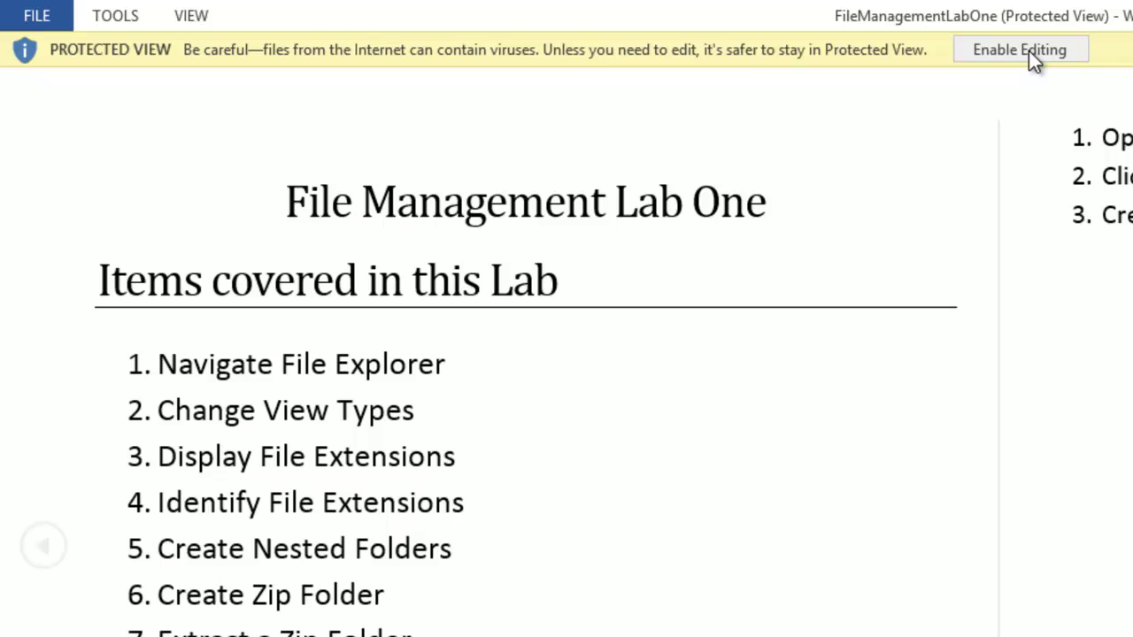
# Step: Enable editing on the File Management Lab One document in Protected View
pyautogui.click(1004, 47)
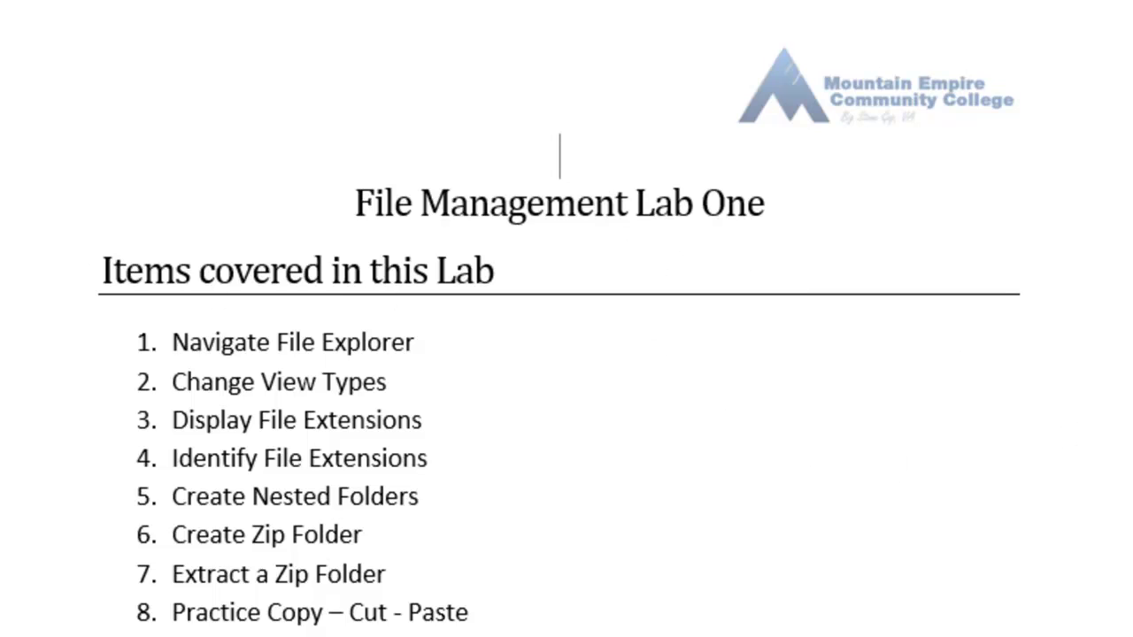
# Step: Bring the lab's Instructions section into view and open File Explorer with Win+E
pyautogui.scroll(-10, 560, 319)
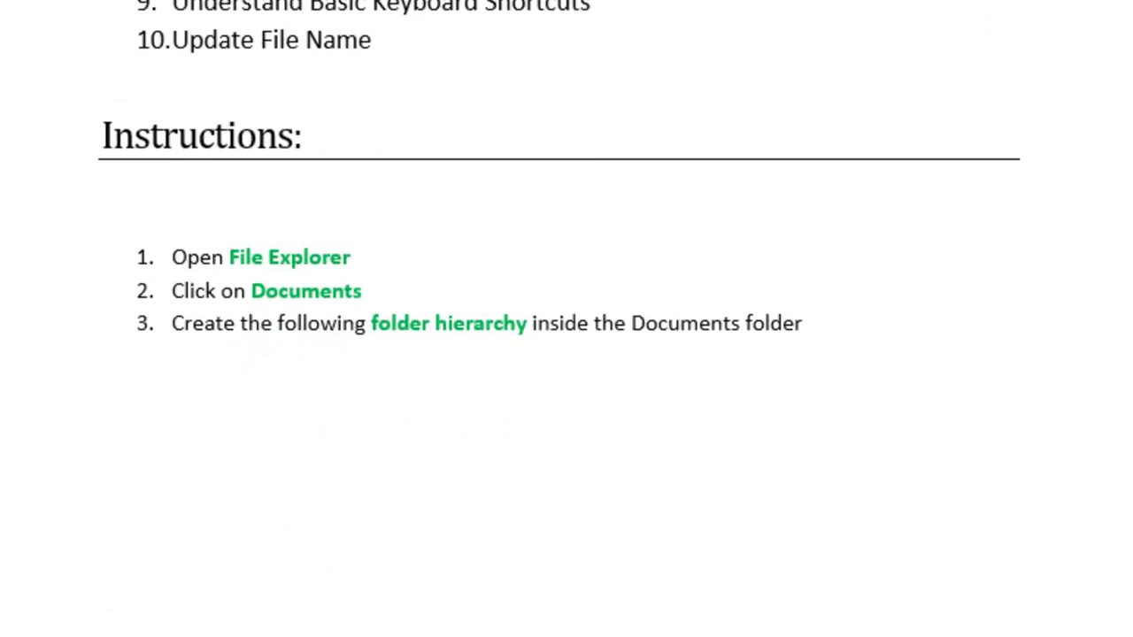
pyautogui.scroll(3, 886, 76)
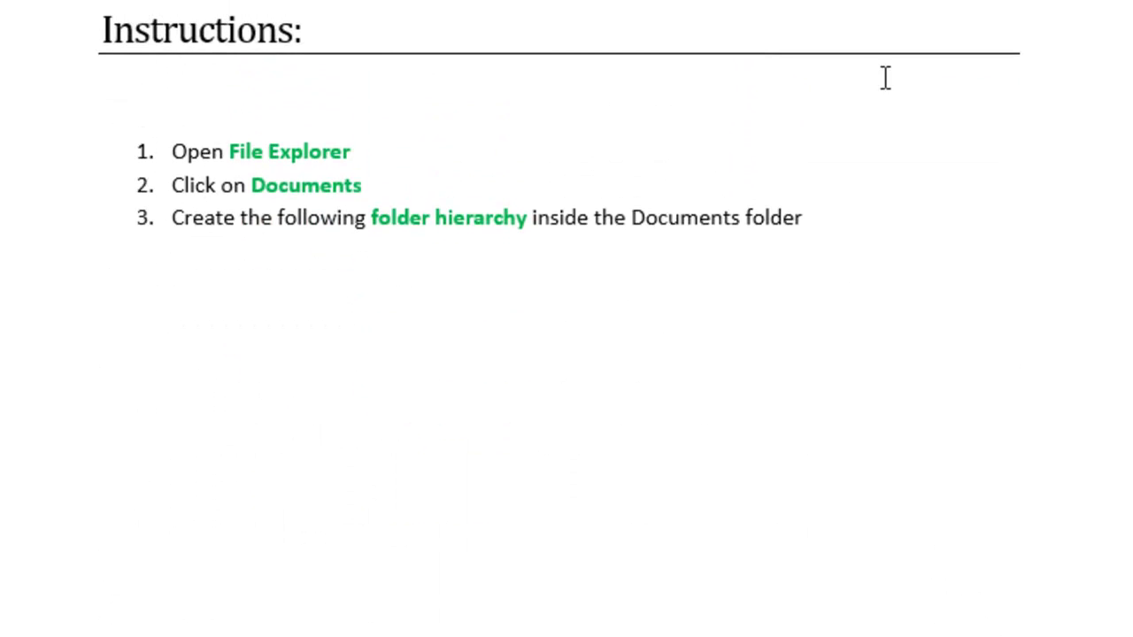
pyautogui.moveTo(101, 31); pyautogui.dragTo(324, 34)
pyautogui.click(191, 183)
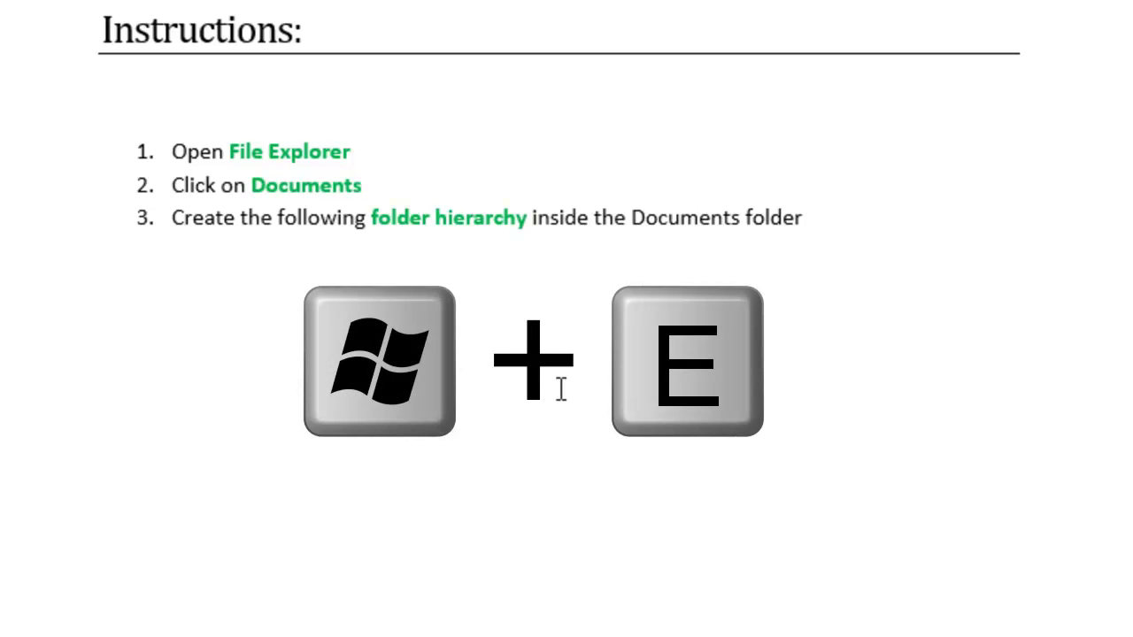
pyautogui.press('super+e')
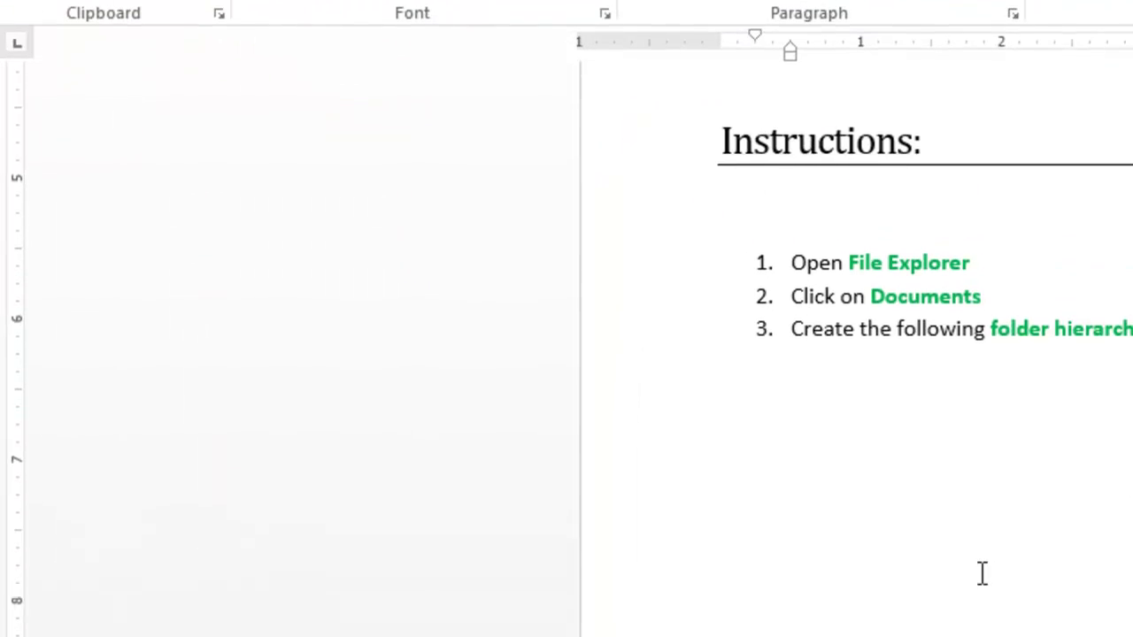
# Step: Close the Downloads Explorer window, then reopen Explorer at Libraries and close it
pyautogui.moveTo(254, 619)
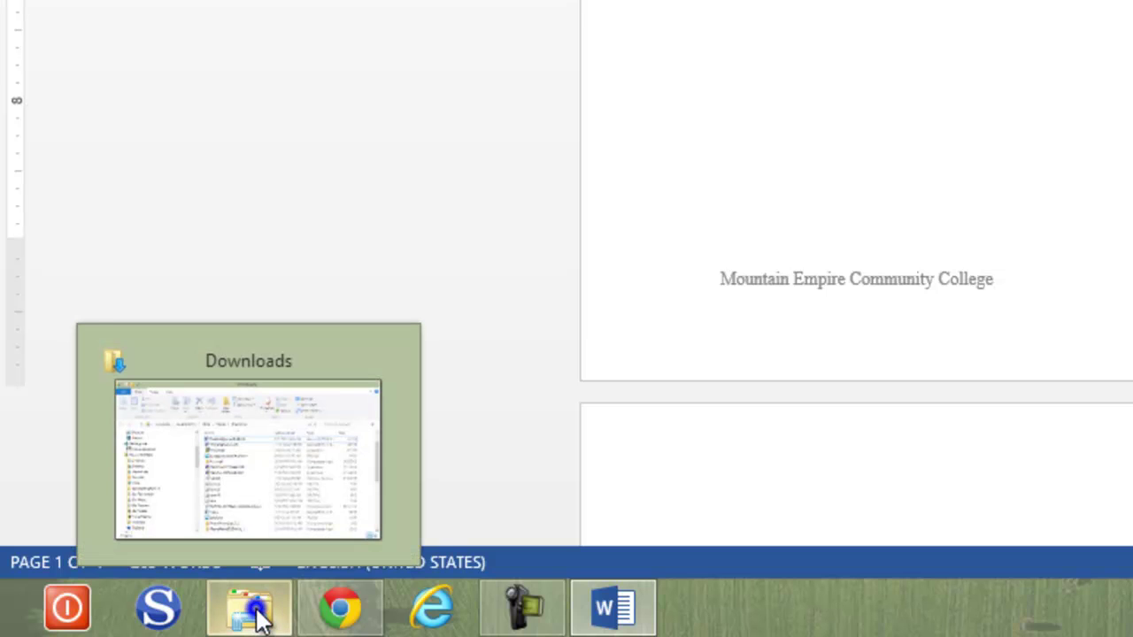
pyautogui.rightClick(255, 610)
pyautogui.click(262, 526)
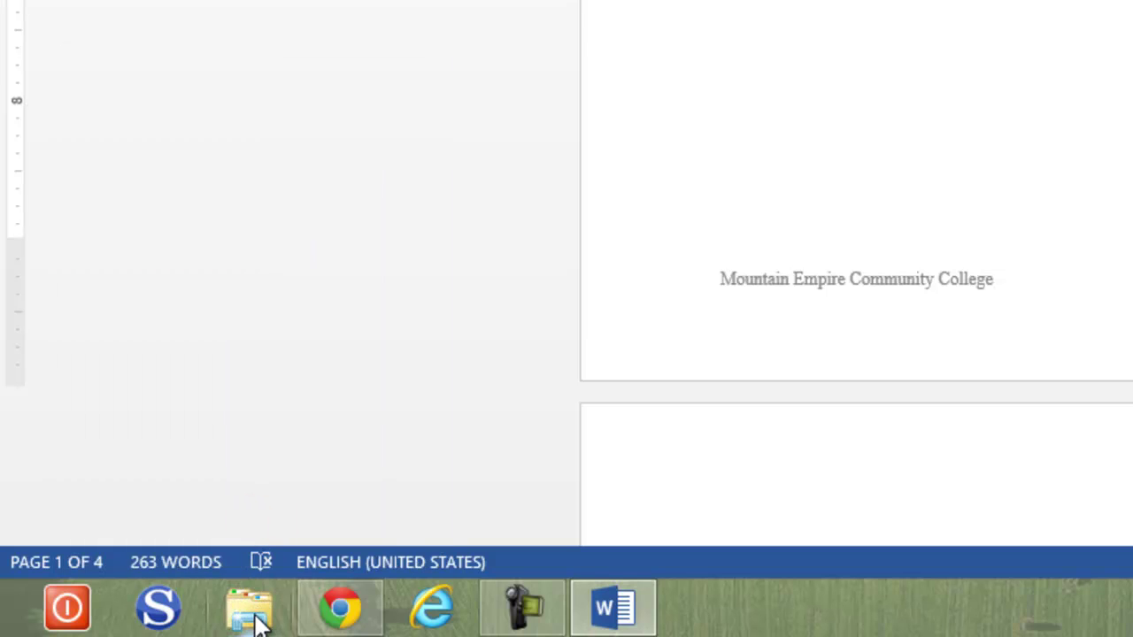
pyautogui.click(255, 611)
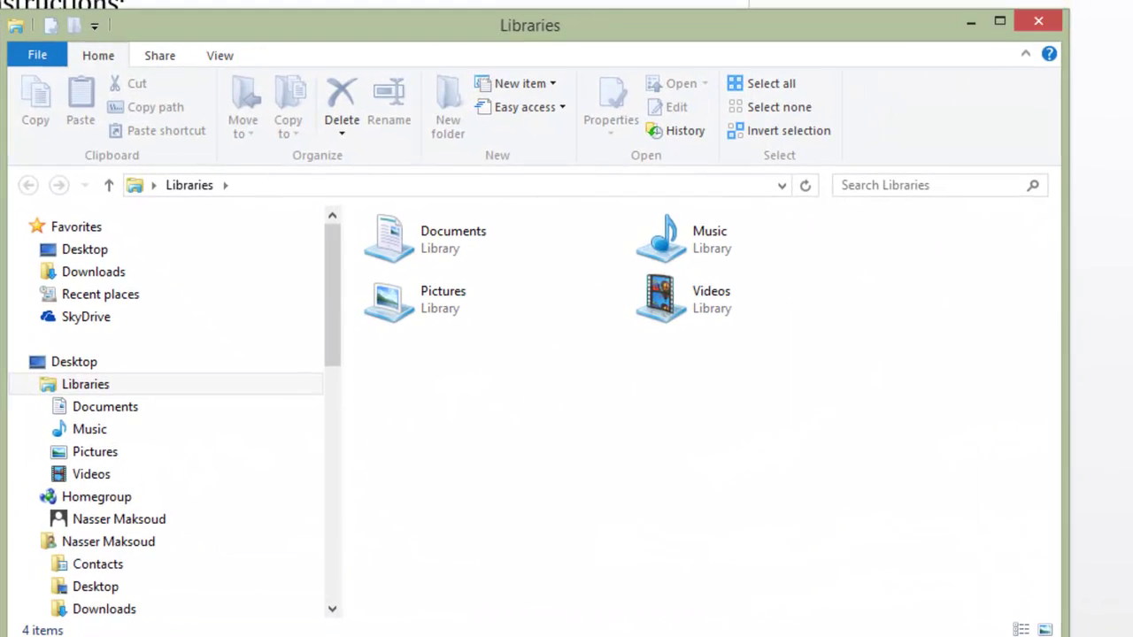
pyautogui.moveTo(485, 34); pyautogui.dragTo(545, 35)
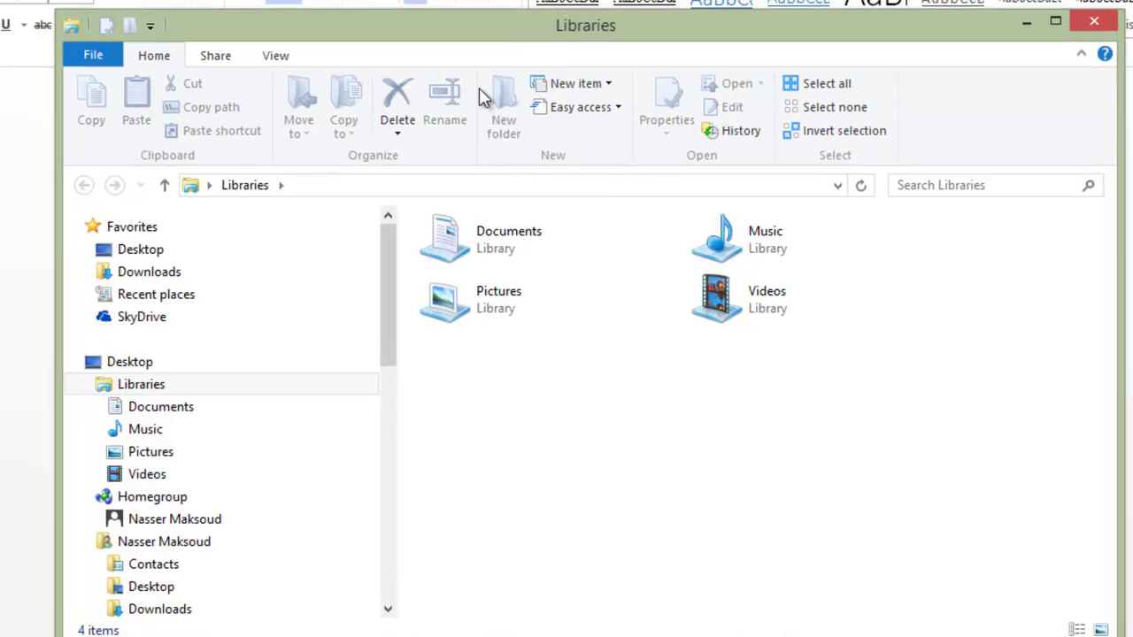
pyautogui.click(1095, 21)
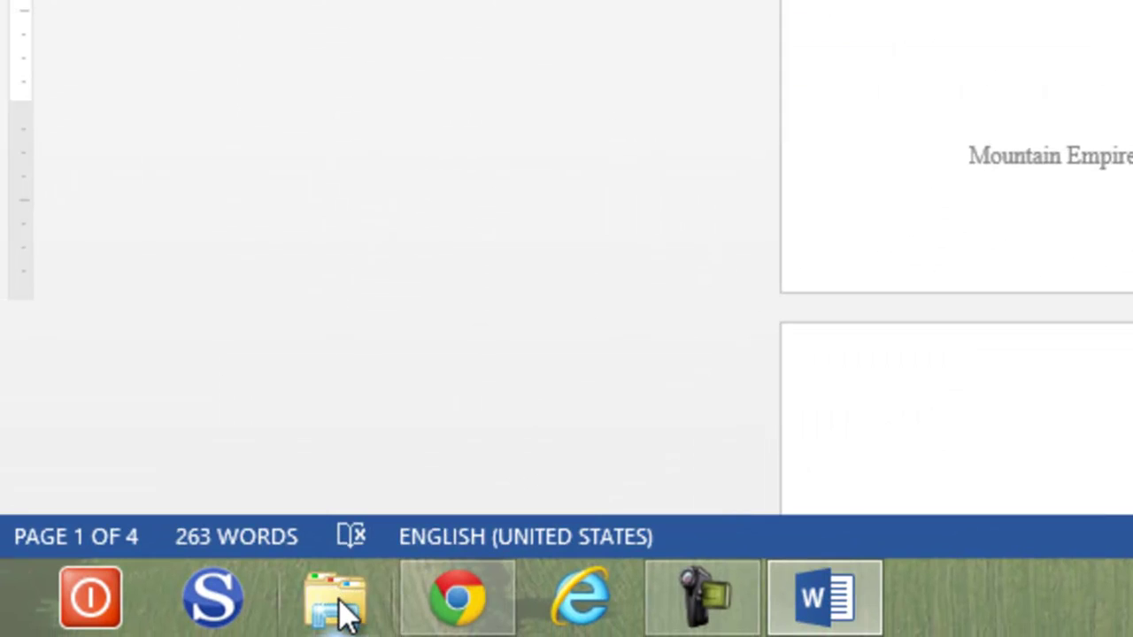
# Step: Reopen Explorer until Libraries stays open, shift it down-right, and bring Word forward
pyautogui.click(339, 598)
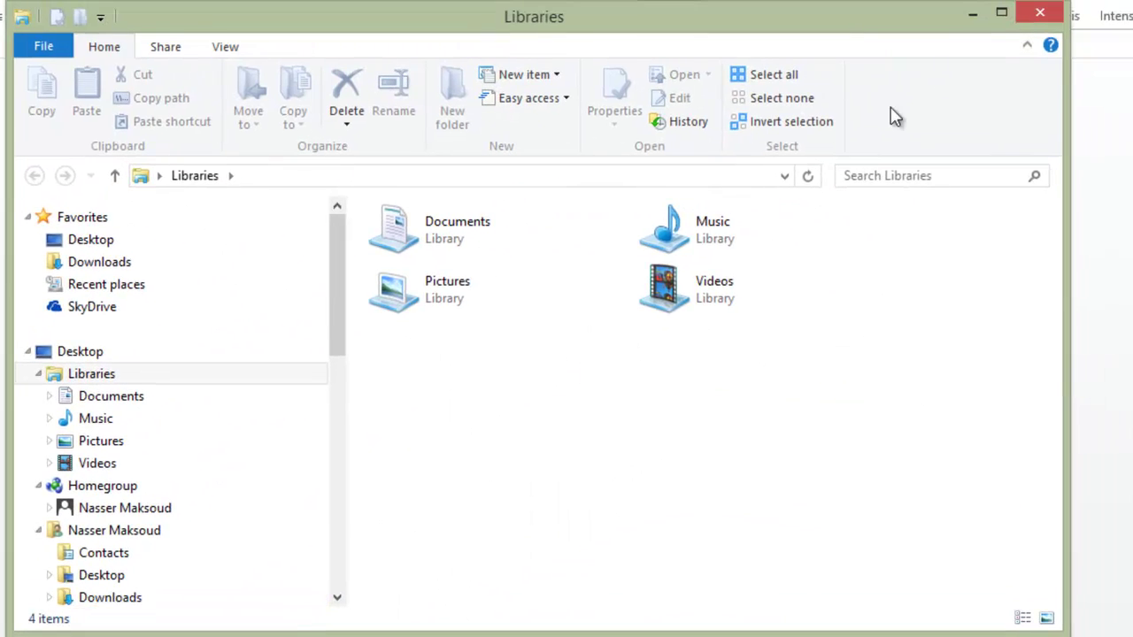
pyautogui.click(1040, 14)
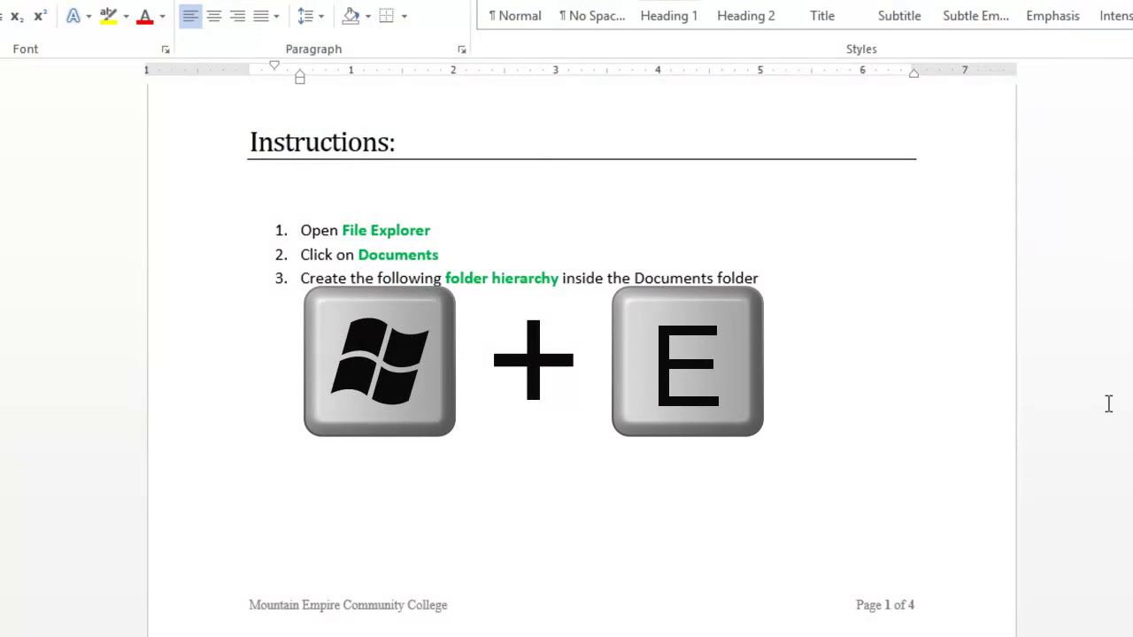
pyautogui.press('super+e')
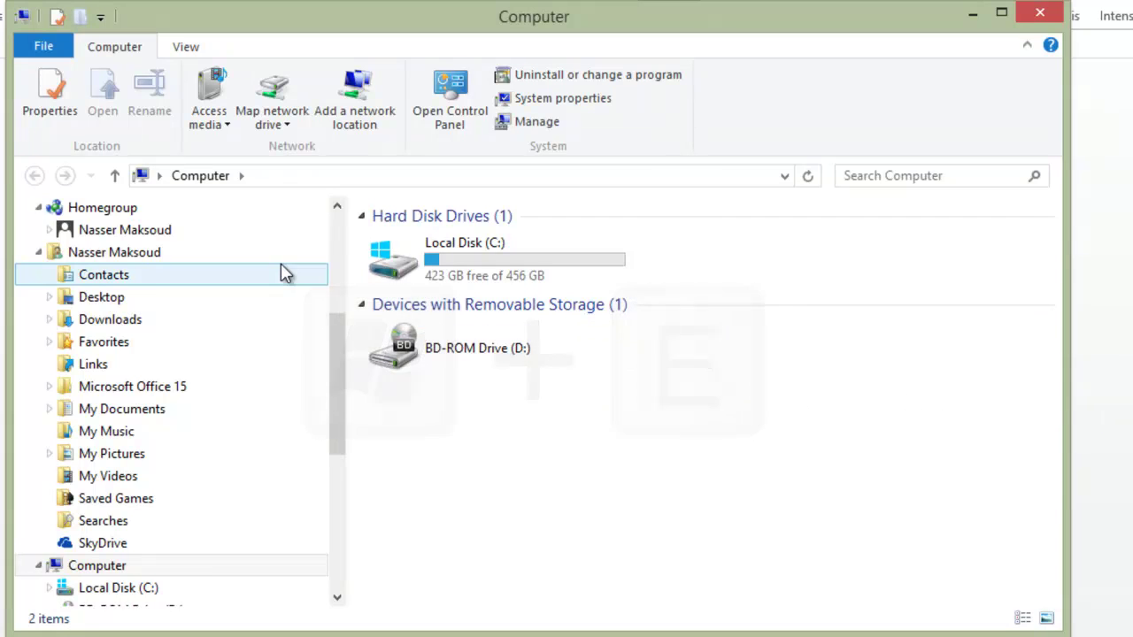
pyautogui.click(1032, 21)
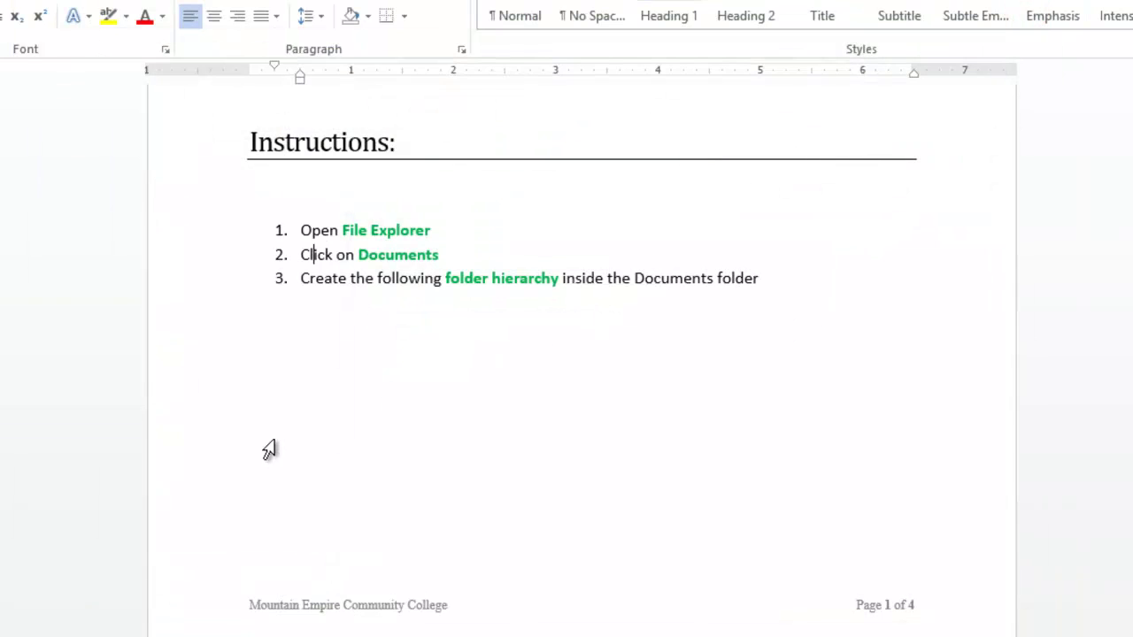
pyautogui.press('super+e')
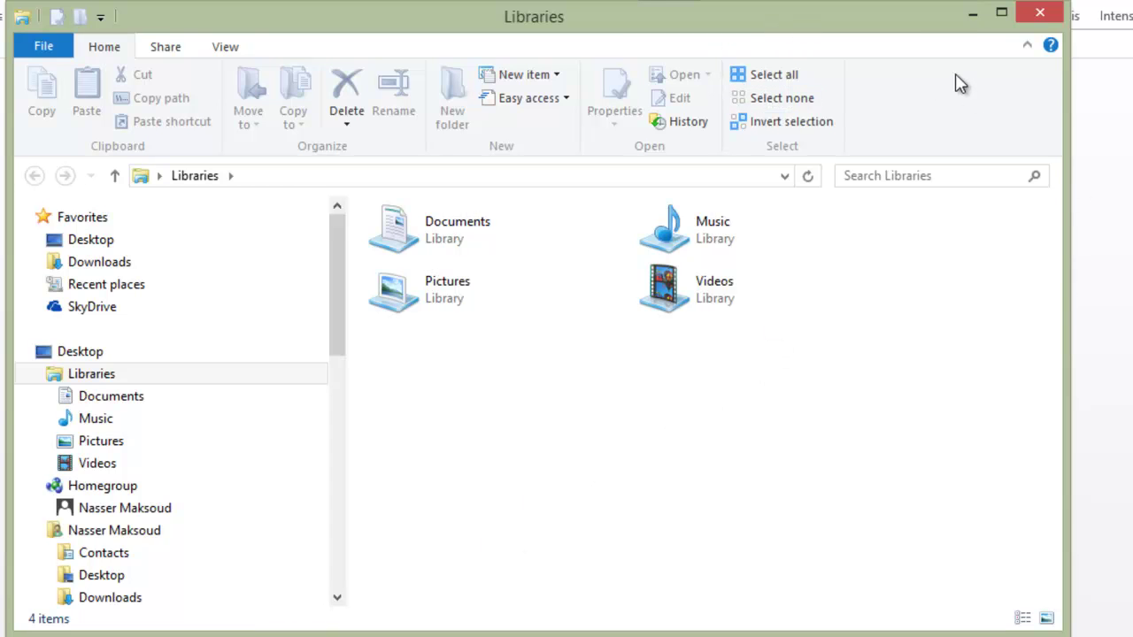
pyautogui.moveTo(916, 18); pyautogui.dragTo(1087, 382)
pyautogui.click(717, 206)
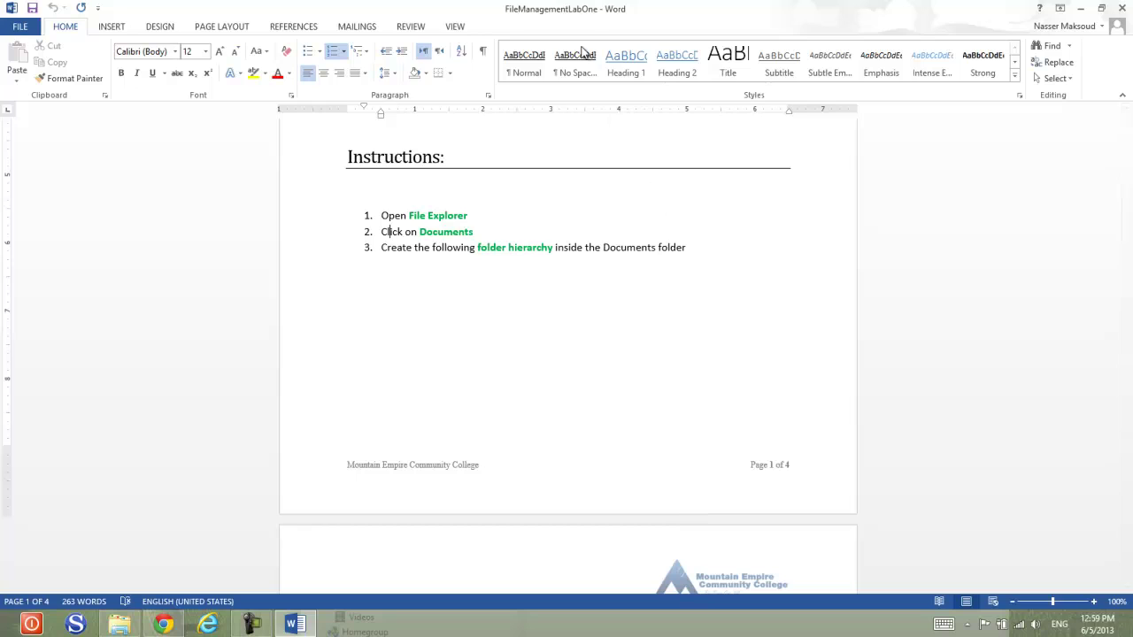
# Step: Restore Word and dock it on the right half, with Libraries on the left
pyautogui.moveTo(567, 12); pyautogui.dragTo(571, 112)
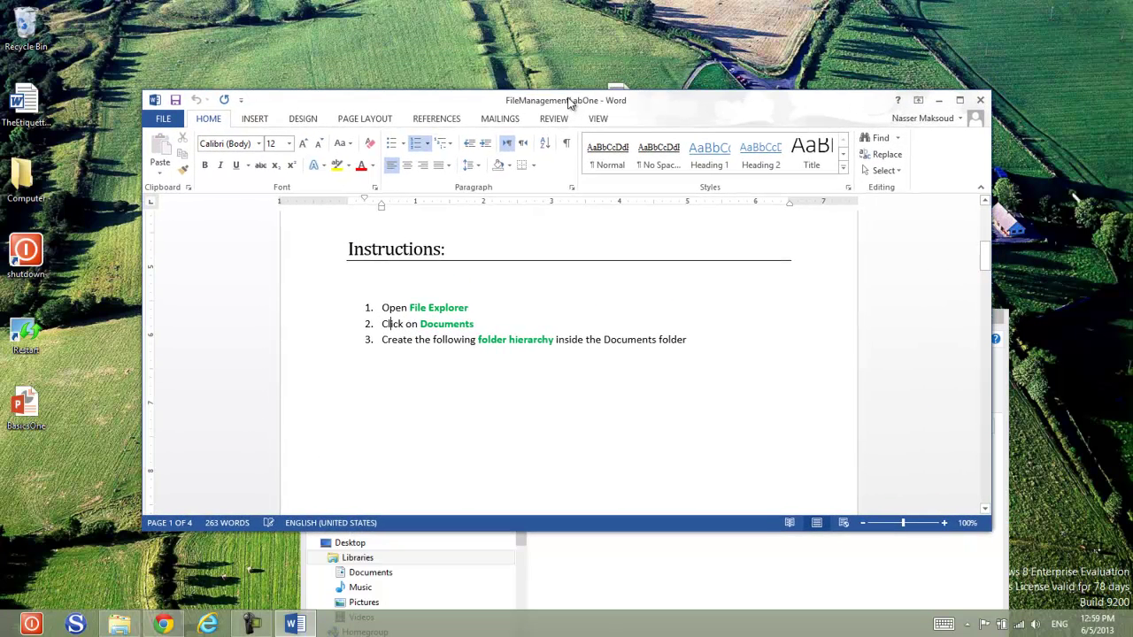
pyautogui.click(885, 291)
pyautogui.click(728, 283)
pyautogui.moveTo(572, 100); pyautogui.dragTo(675, 158)
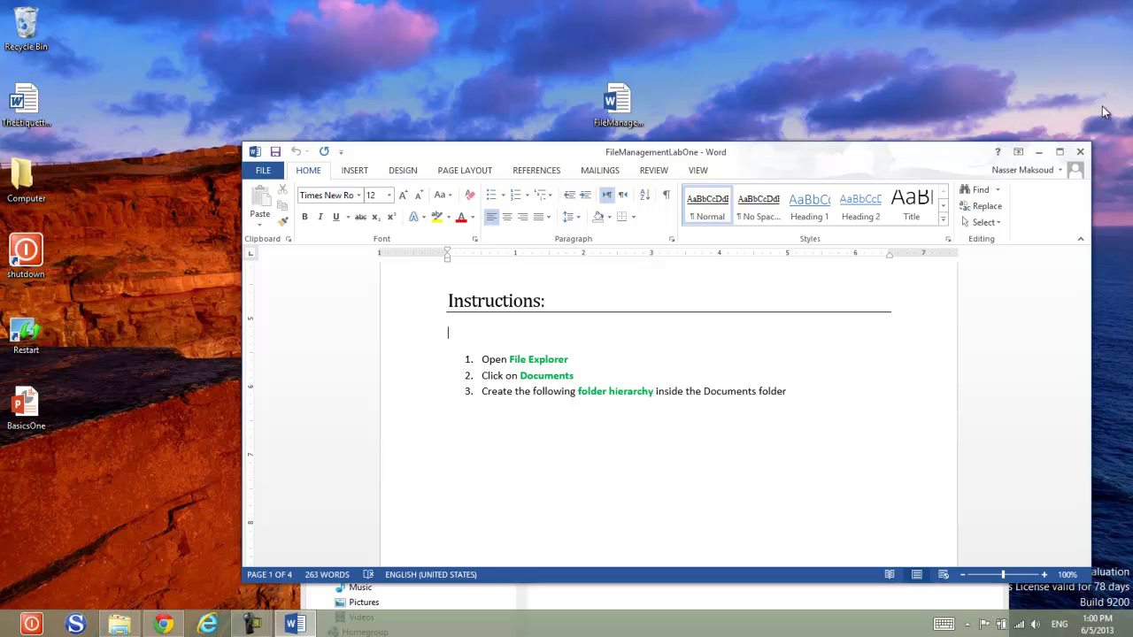
pyautogui.moveTo(777, 158); pyautogui.dragTo(1132, 160)
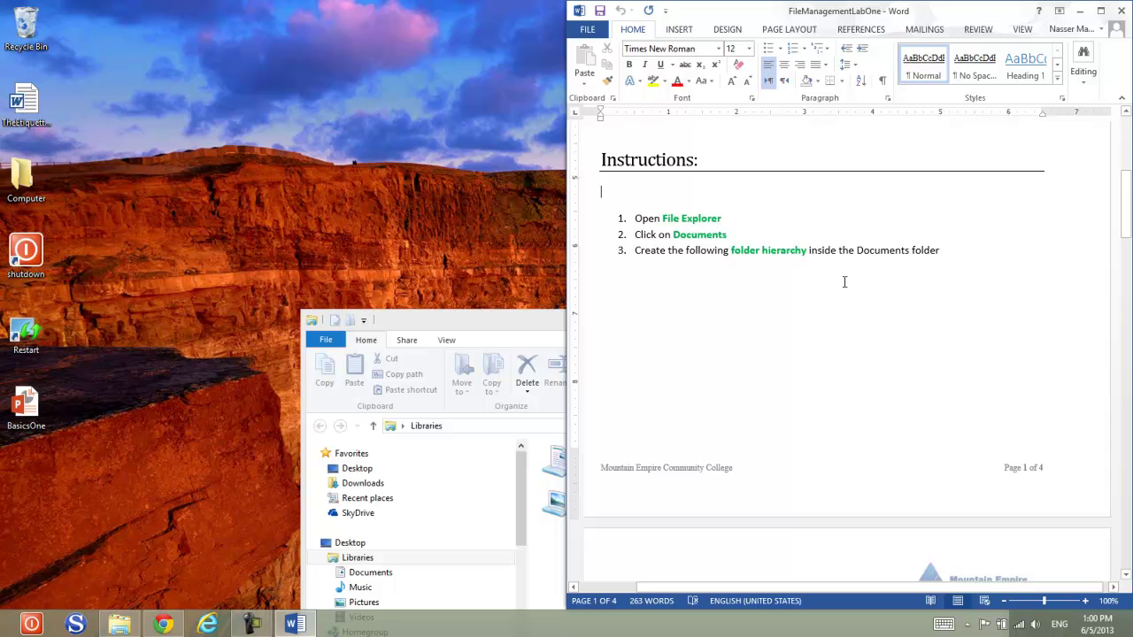
pyautogui.moveTo(477, 322); pyautogui.dragTo(0, 169)
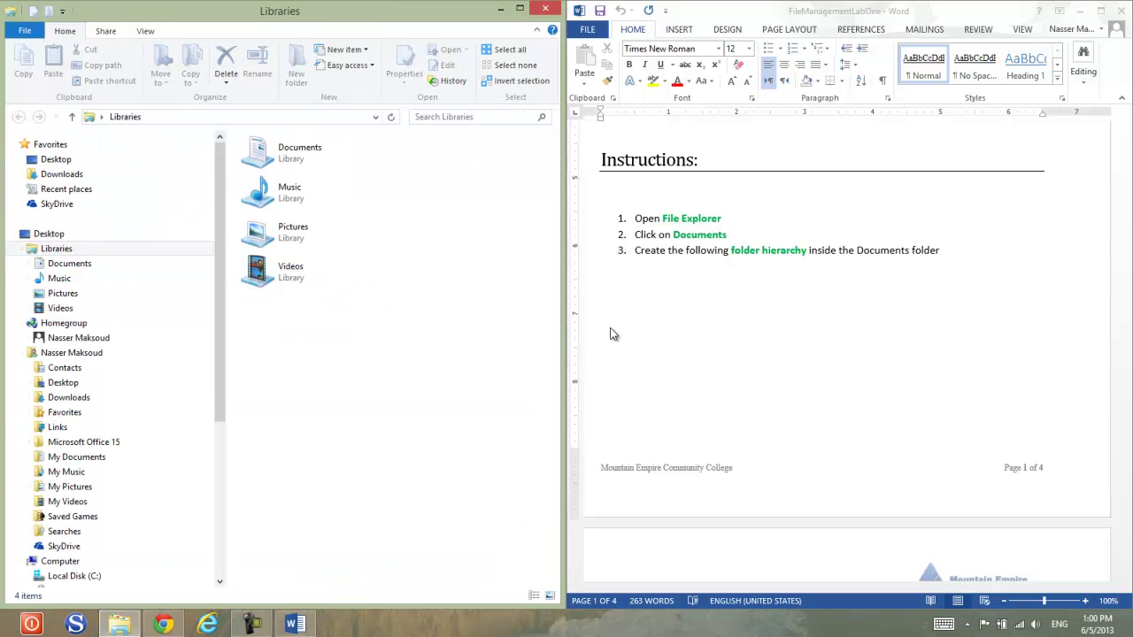
# Step: Open the Documents library from the Libraries branch in the navigation pane
pyautogui.click(722, 220)
pyautogui.click(712, 235)
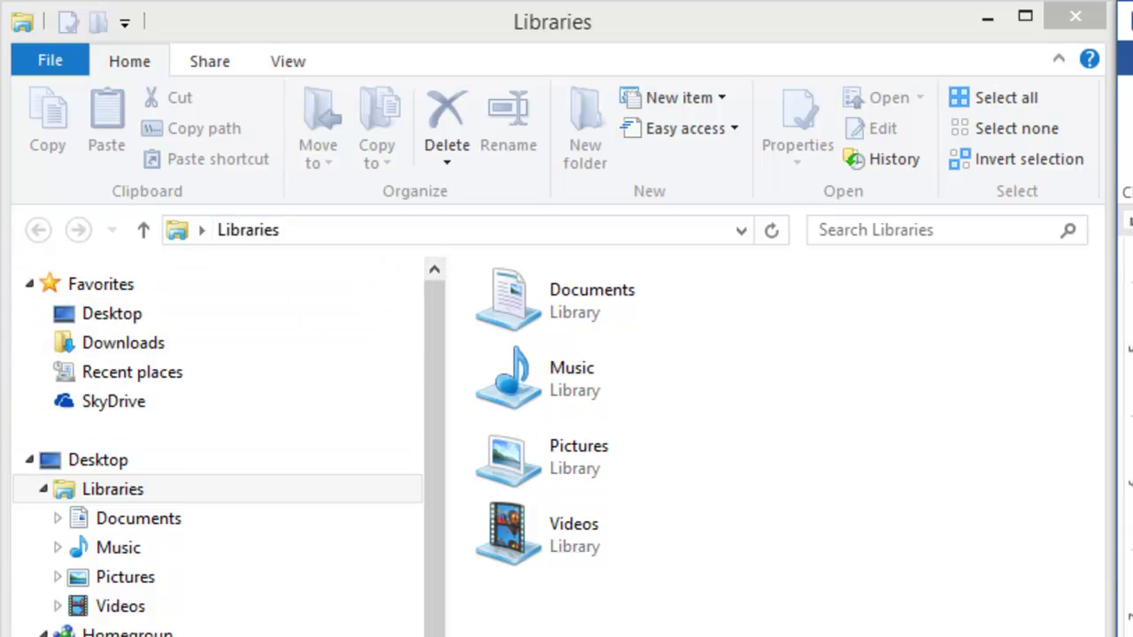
pyautogui.click(130, 531)
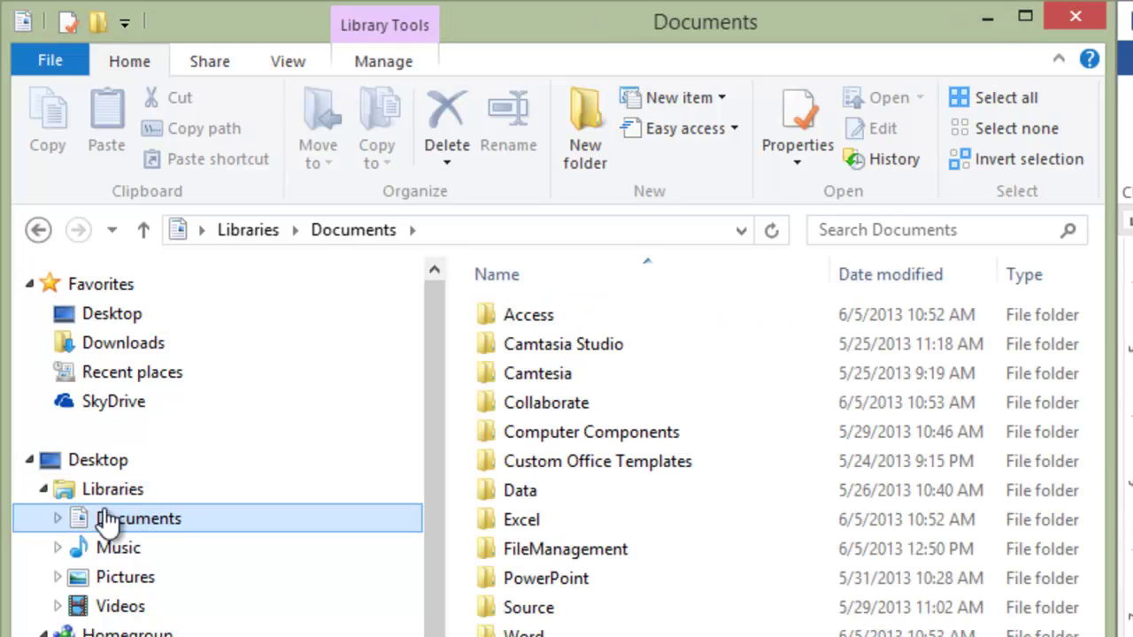
pyautogui.click(37, 491)
pyautogui.click(36, 490)
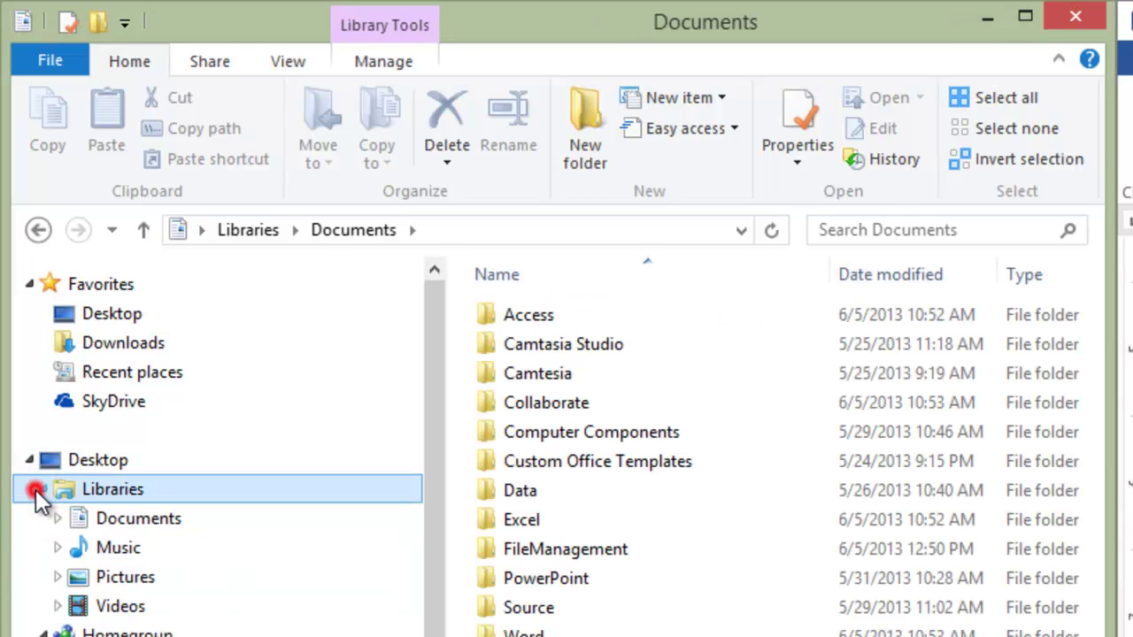
pyautogui.click(95, 522)
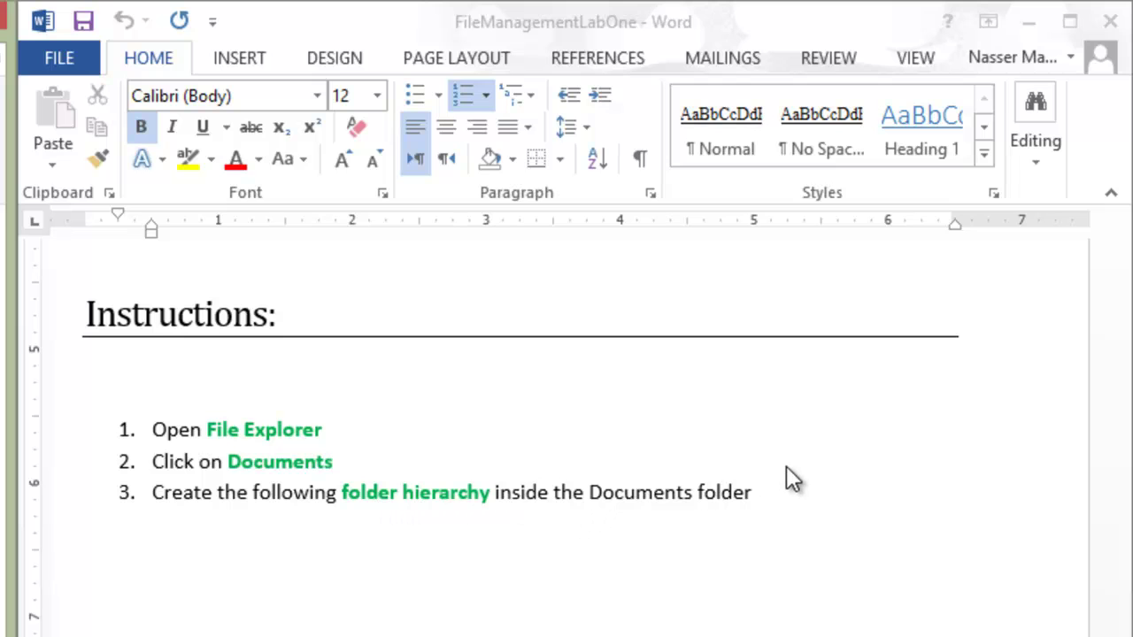
# Step: Scroll the Word lab down to the page-2 Software folder diagram
pyautogui.click(1021, 410)
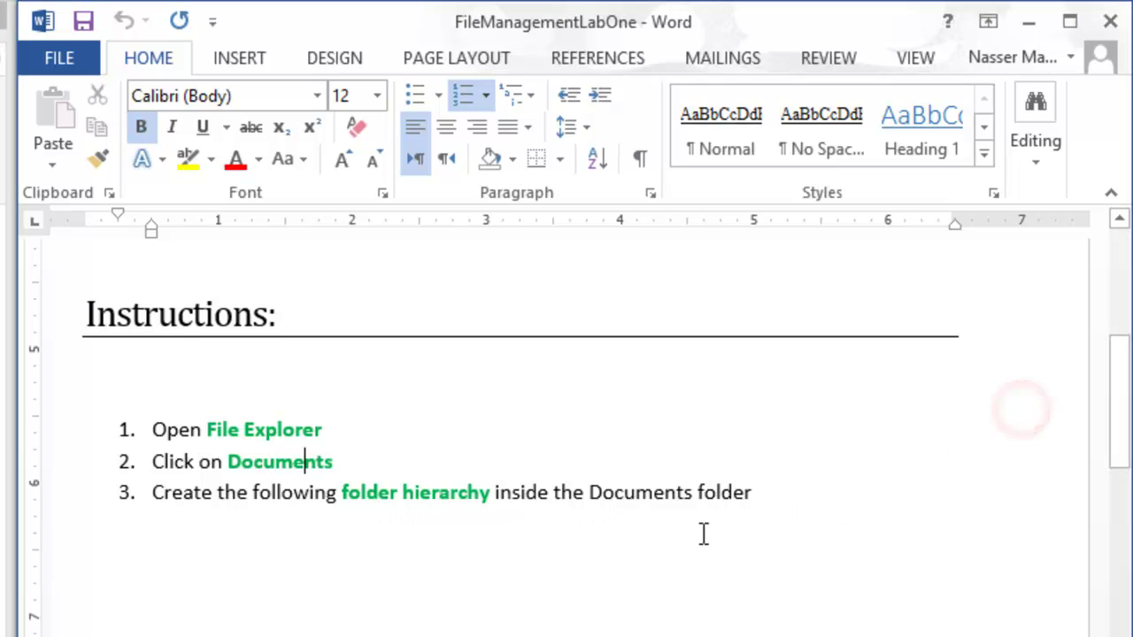
pyautogui.click(659, 461)
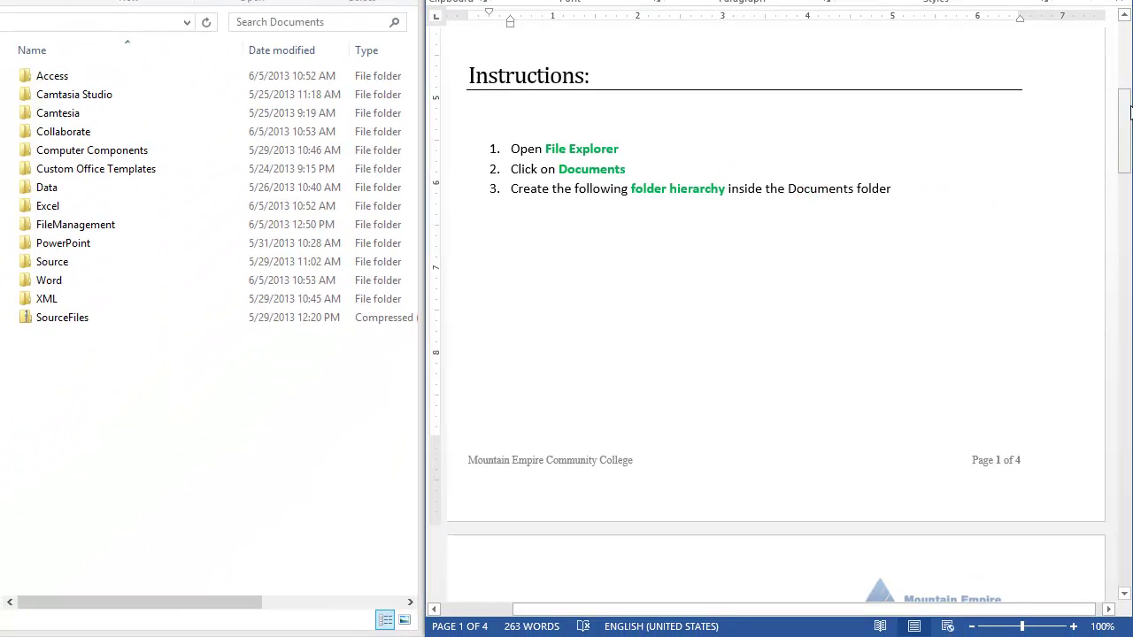
pyautogui.moveTo(1129, 111); pyautogui.dragTo(1129, 193)
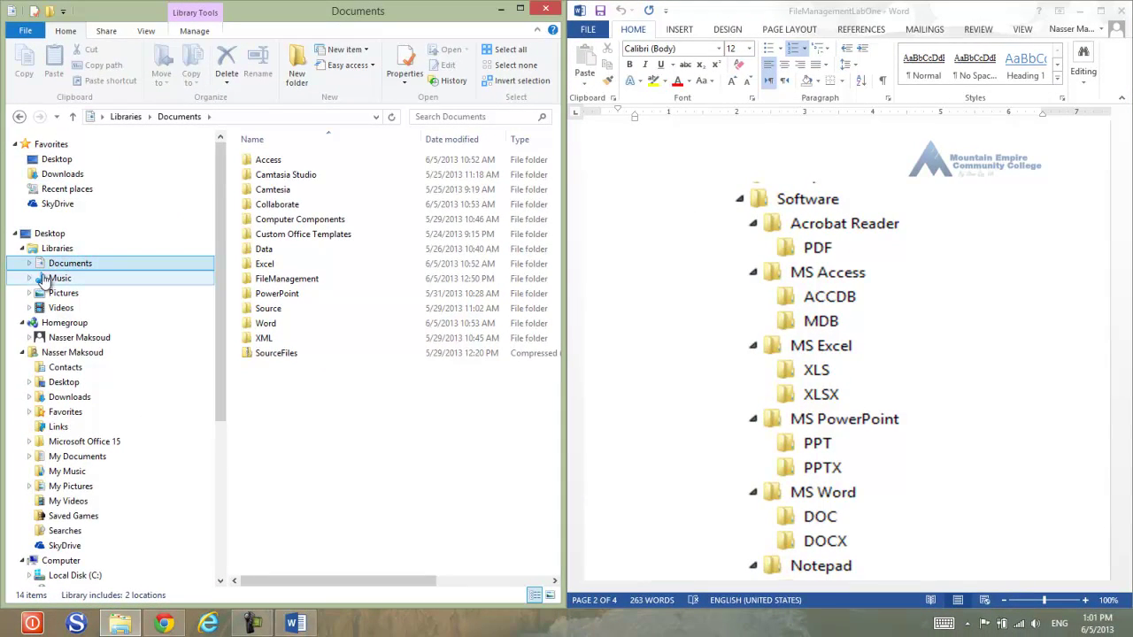
# Step: Create a new folder named Software in Documents
pyautogui.click(359, 434)
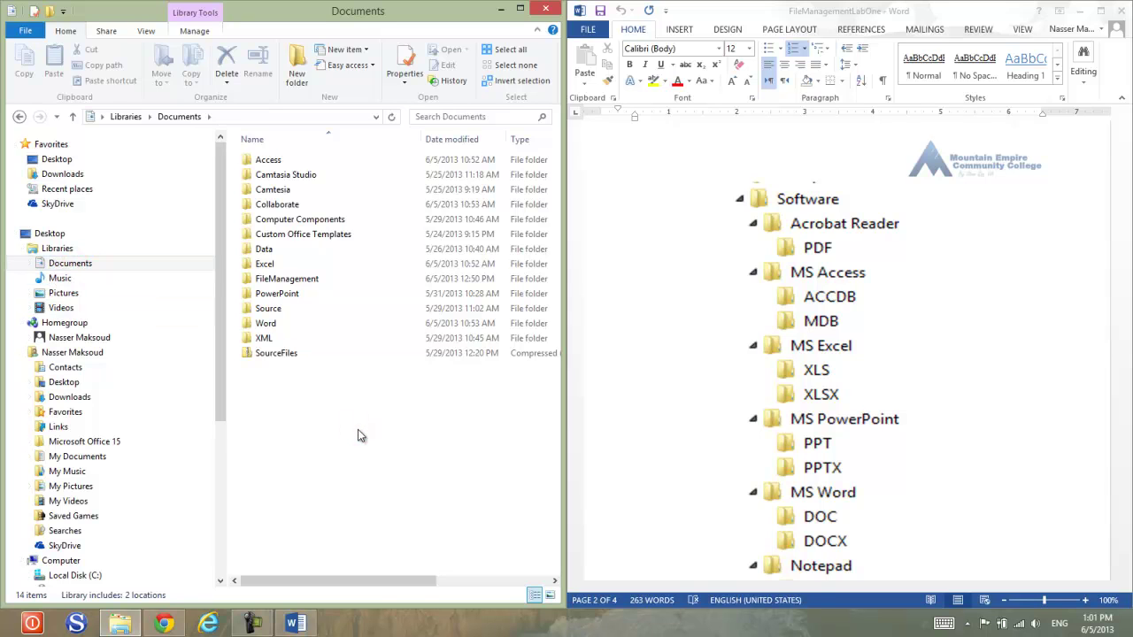
pyautogui.rightClick(360, 435)
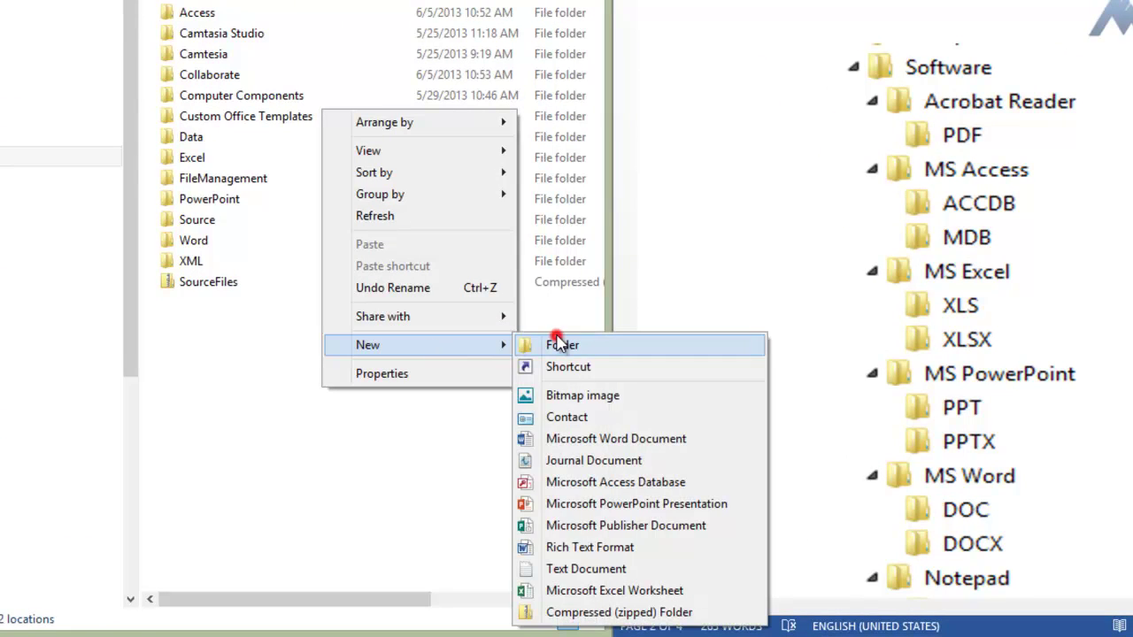
pyautogui.click(555, 345)
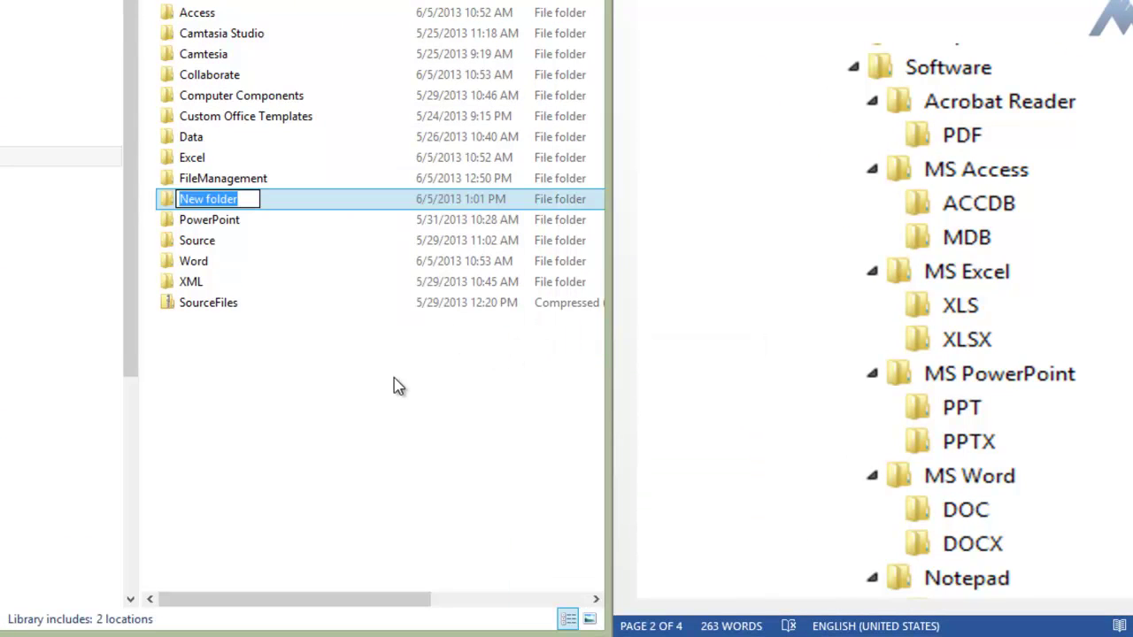
pyautogui.write('Software')
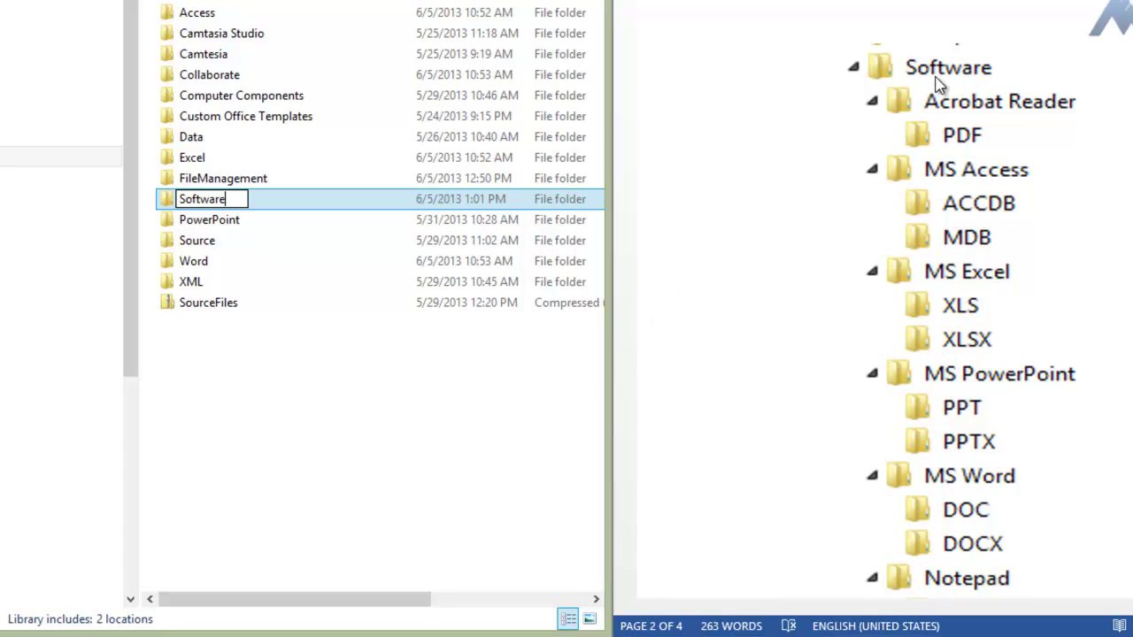
pyautogui.press('Return')
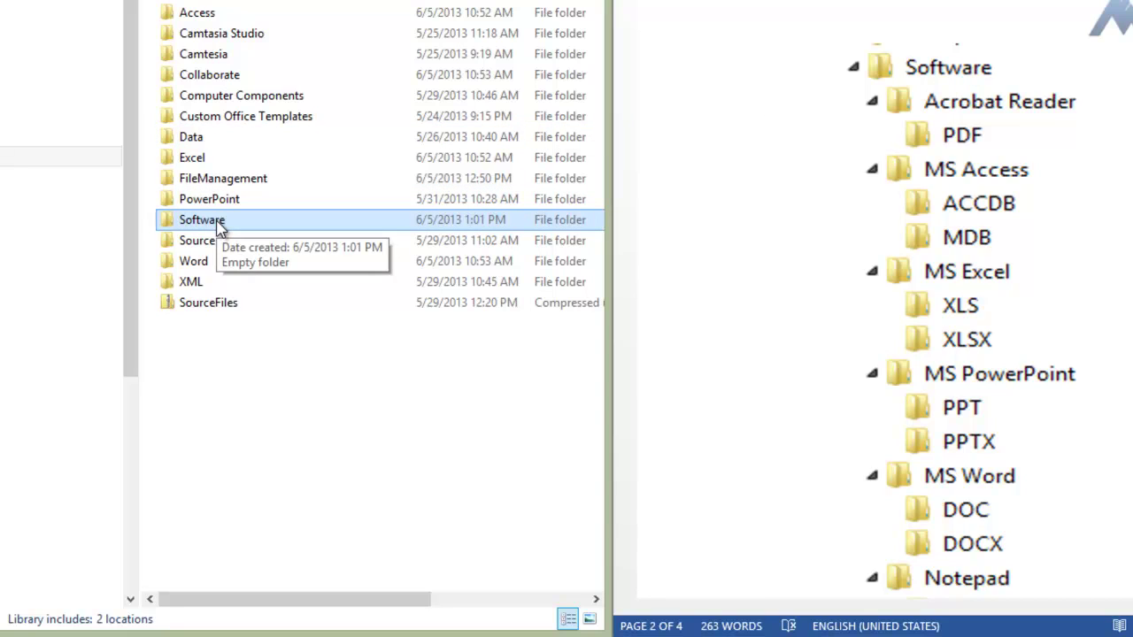
# Step: Rename the Computer Components folder to Computer Components2, then select Software
pyautogui.click(289, 97)
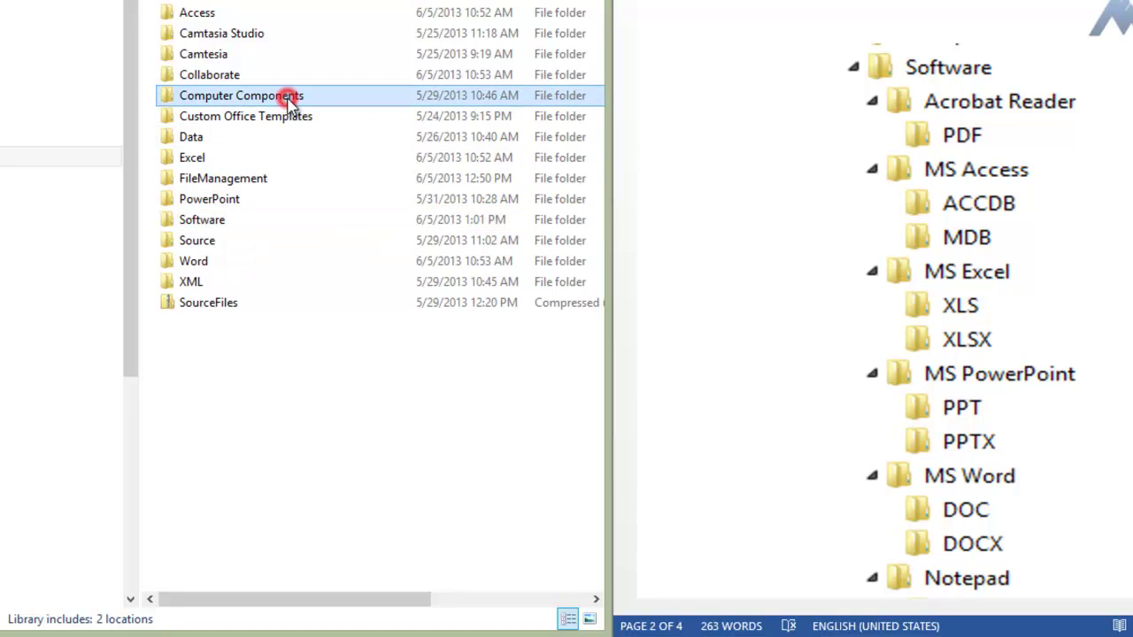
pyautogui.click(290, 96)
pyautogui.click(307, 95)
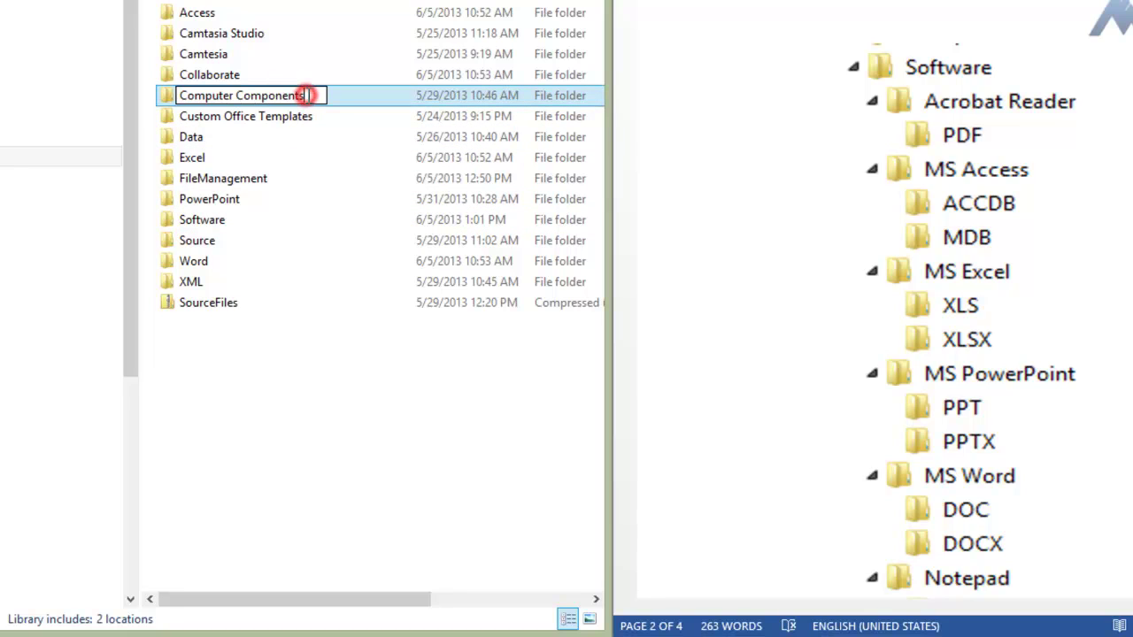
pyautogui.write('2')
pyautogui.press('Return')
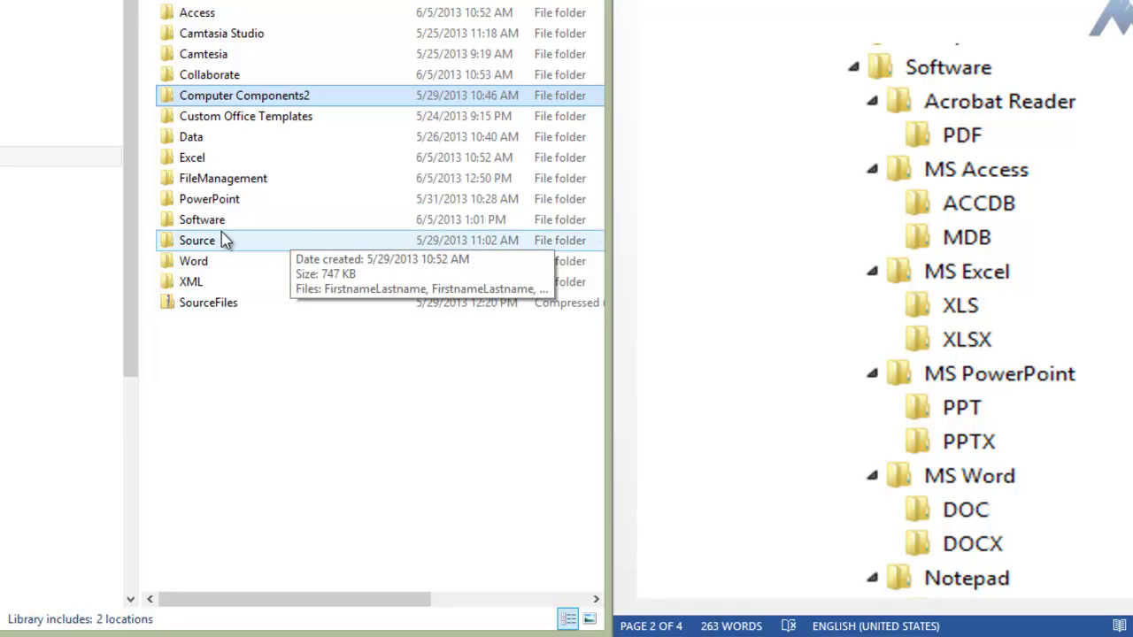
pyautogui.click(221, 225)
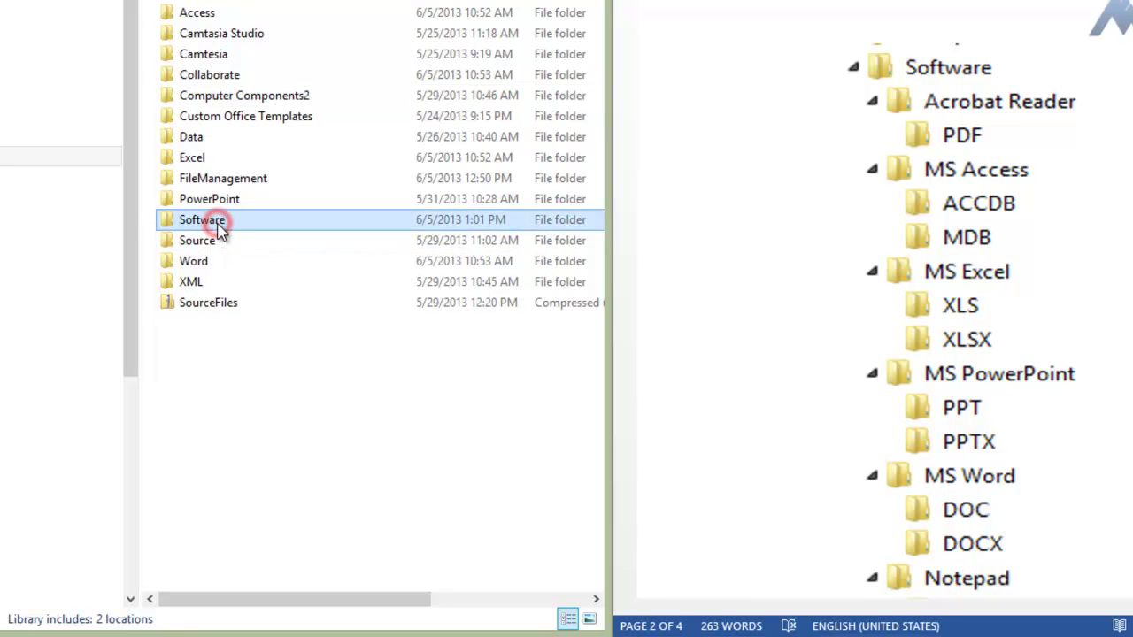
# Step: Open the empty Software folder from Documents, widening the file list pane
pyautogui.doubleClick(220, 225)
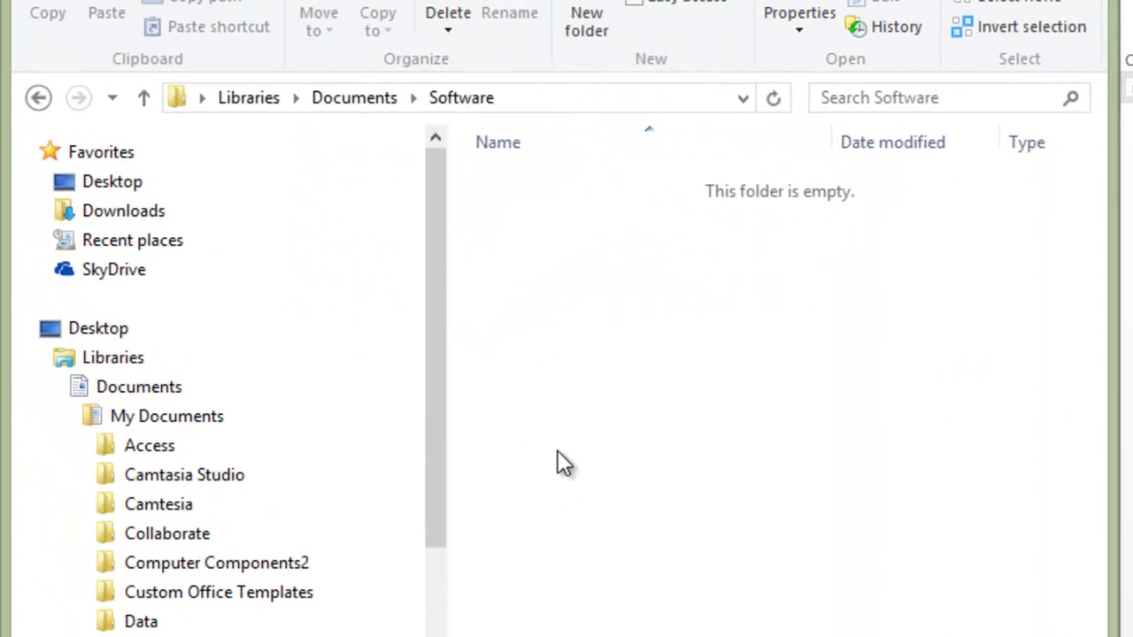
pyautogui.moveTo(445, 336); pyautogui.dragTo(356, 340)
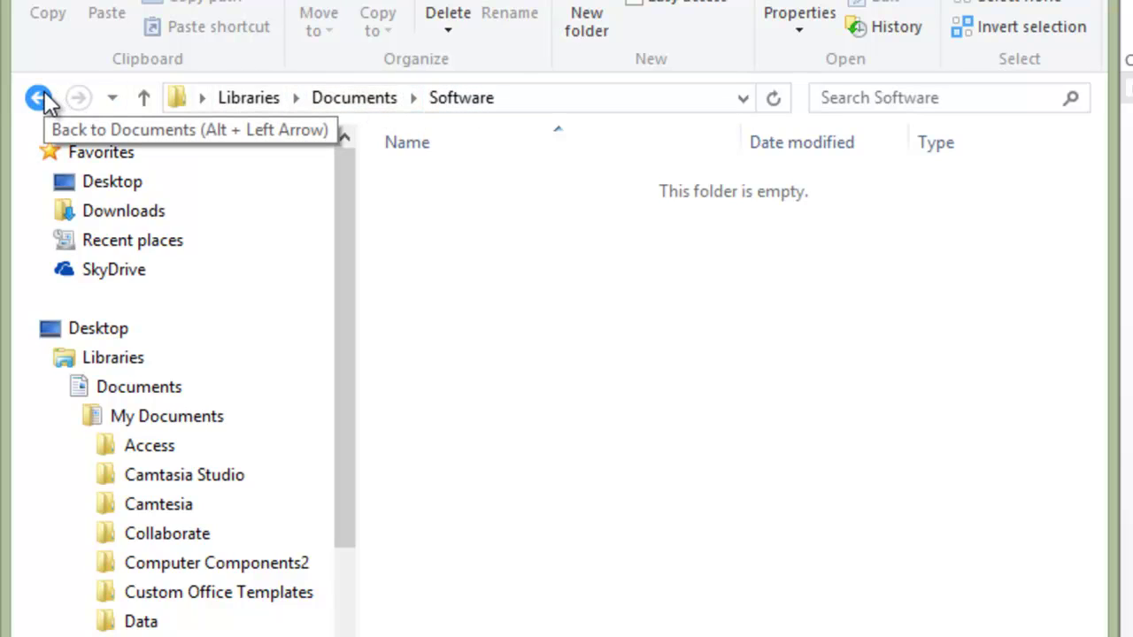
pyautogui.click(353, 99)
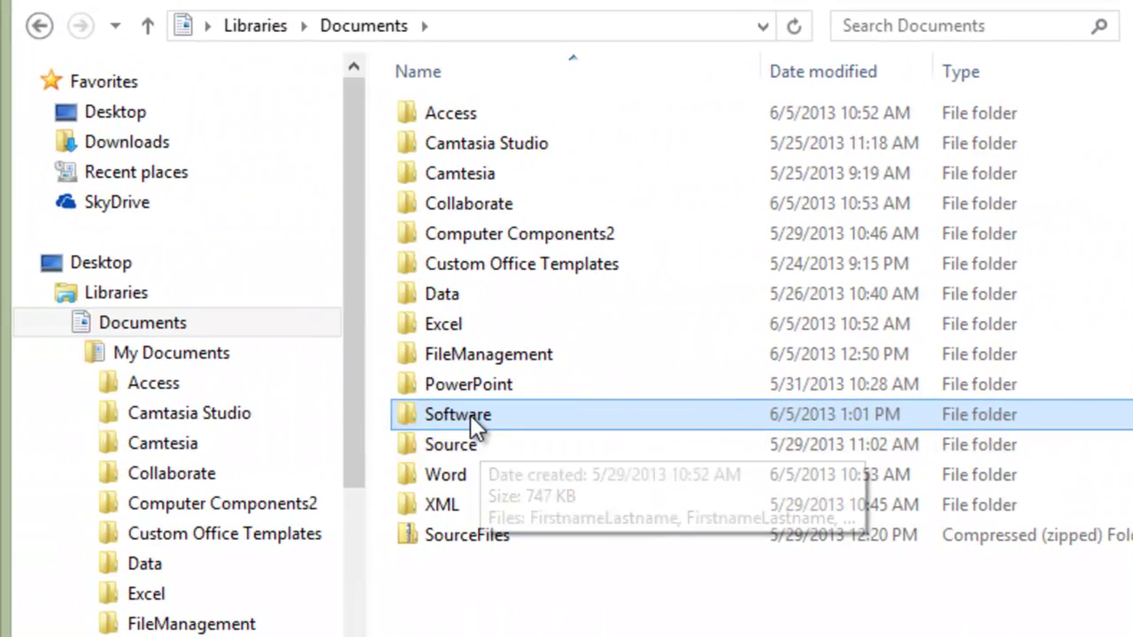
pyautogui.click(472, 418)
pyautogui.doubleClick(470, 416)
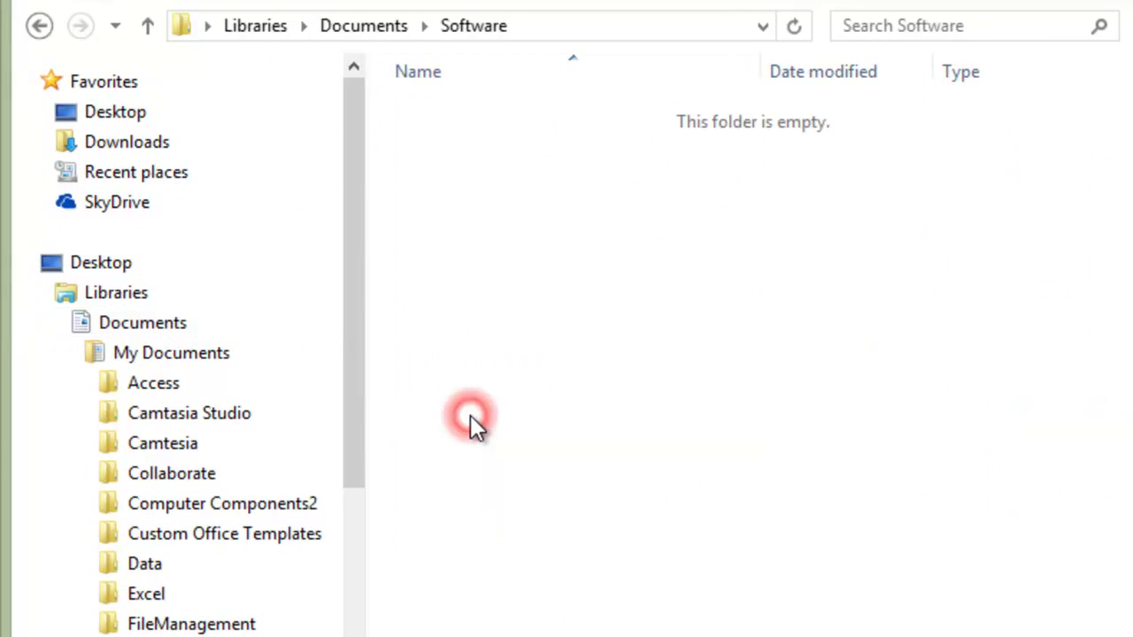
pyautogui.click(39, 26)
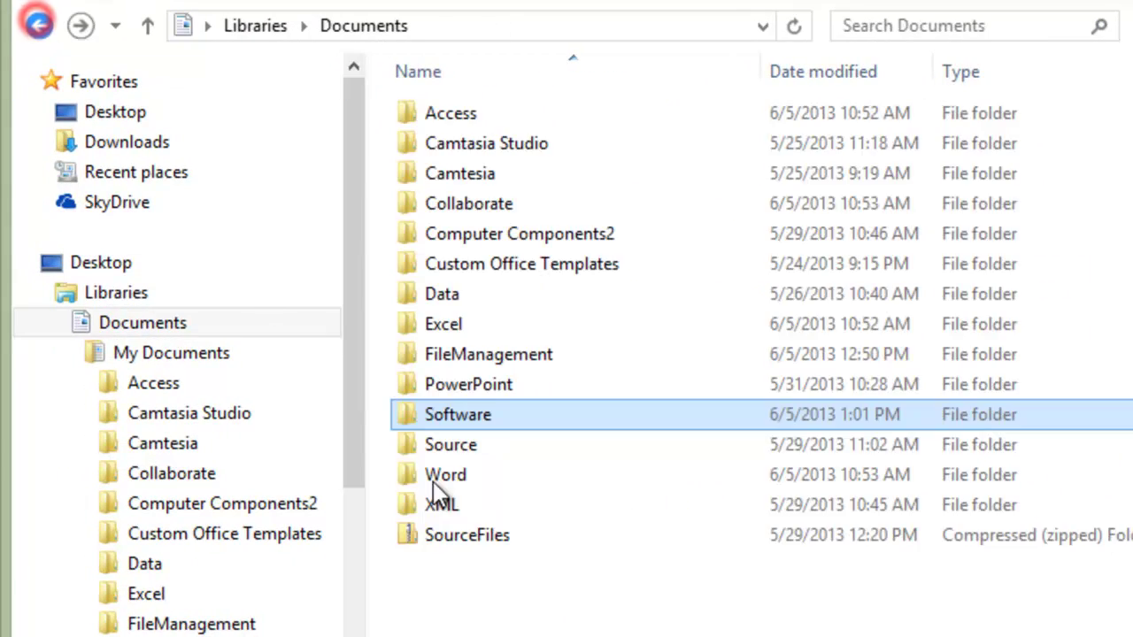
pyautogui.click(582, 632)
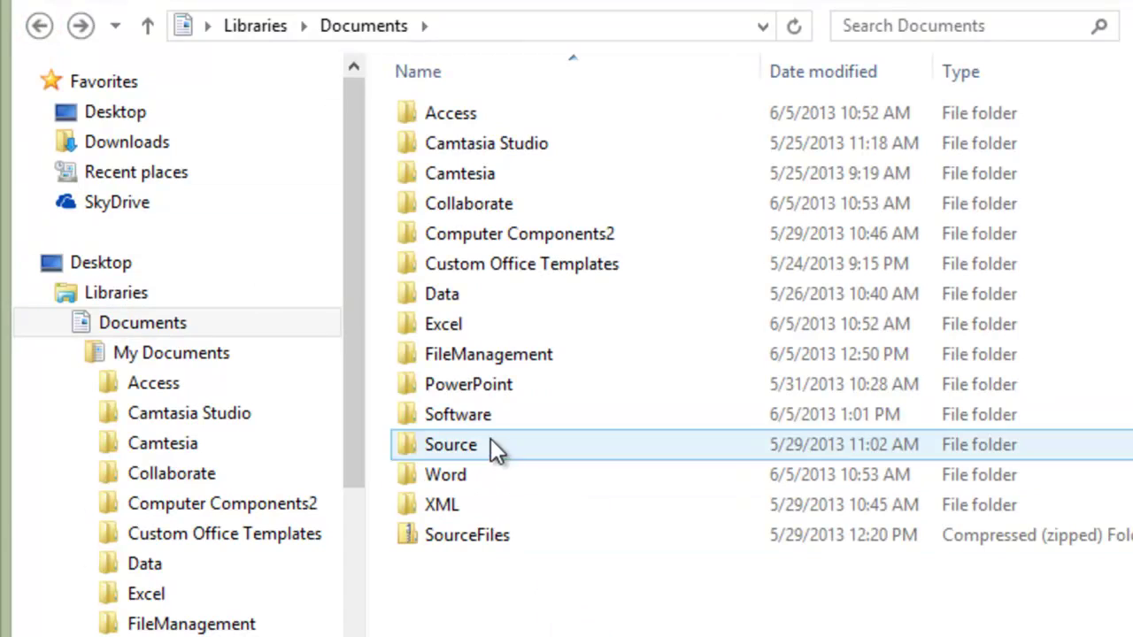
pyautogui.doubleClick(472, 418)
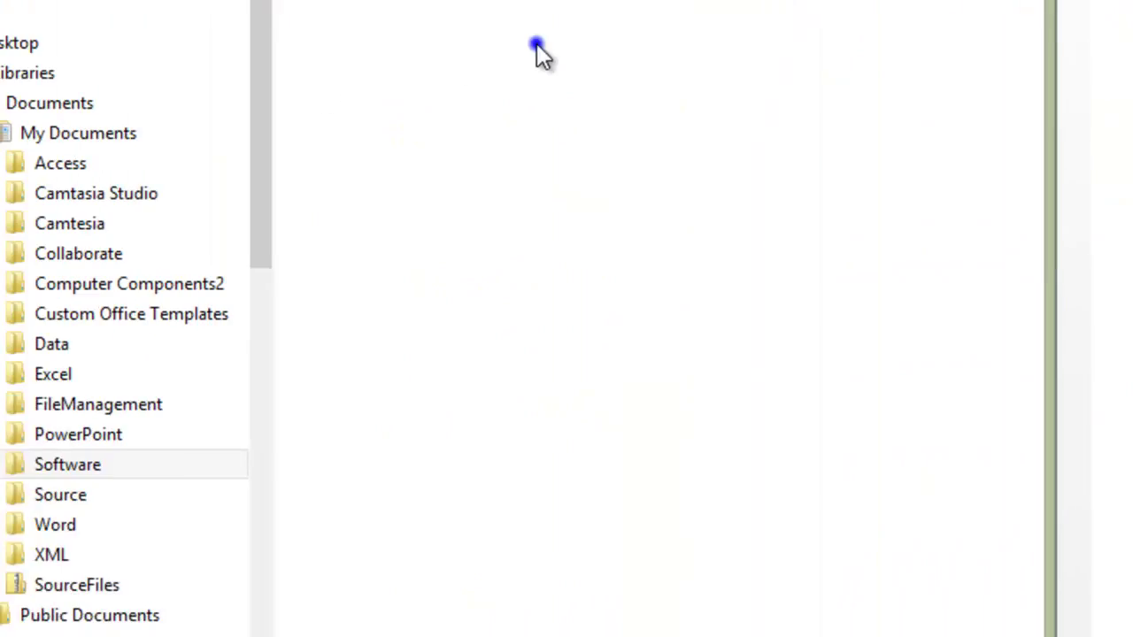
# Step: Create a new folder named Acrobat Reader inside Software
pyautogui.rightClick(629, 27)
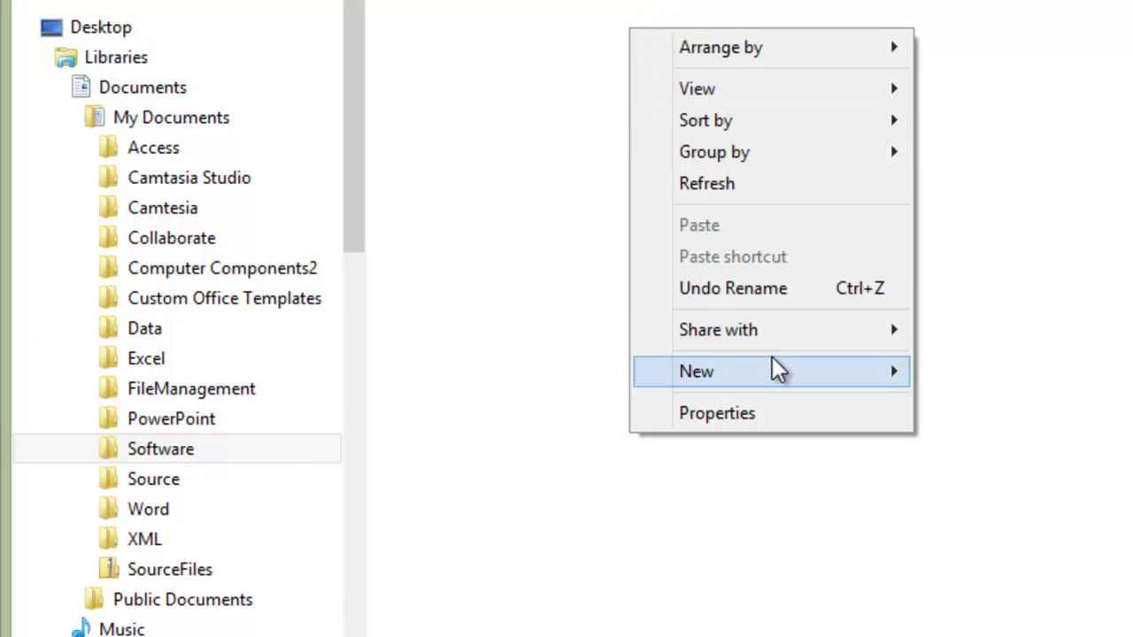
pyautogui.click(775, 356)
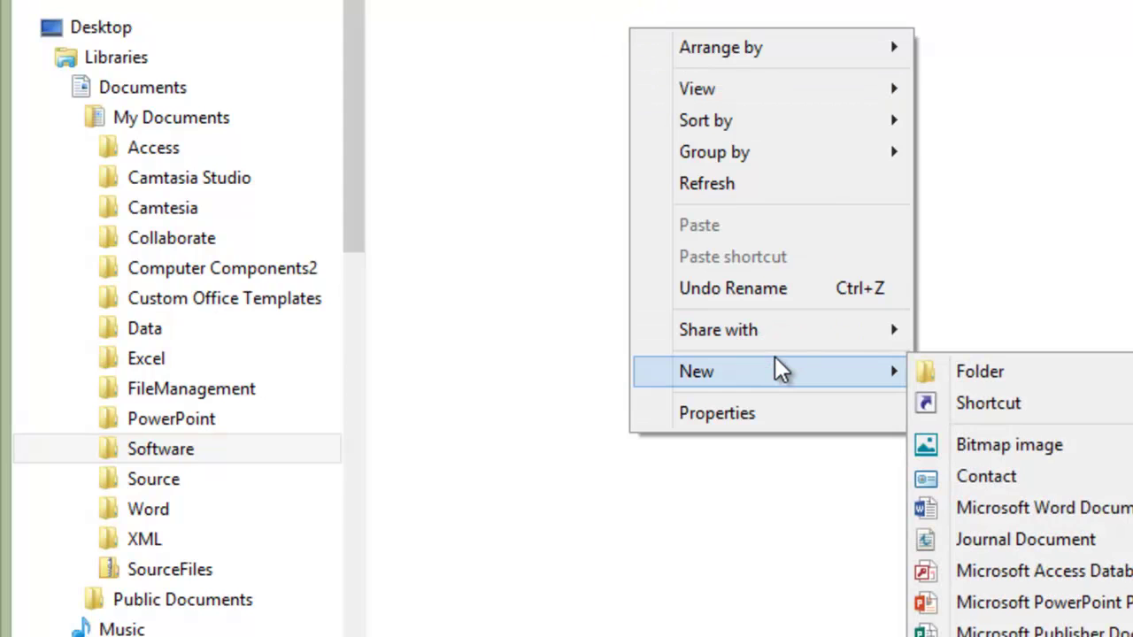
pyautogui.click(957, 371)
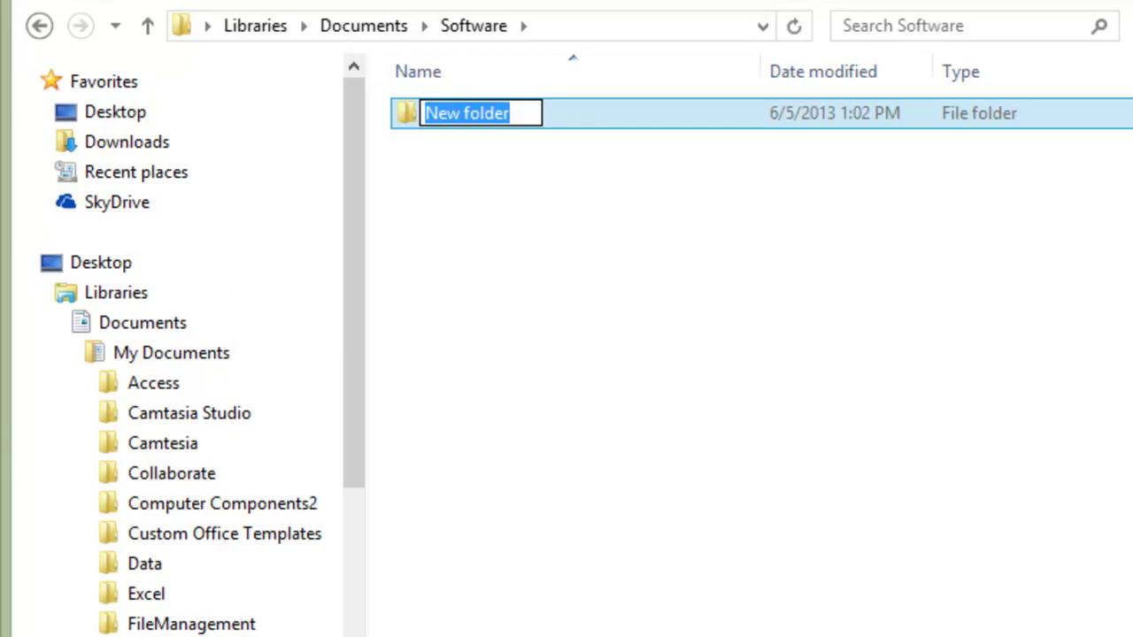
pyautogui.write('Acrobat')
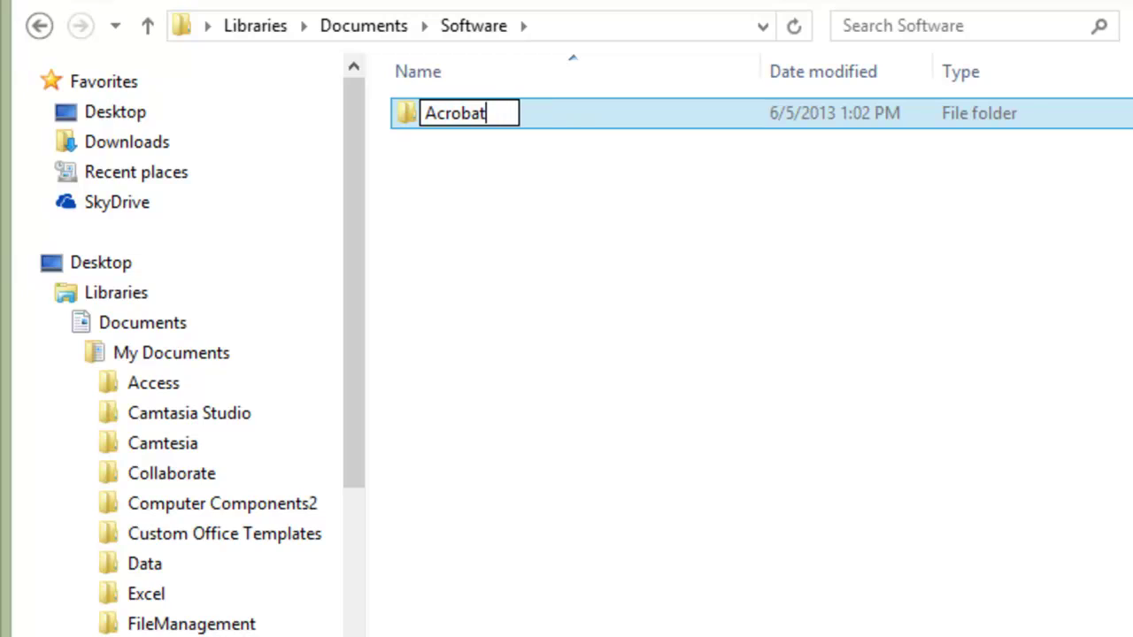
pyautogui.write(' Rea')
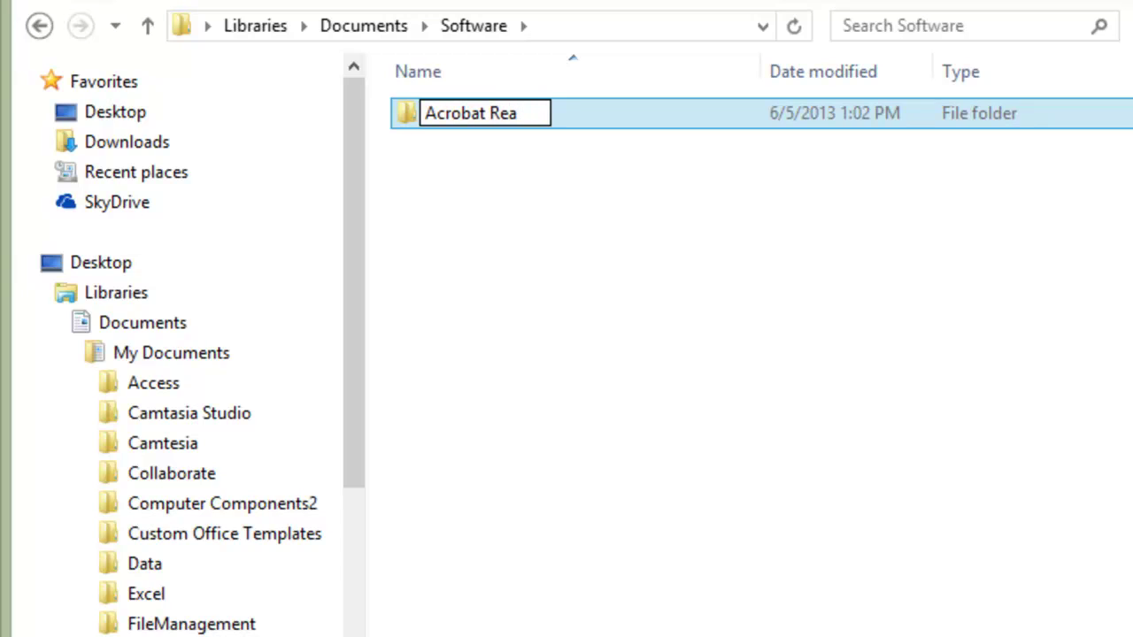
pyautogui.write('der')
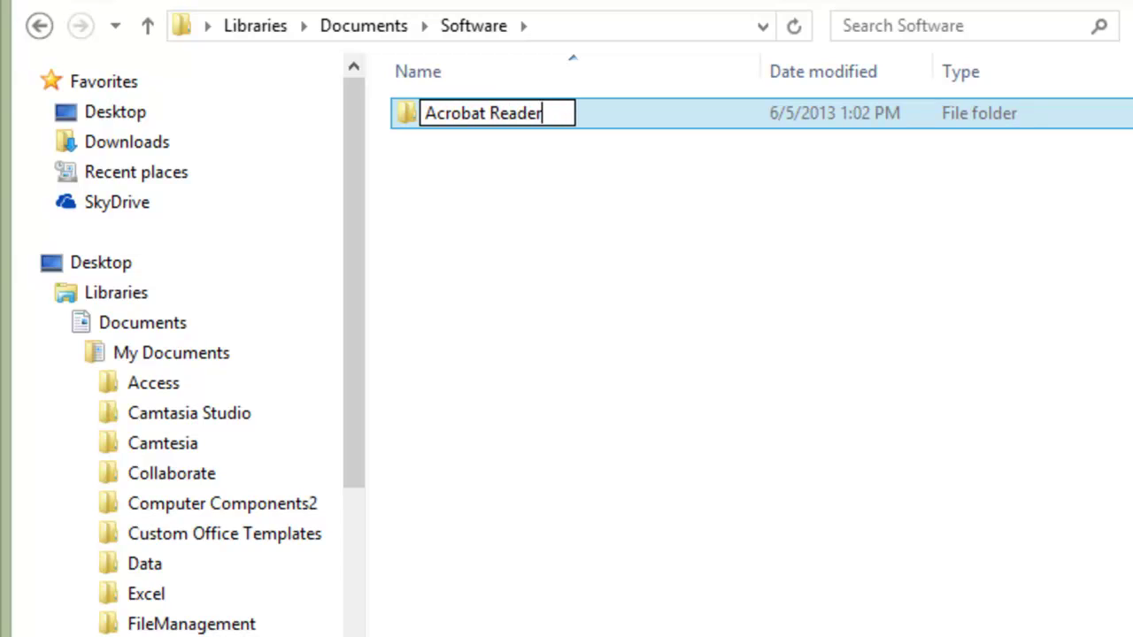
pyautogui.press('Return')
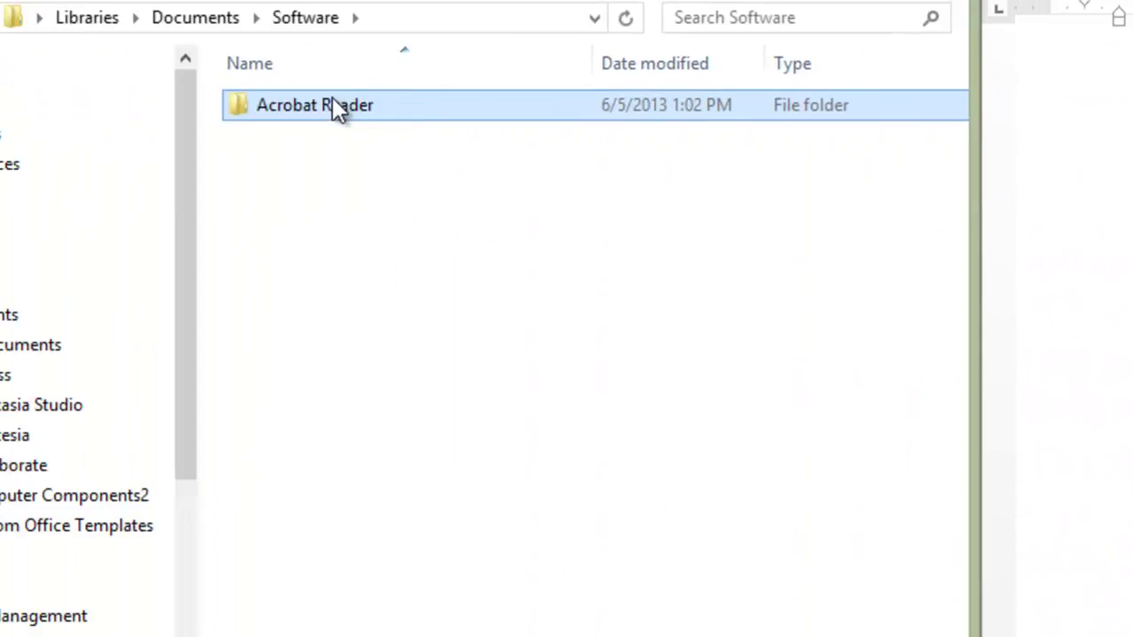
# Step: Open Acrobat Reader and create a new folder named PDF inside it
pyautogui.doubleClick(336, 109)
pyautogui.rightClick(577, 196)
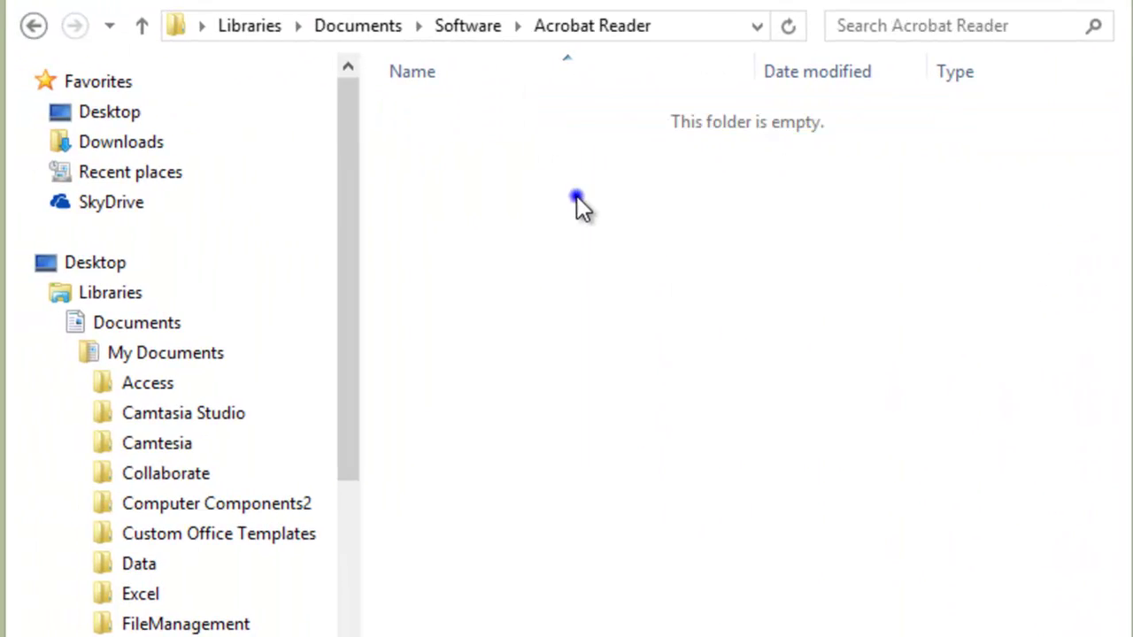
pyautogui.click(510, 329)
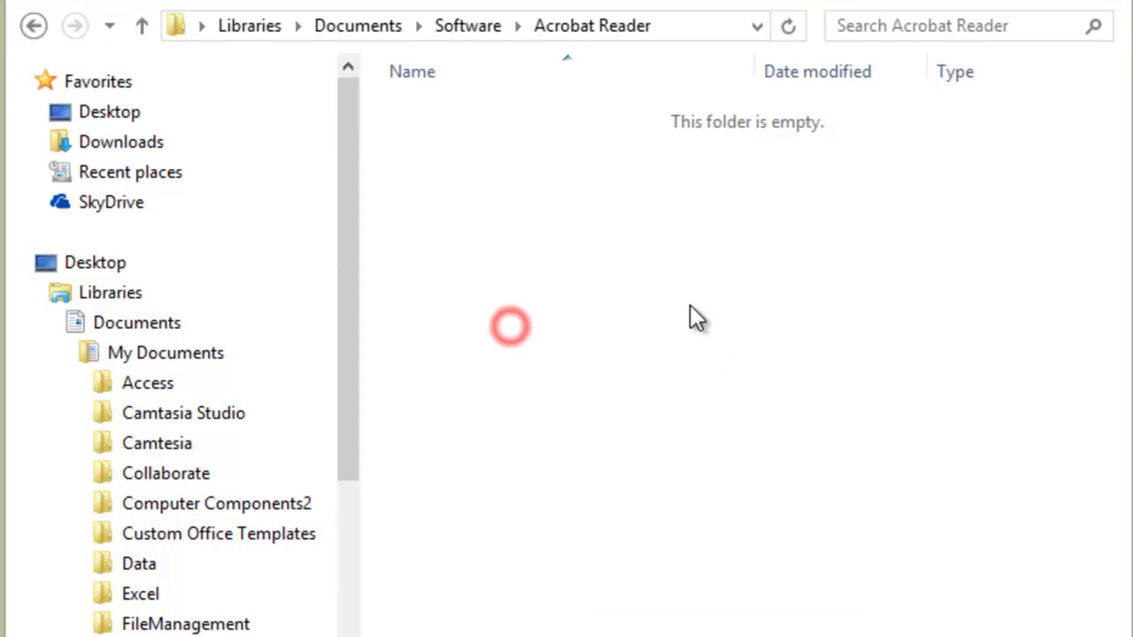
pyautogui.rightClick(657, 342)
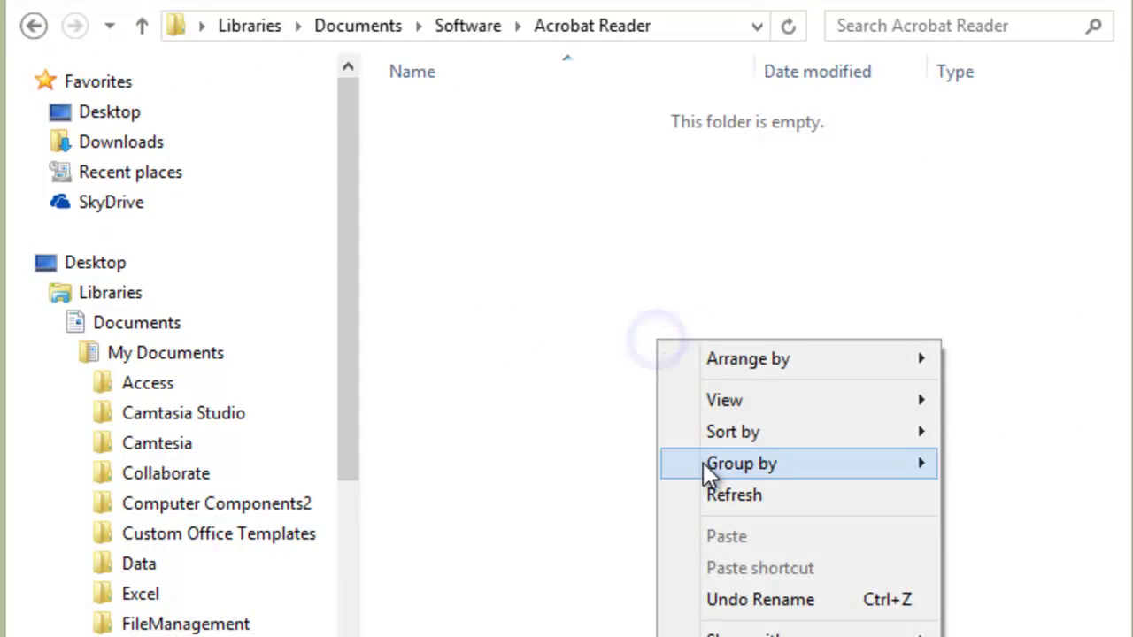
pyautogui.click(766, 636)
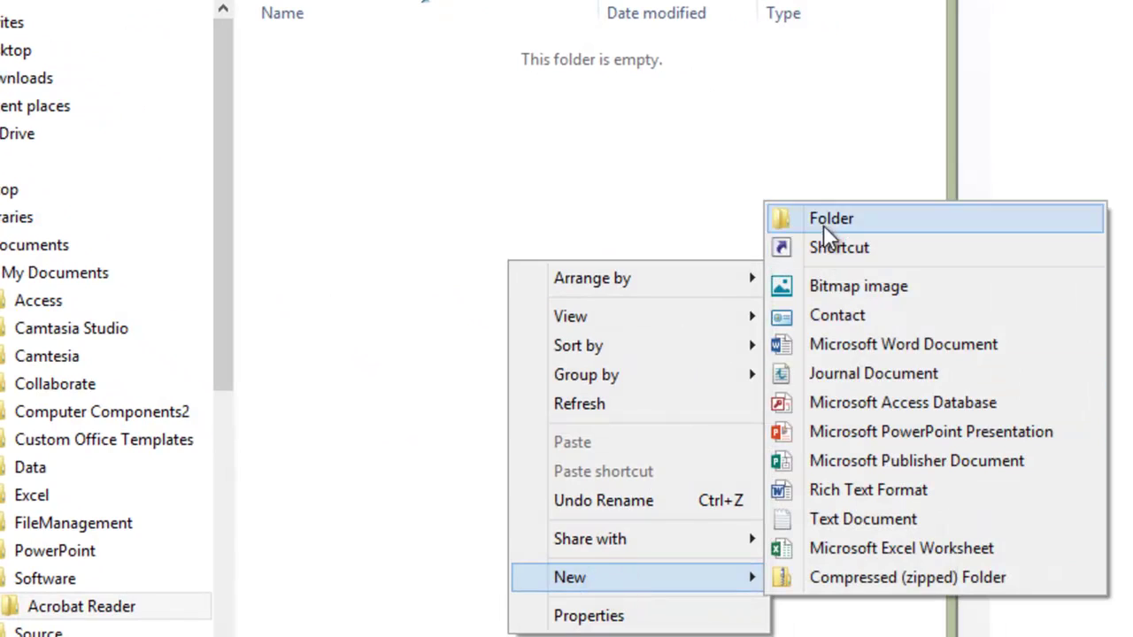
pyautogui.click(825, 222)
pyautogui.write('PDF')
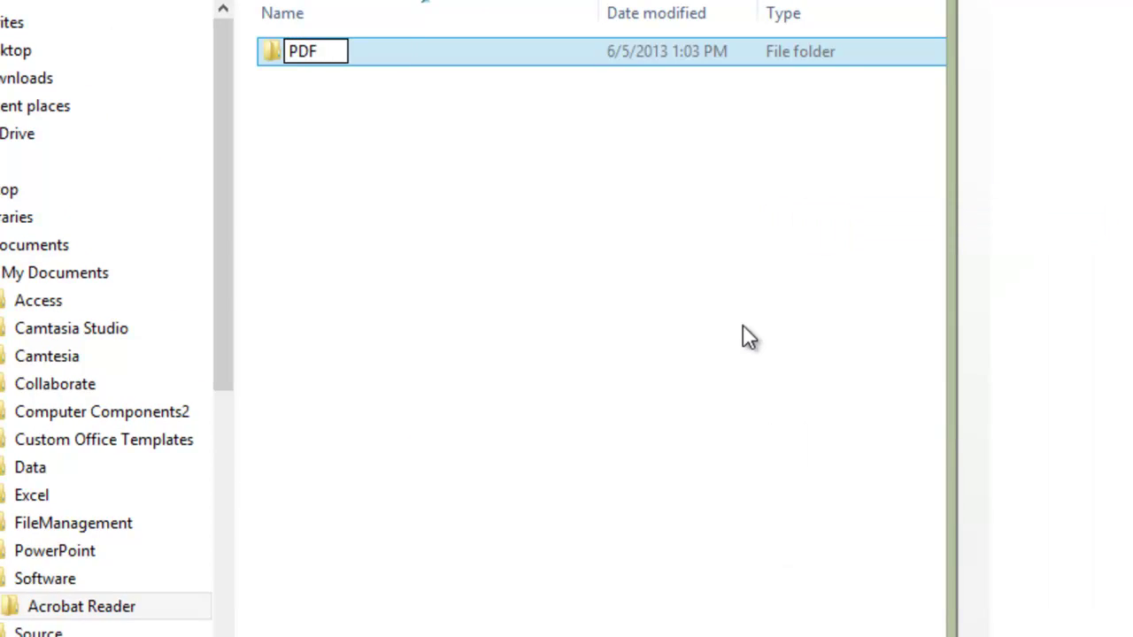
pyautogui.press('Return')
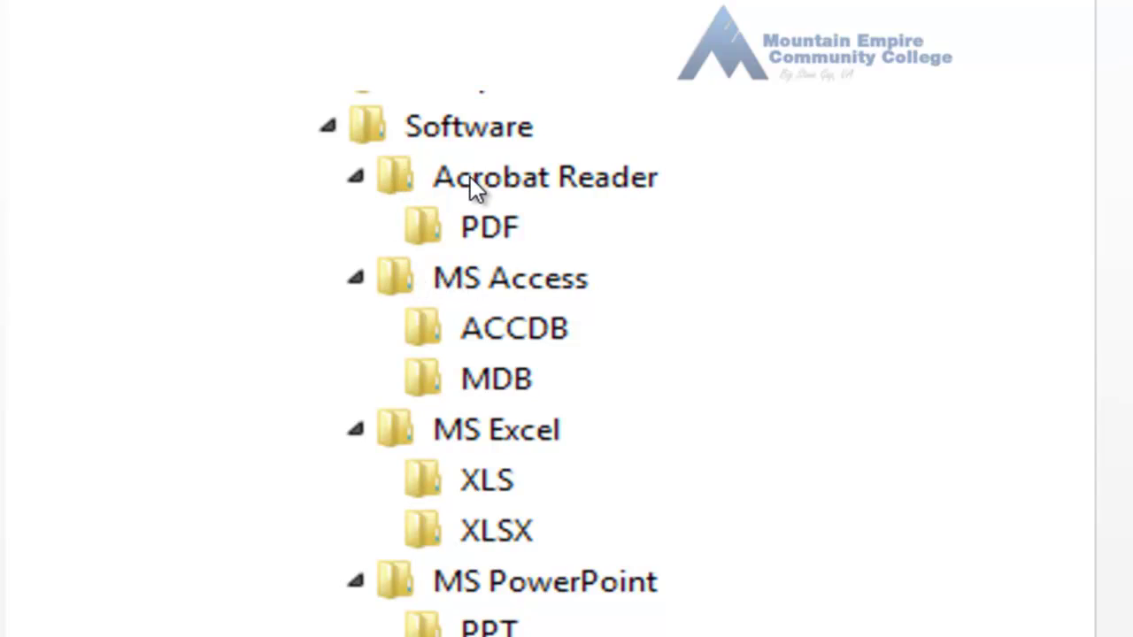
# Step: Return Explorer to the Software folder and review the Word diagram's remaining folders
pyautogui.click(812, 283)
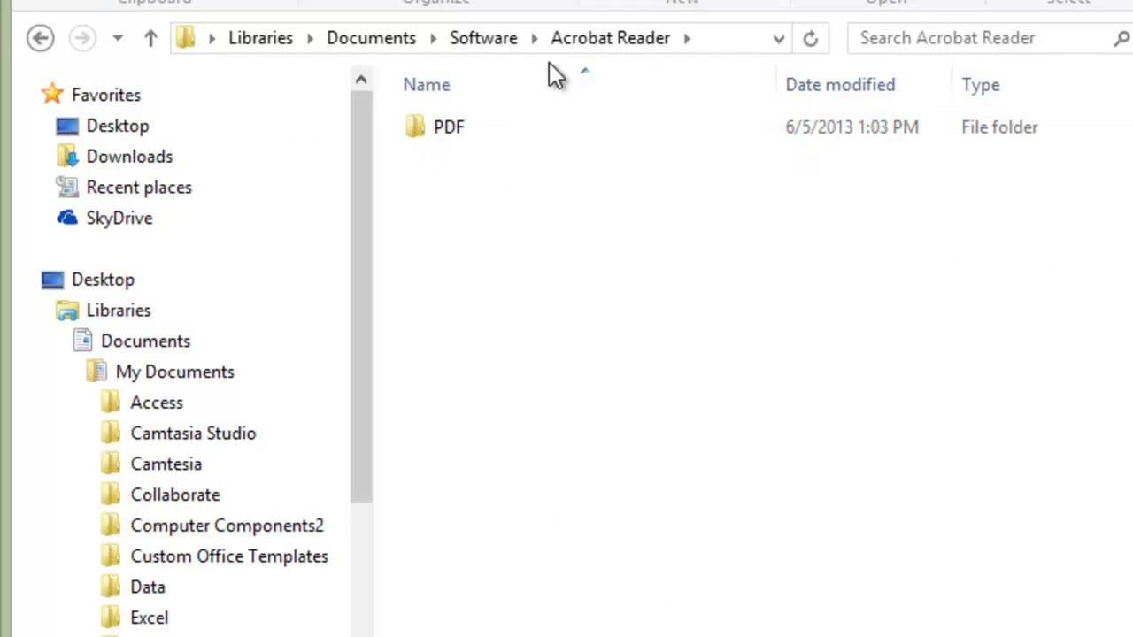
pyautogui.click(582, 38)
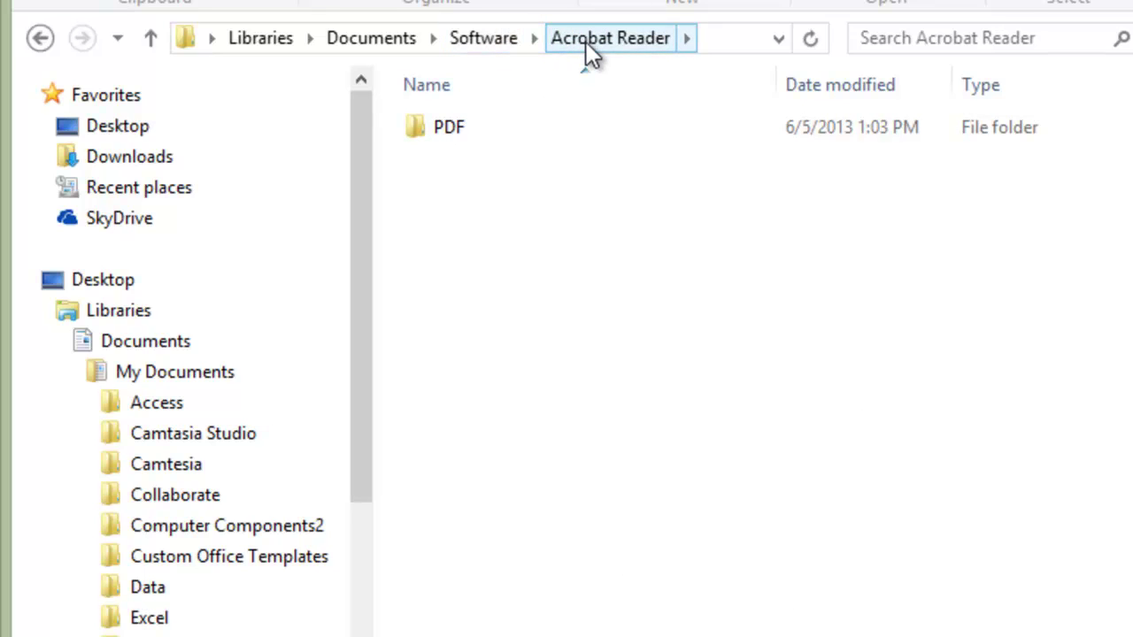
pyautogui.click(466, 37)
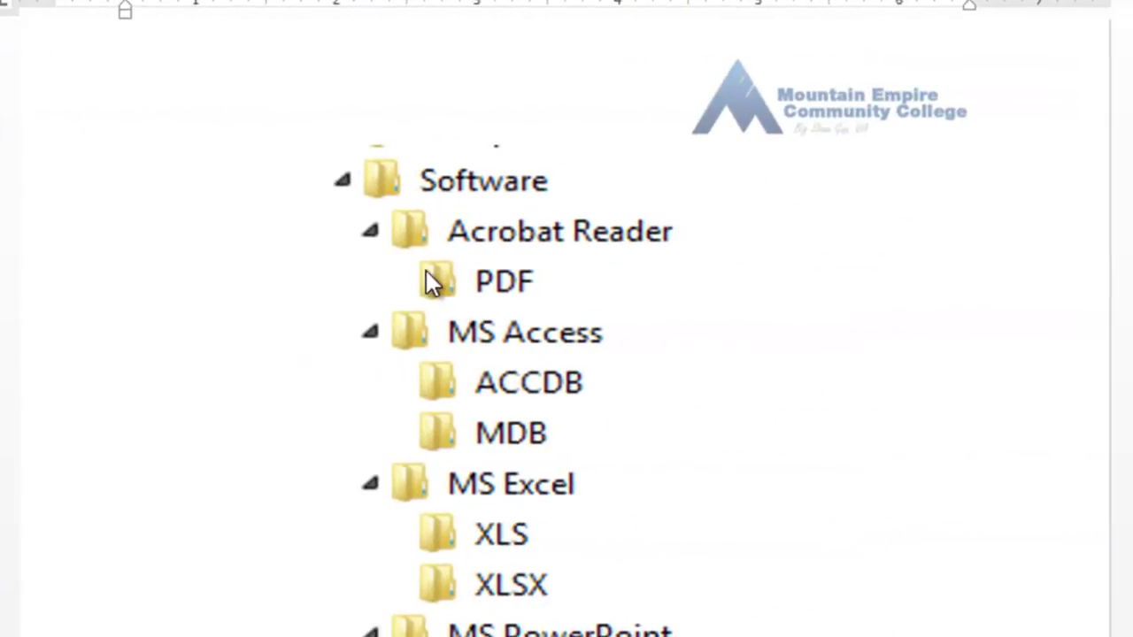
pyautogui.click(375, 180)
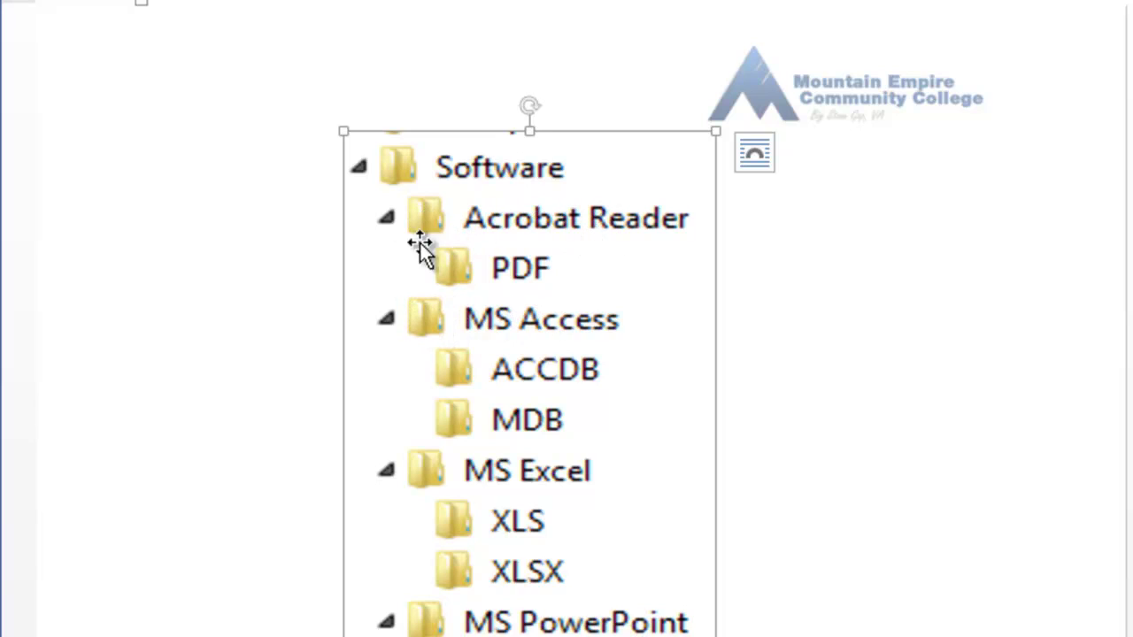
pyautogui.click(478, 266)
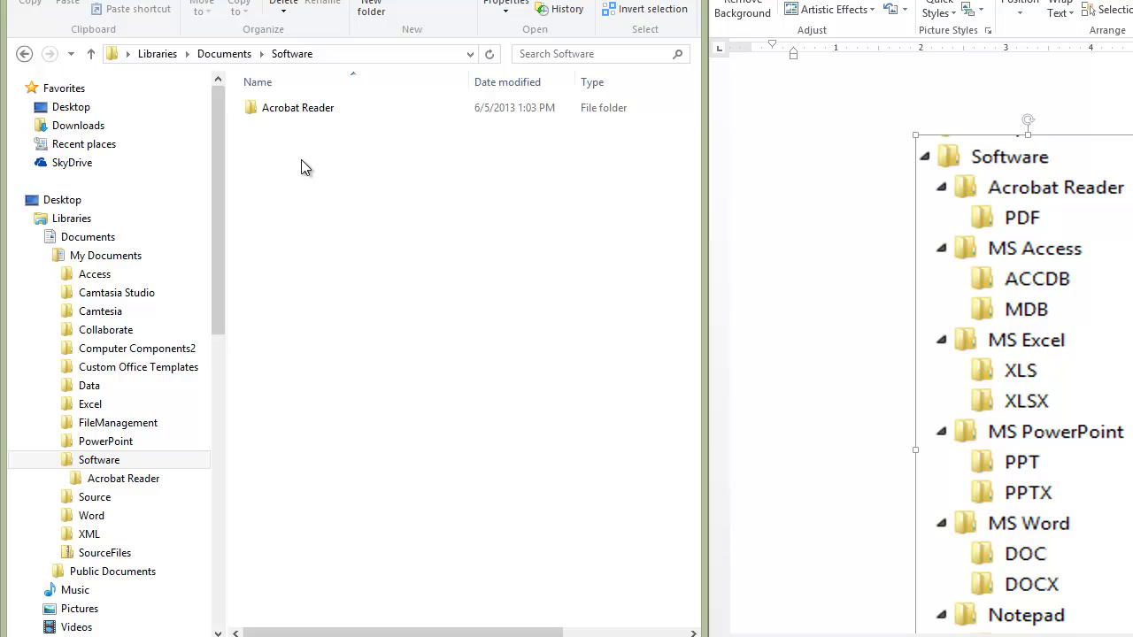
# Step: Create a new folder named 'MS Access' in Software next to Acrobat Reader
pyautogui.rightClick(344, 214)
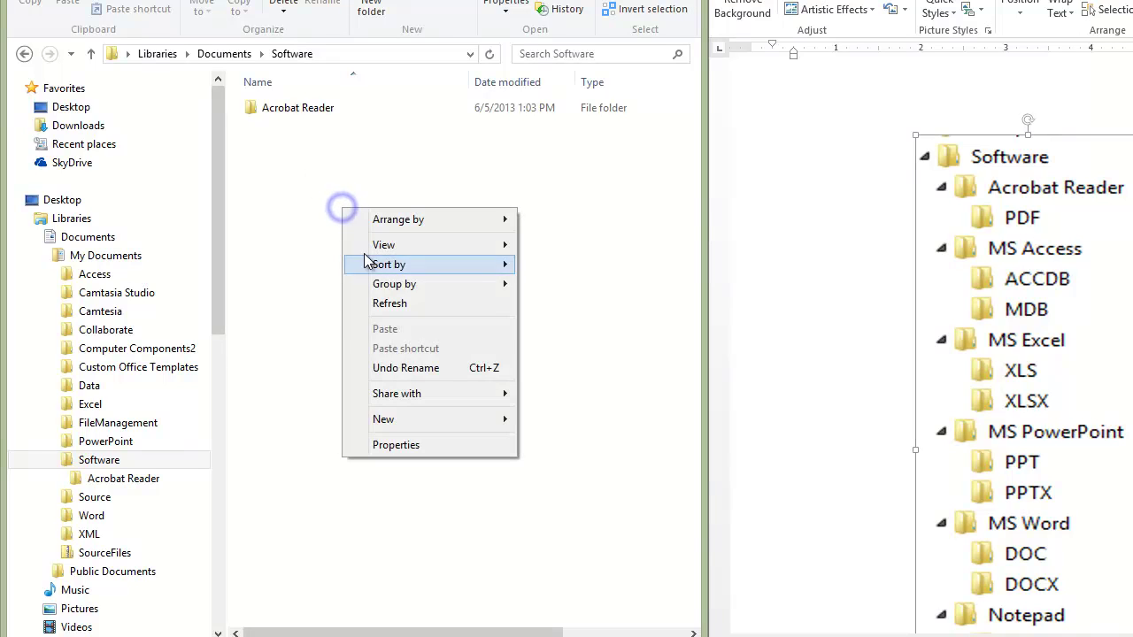
pyautogui.click(431, 428)
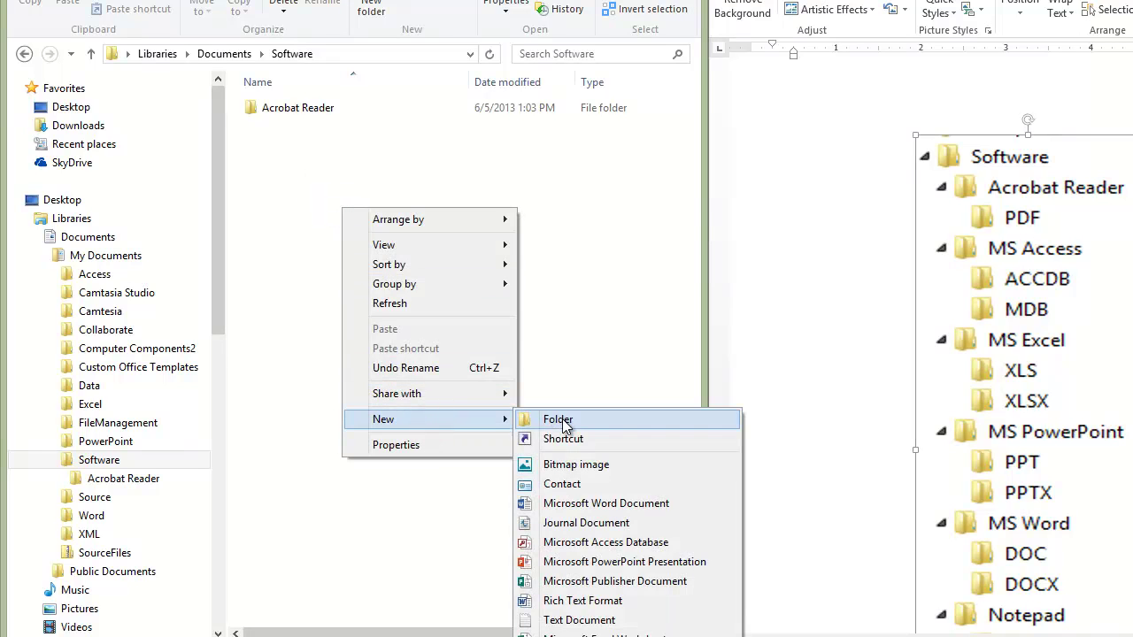
pyautogui.click(563, 420)
pyautogui.write('MS')
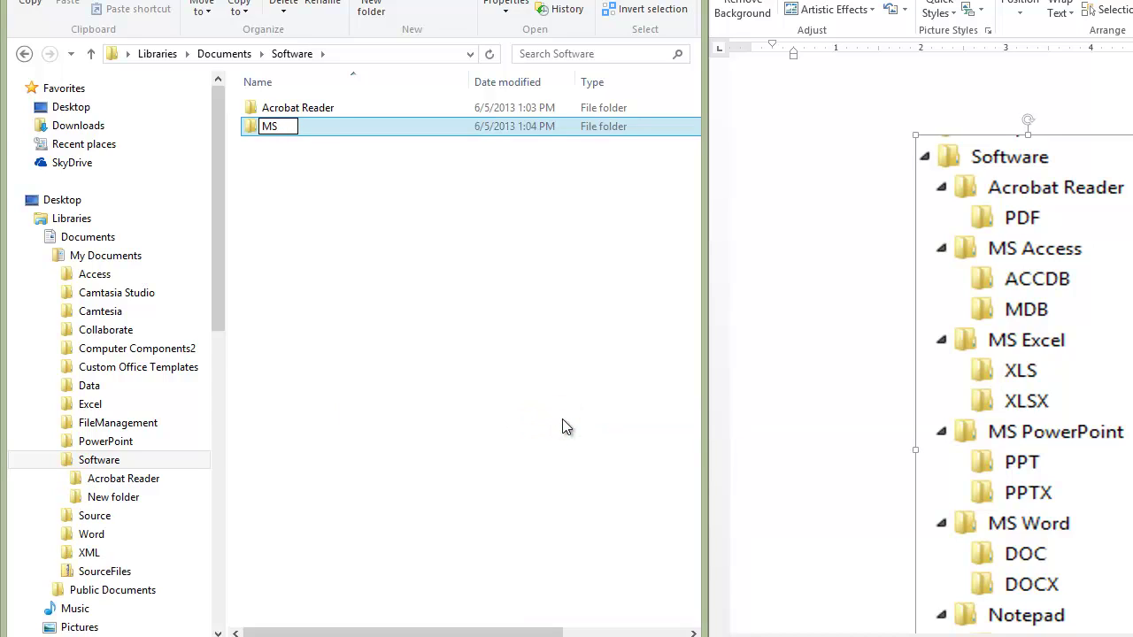
pyautogui.write(' ACCESS')
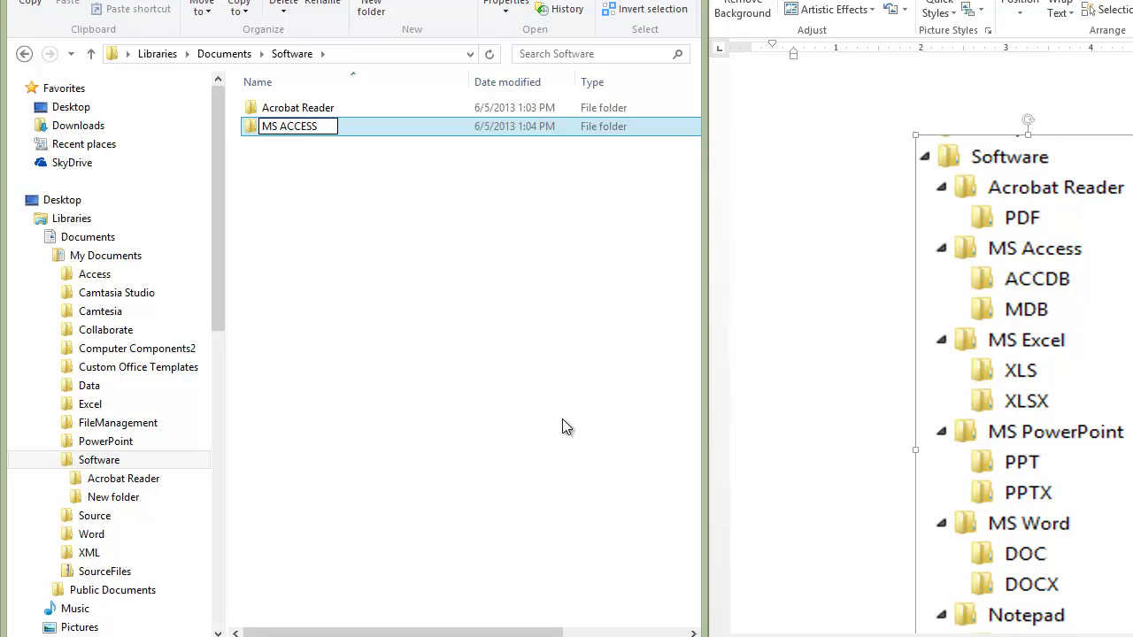
pyautogui.press('BackSpace')
pyautogui.press('BackSpace')
pyautogui.press('BackSpace')
pyautogui.press('BackSpace')
pyautogui.press('BackSpace')
pyautogui.write('ccess')
pyautogui.press('Return')
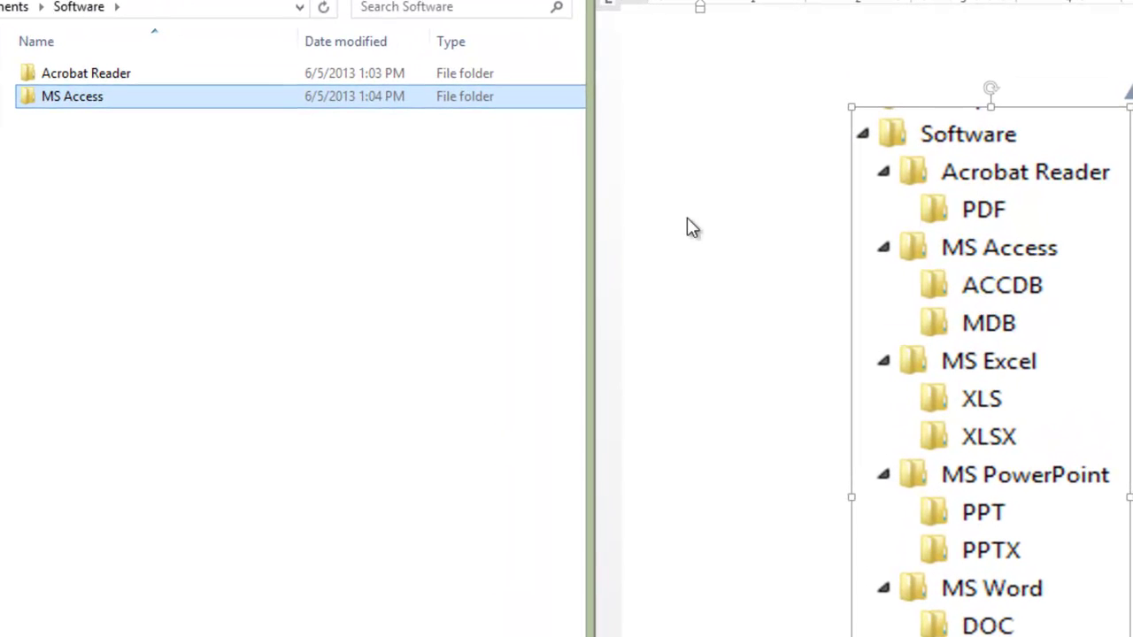
# Step: Open MS Access and create a subfolder named 'ACCDB'
pyautogui.doubleClick(87, 97)
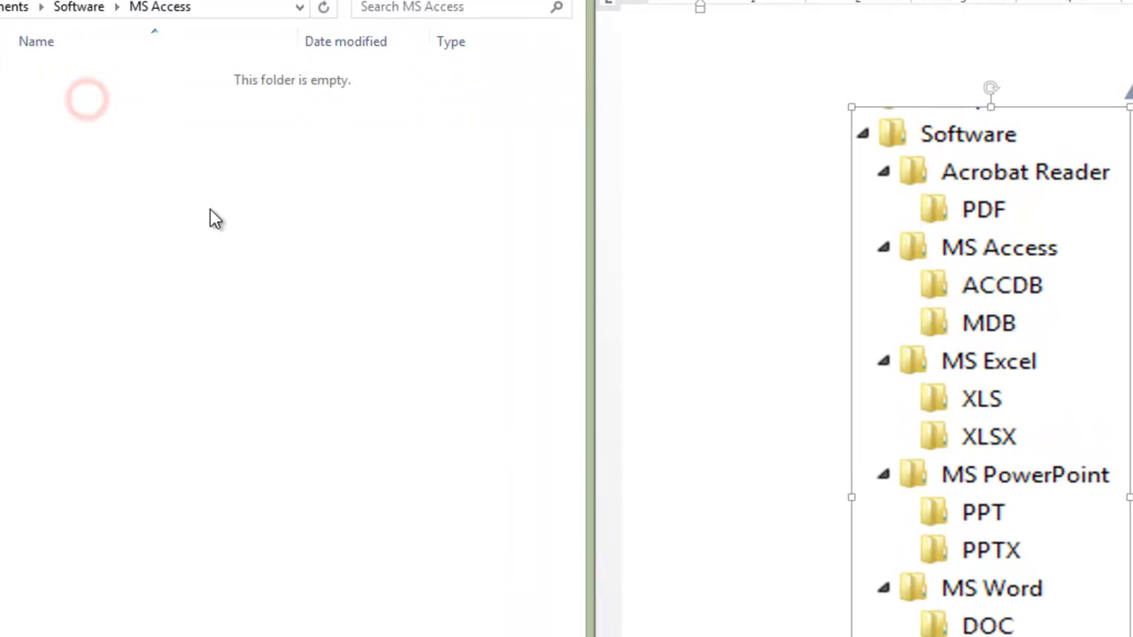
pyautogui.rightClick(288, 191)
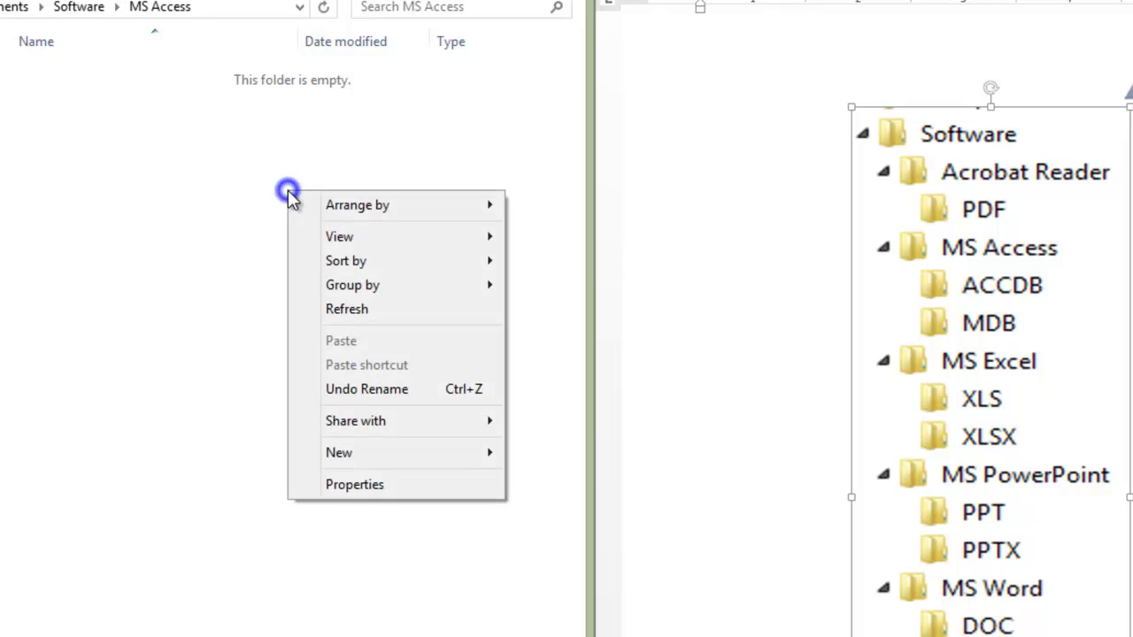
pyautogui.click(397, 461)
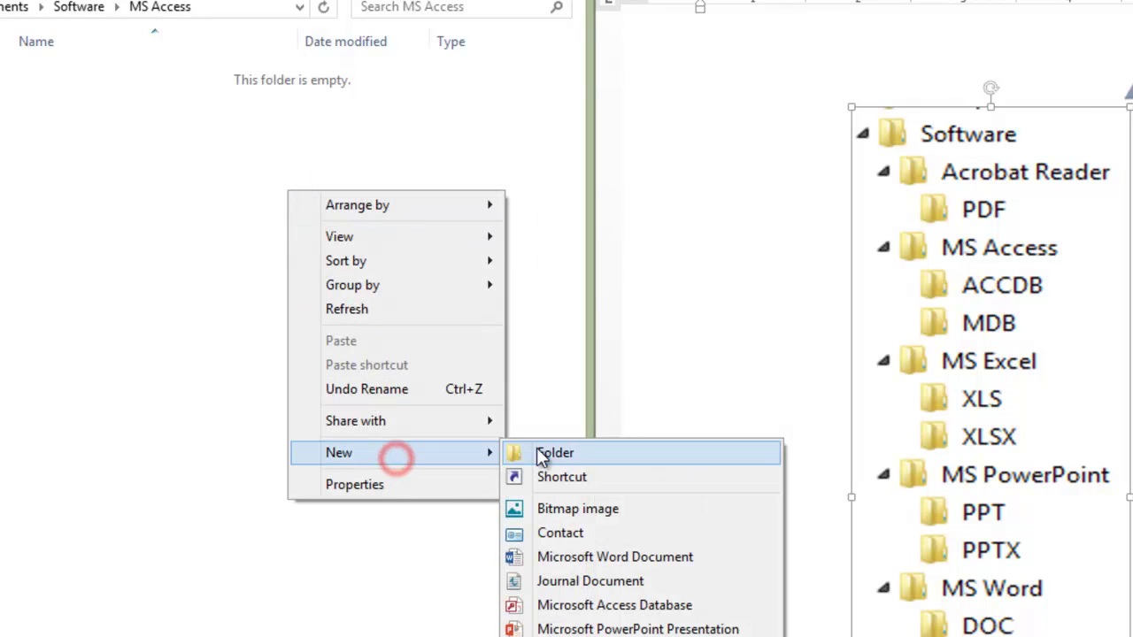
pyautogui.click(536, 453)
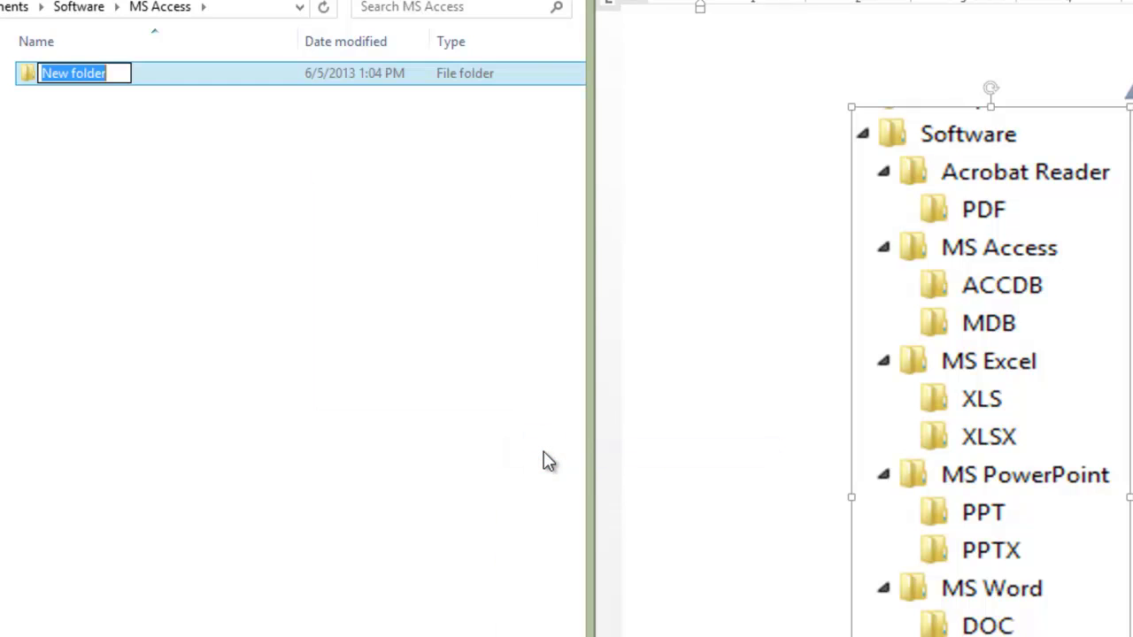
pyautogui.write('ACC')
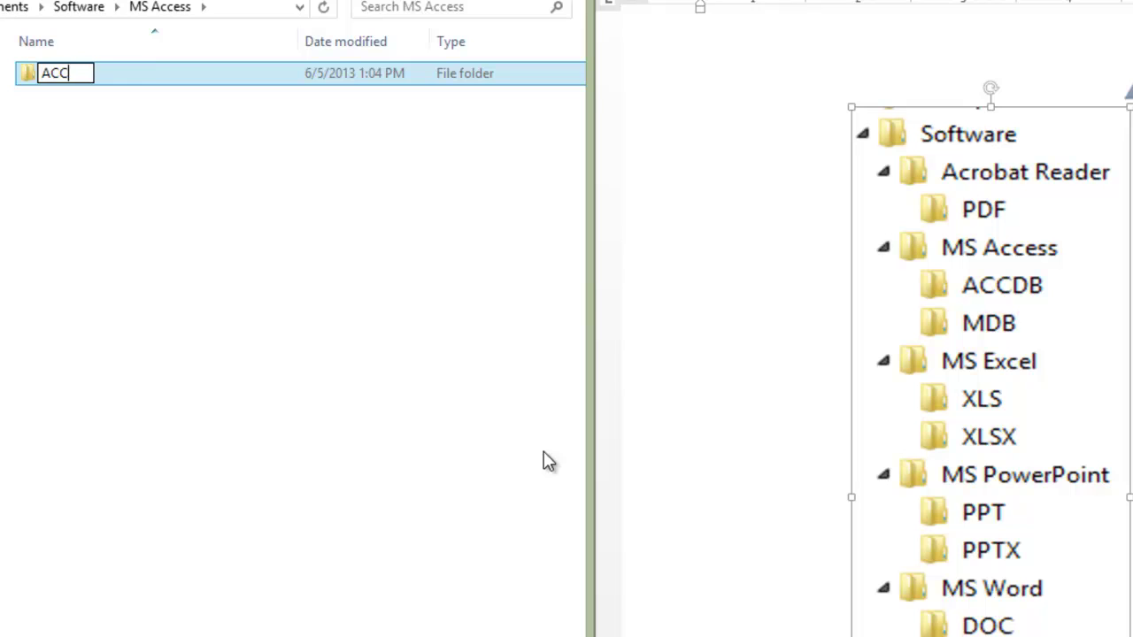
pyautogui.write('DB')
pyautogui.press('Return')
# Step: Add a second subfolder named 'MDB' inside MS Access
pyautogui.rightClick(339, 359)
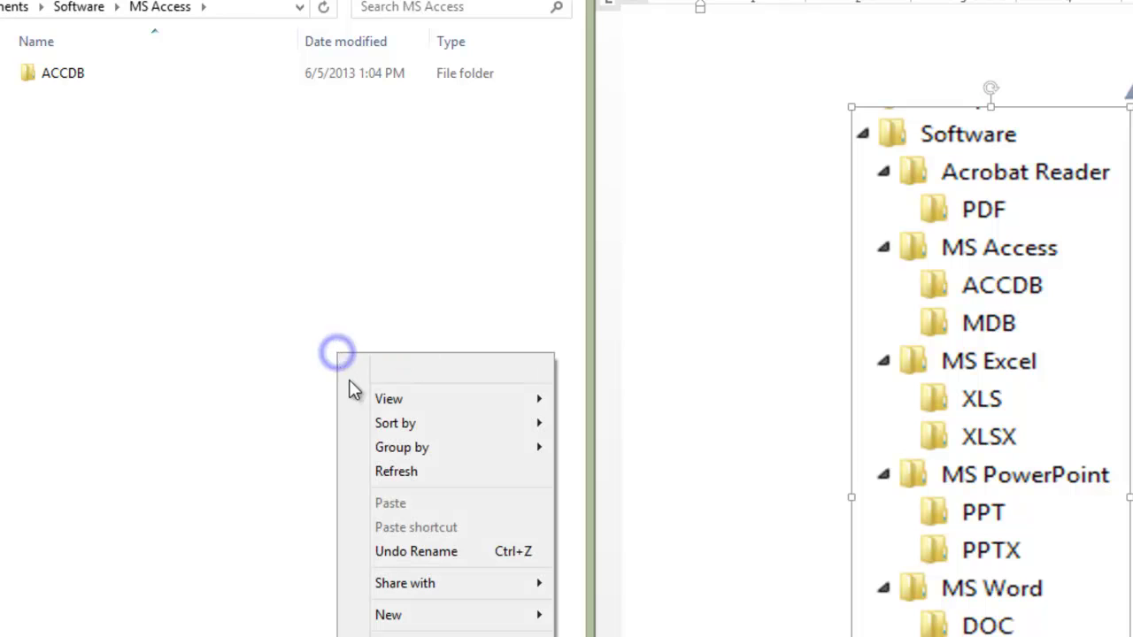
pyautogui.click(443, 615)
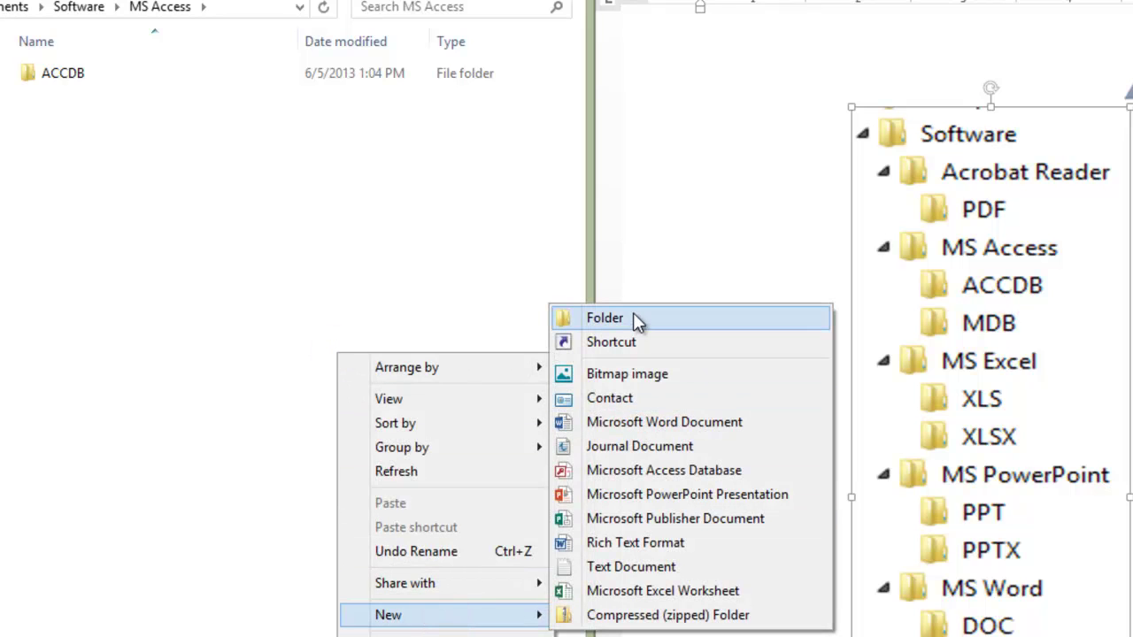
pyautogui.click(633, 317)
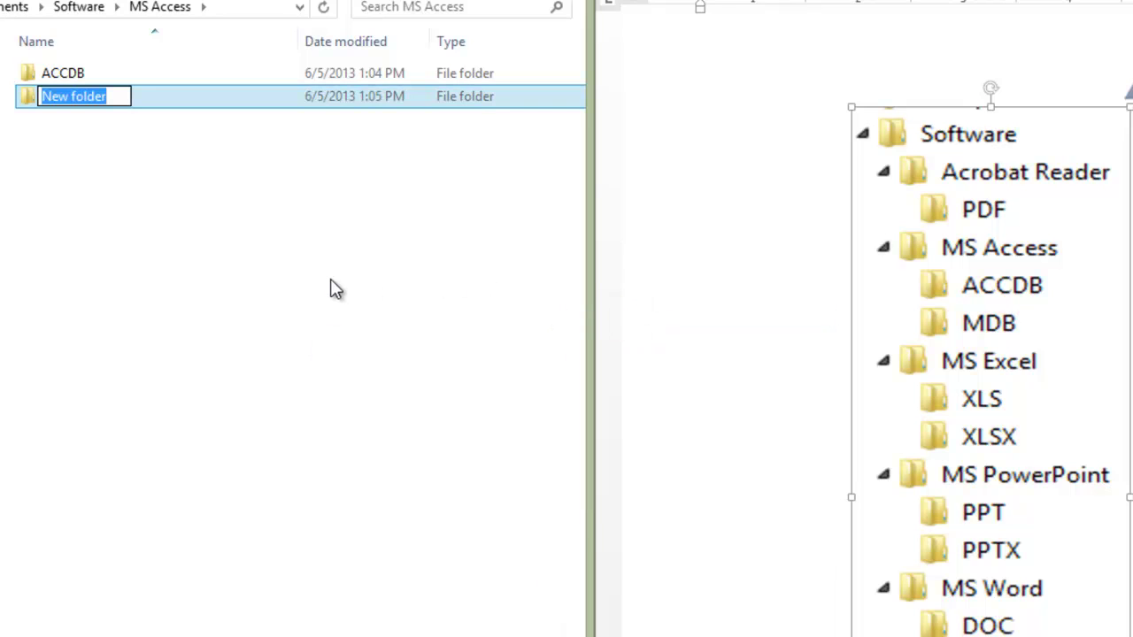
pyautogui.write('M')
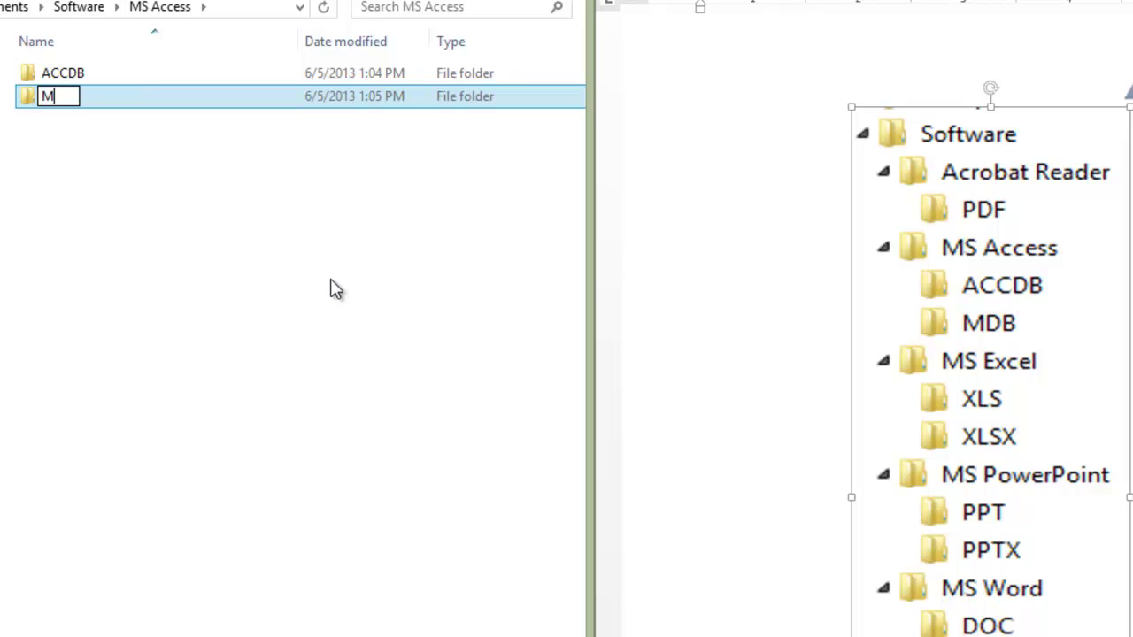
pyautogui.write('DB')
pyautogui.click(336, 290)
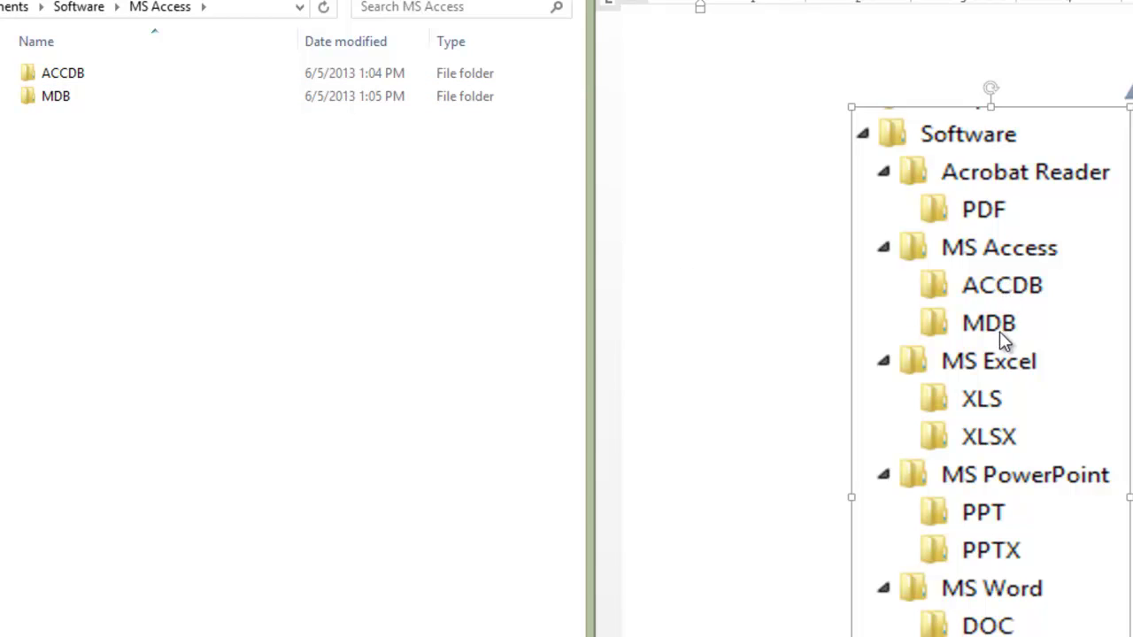
pyautogui.click(493, 224)
# Step: Back in Software, create a folder named 'MS Excel' beside Acrobat Reader and MS Access
pyautogui.click(109, 37)
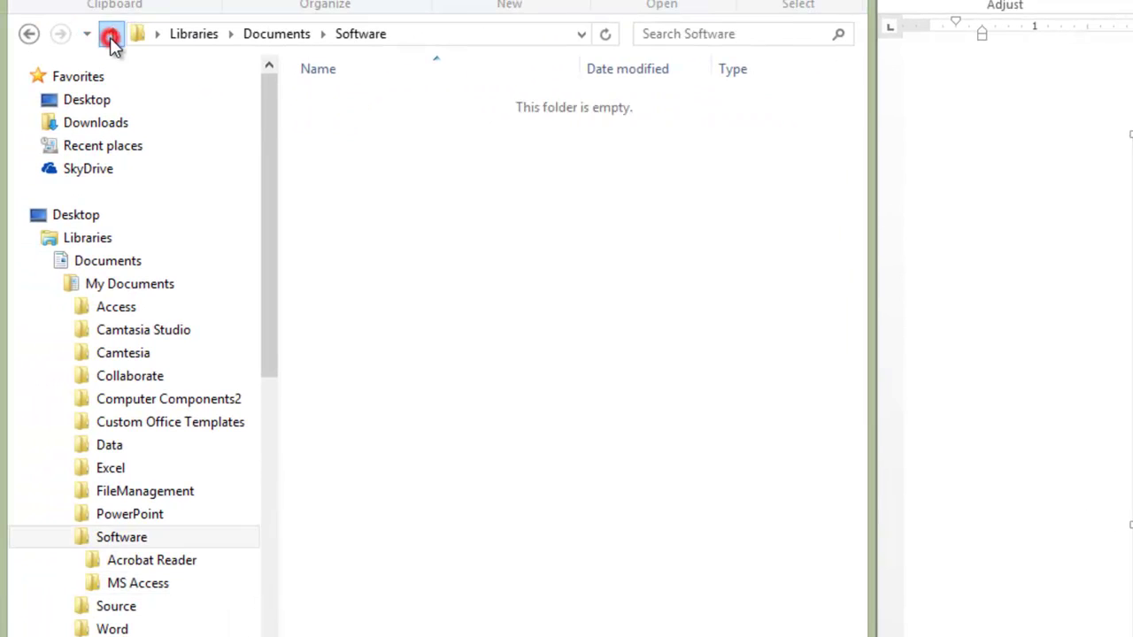
pyautogui.click(387, 176)
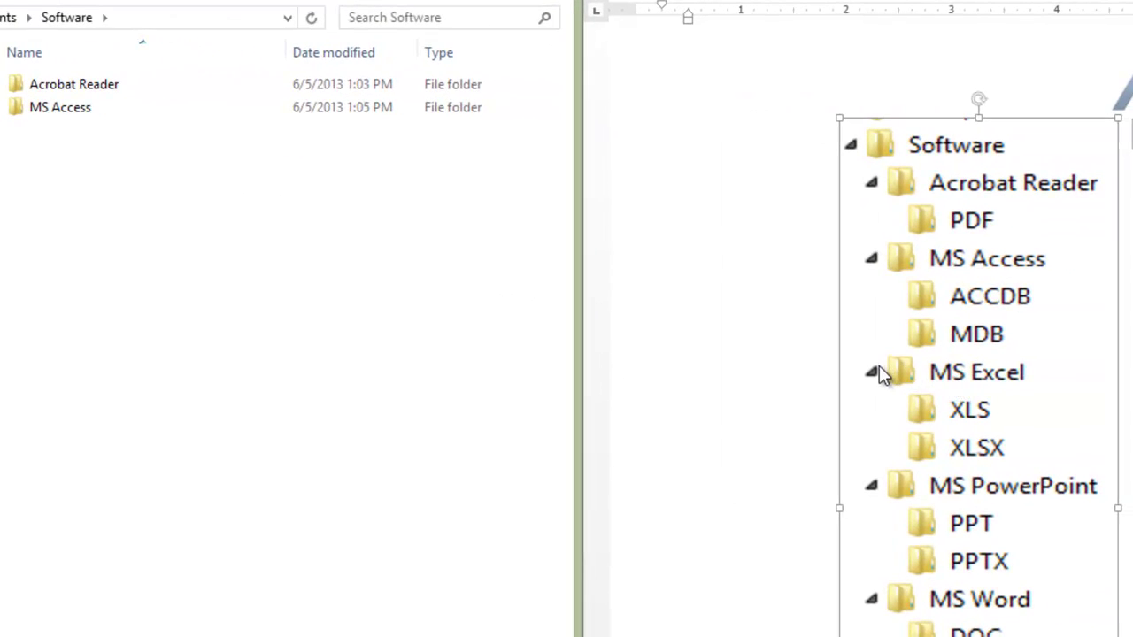
pyautogui.click(344, 222)
pyautogui.rightClick(127, 222)
pyautogui.click(217, 483)
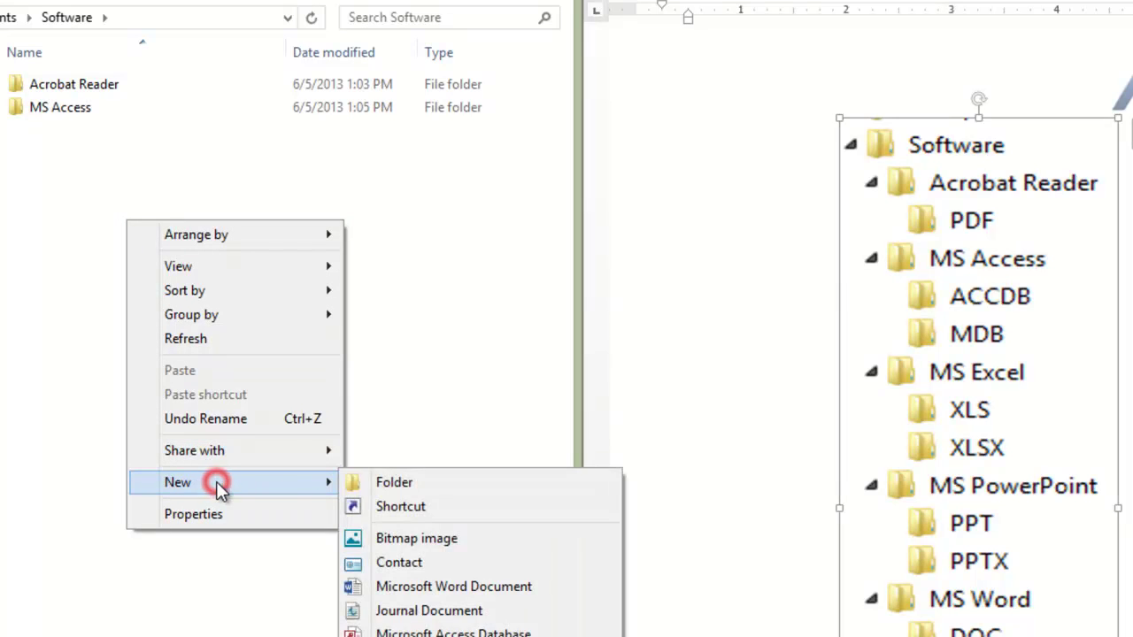
pyautogui.click(392, 484)
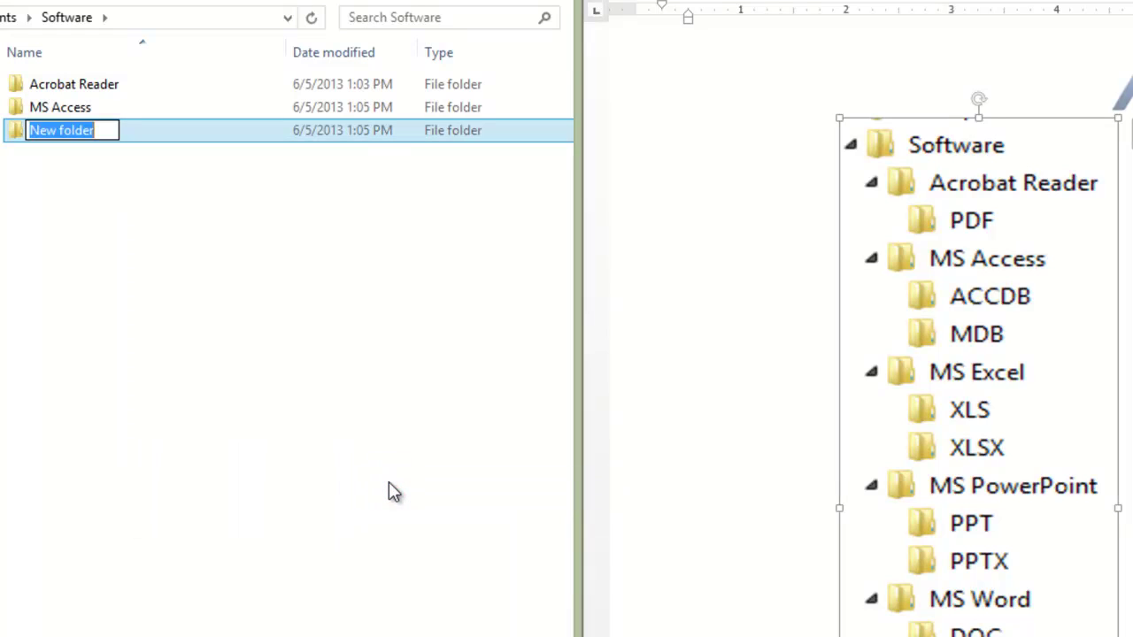
pyautogui.write('MS Excel')
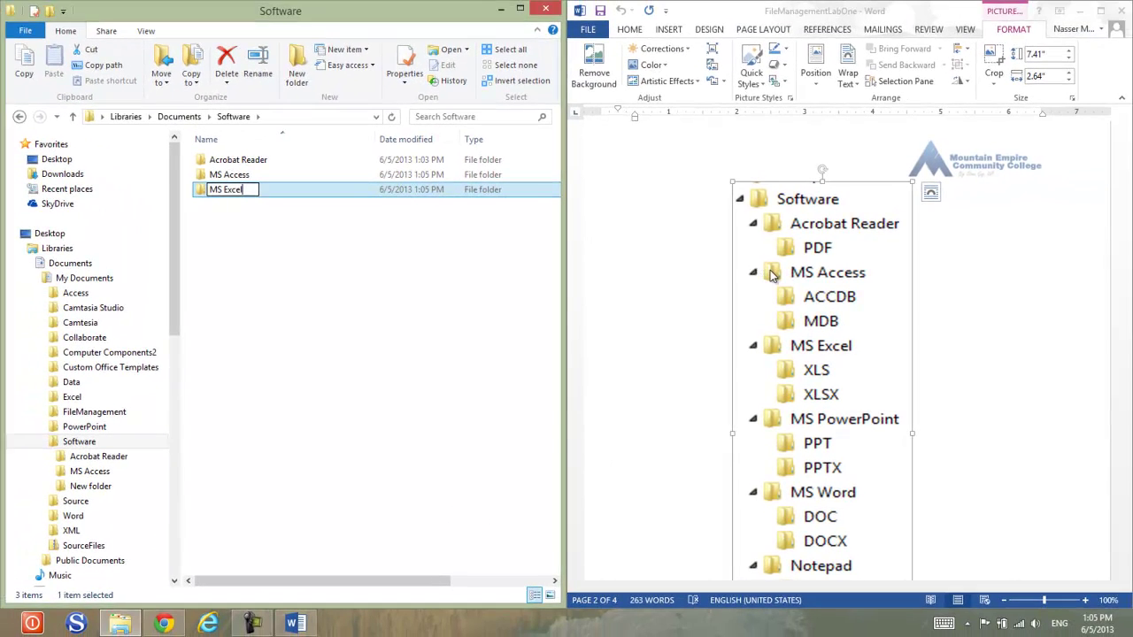
pyautogui.click(897, 258)
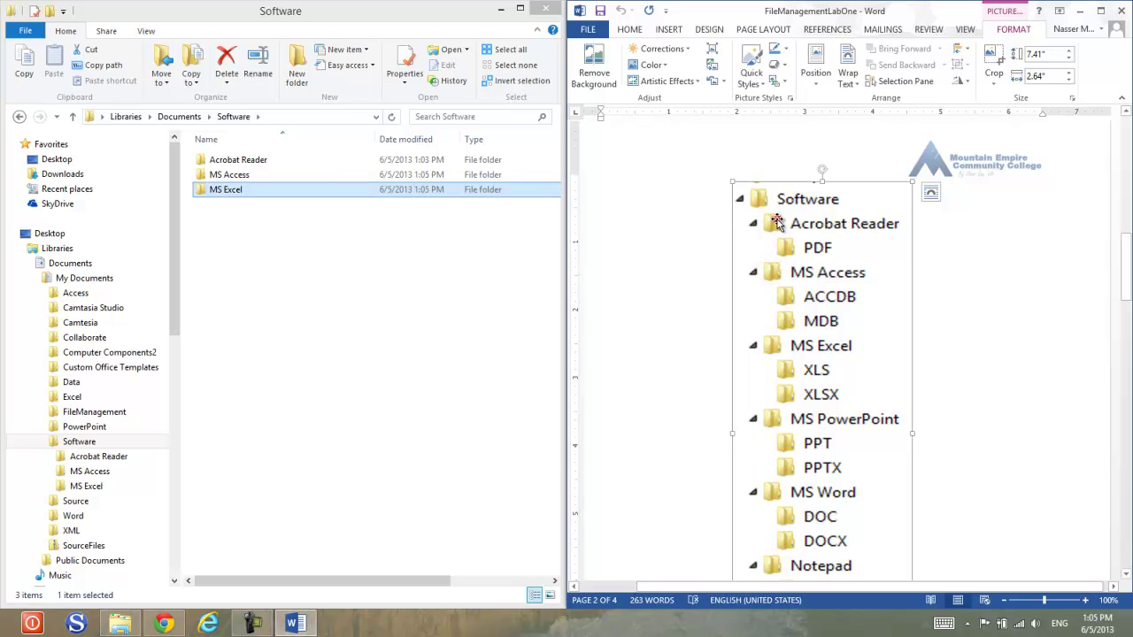
pyautogui.click(361, 271)
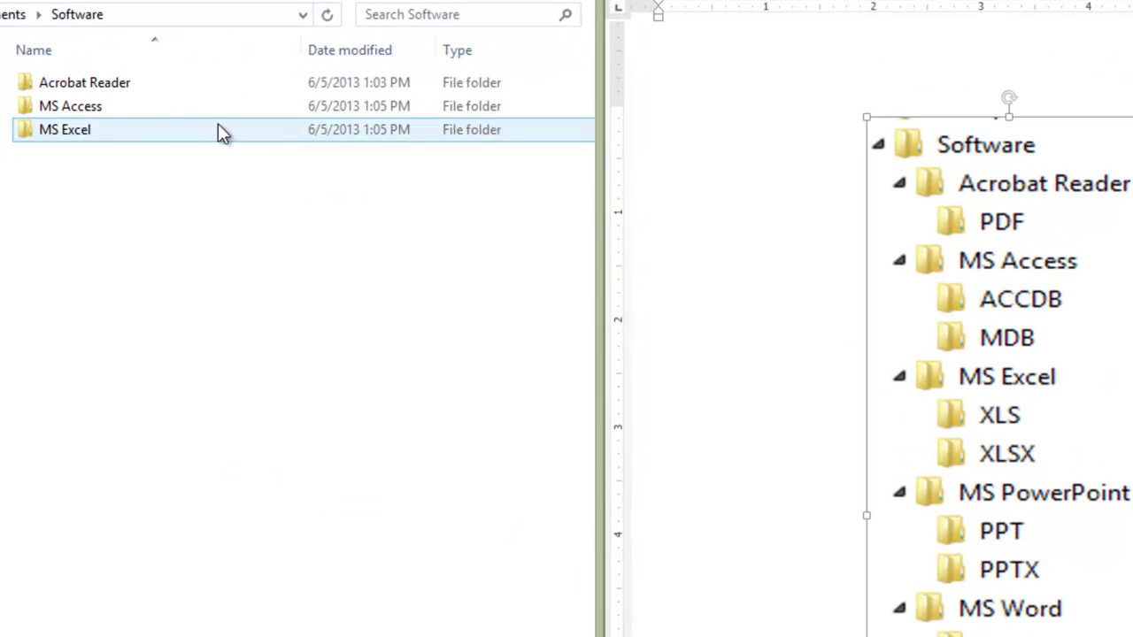
# Step: Open MS Excel and create a subfolder named 'XLS'
pyautogui.doubleClick(79, 130)
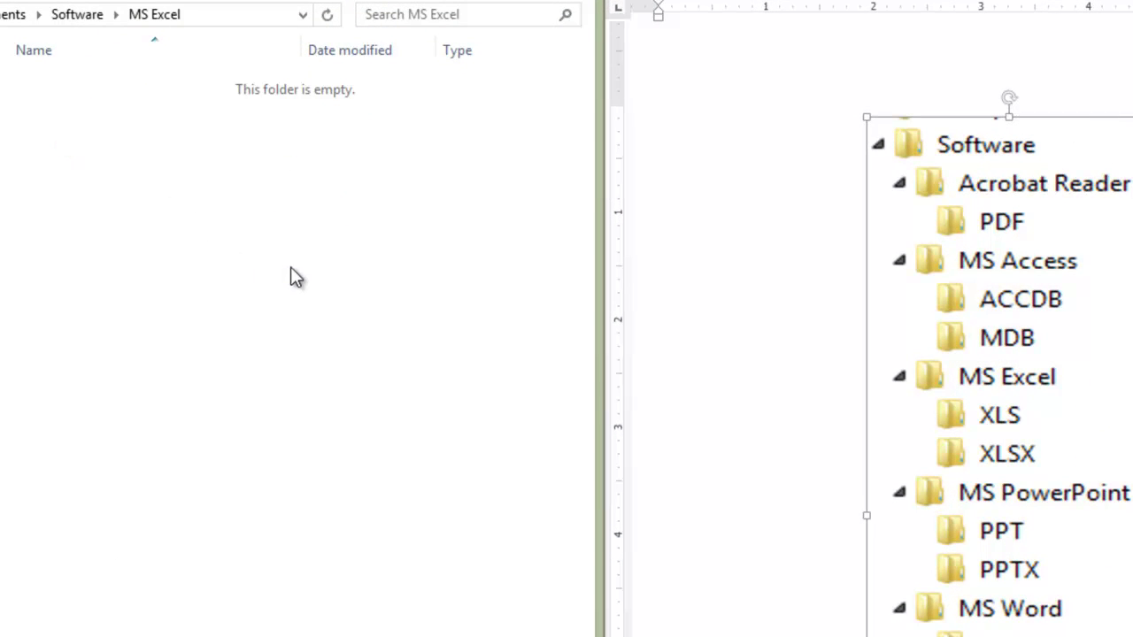
pyautogui.rightClick(291, 267)
pyautogui.moveTo(358, 535)
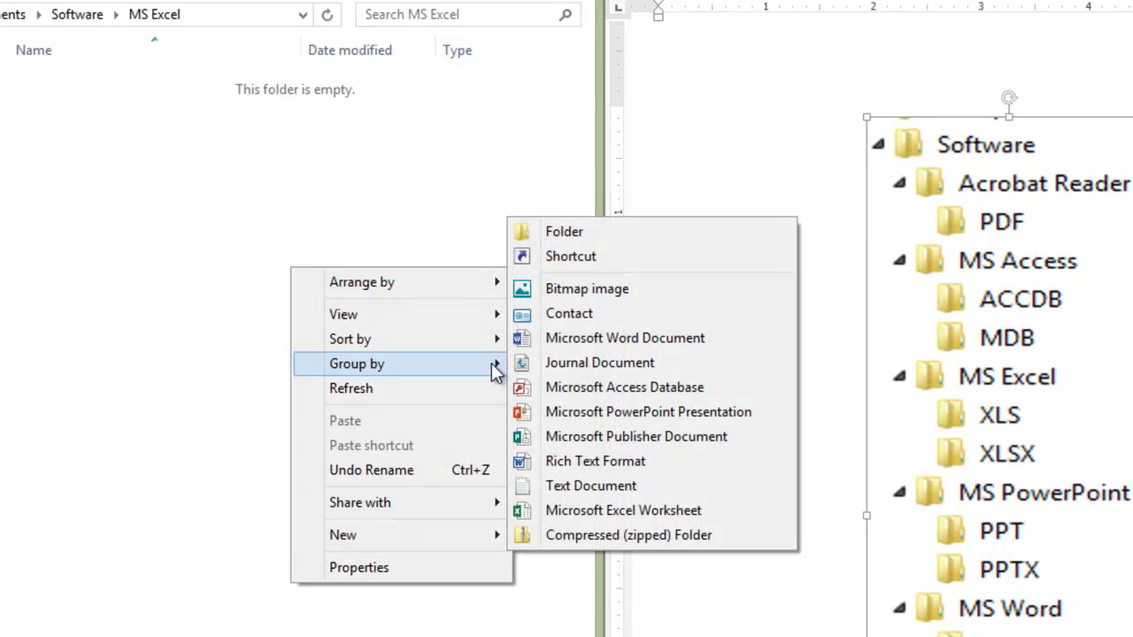
pyautogui.click(567, 232)
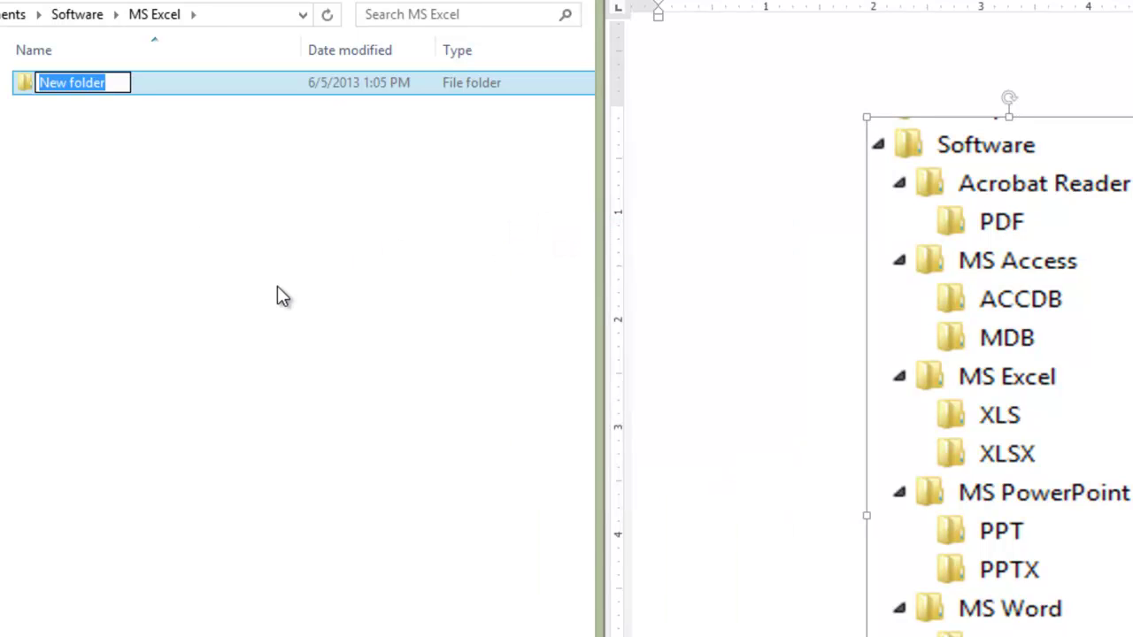
pyautogui.write('XLS')
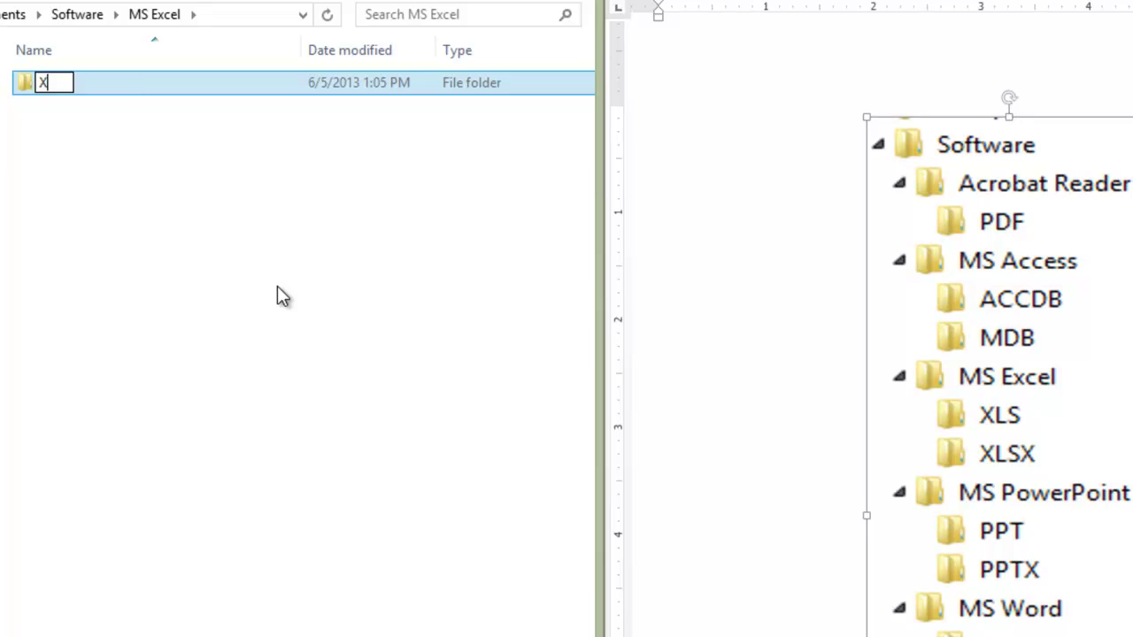
pyautogui.press('Return')
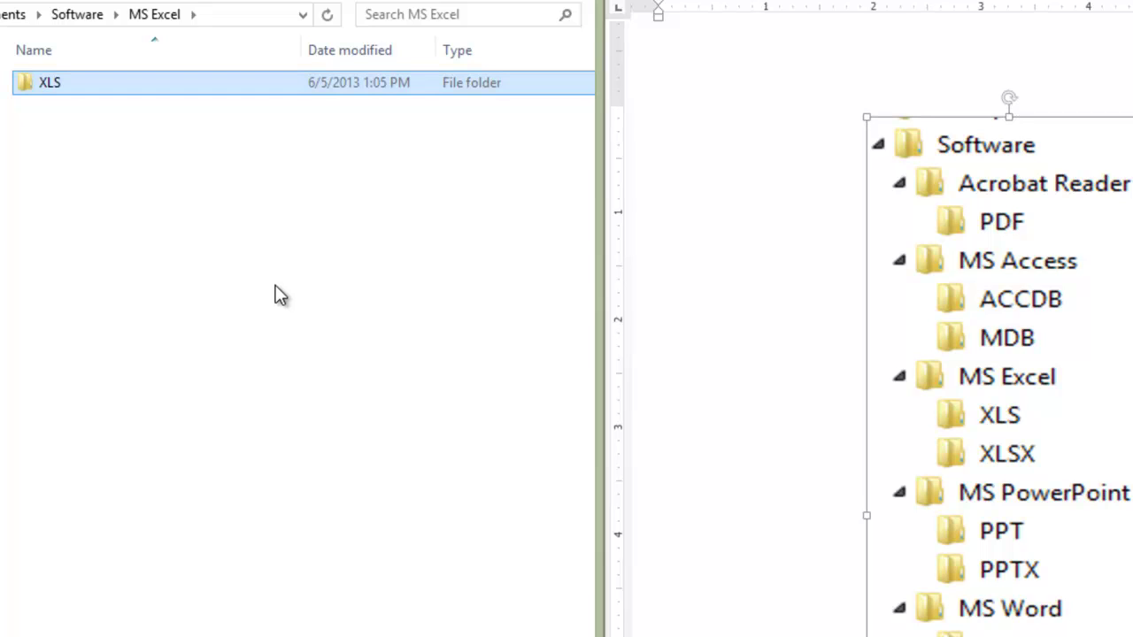
# Step: Add a second subfolder named 'XLSX' inside MS Excel, then return to Software
pyautogui.rightClick(277, 287)
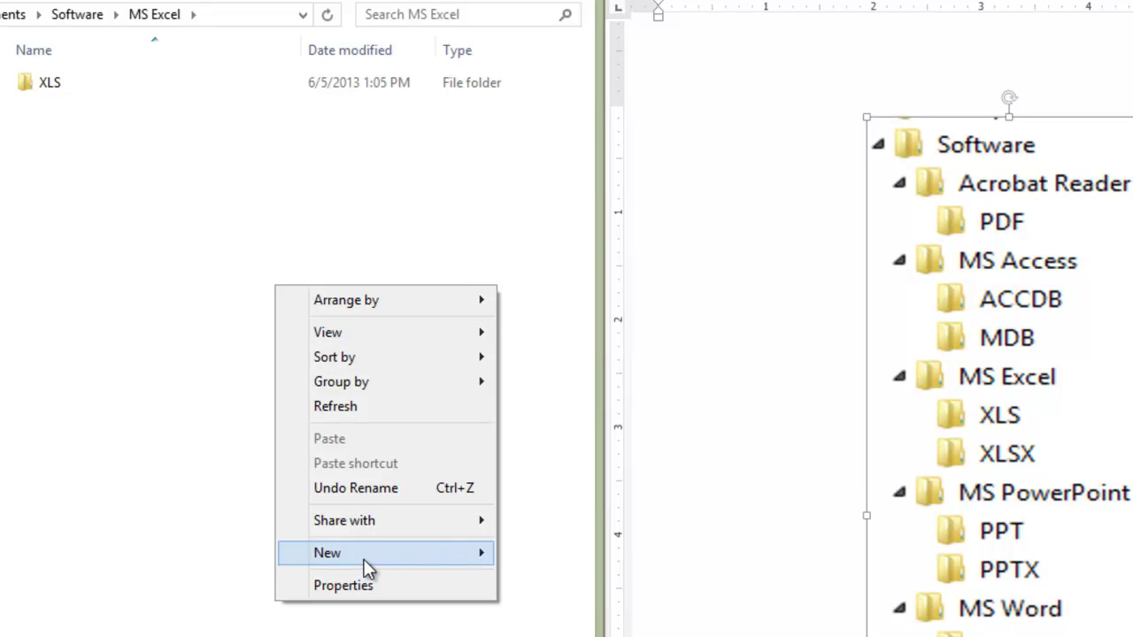
pyautogui.moveTo(363, 559)
pyautogui.click(558, 249)
pyautogui.write('XLSX')
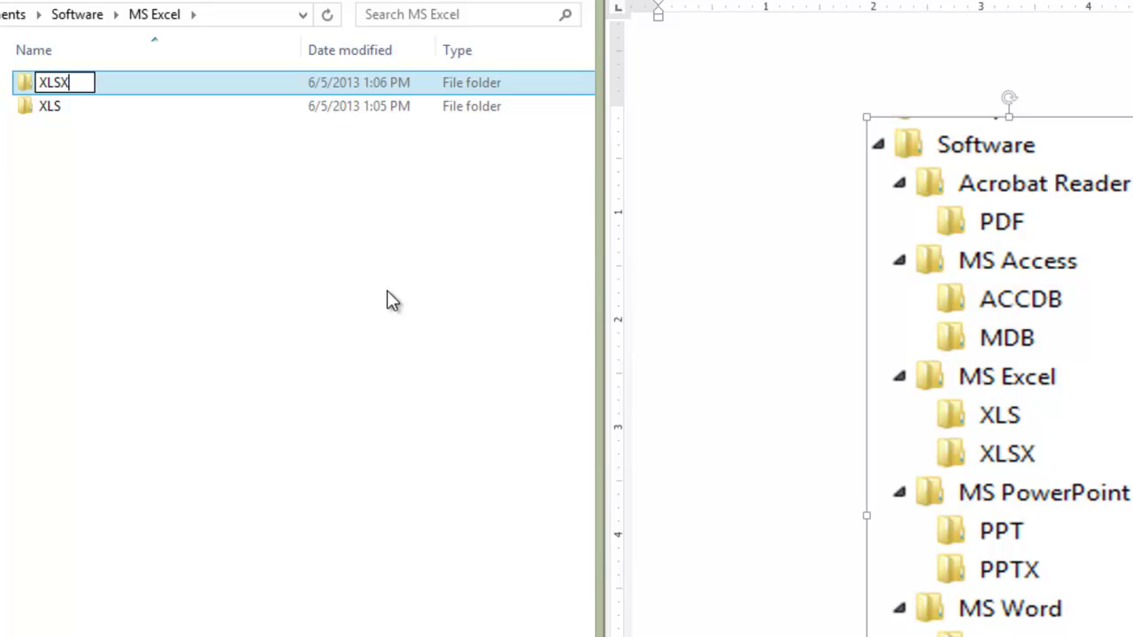
pyautogui.press('Return')
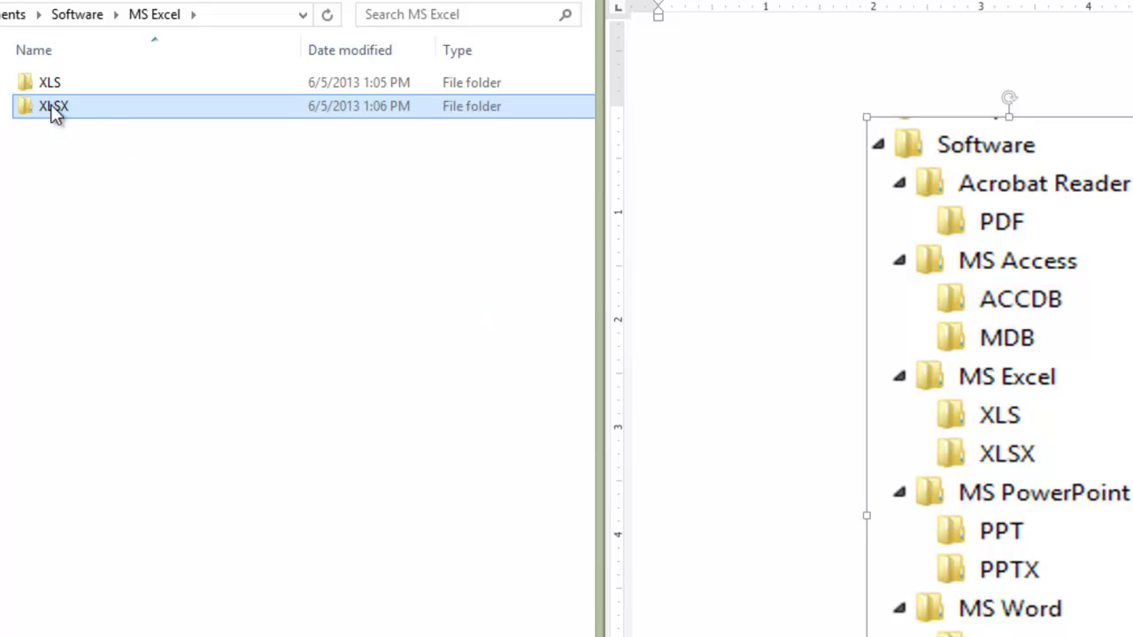
pyautogui.click(202, 263)
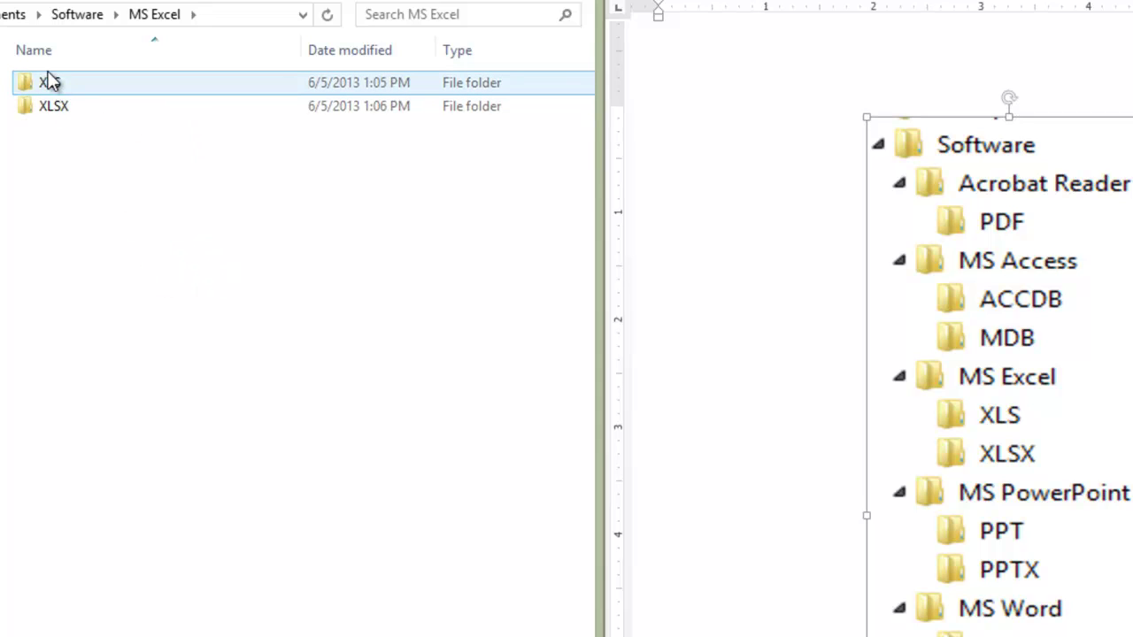
pyautogui.click(114, 236)
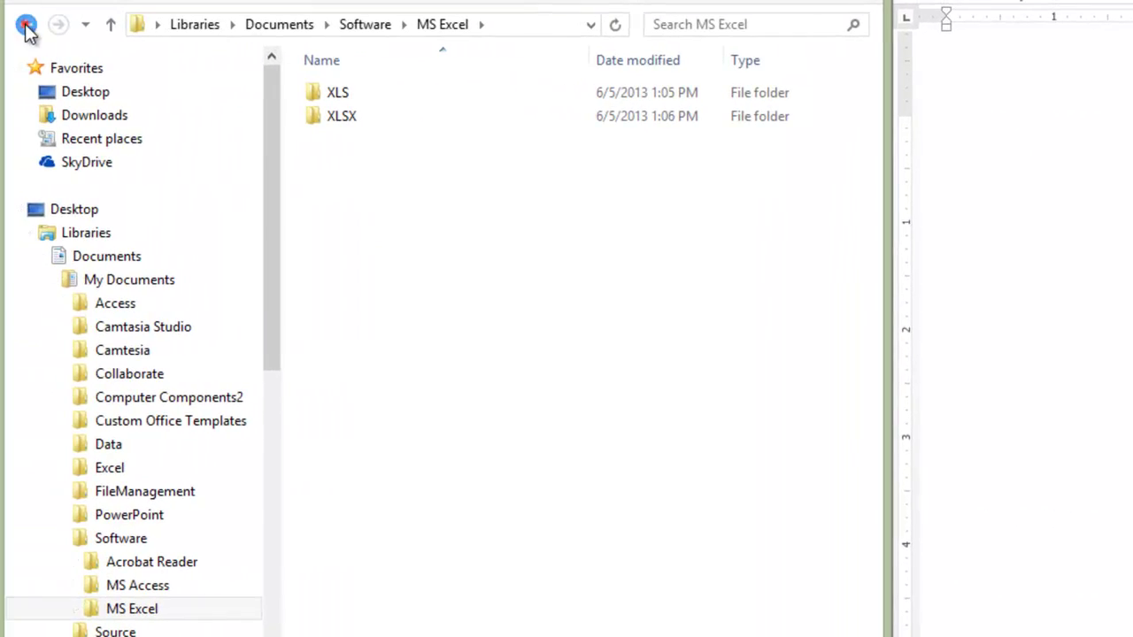
pyautogui.click(26, 29)
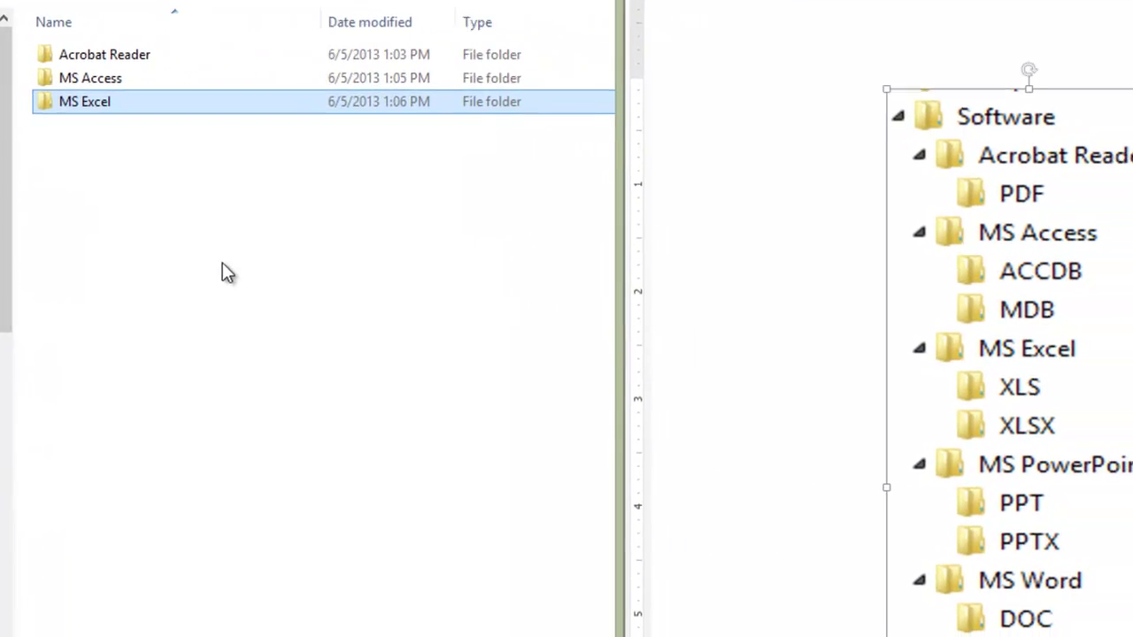
# Step: Create a folder named 'MS PowerPoint' in Software
pyautogui.click(471, 304)
pyautogui.rightClick(286, 260)
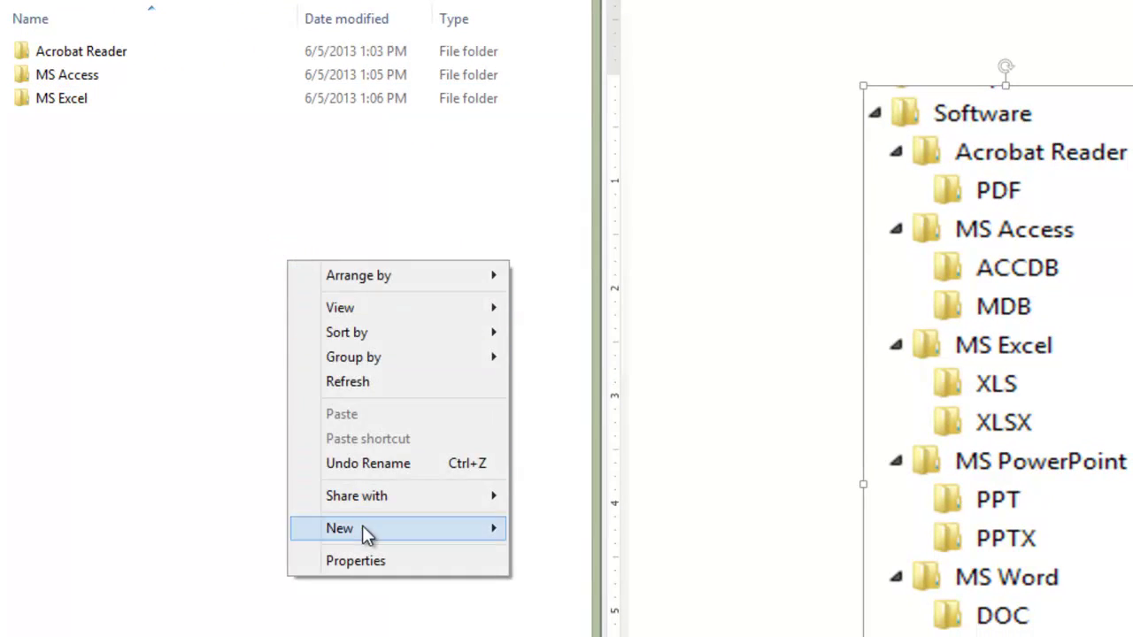
pyautogui.click(362, 529)
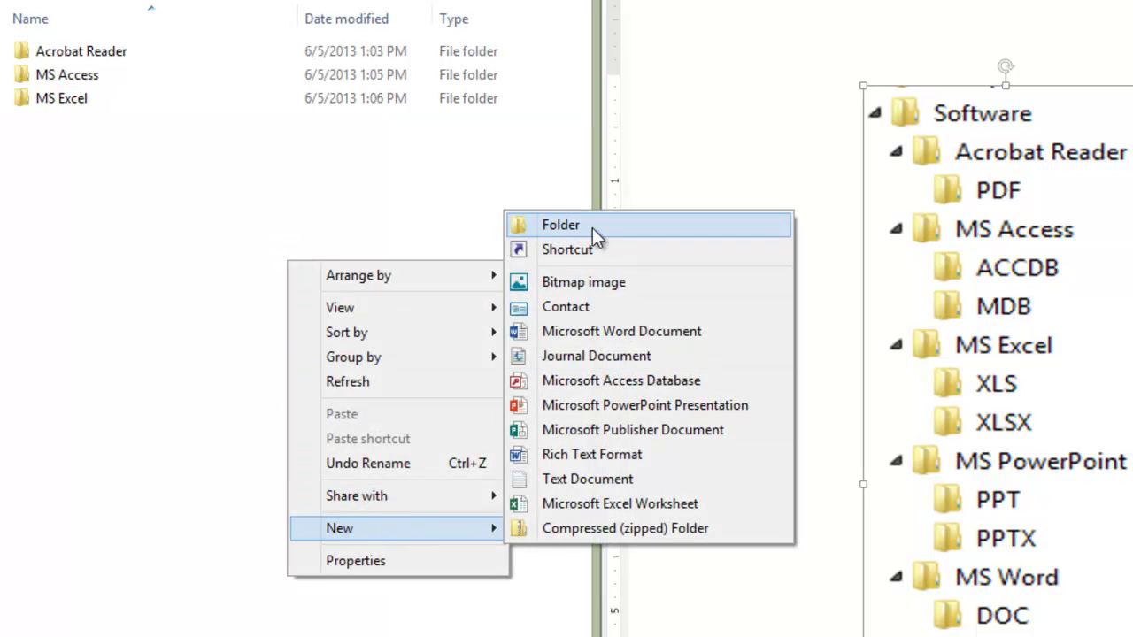
pyautogui.click(592, 224)
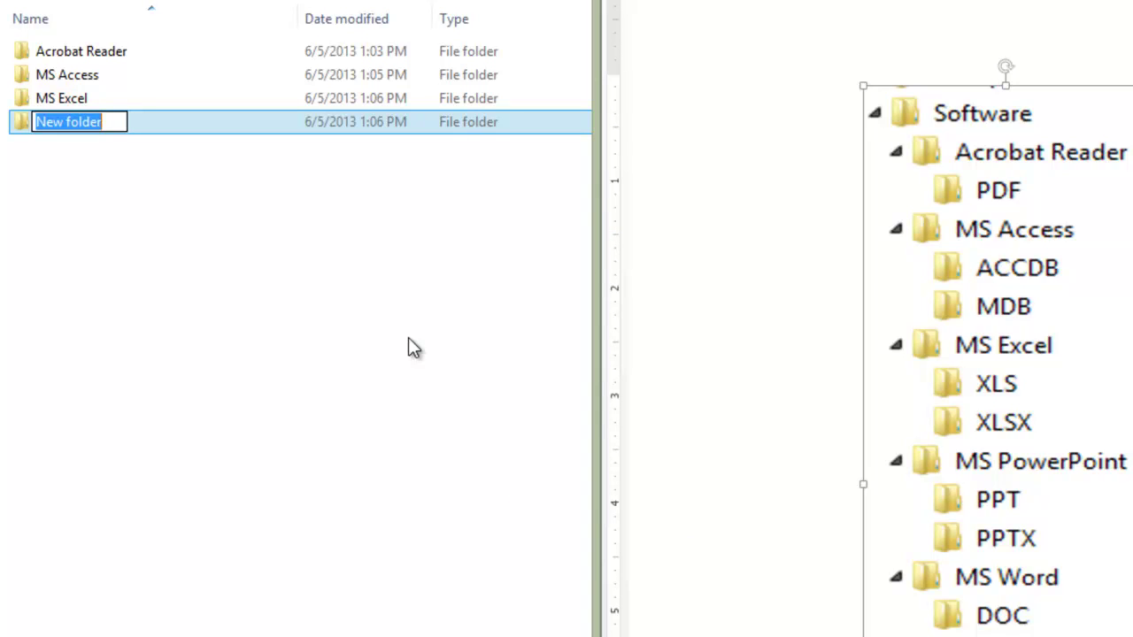
pyautogui.write('MS Po')
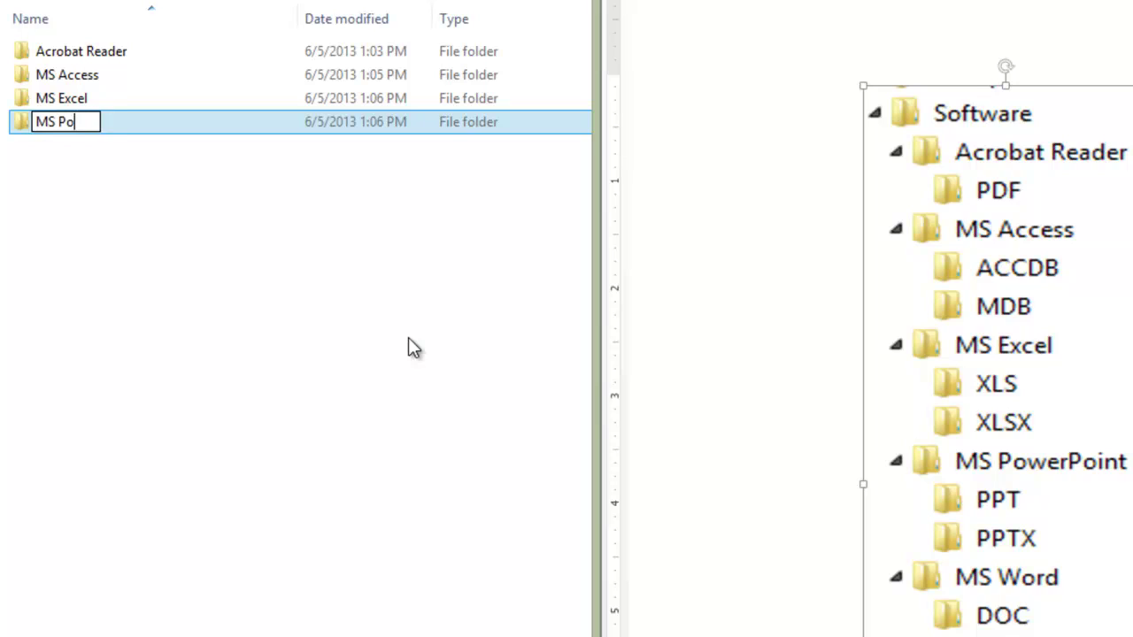
pyautogui.write('werPoint')
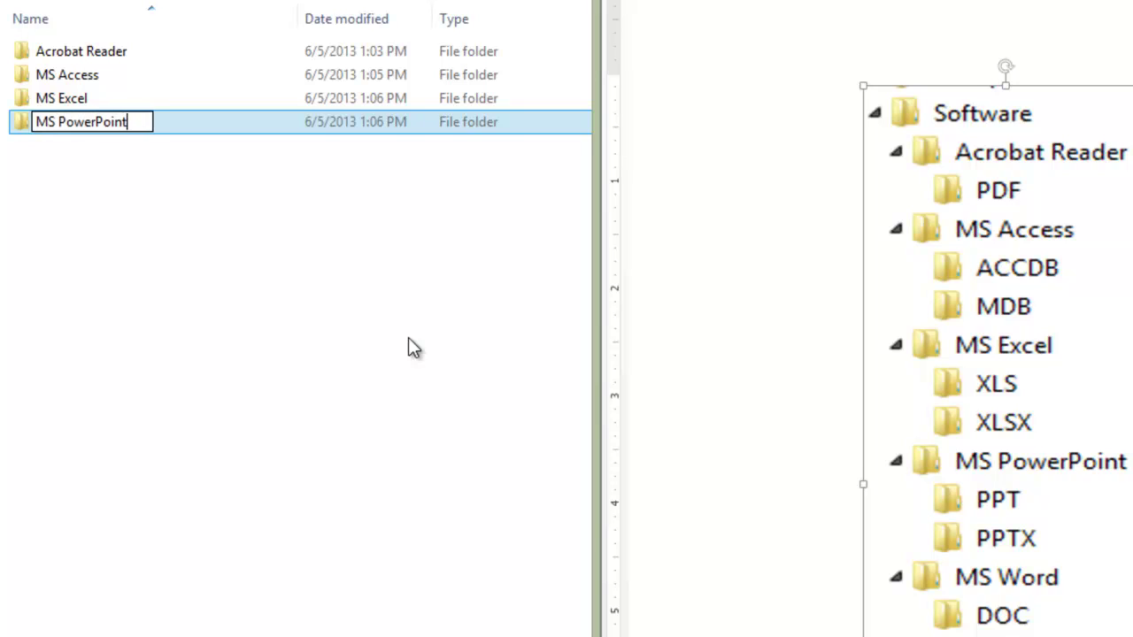
pyautogui.press('Return')
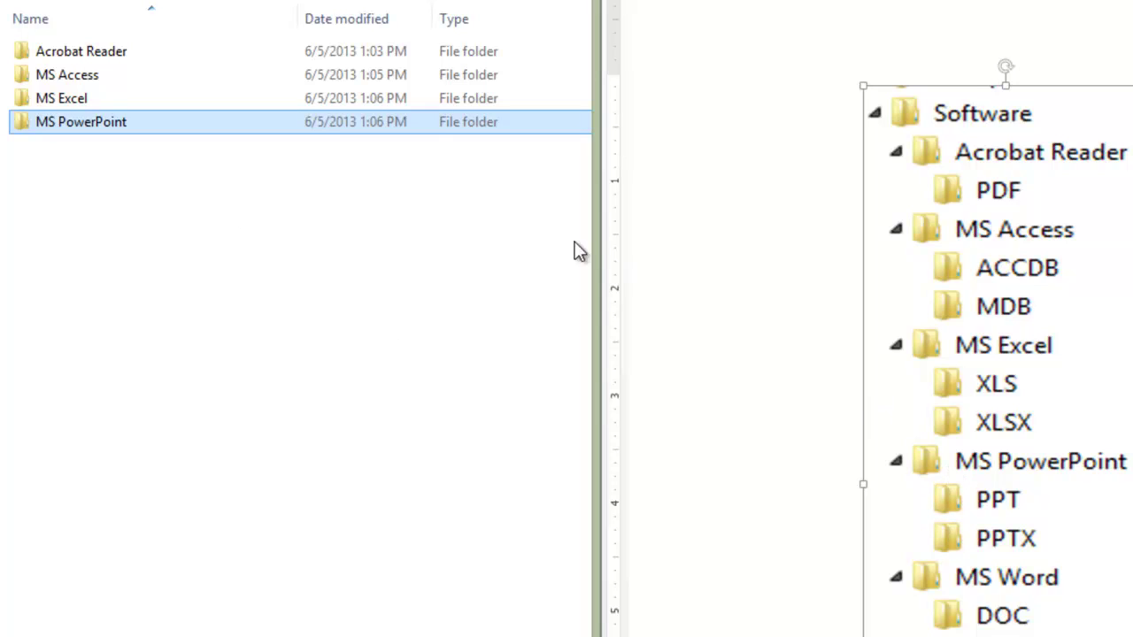
# Step: Inside MS PowerPoint, create two subfolders named 'PPT' and 'PPTX'
pyautogui.doubleClick(119, 130)
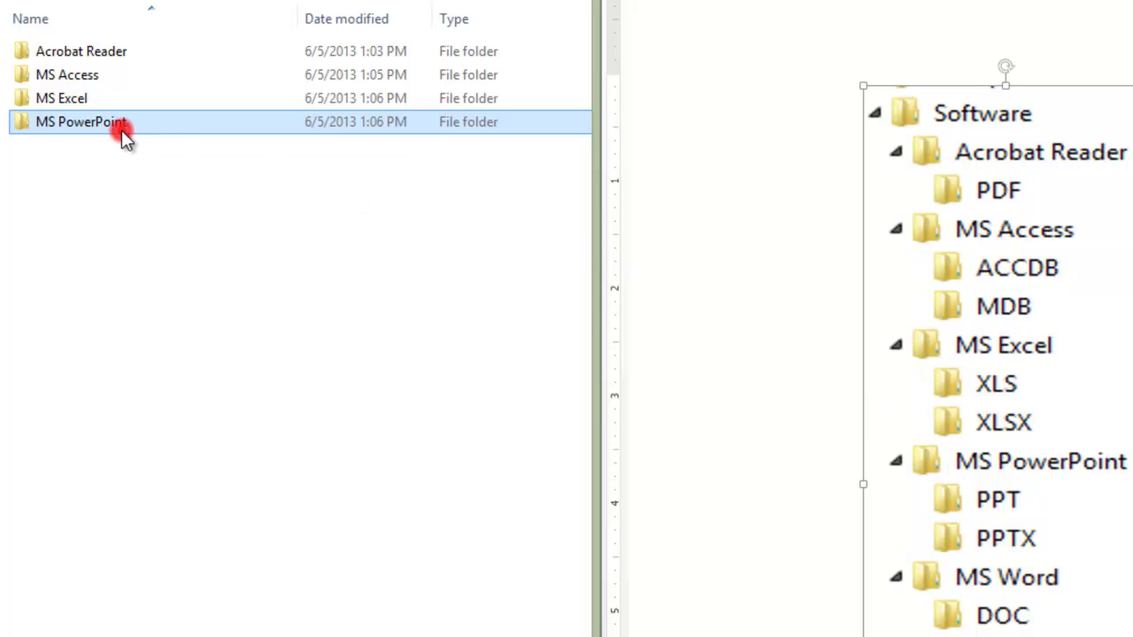
pyautogui.rightClick(195, 213)
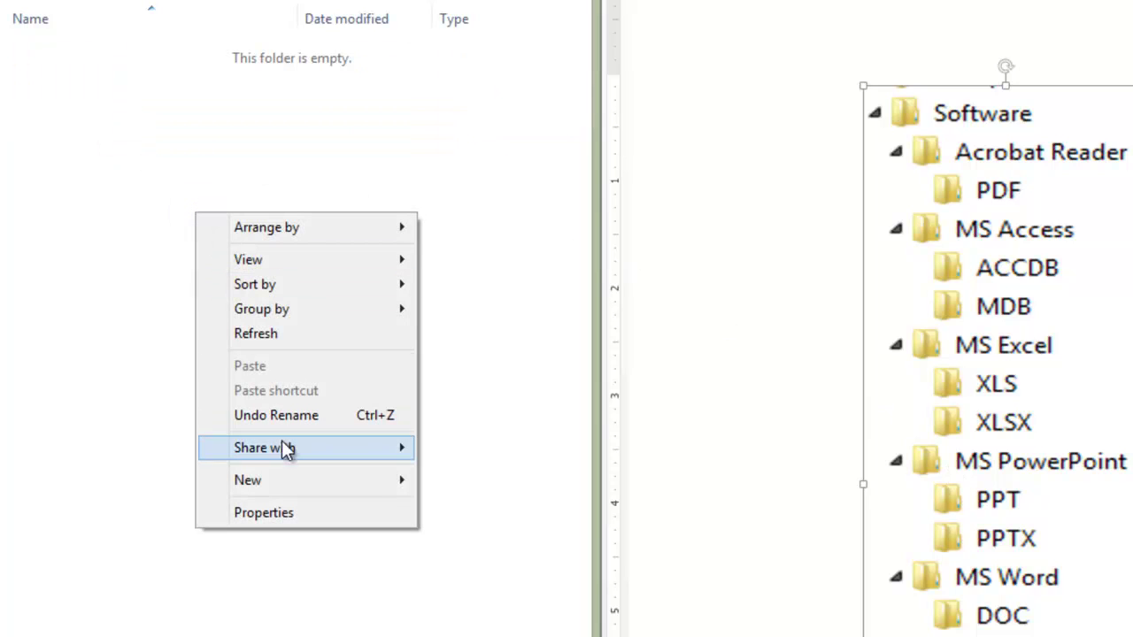
pyautogui.click(304, 487)
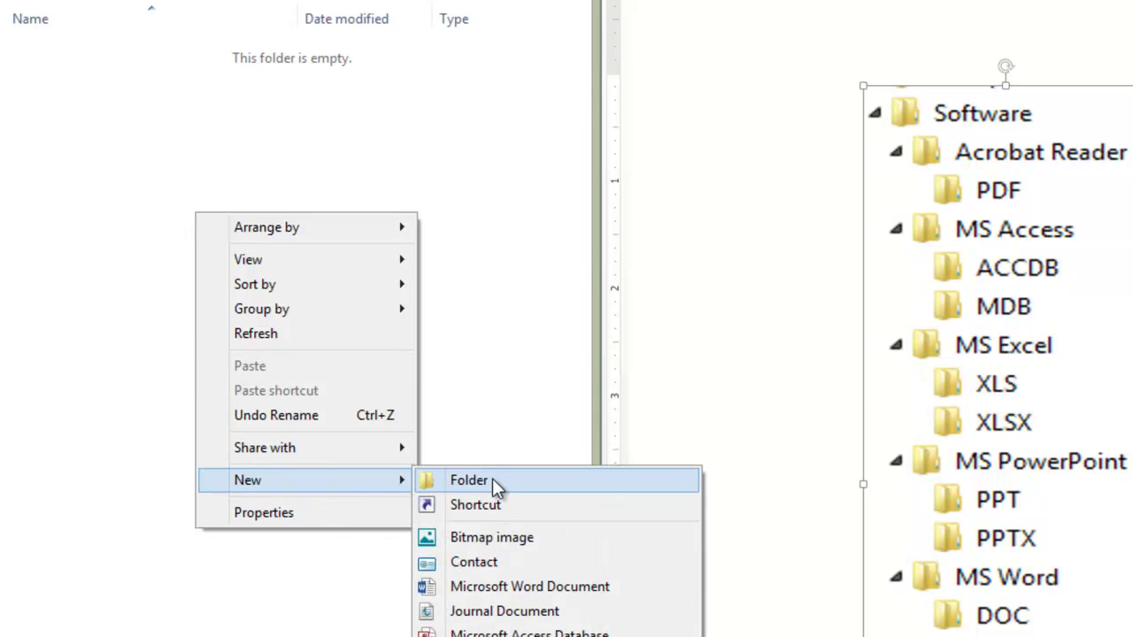
pyautogui.click(493, 479)
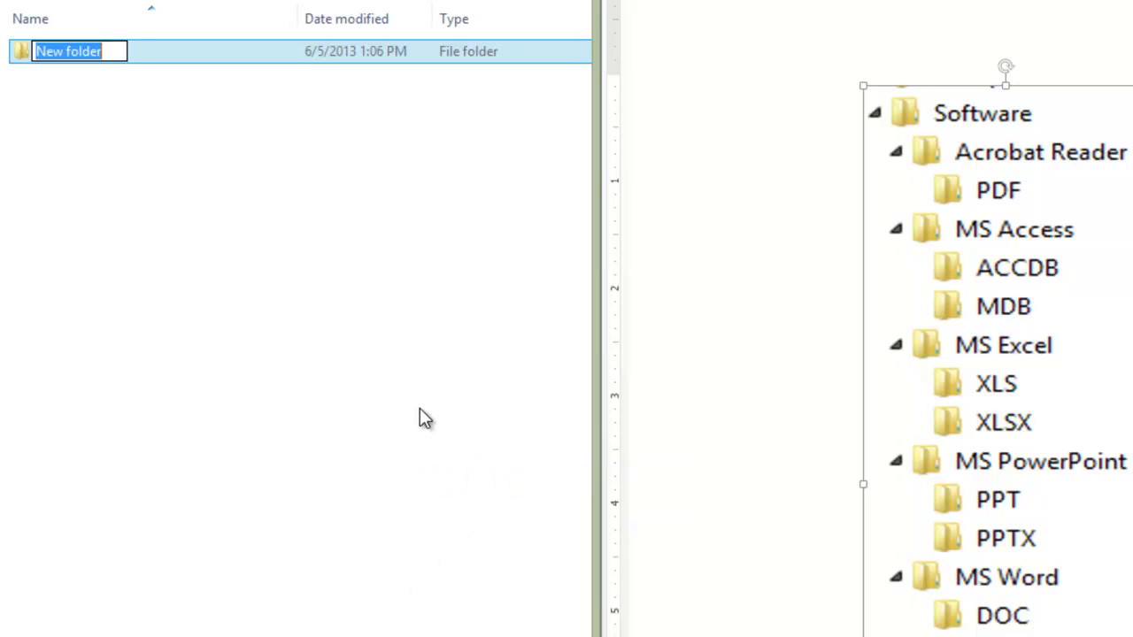
pyautogui.write('PPT')
pyautogui.press('Return')
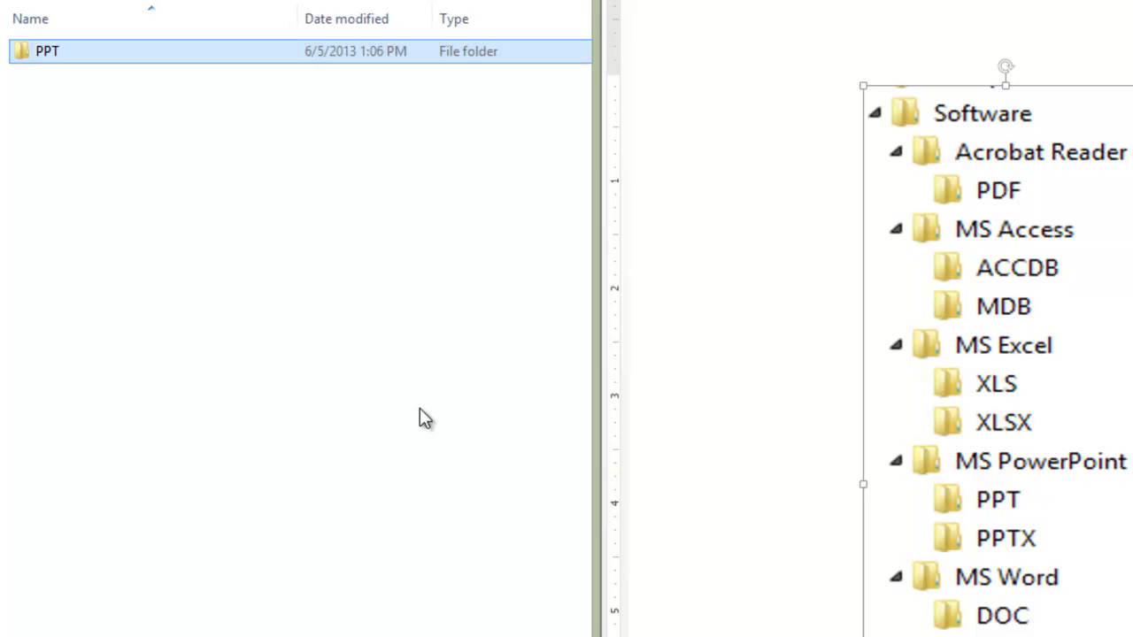
pyautogui.rightClick(420, 409)
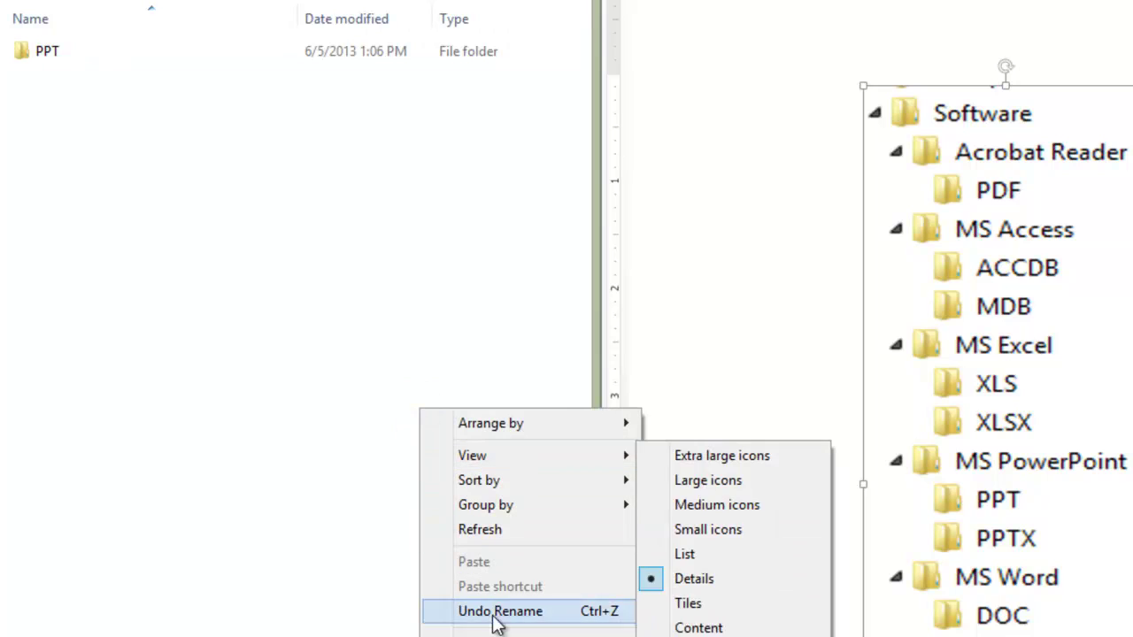
pyautogui.moveTo(495, 634)
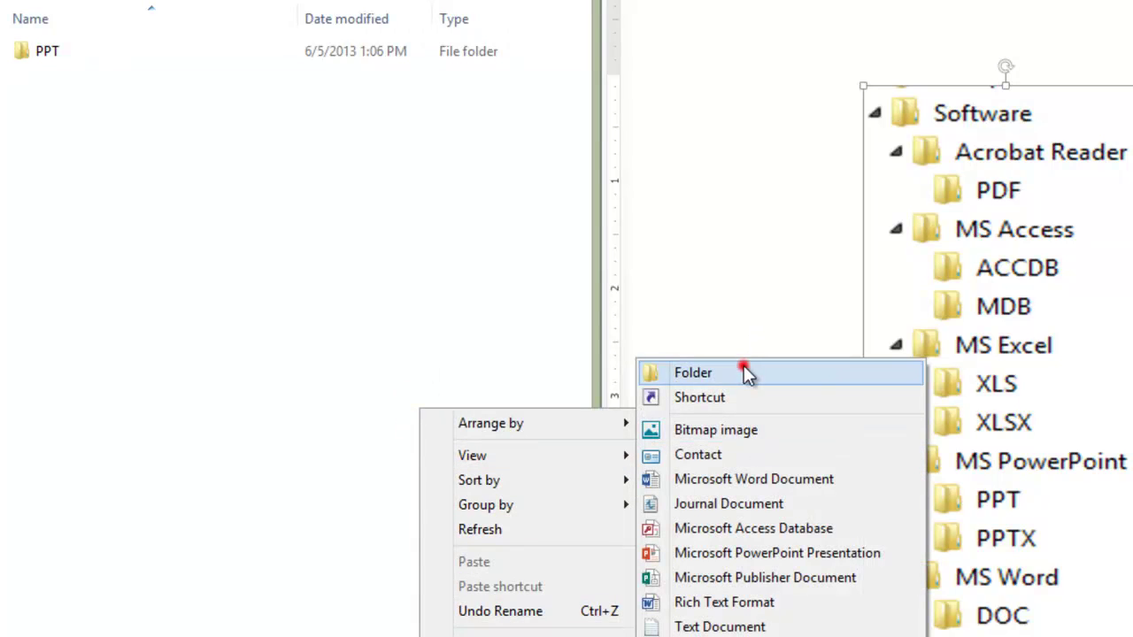
pyautogui.click(744, 368)
pyautogui.write('PPTX')
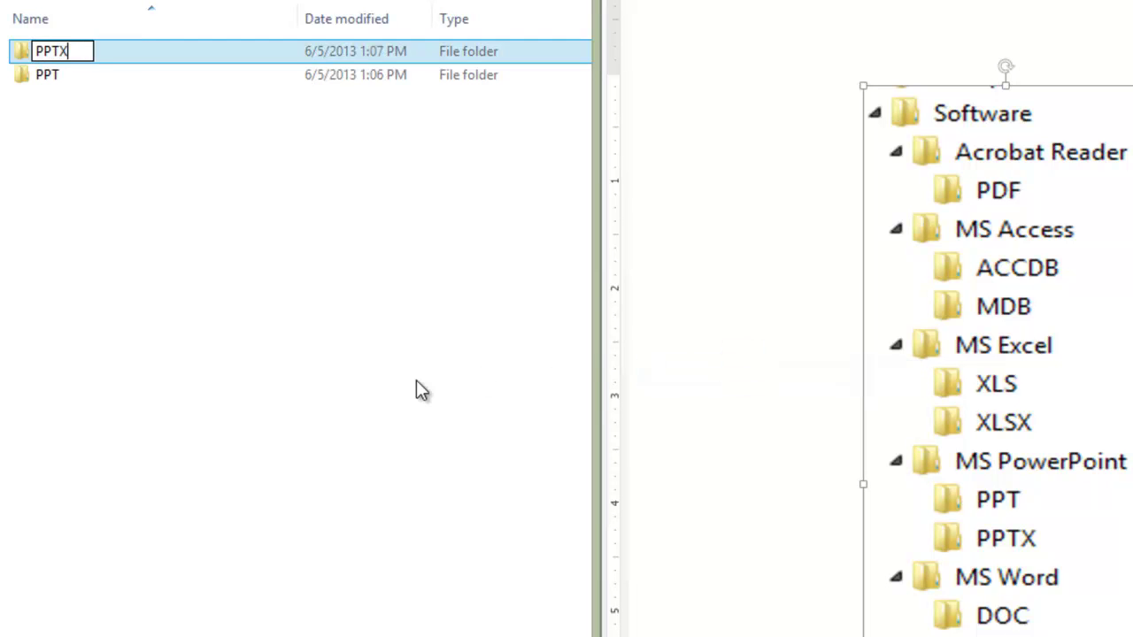
pyautogui.press('Return')
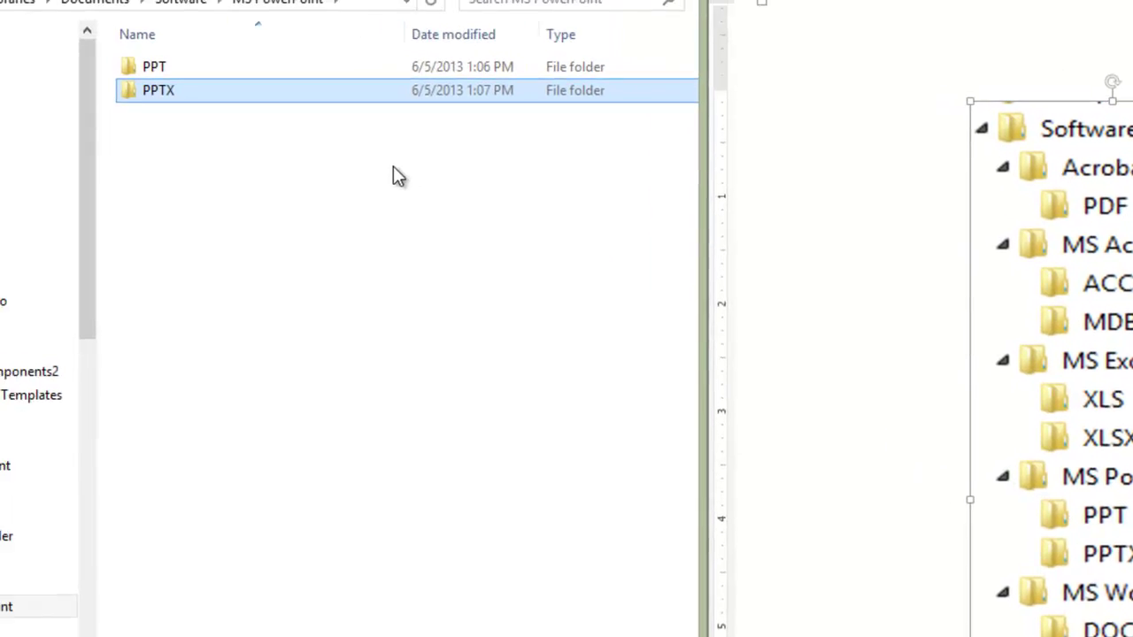
# Step: Go up to Software and create a folder named 'MS Word'
pyautogui.click(105, 26)
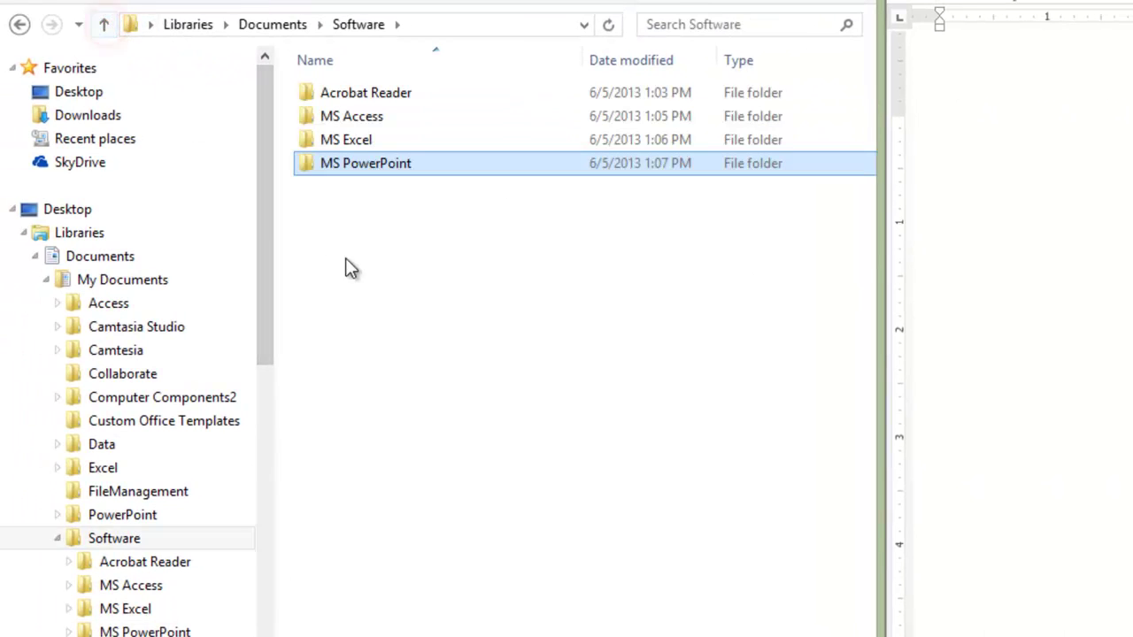
pyautogui.click(430, 293)
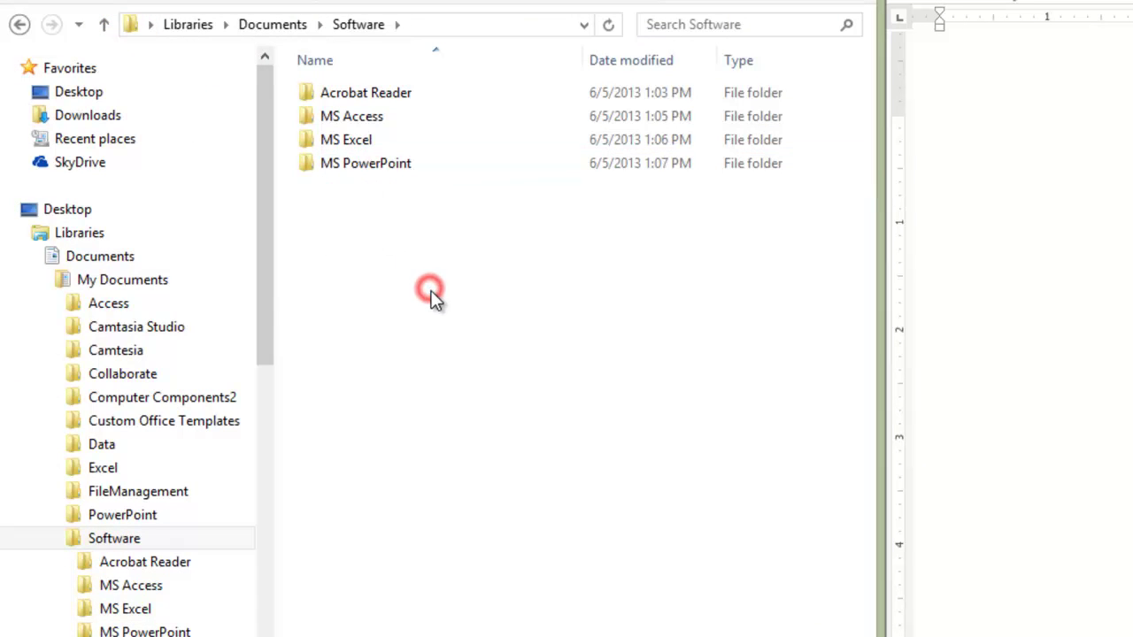
pyautogui.rightClick(432, 292)
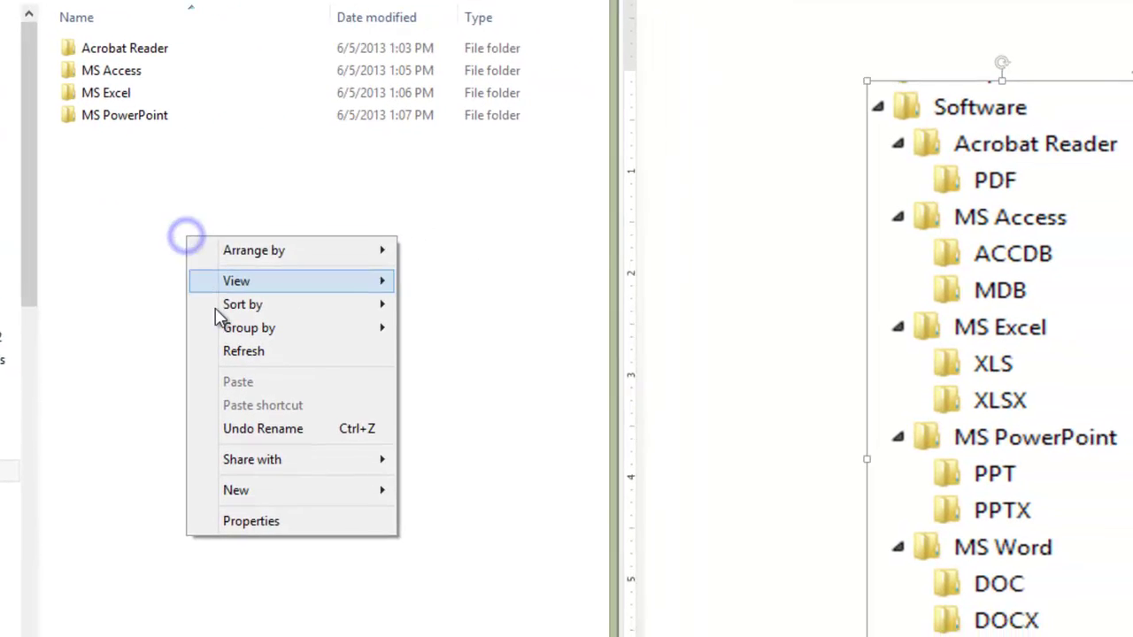
pyautogui.click(294, 488)
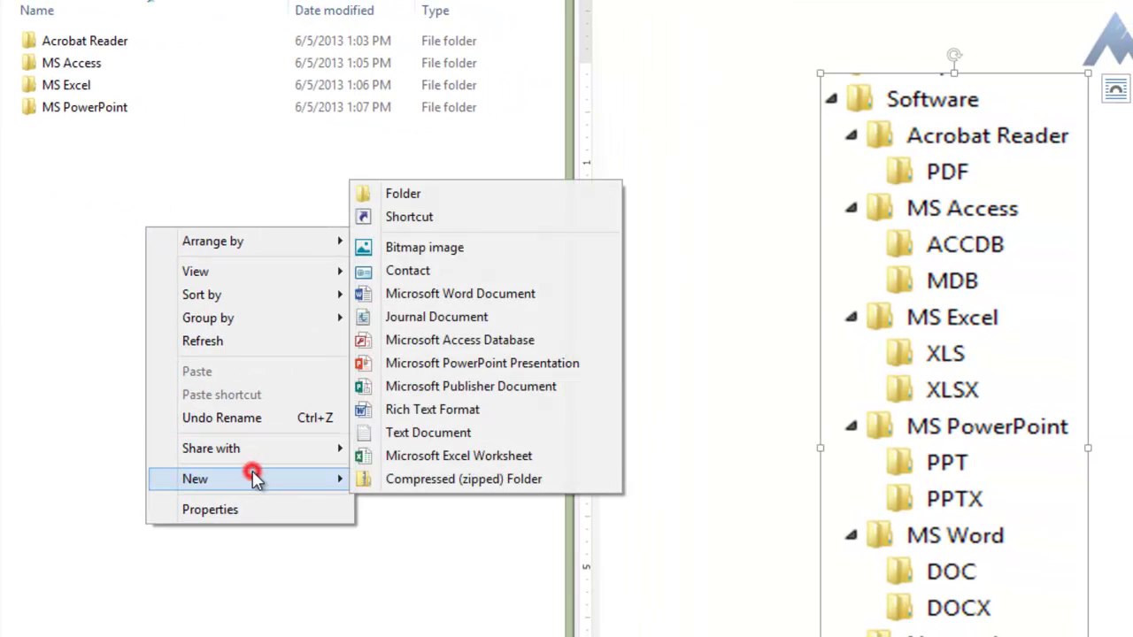
pyautogui.click(422, 198)
pyautogui.write('MS')
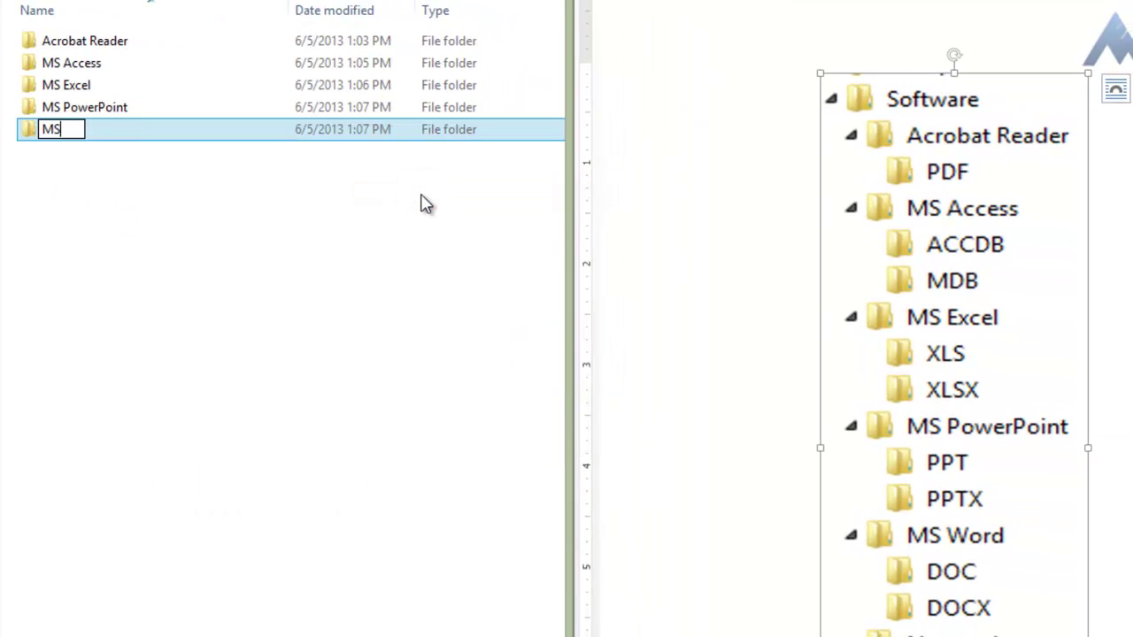
pyautogui.write(' Word')
pyautogui.press('Return')
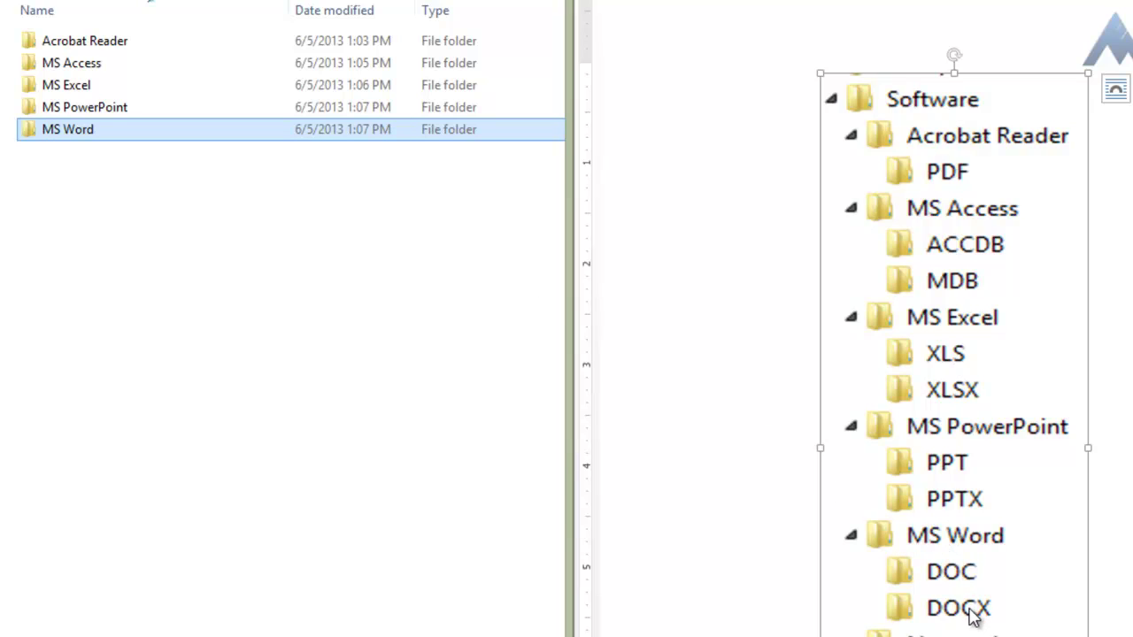
# Step: Open MS Word briefly and return to Software, keeping the folder name unchanged
pyautogui.click(72, 132)
pyautogui.click(69, 146)
pyautogui.doubleClick(61, 123)
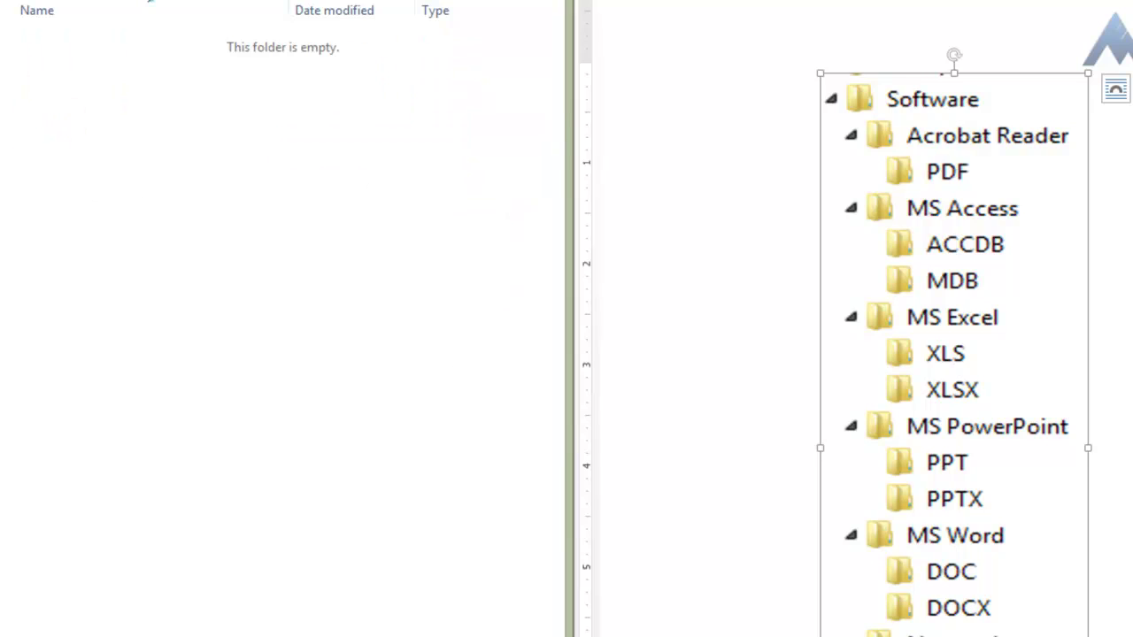
pyautogui.hotkey('alt', 'Left')
pyautogui.click(71, 130)
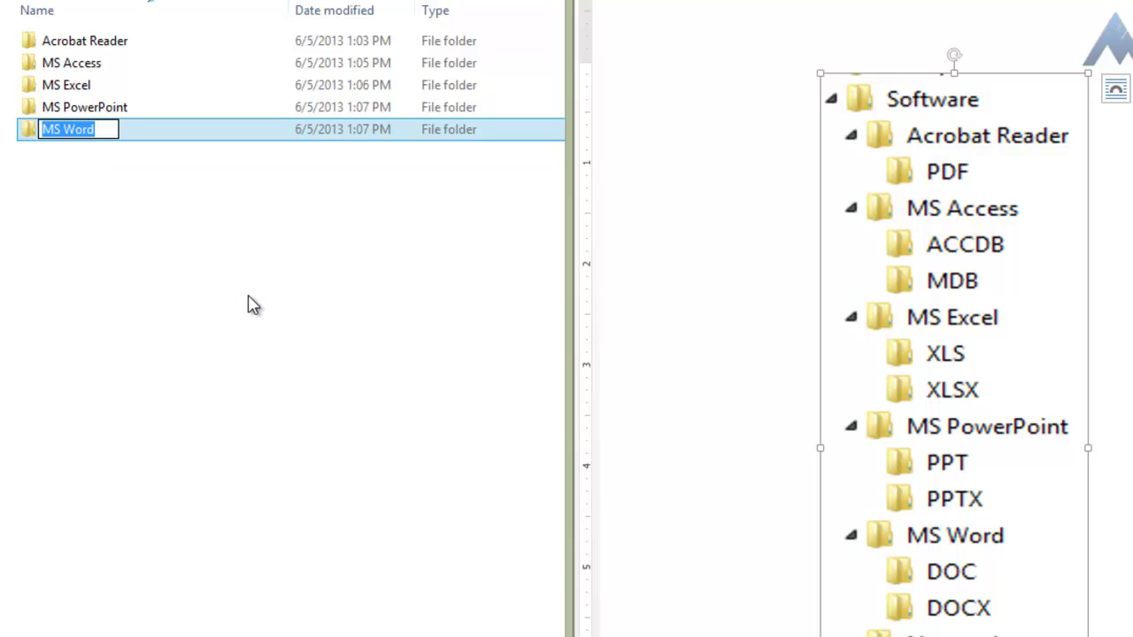
pyautogui.press('Return')
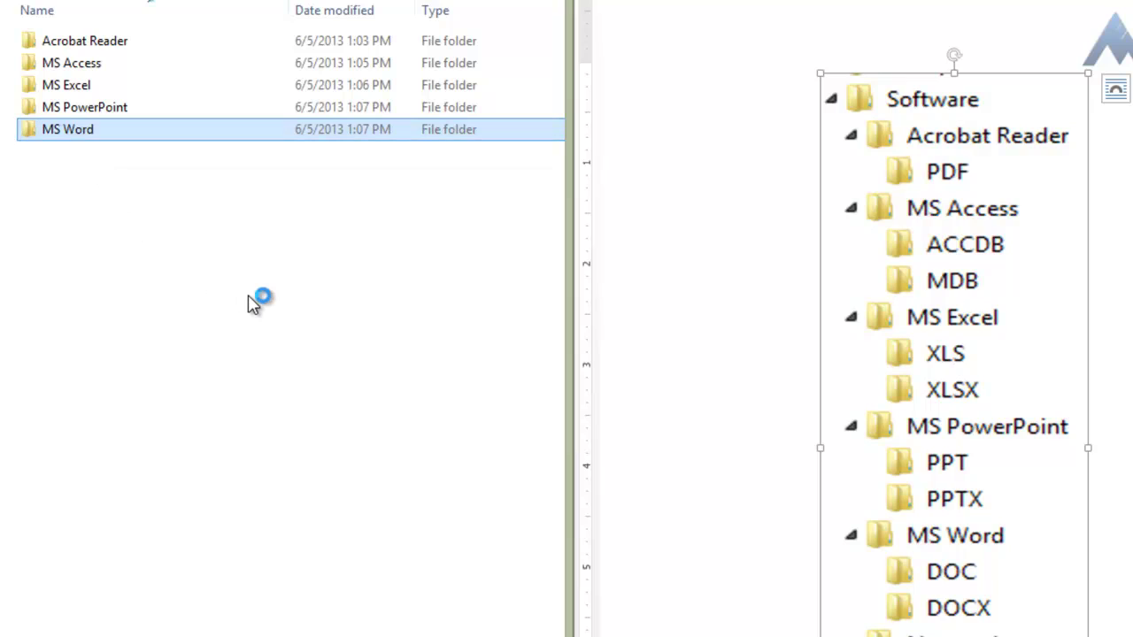
pyautogui.click(344, 321)
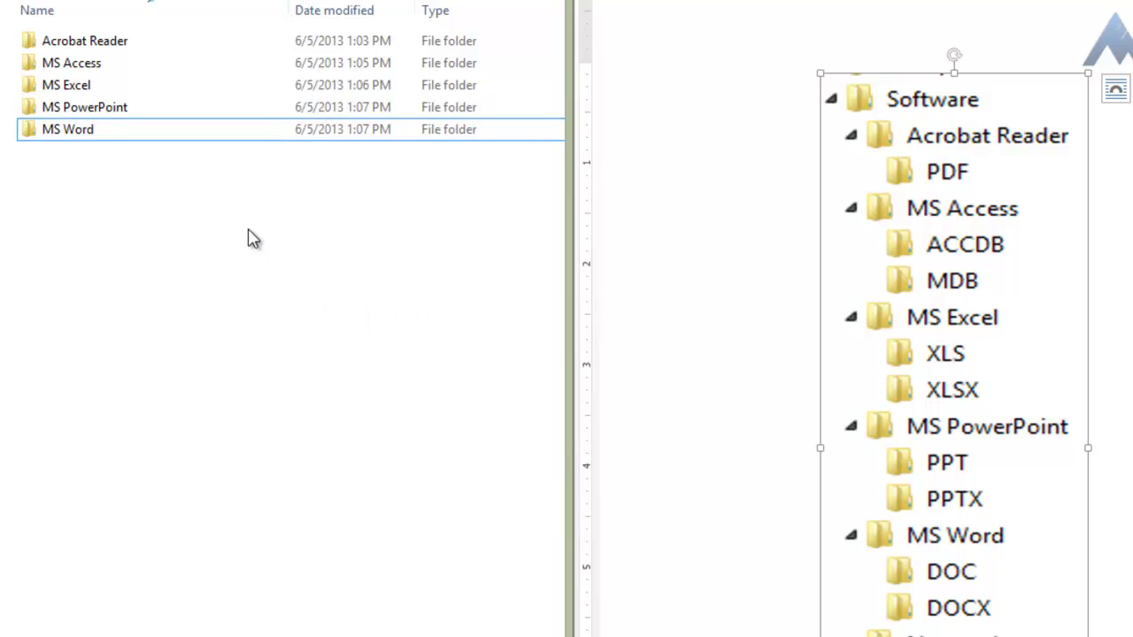
# Step: Open MS Word and create a subfolder named 'DOC'
pyautogui.doubleClick(85, 139)
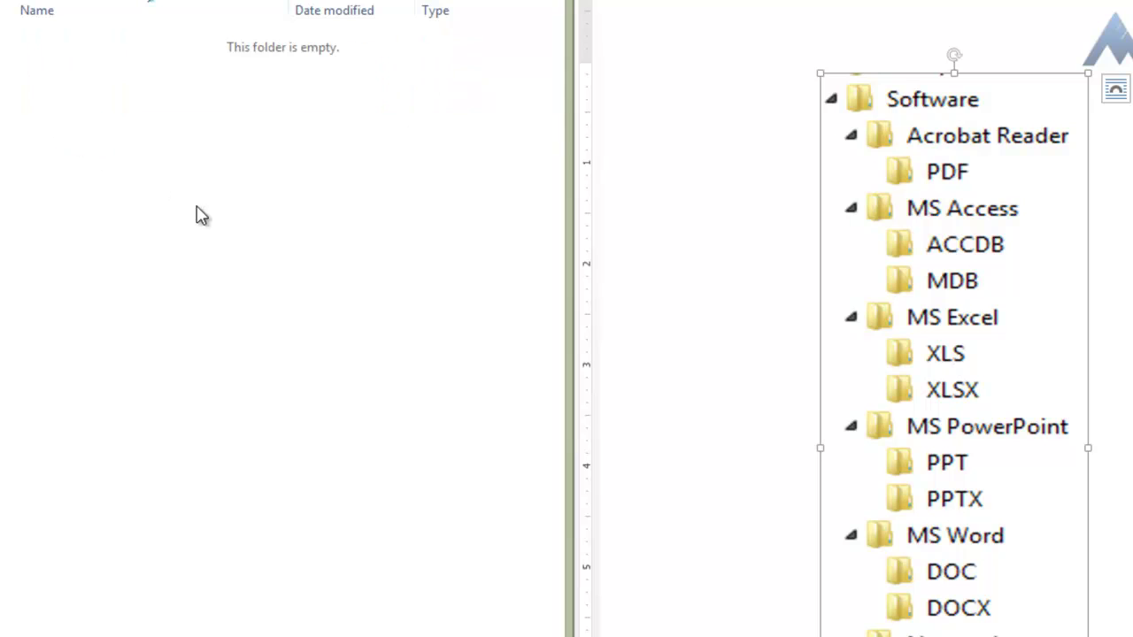
pyautogui.rightClick(258, 213)
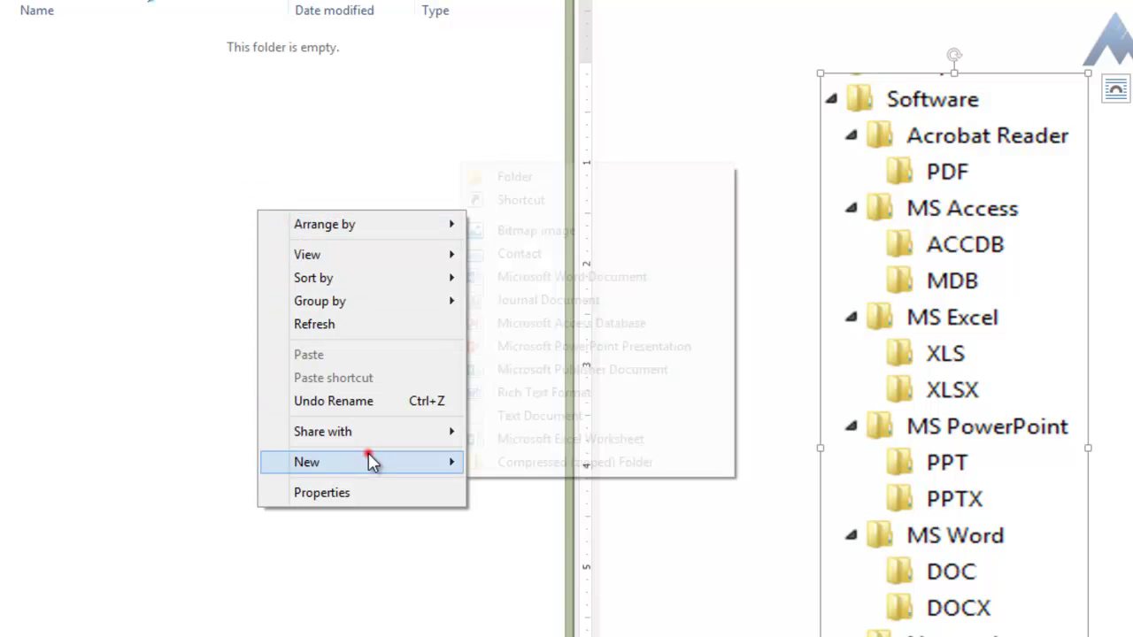
pyautogui.click(370, 461)
pyautogui.click(525, 181)
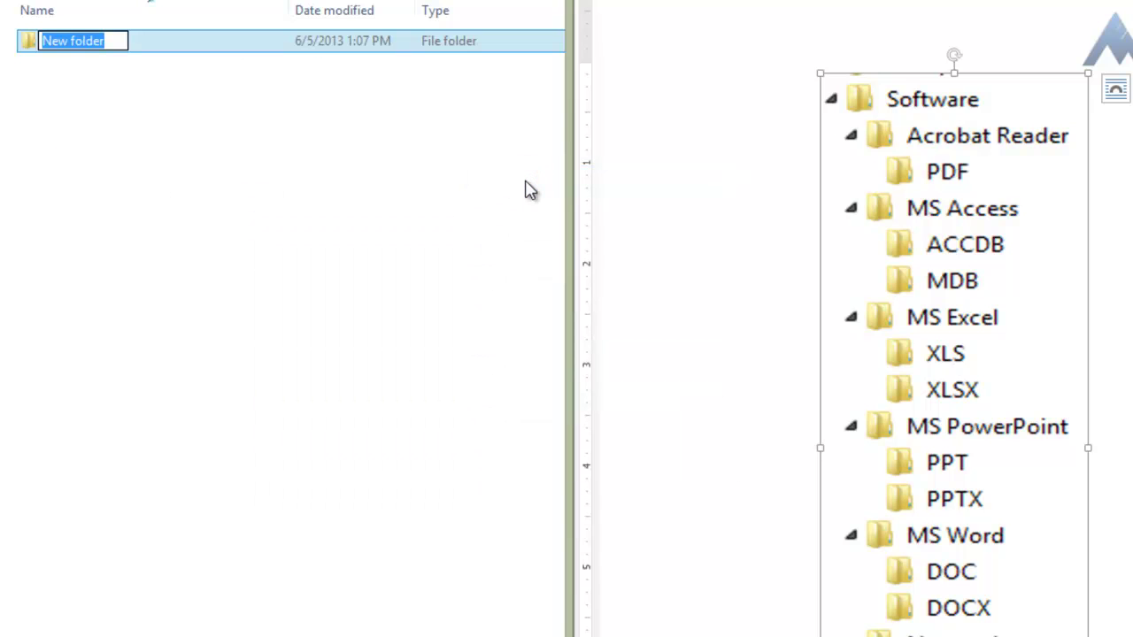
pyautogui.write('DOC')
pyautogui.press('Return')
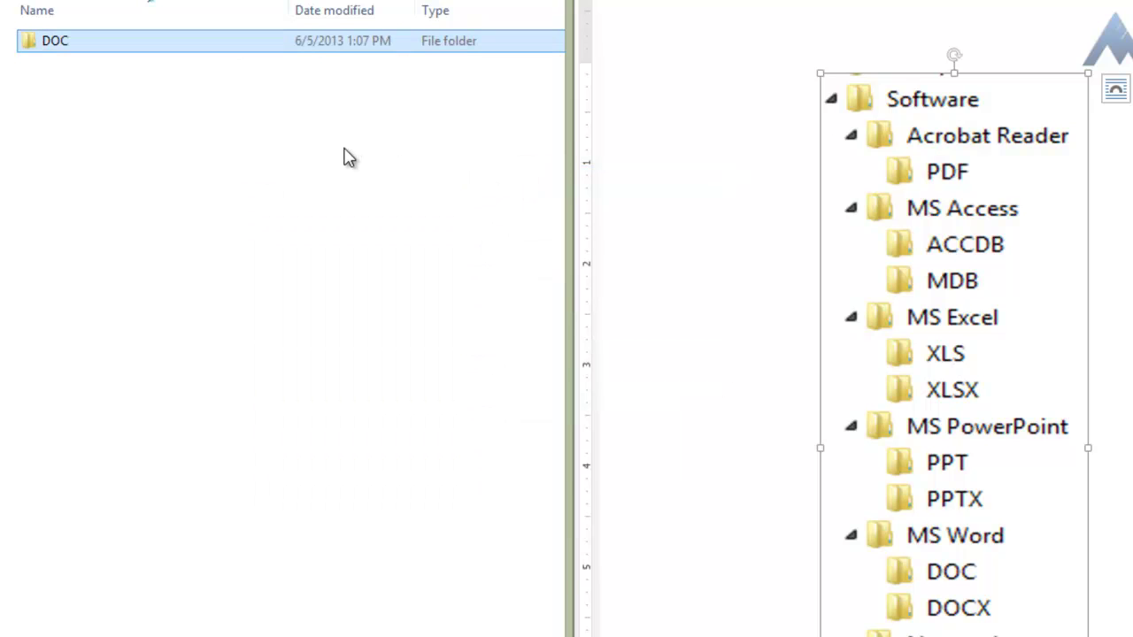
# Step: Add a second subfolder named 'DOCX' inside MS Word, then check the Word diagram
pyautogui.rightClick(198, 112)
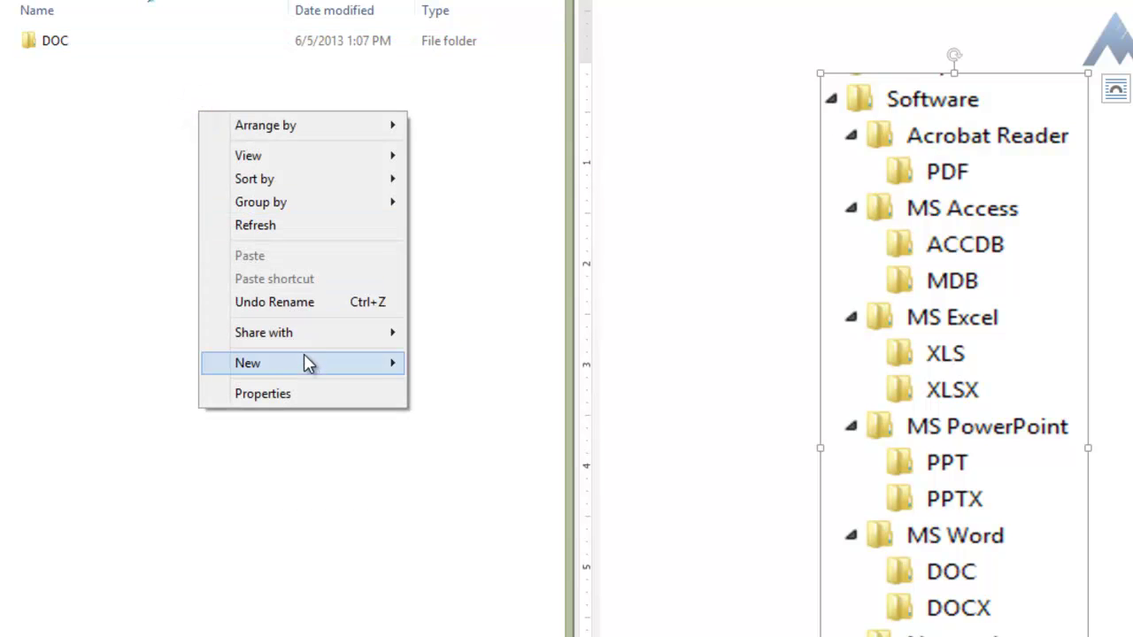
pyautogui.click(307, 365)
pyautogui.click(478, 362)
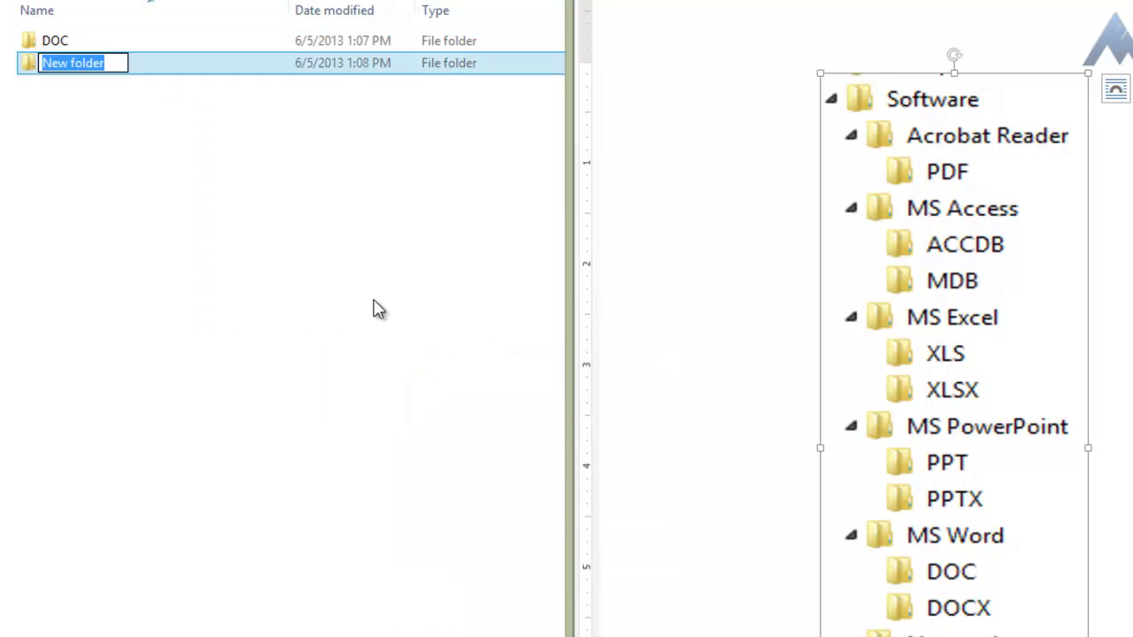
pyautogui.write('DOCX')
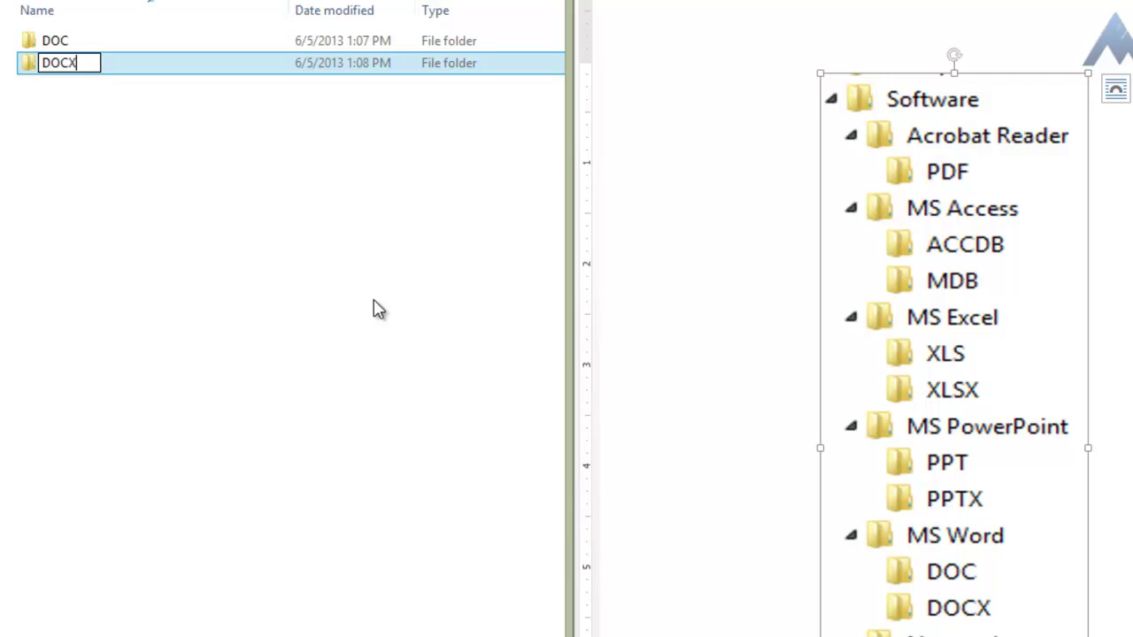
pyautogui.press('Return')
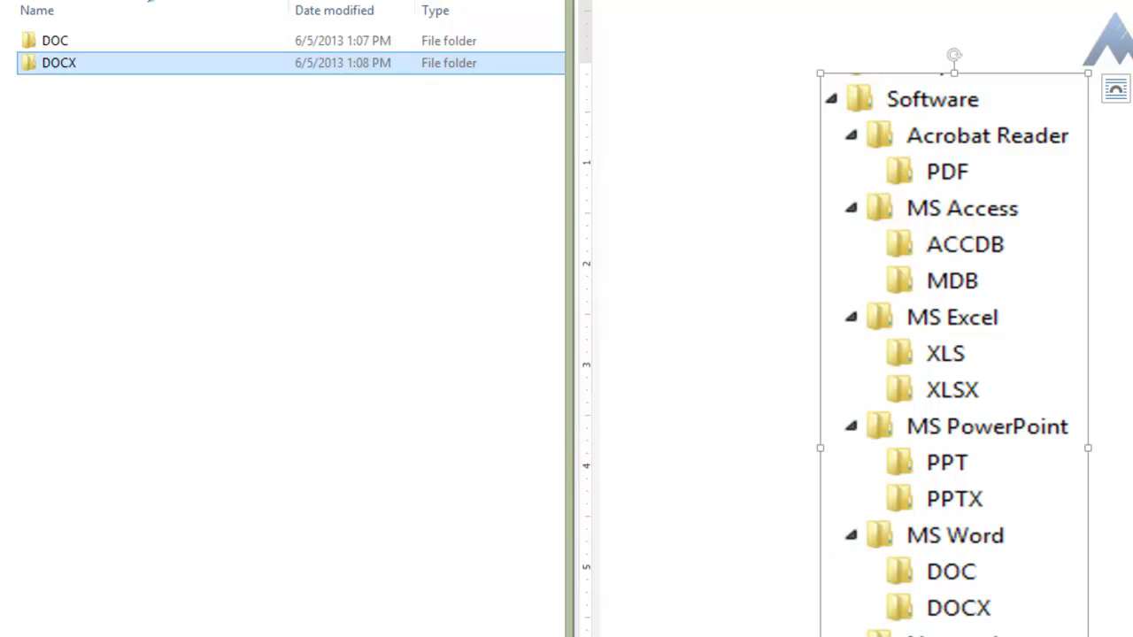
pyautogui.hotkey('alt', 'Tab')
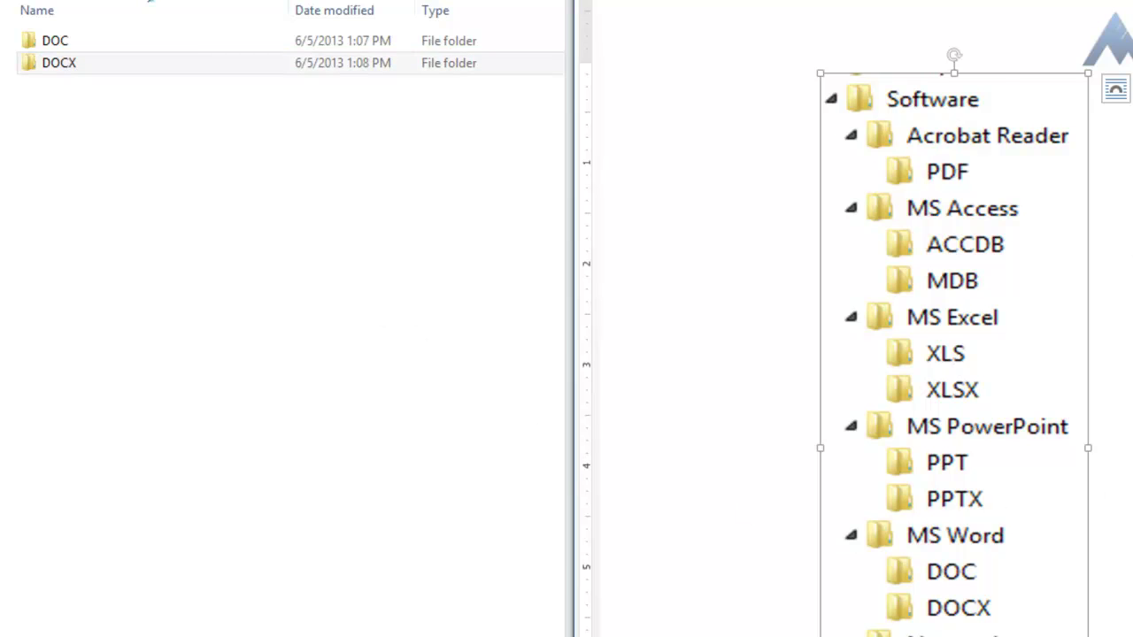
pyautogui.scroll(-10, 856, 319)
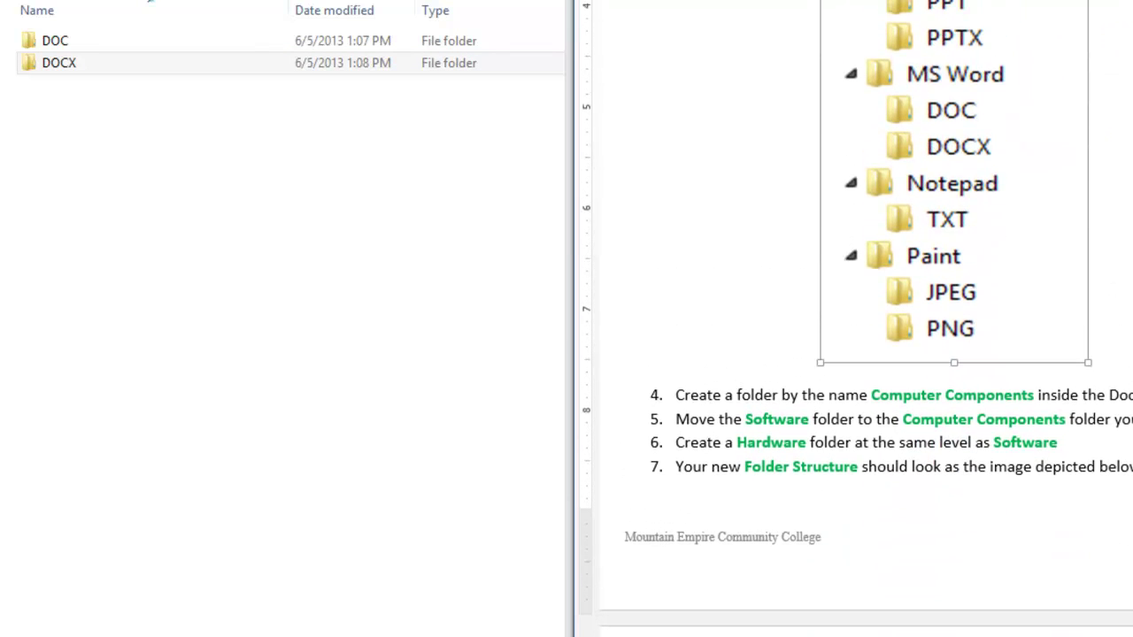
# Step: Return from MS Word to the Software folder listing
pyautogui.click(226, 189)
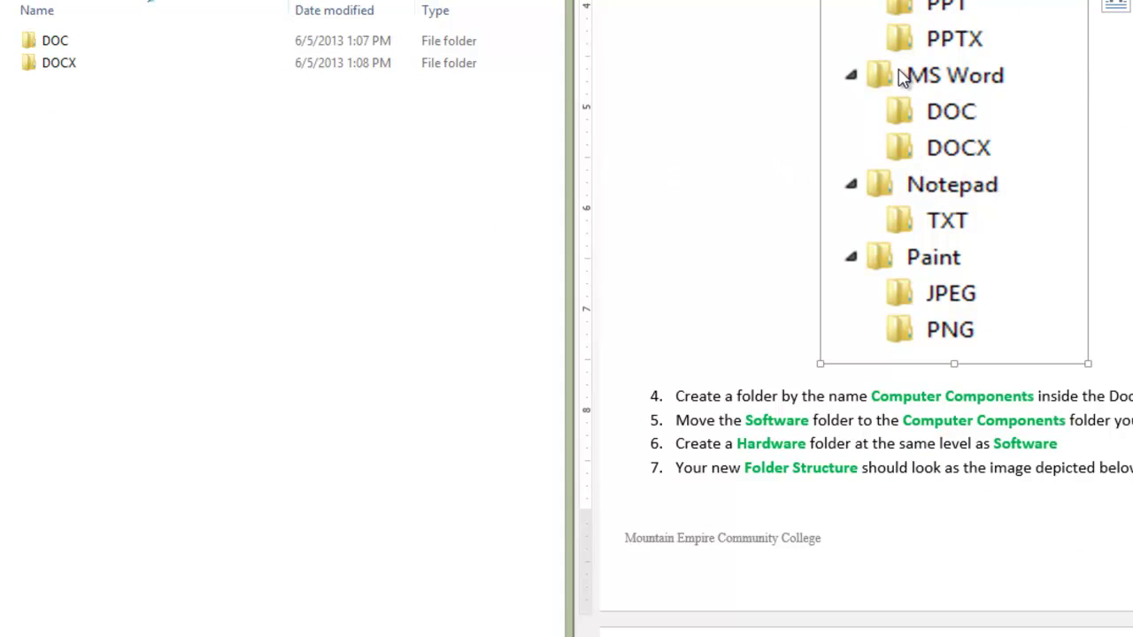
pyautogui.click(328, 44)
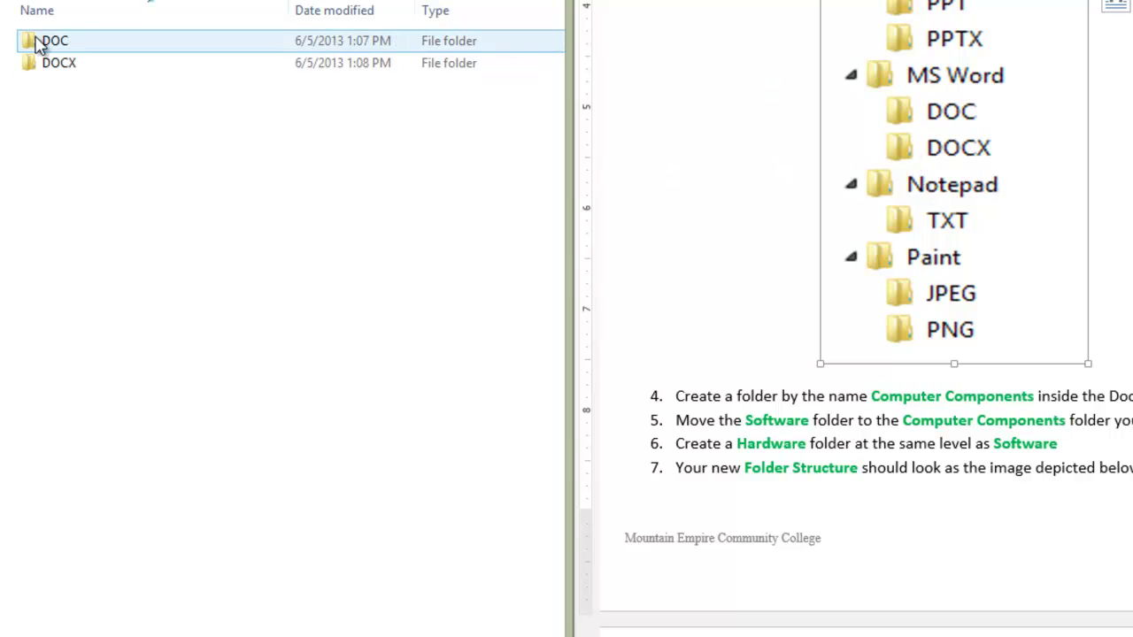
pyautogui.hotkey('alt', 'Up')
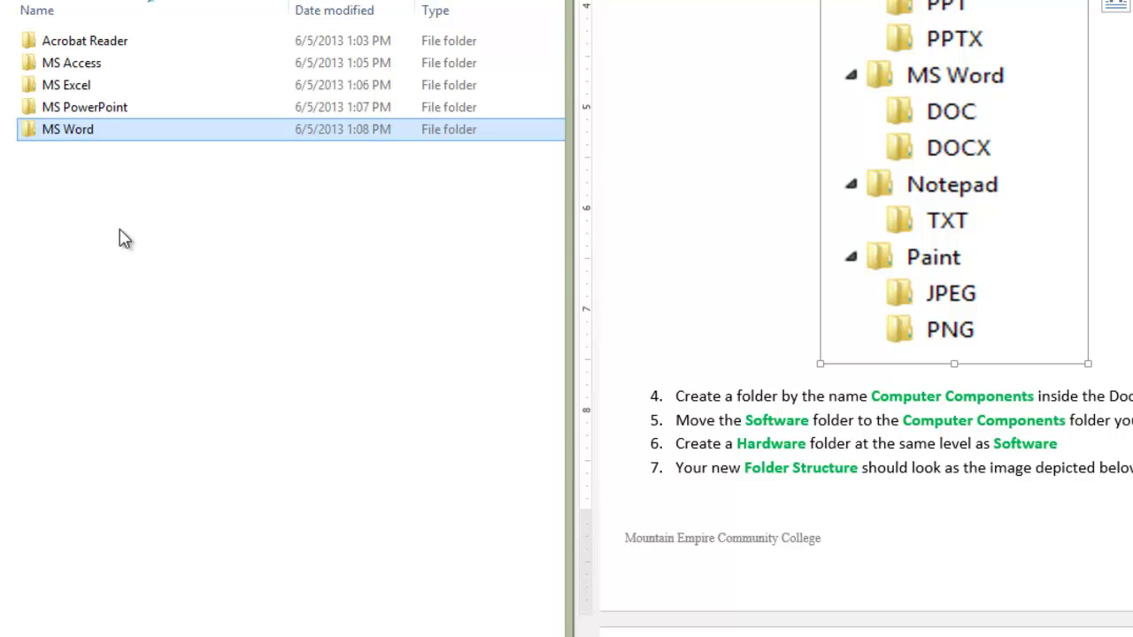
pyautogui.click(152, 286)
pyautogui.rightClick(185, 289)
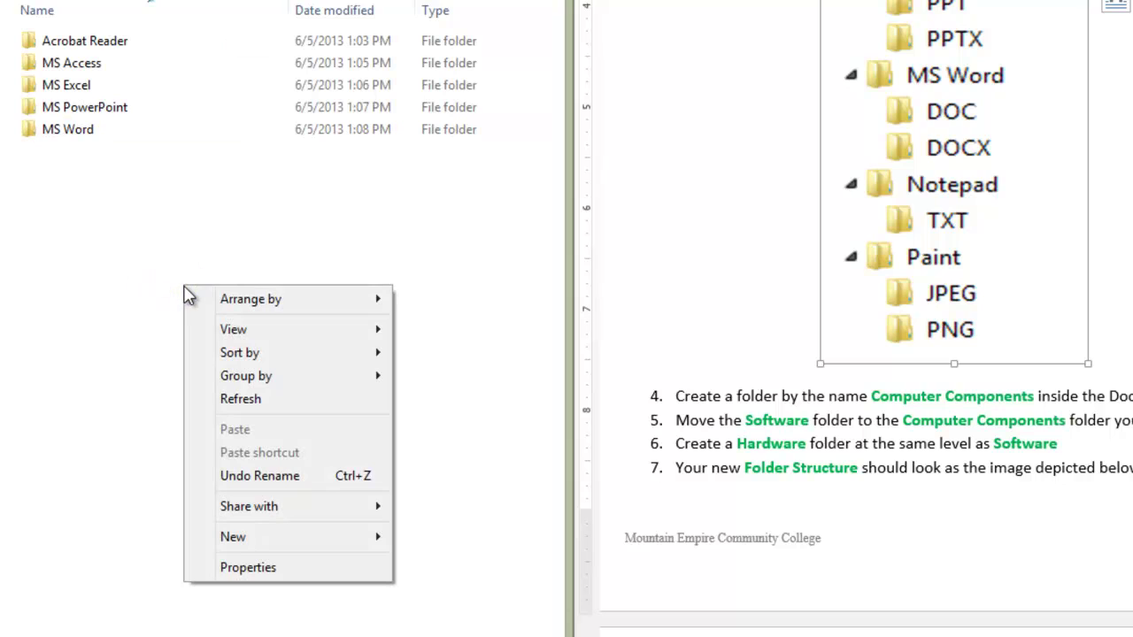
pyautogui.click(127, 347)
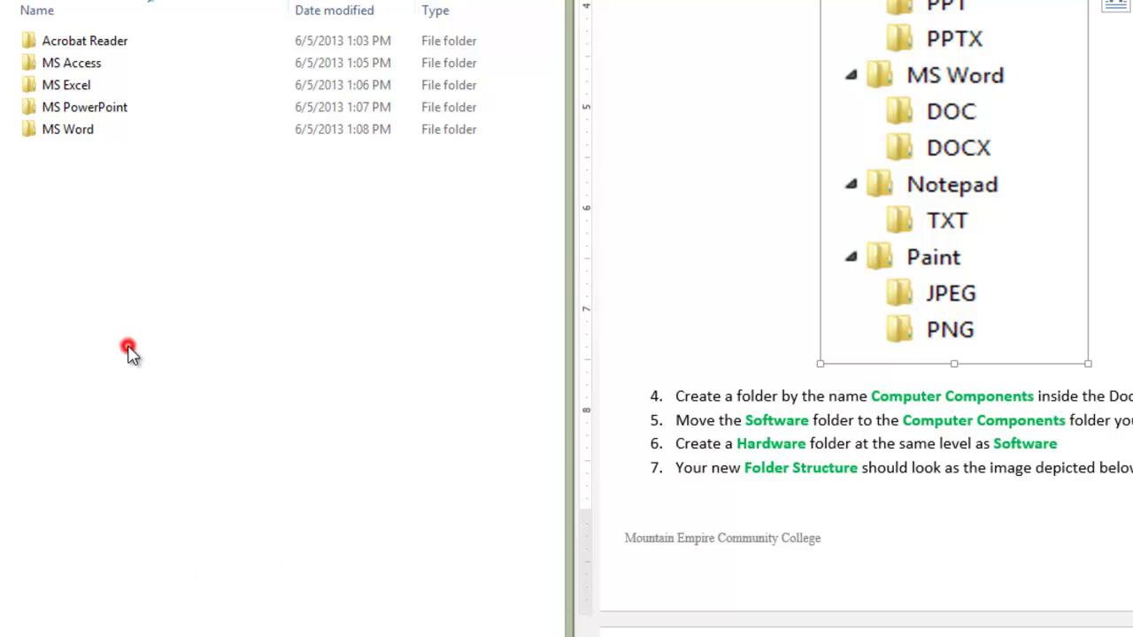
pyautogui.rightClick(93, 133)
pyautogui.click(41, 232)
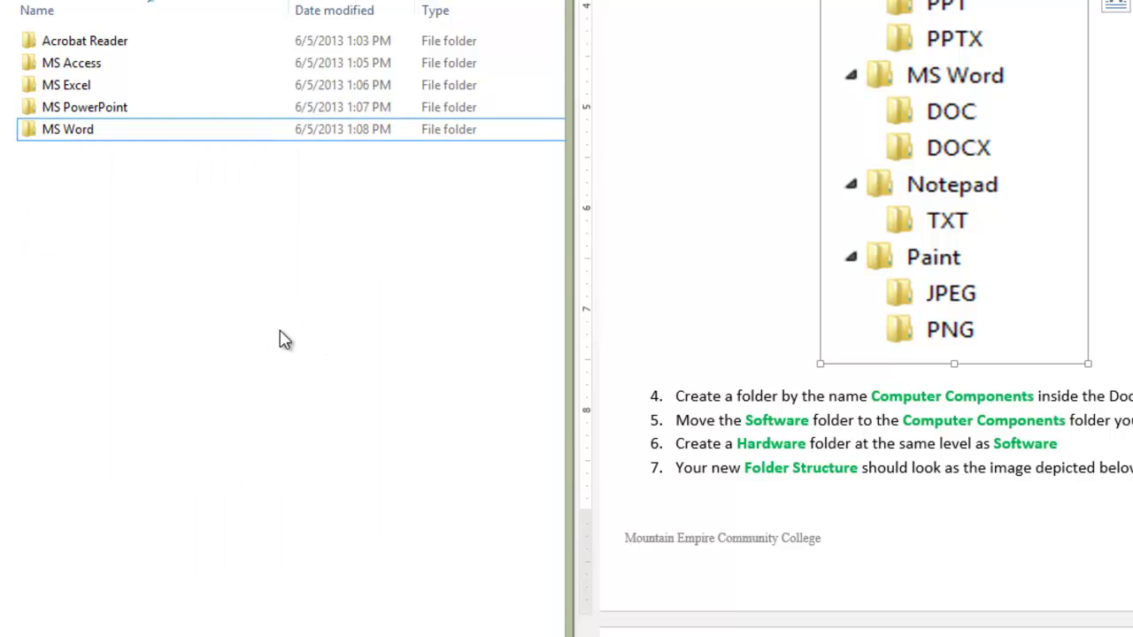
# Step: Create a folder named 'Notepad' in Software
pyautogui.rightClick(280, 336)
pyautogui.moveTo(385, 595)
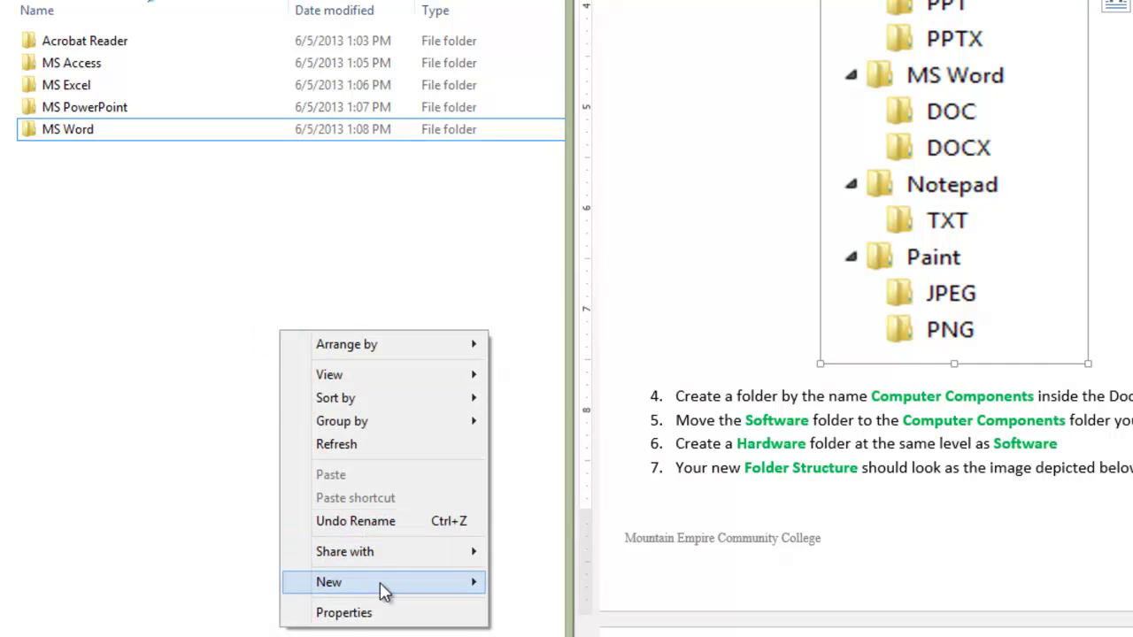
pyautogui.click(531, 297)
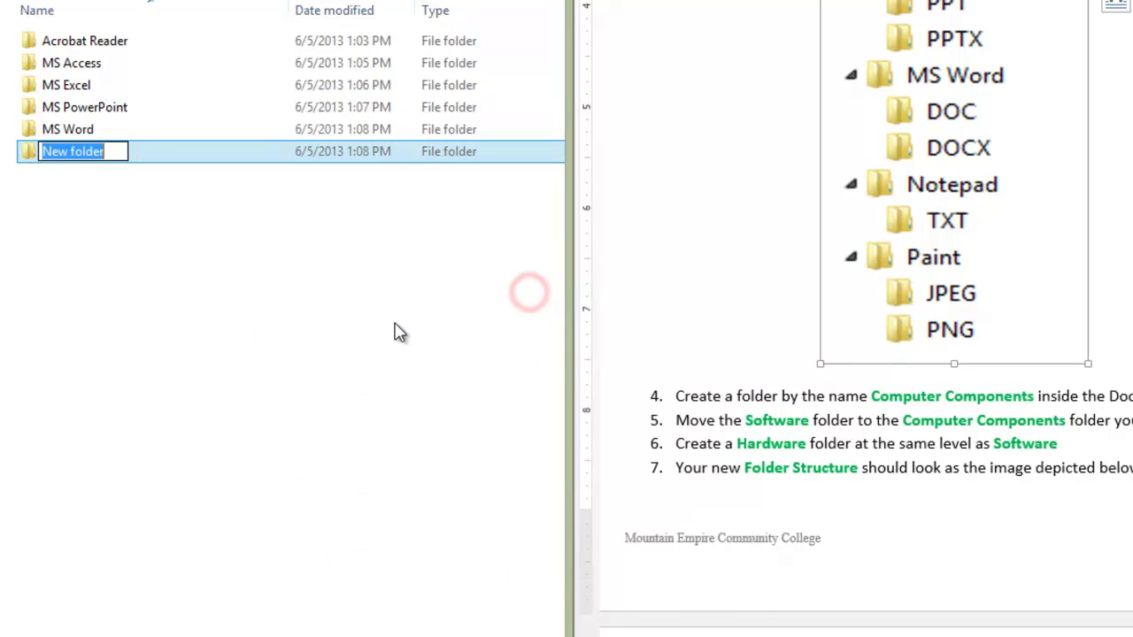
pyautogui.write('Notepad')
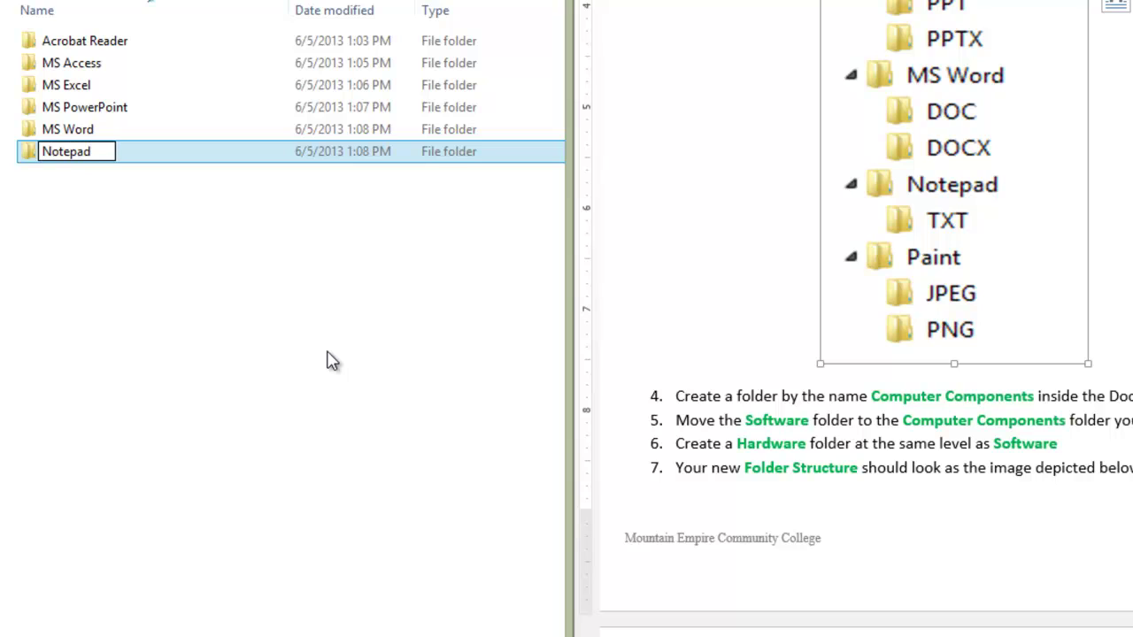
pyautogui.press('Return')
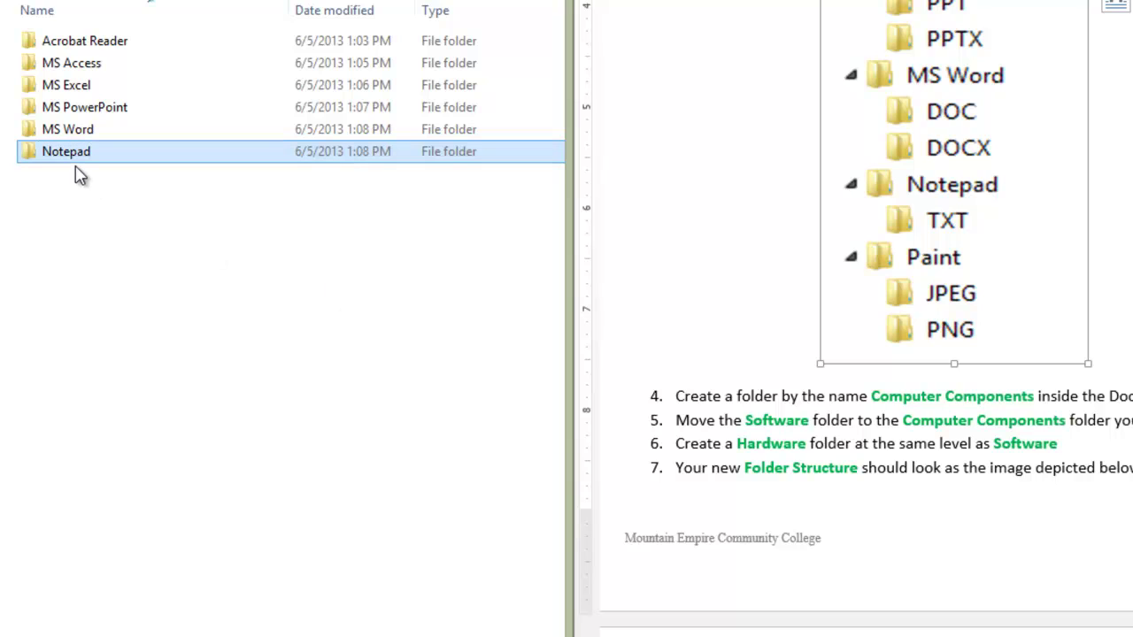
# Step: Inside Notepad, create a 'TXT' subfolder and go back up to Software
pyautogui.doubleClick(76, 155)
pyautogui.rightClick(181, 205)
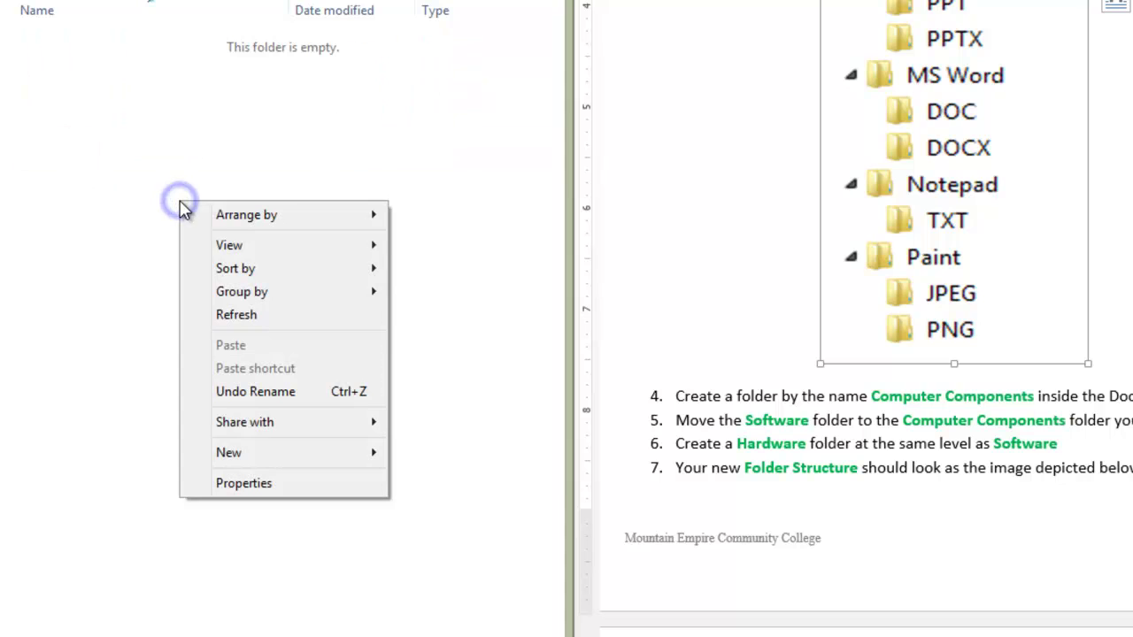
pyautogui.moveTo(278, 453)
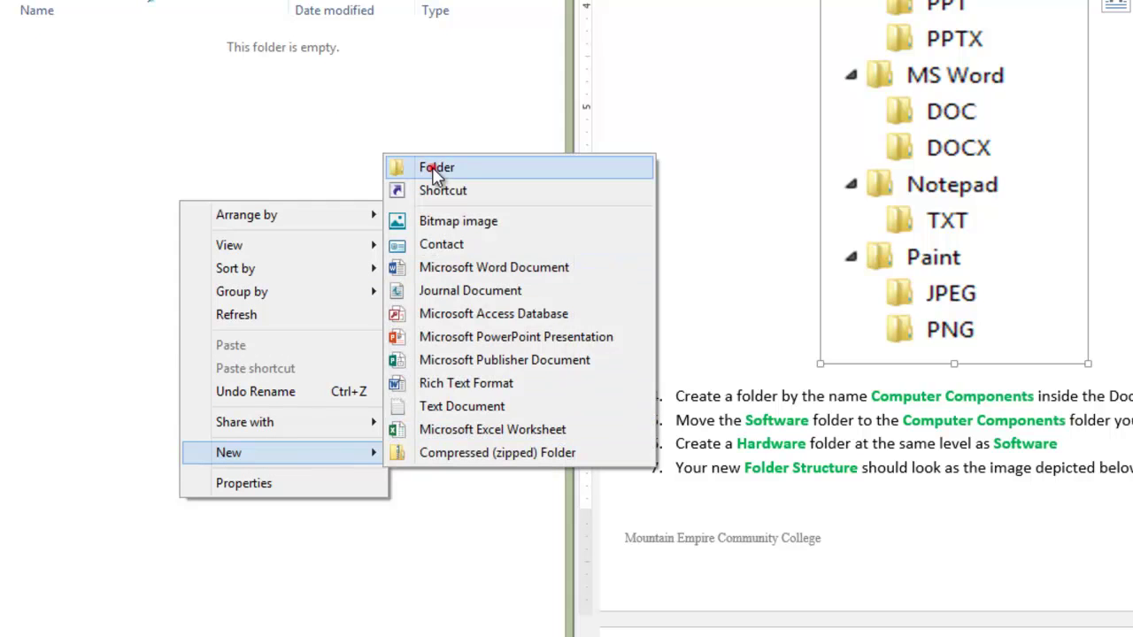
pyautogui.click(436, 172)
pyautogui.write('T')
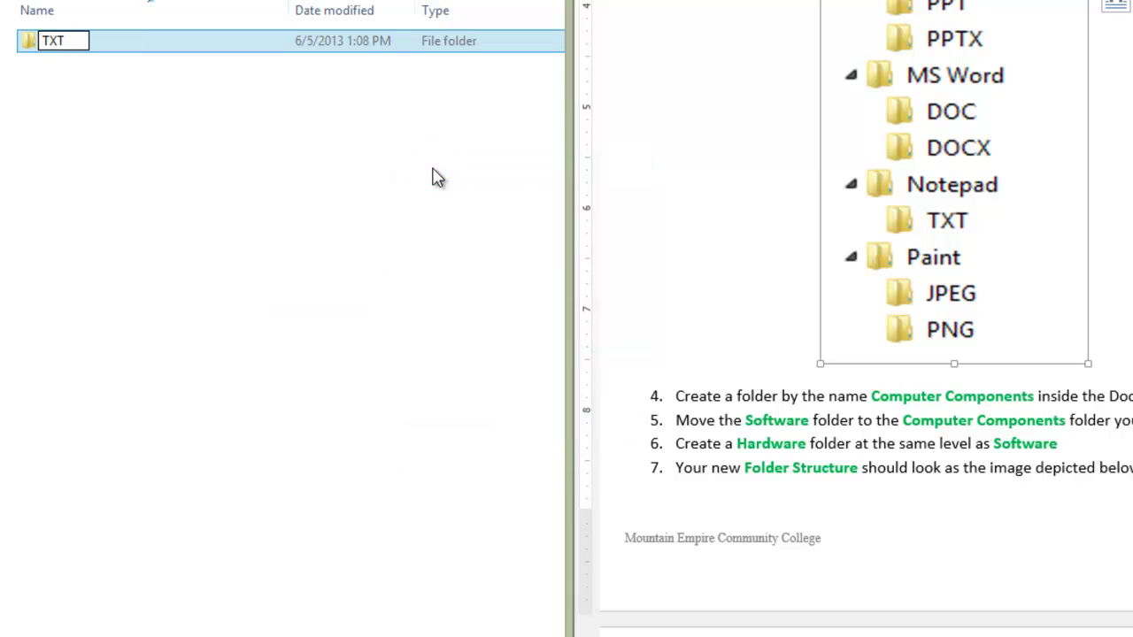
pyautogui.write('XT')
pyautogui.press('Return')
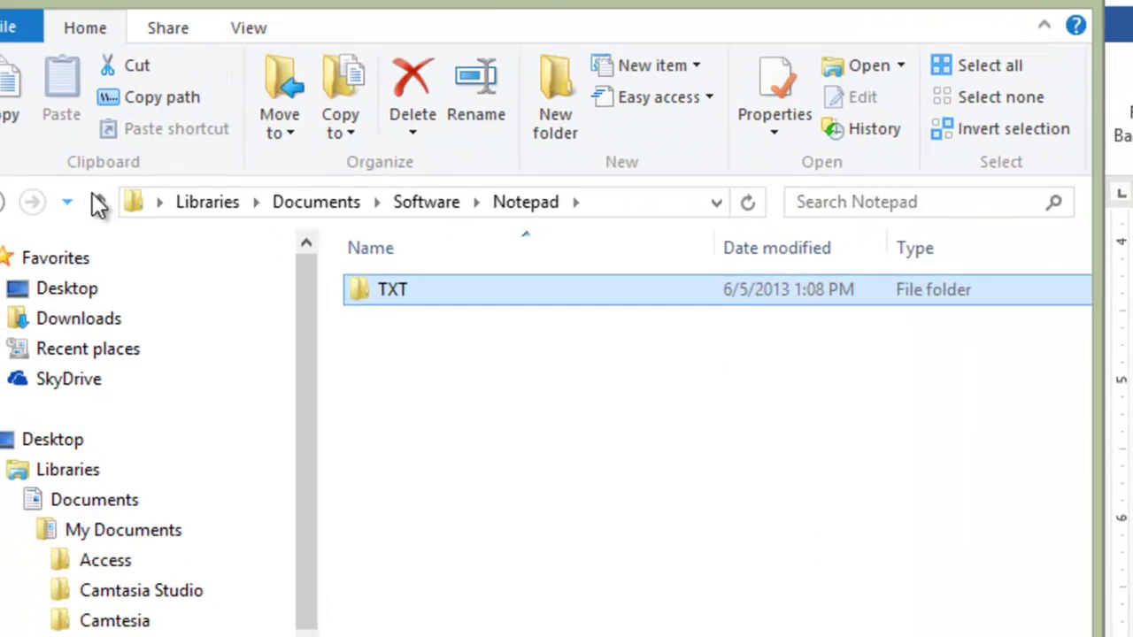
pyautogui.click(156, 251)
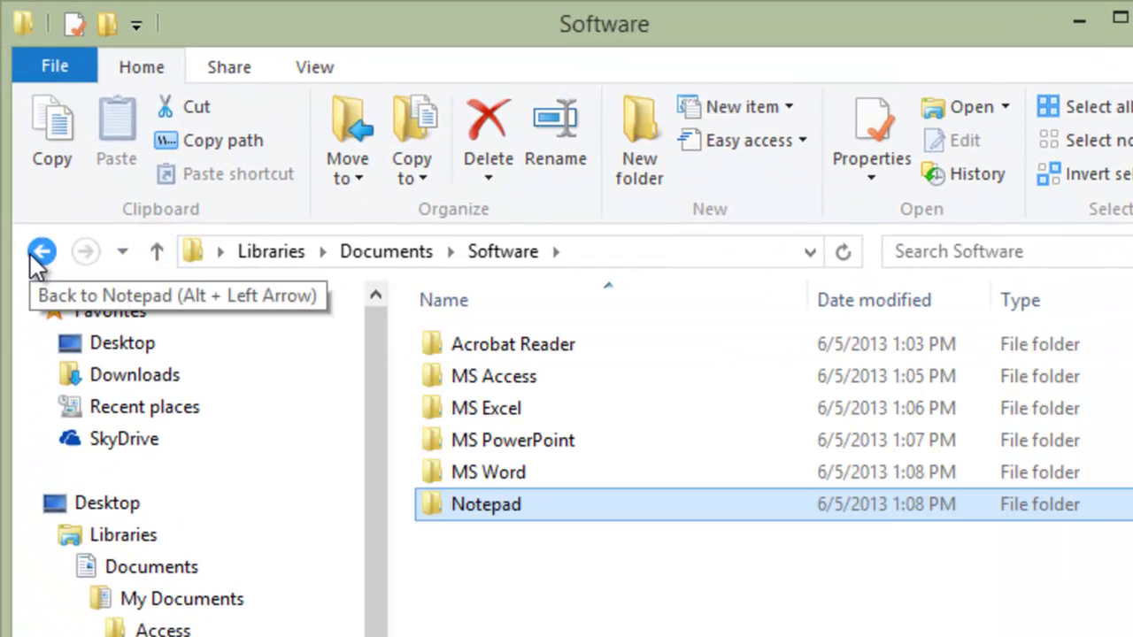
# Step: Create a folder named 'Paint' in Software below Notepad
pyautogui.click(486, 259)
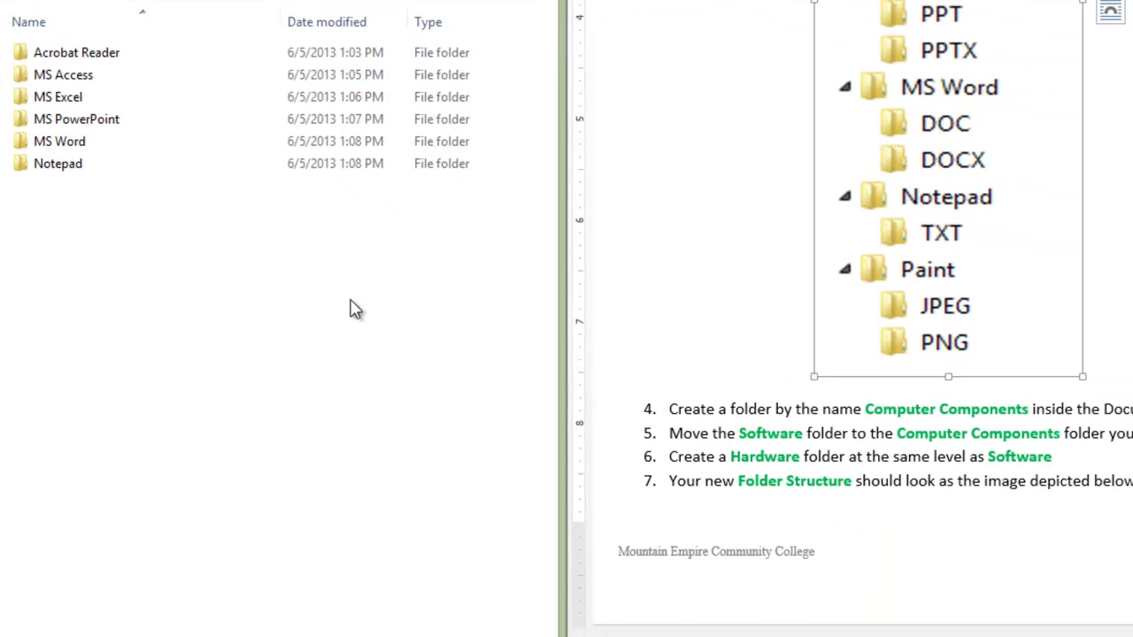
pyautogui.rightClick(761, 636)
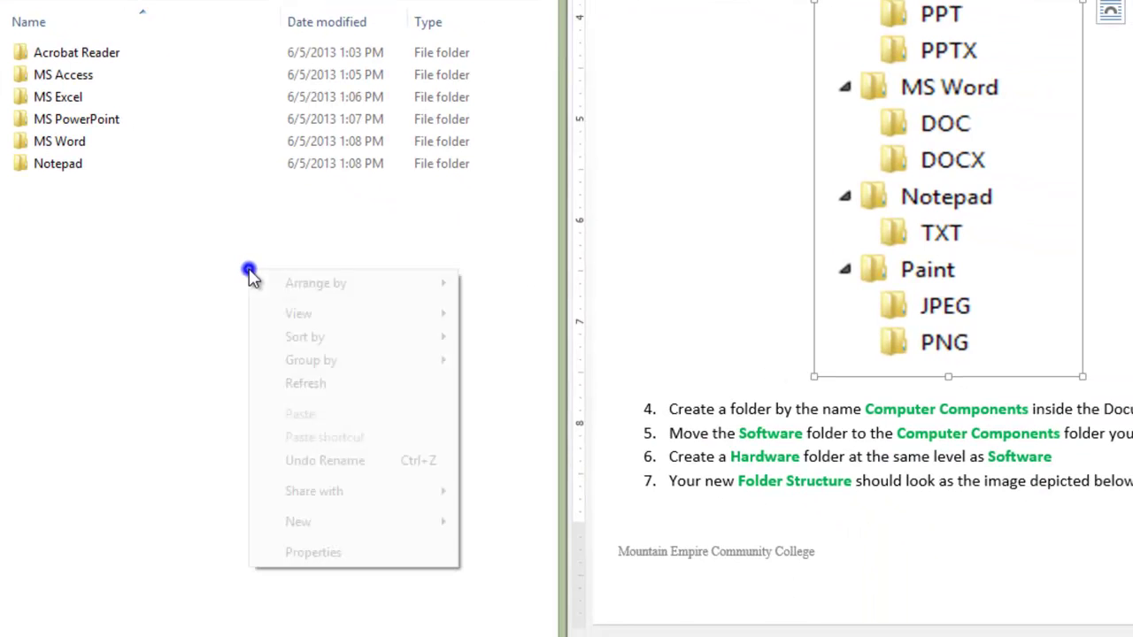
pyautogui.click(303, 523)
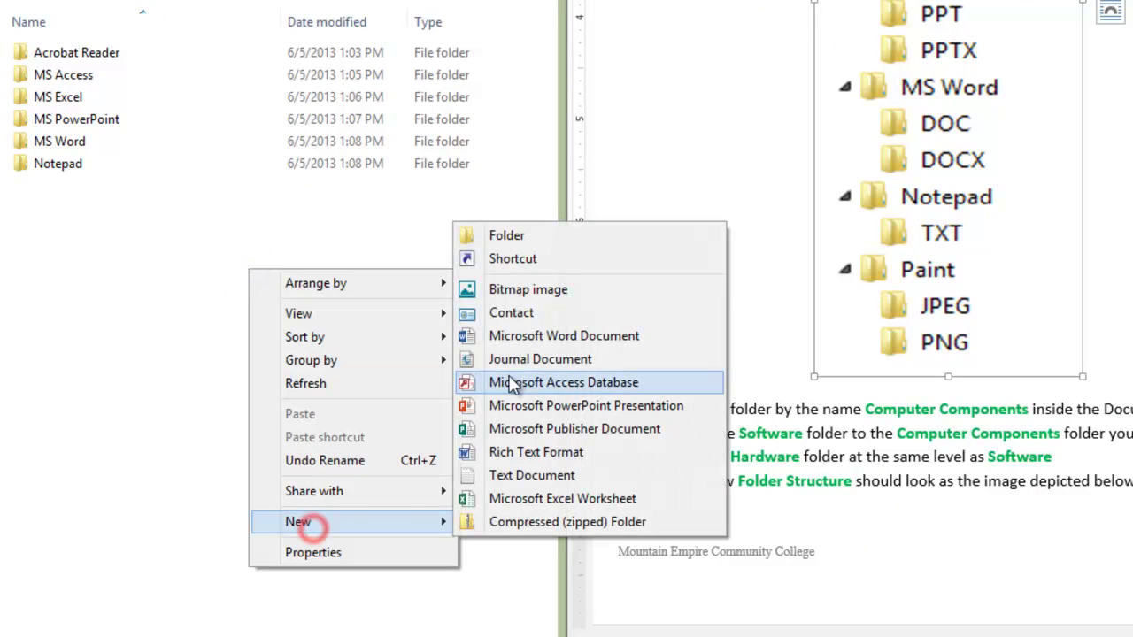
pyautogui.click(509, 236)
pyautogui.write('Pai')
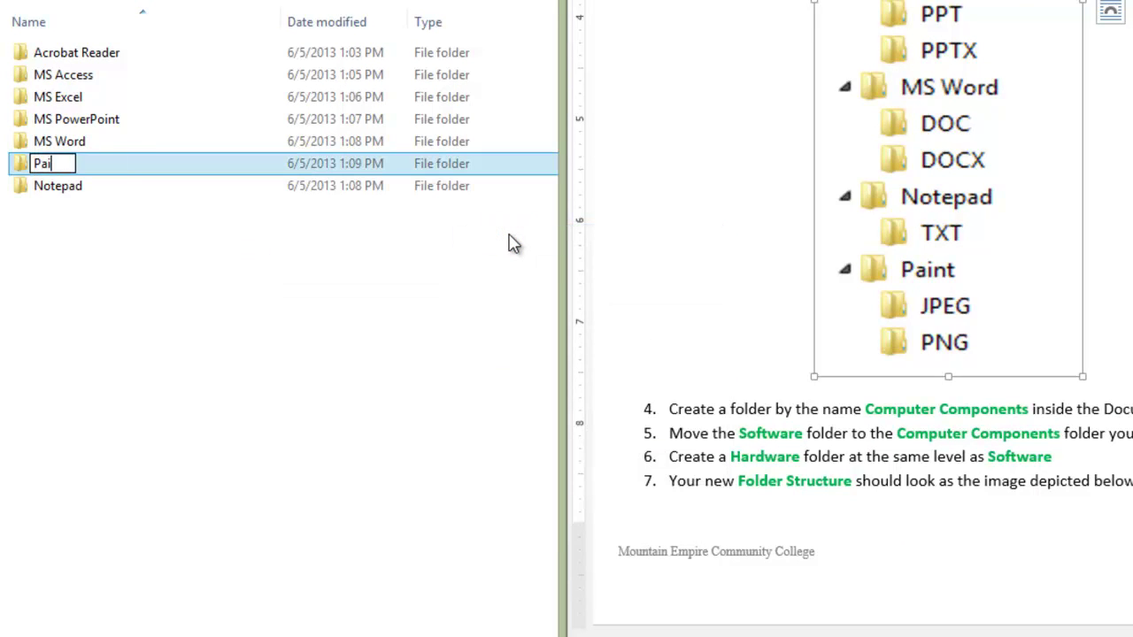
pyautogui.write('nt')
pyautogui.press('Return')
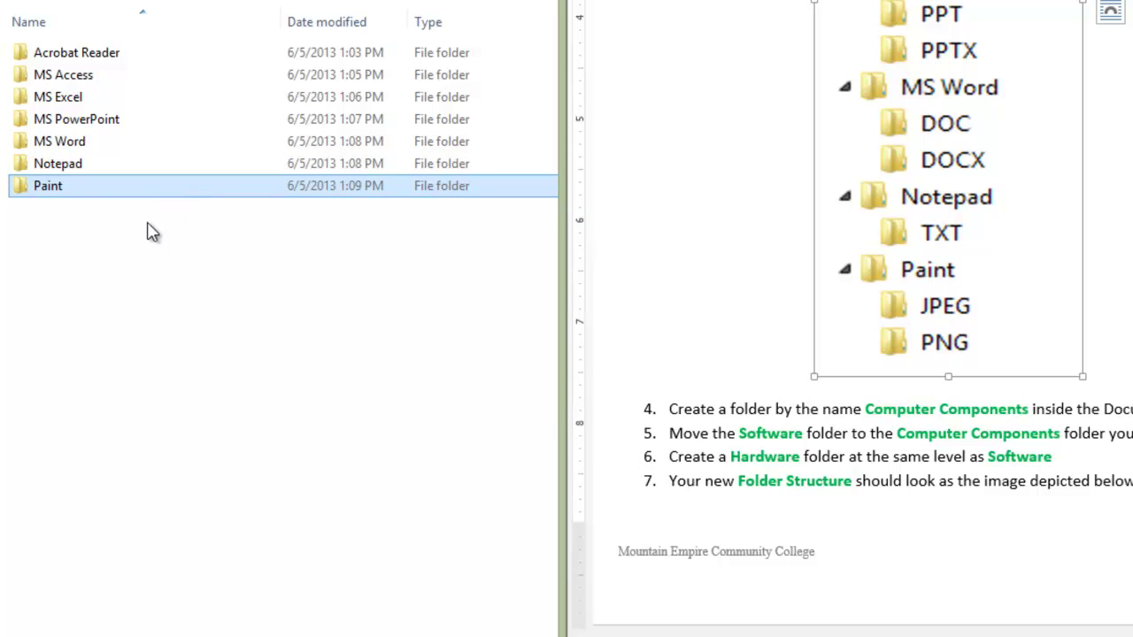
pyautogui.click(907, 301)
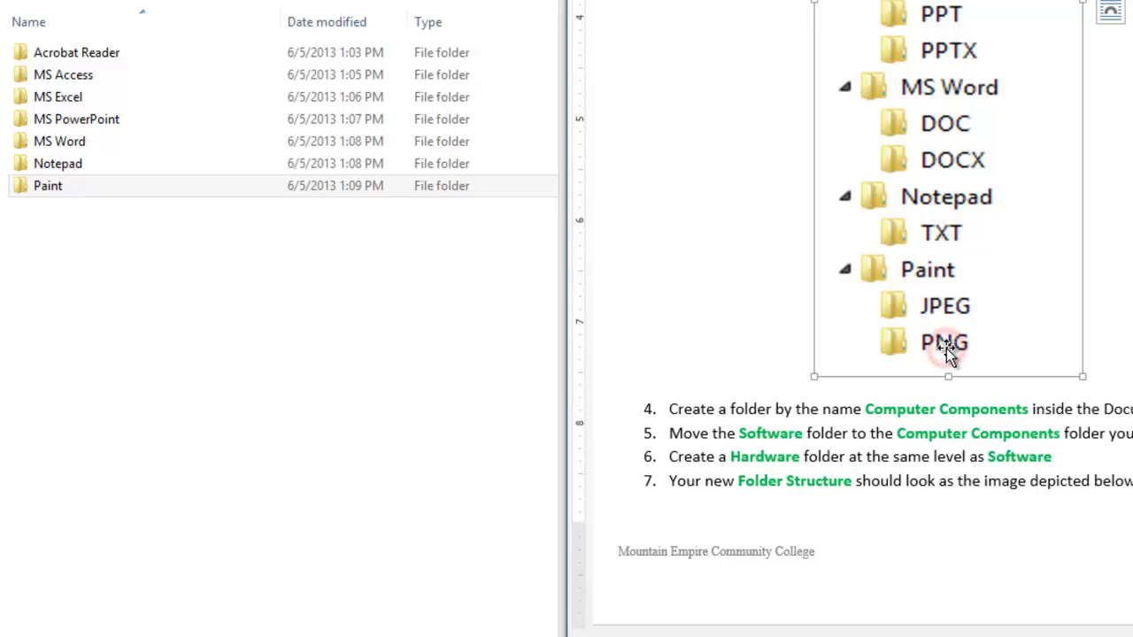
# Step: Open Paint and create a subfolder named 'JPEG'
pyautogui.doubleClick(127, 193)
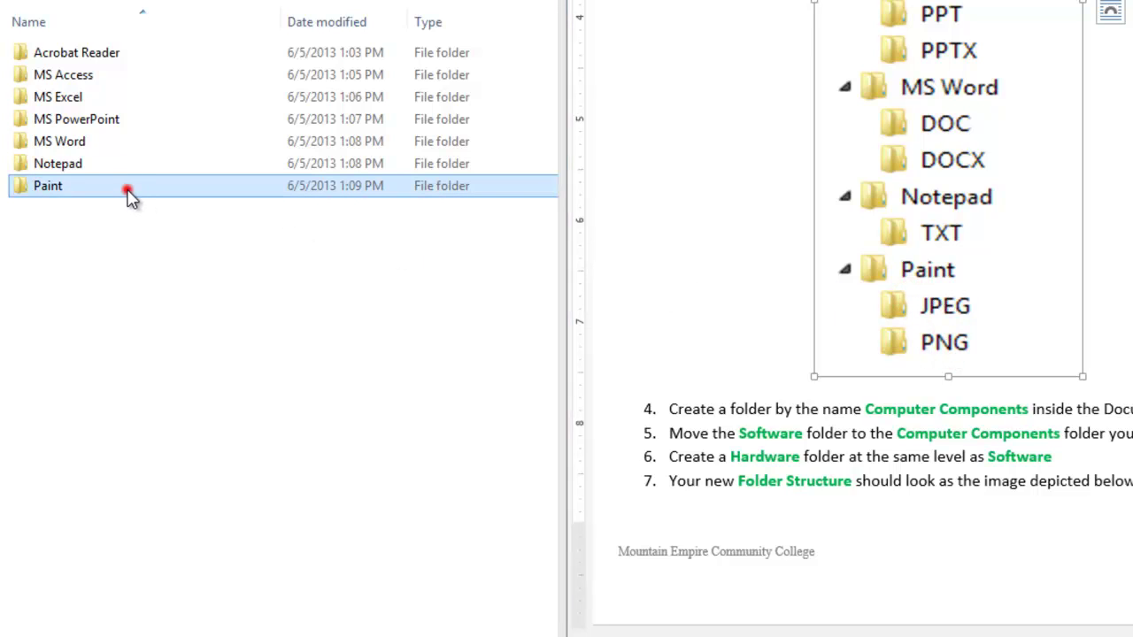
pyautogui.rightClick(221, 295)
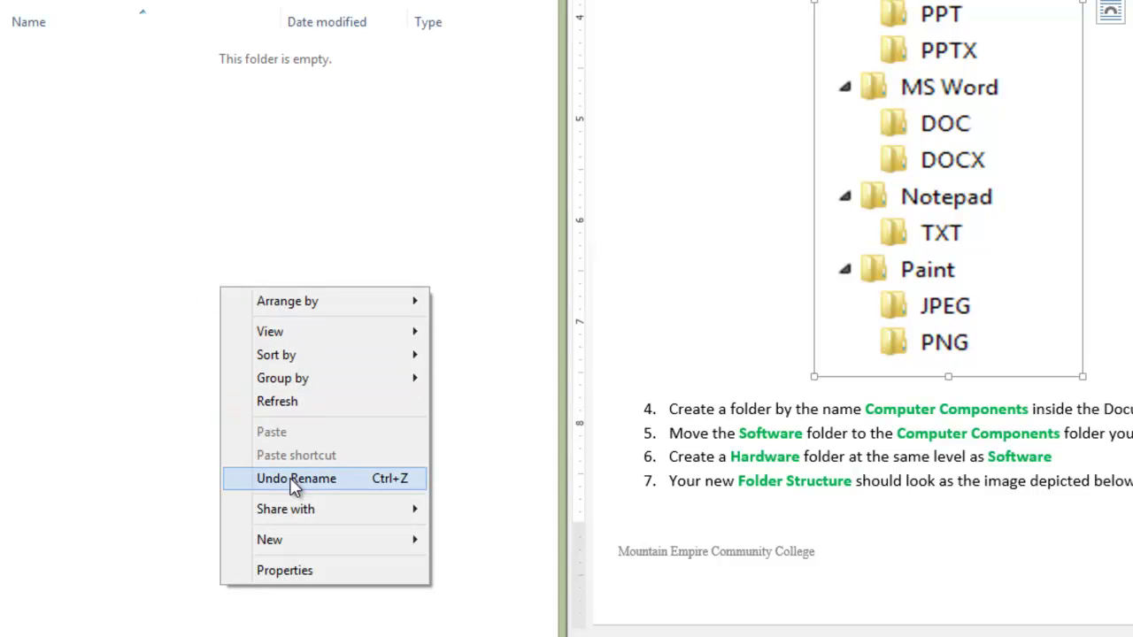
pyautogui.click(317, 545)
pyautogui.click(469, 254)
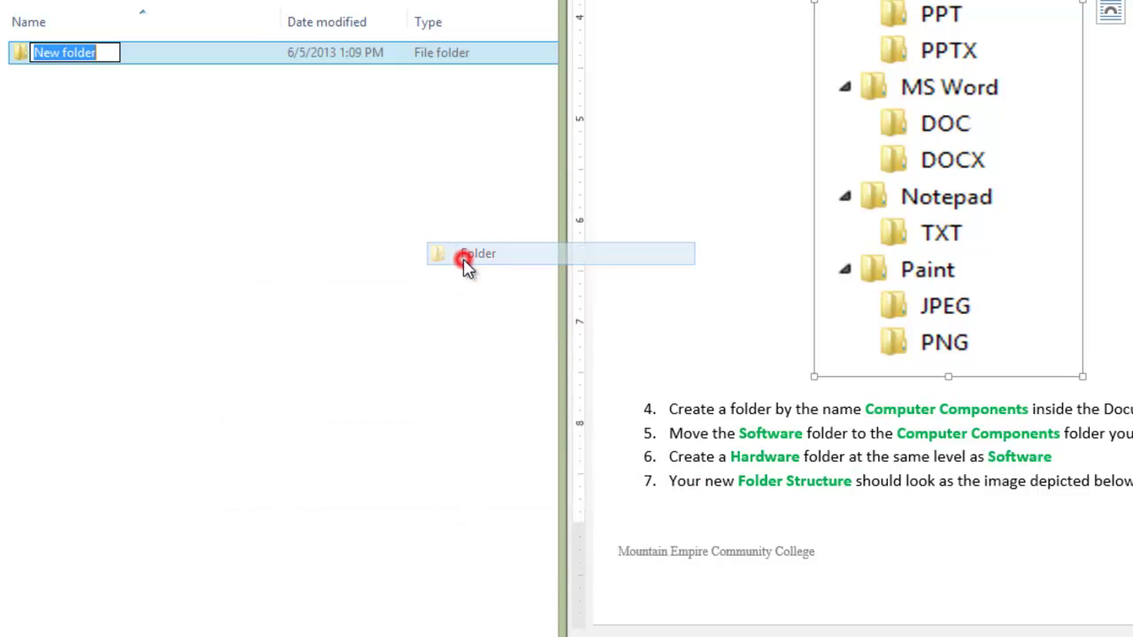
pyautogui.write('JPEG')
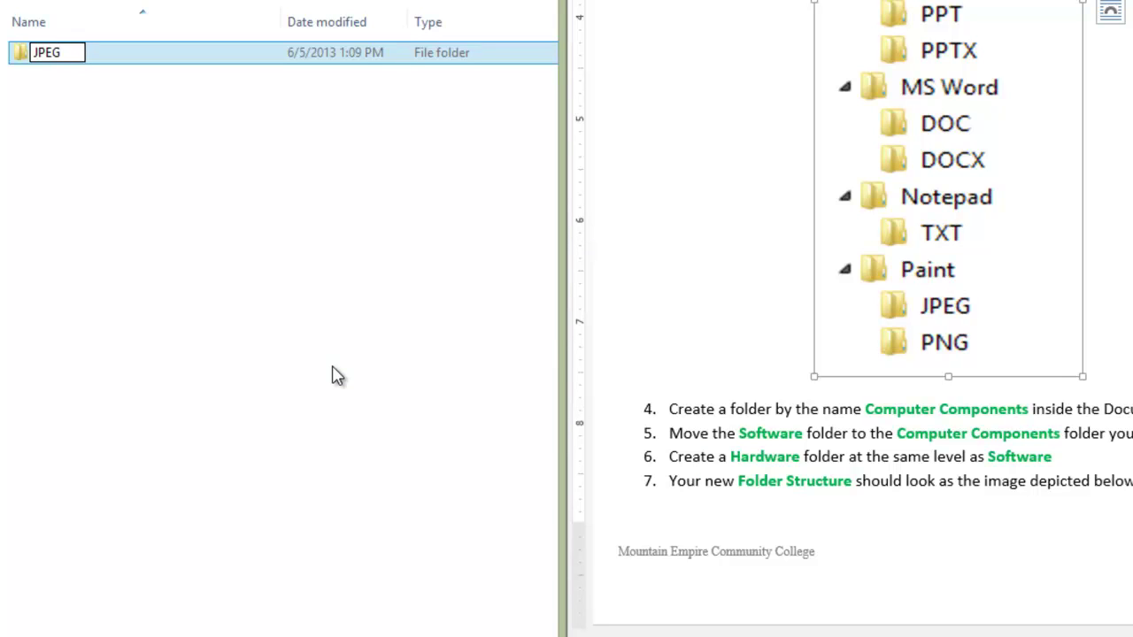
pyautogui.click(337, 377)
# Step: Add a second subfolder named 'PNG' inside Paint
pyautogui.rightClick(333, 373)
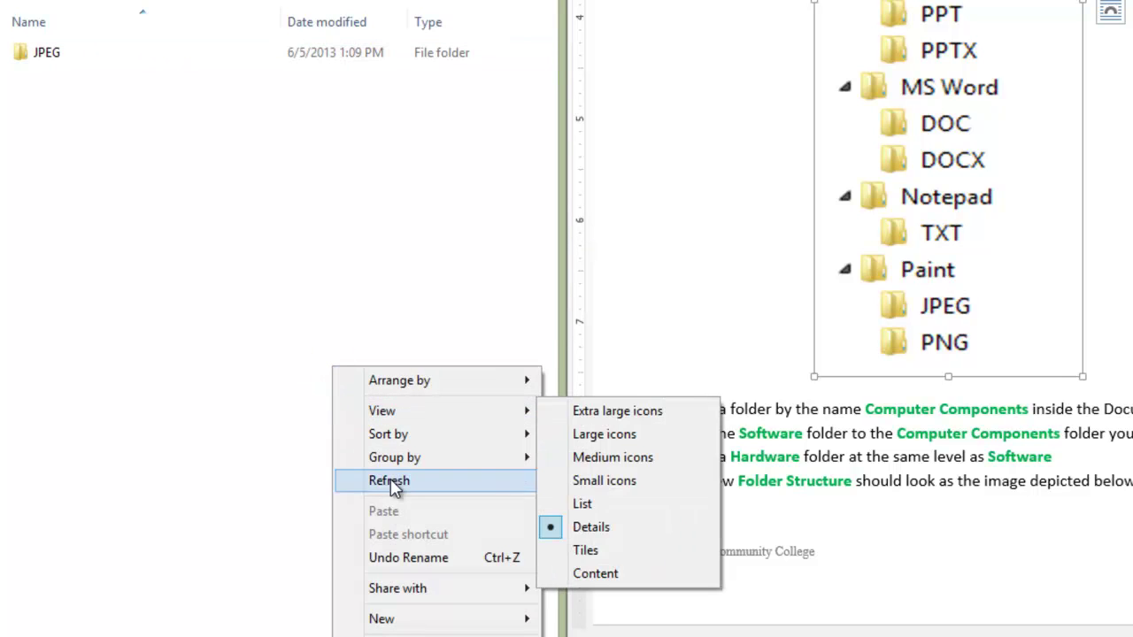
pyautogui.click(423, 617)
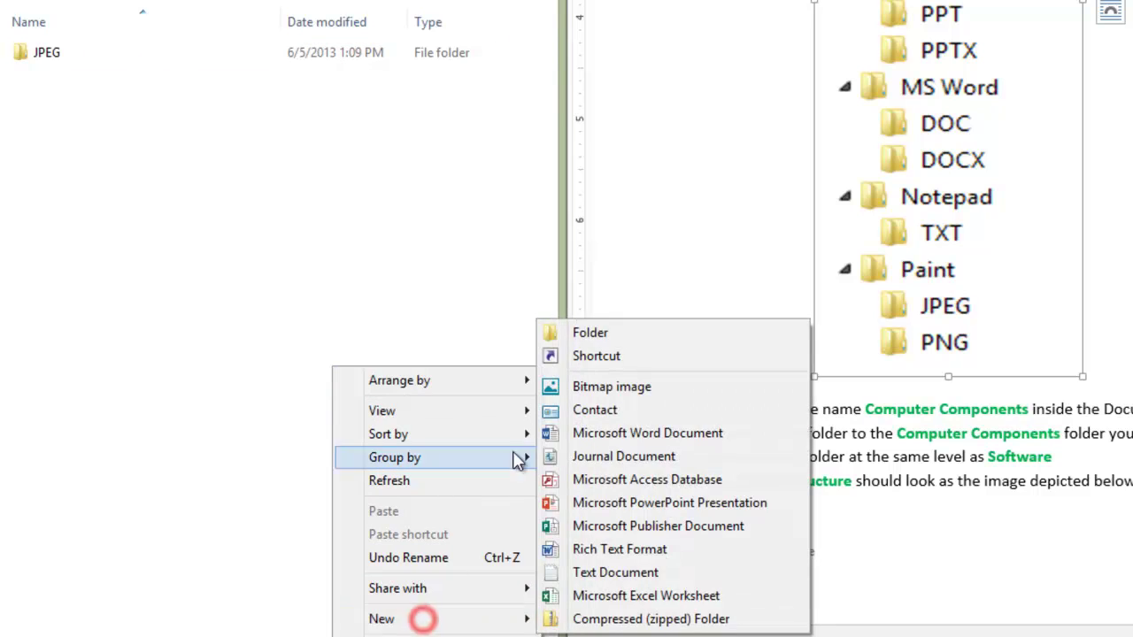
pyautogui.click(584, 332)
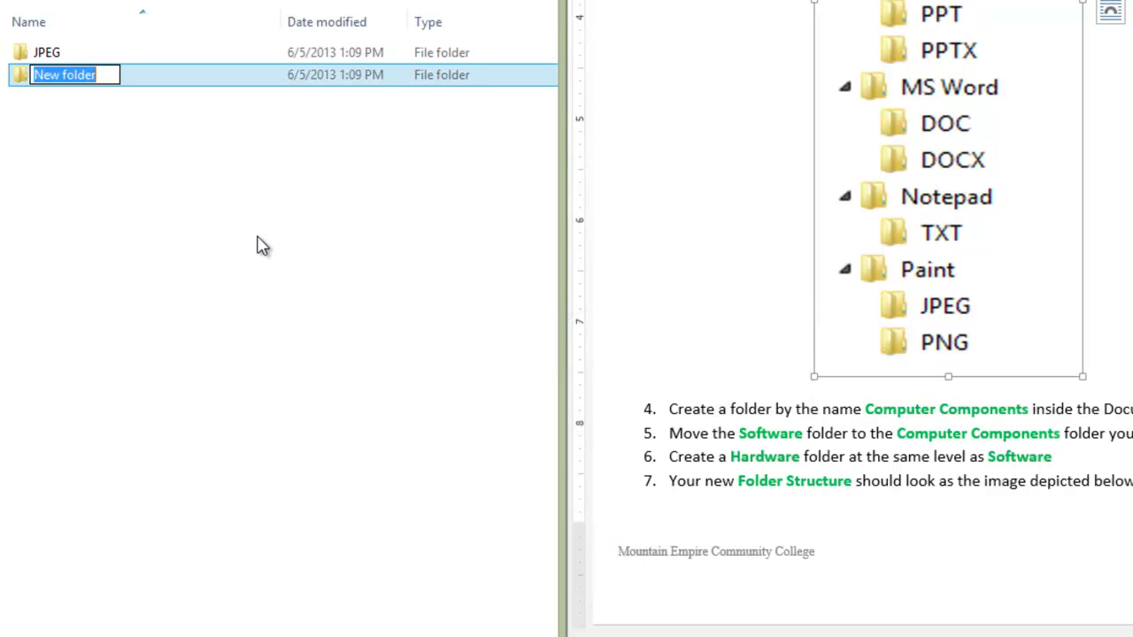
pyautogui.write('P')
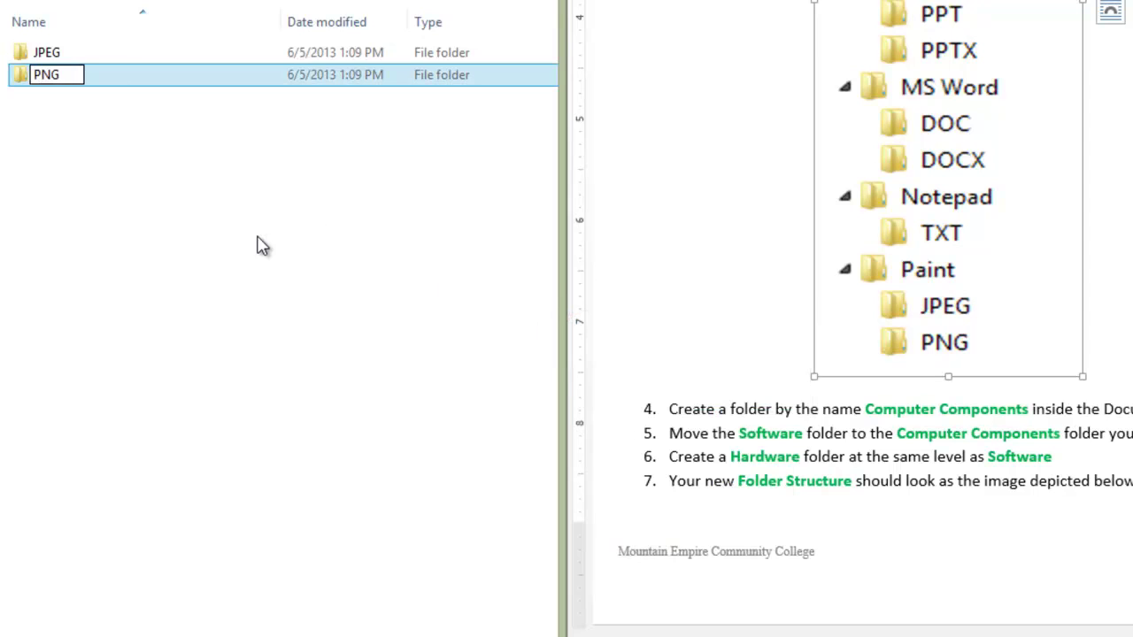
pyautogui.write('NG')
pyautogui.press('Return')
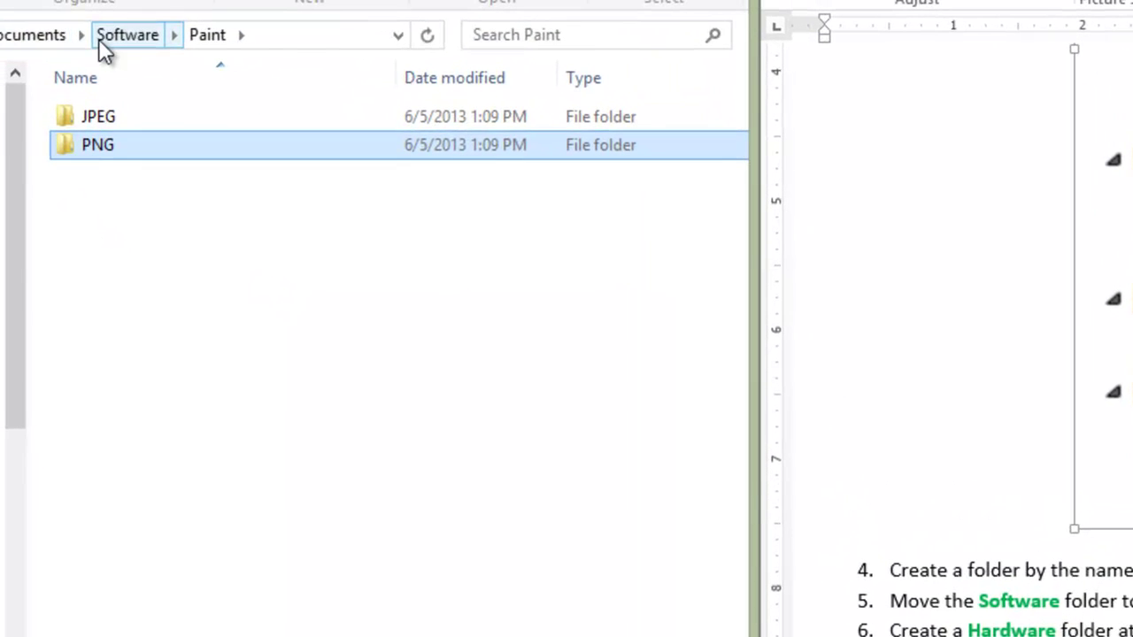
# Step: Open Documents > Software and match Acrobat Reader, MS Access, MS Excel, MS PowerPoint and MS Word against the Word diagram
pyautogui.click(29, 35)
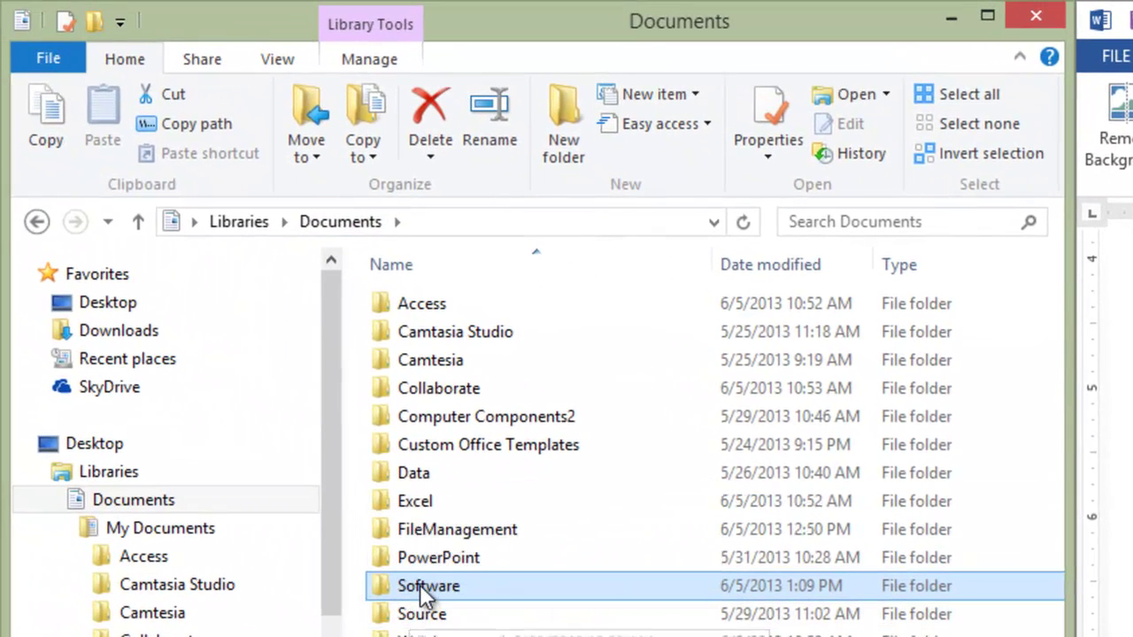
pyautogui.doubleClick(385, 566)
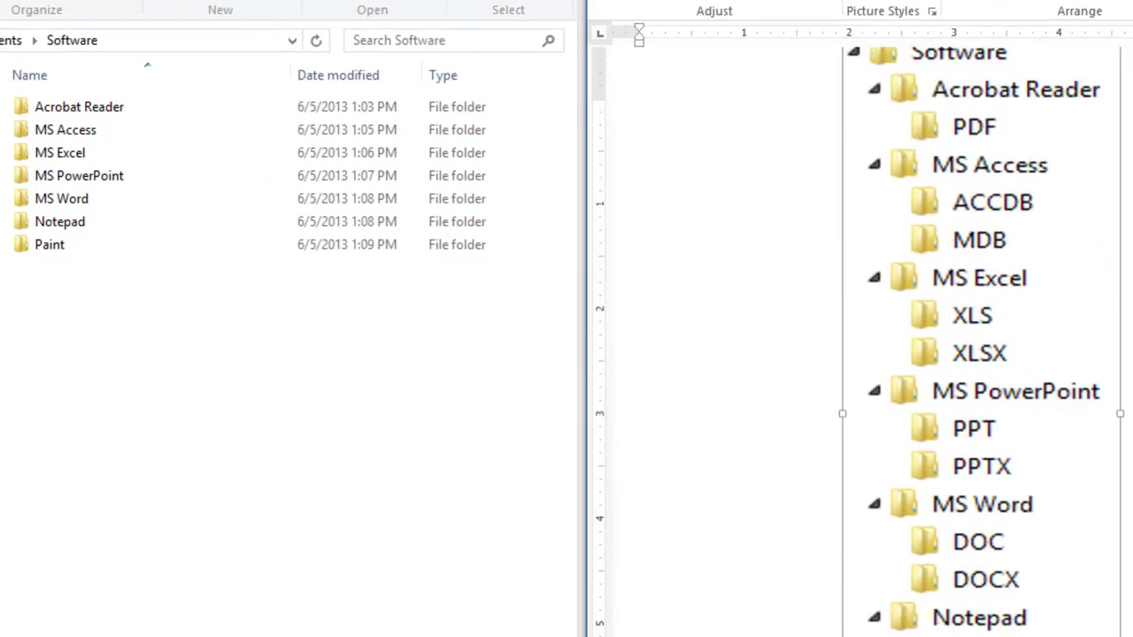
pyautogui.scroll(3, 859, 398)
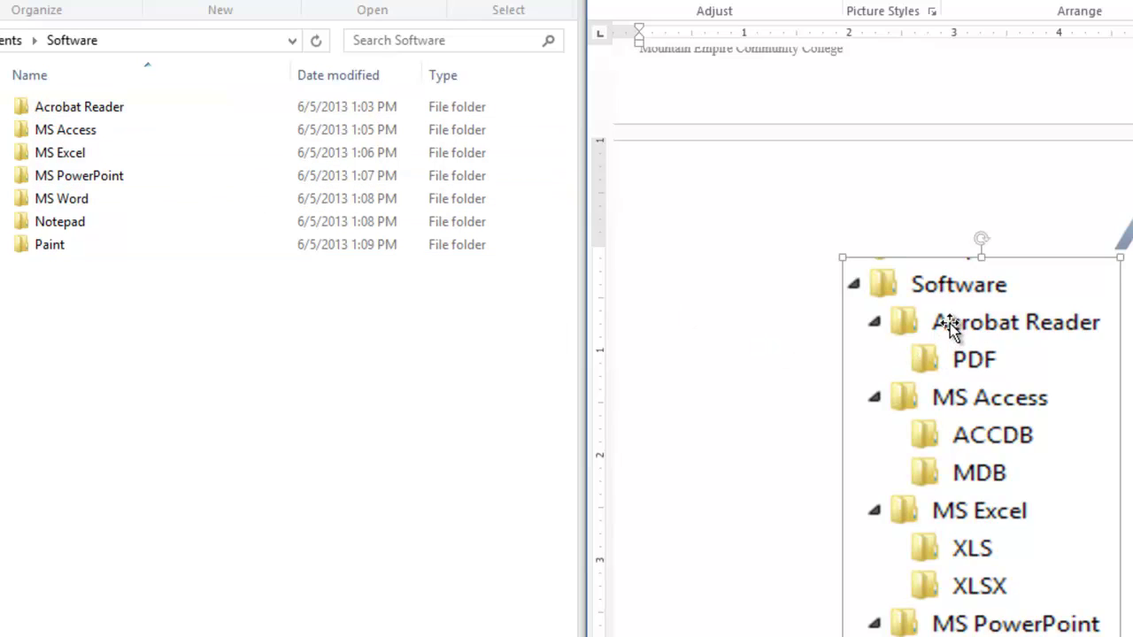
pyautogui.click(102, 107)
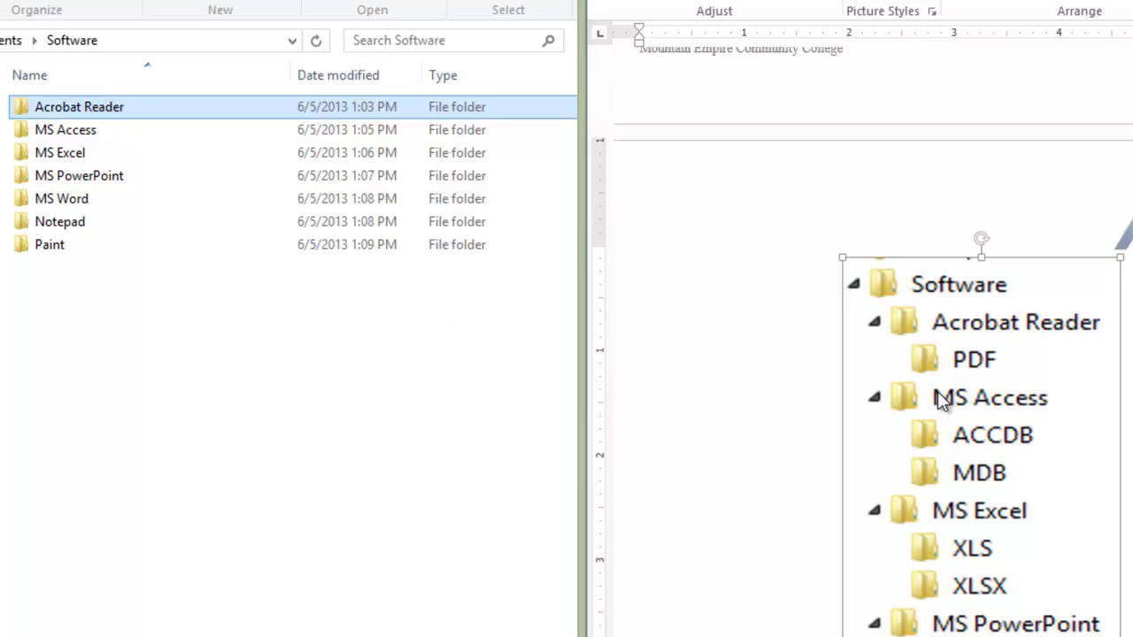
pyautogui.click(939, 398)
pyautogui.click(71, 130)
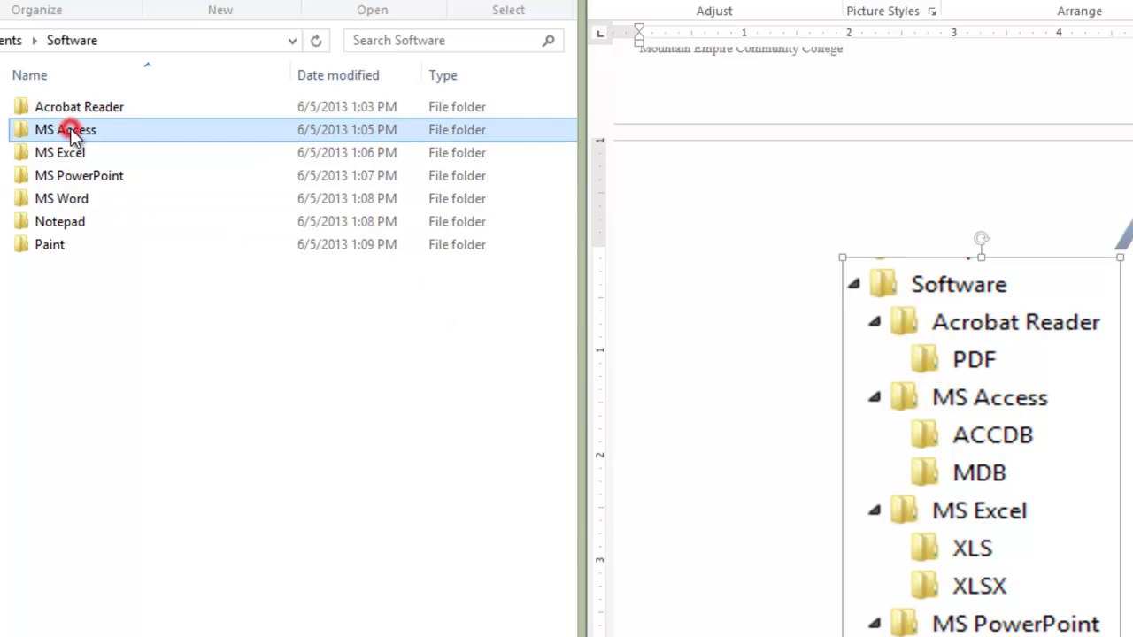
pyautogui.click(972, 513)
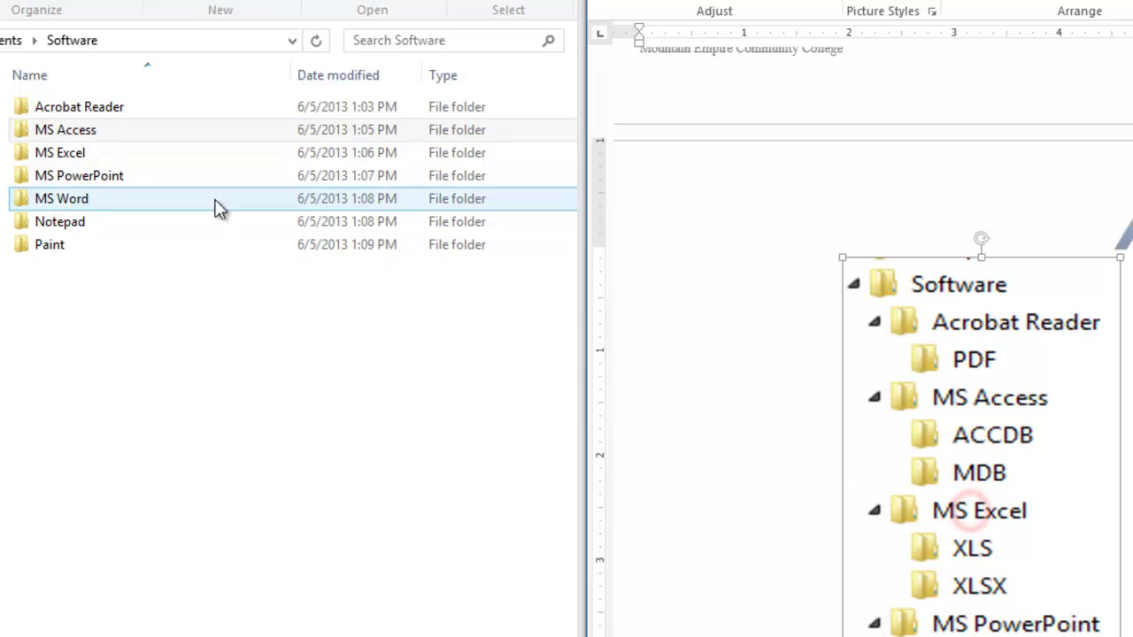
pyautogui.click(69, 152)
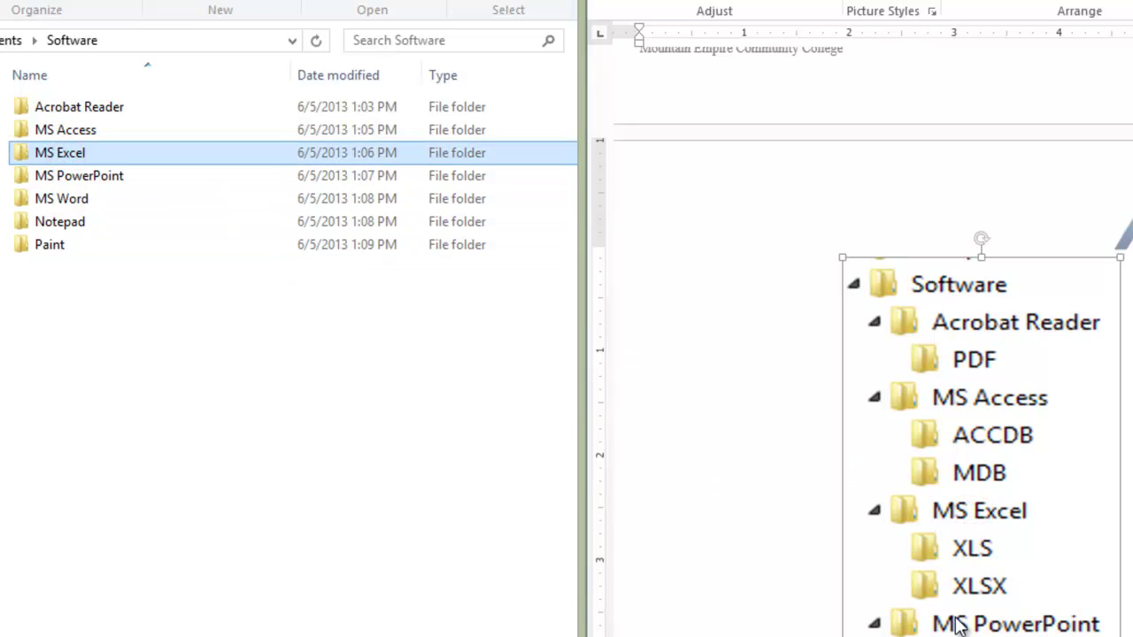
pyautogui.click(92, 173)
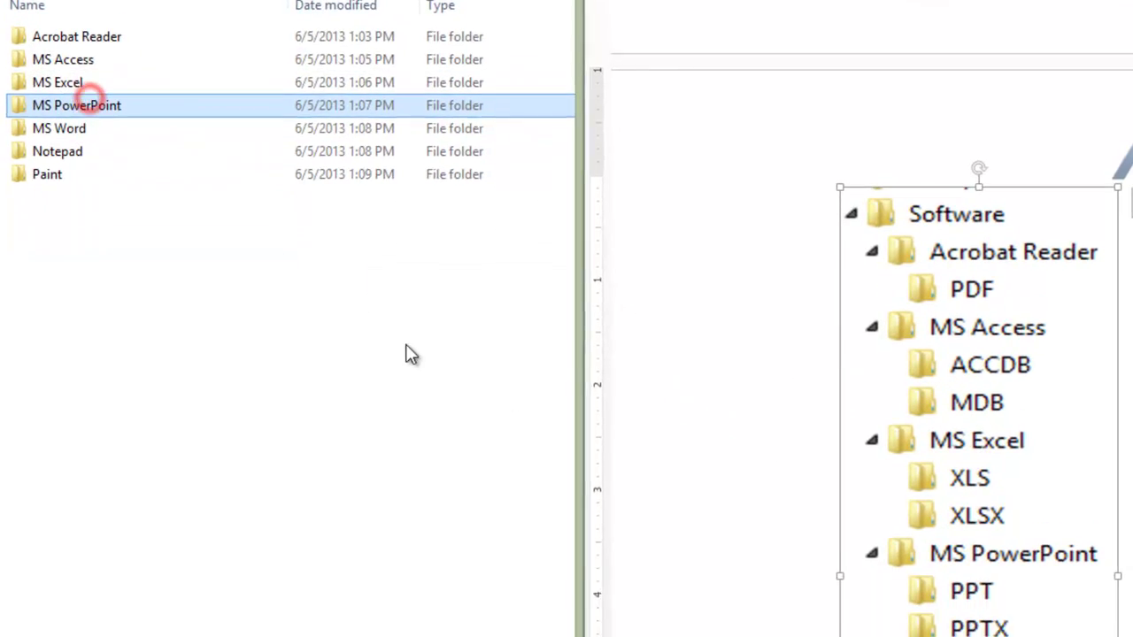
pyautogui.click(978, 622)
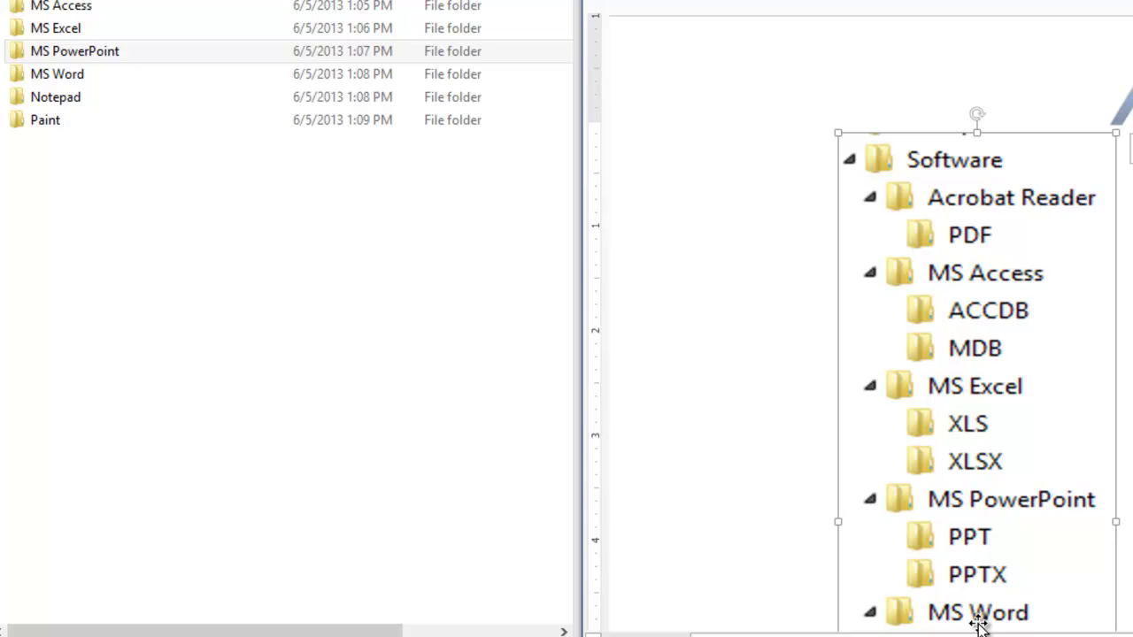
pyautogui.click(946, 238)
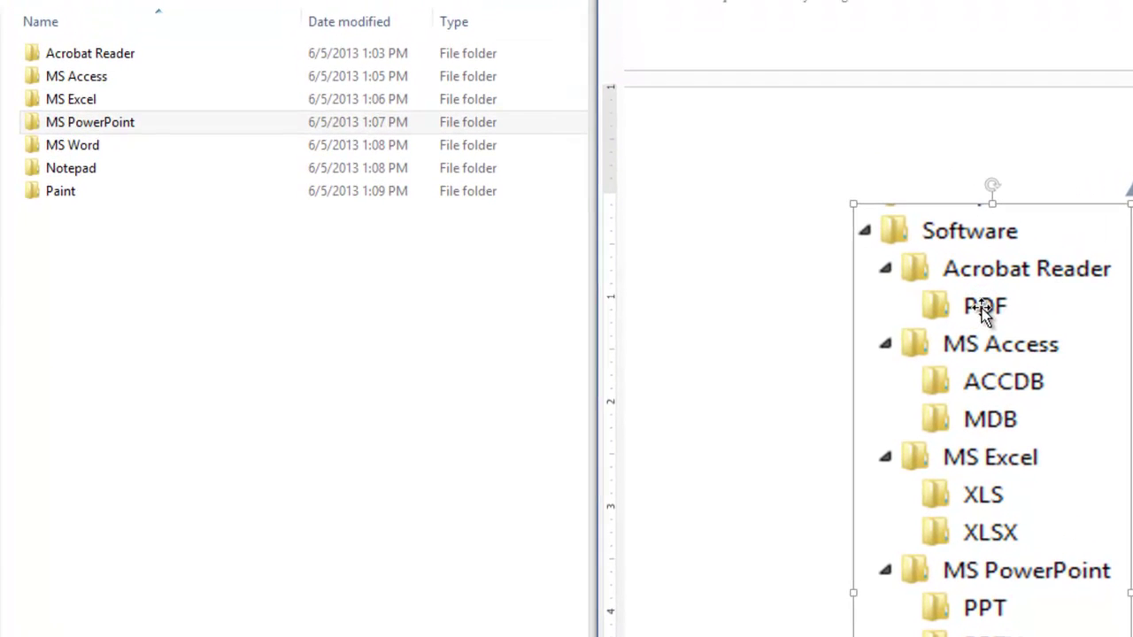
# Step: Check the PDF subfolder in Acrobat Reader and ACCDB/MDB in MS Access, then scroll the Word diagram
pyautogui.doubleClick(111, 55)
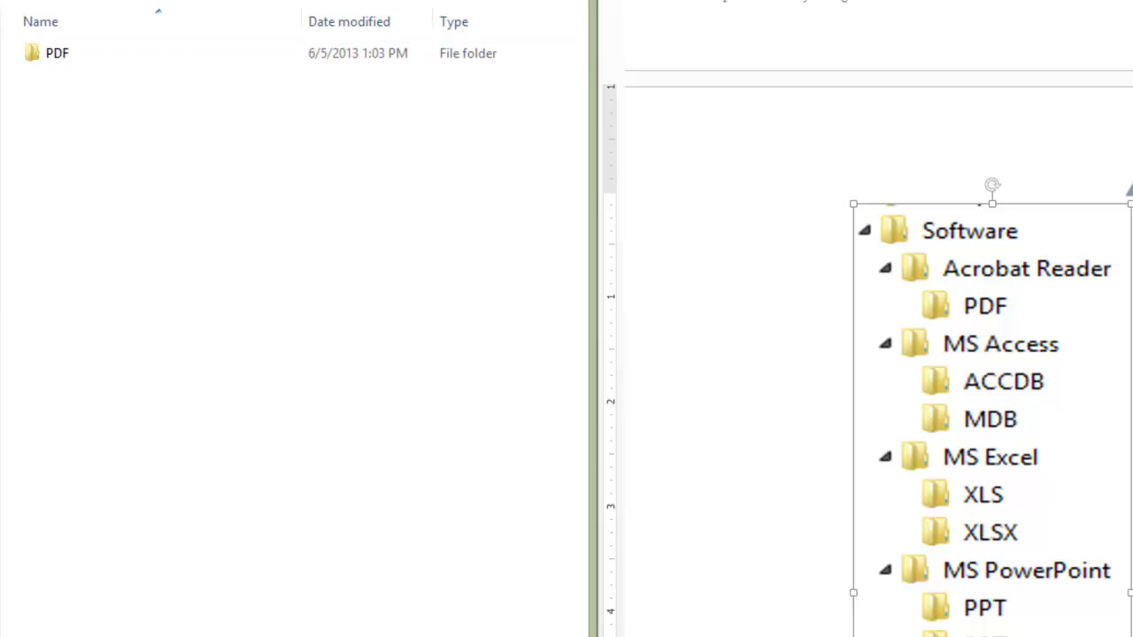
pyautogui.press('BackSpace')
pyautogui.doubleClick(79, 79)
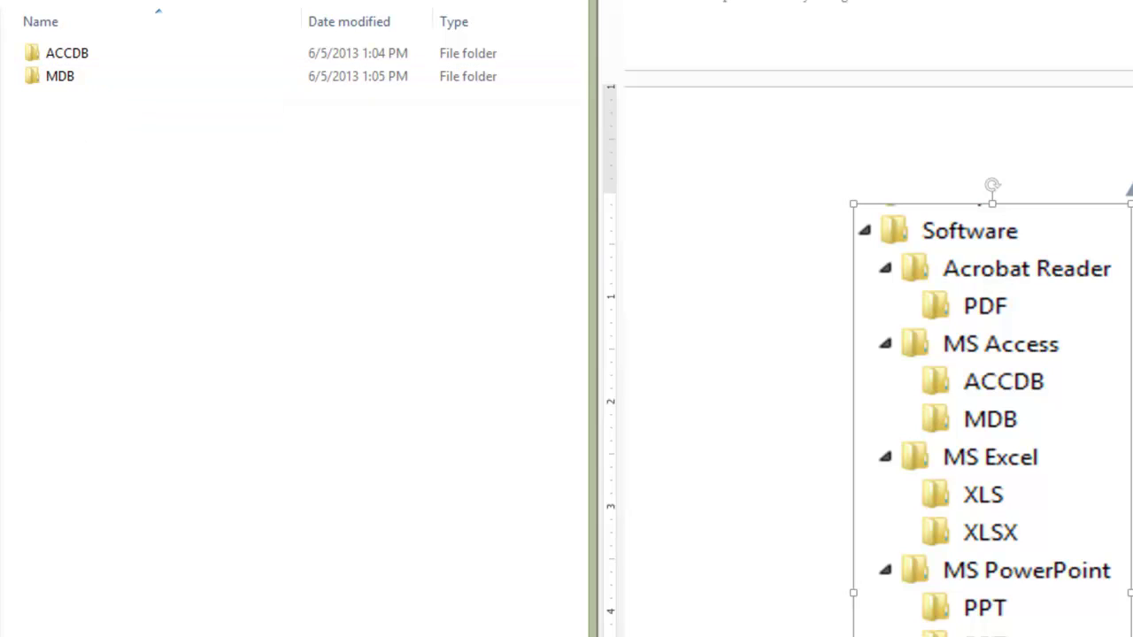
pyautogui.press('BackSpace')
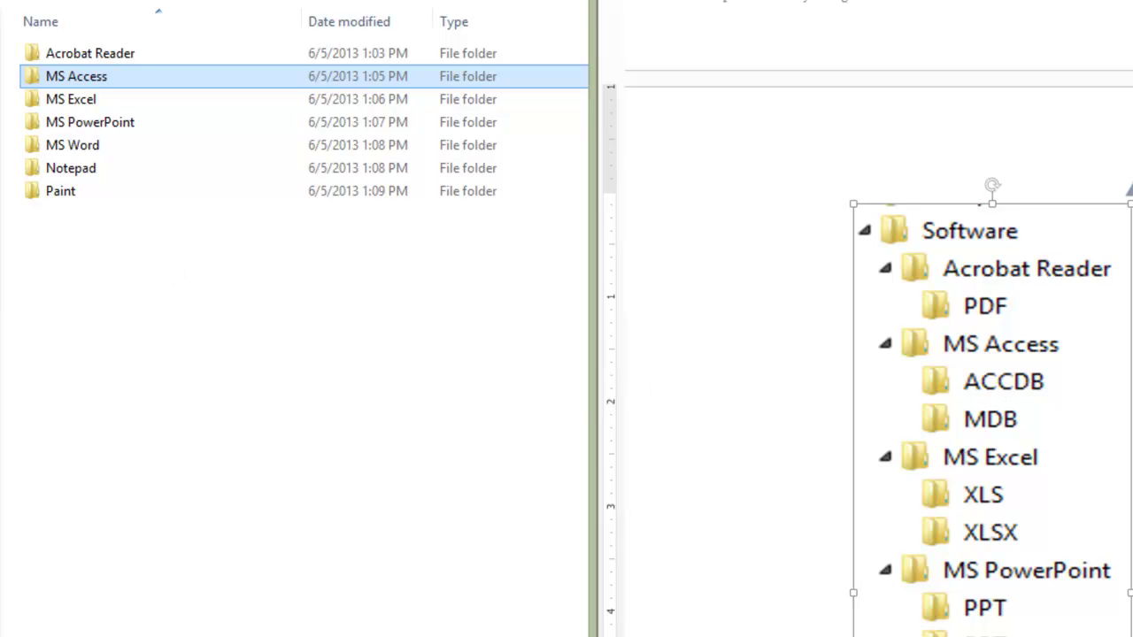
pyautogui.click(1004, 381)
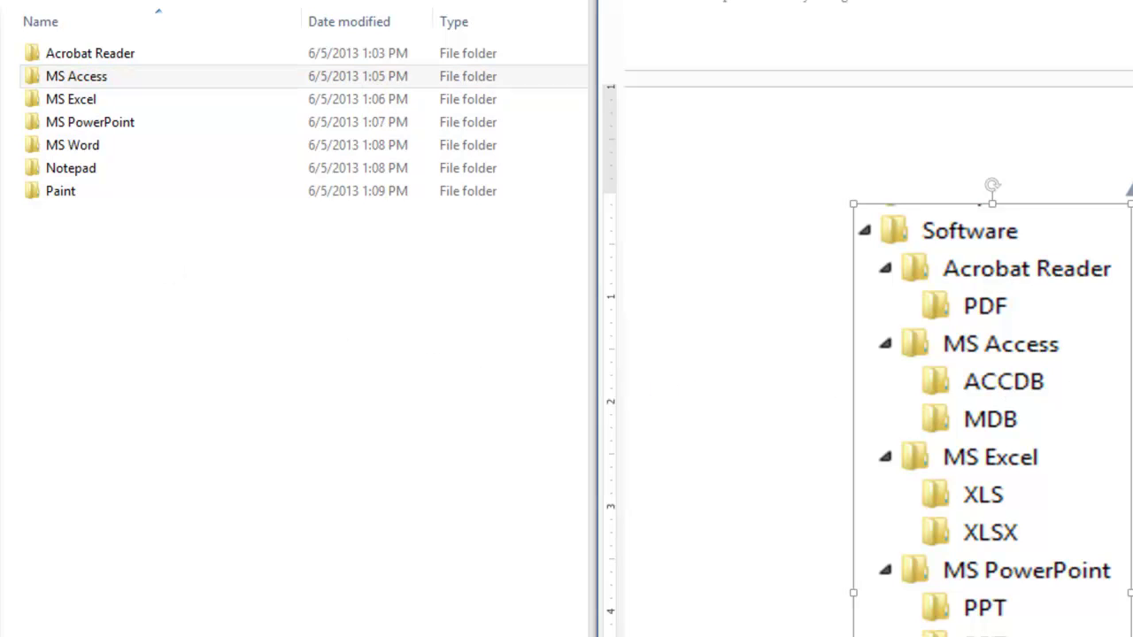
pyautogui.scroll(-10, 885, 354)
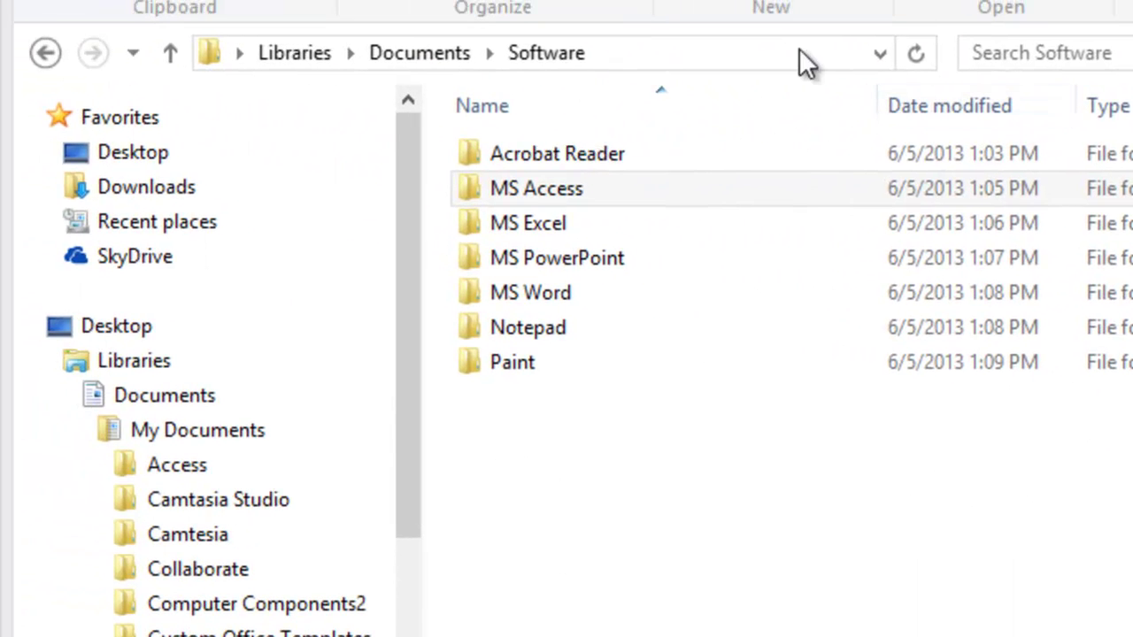
# Step: Navigate to the Documents folder through the folder tree
pyautogui.click(438, 52)
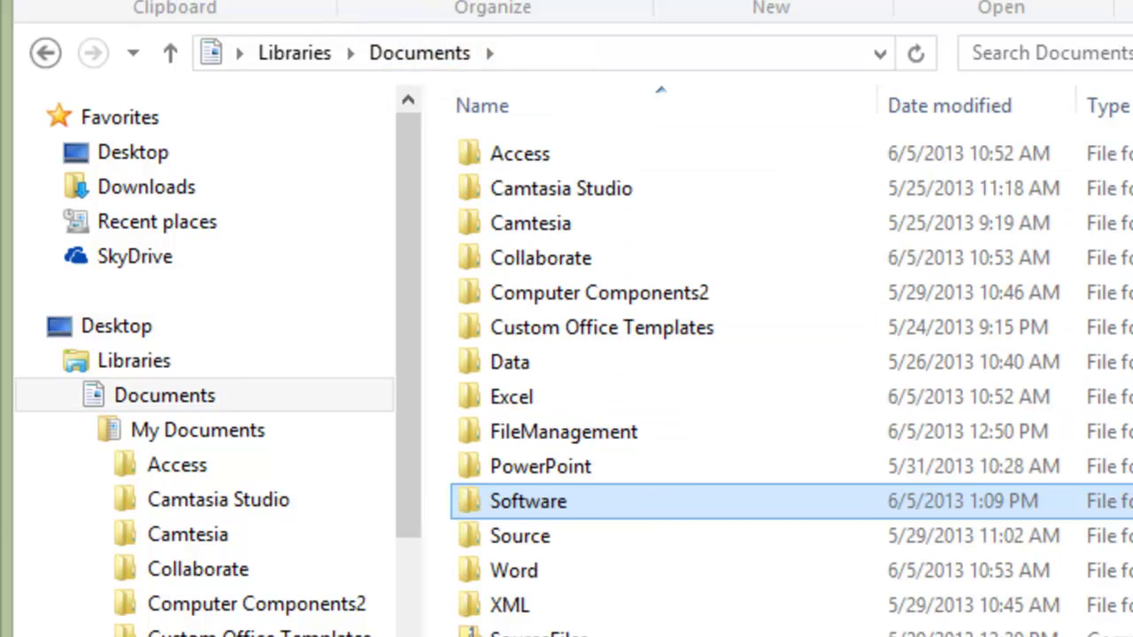
pyautogui.click(124, 401)
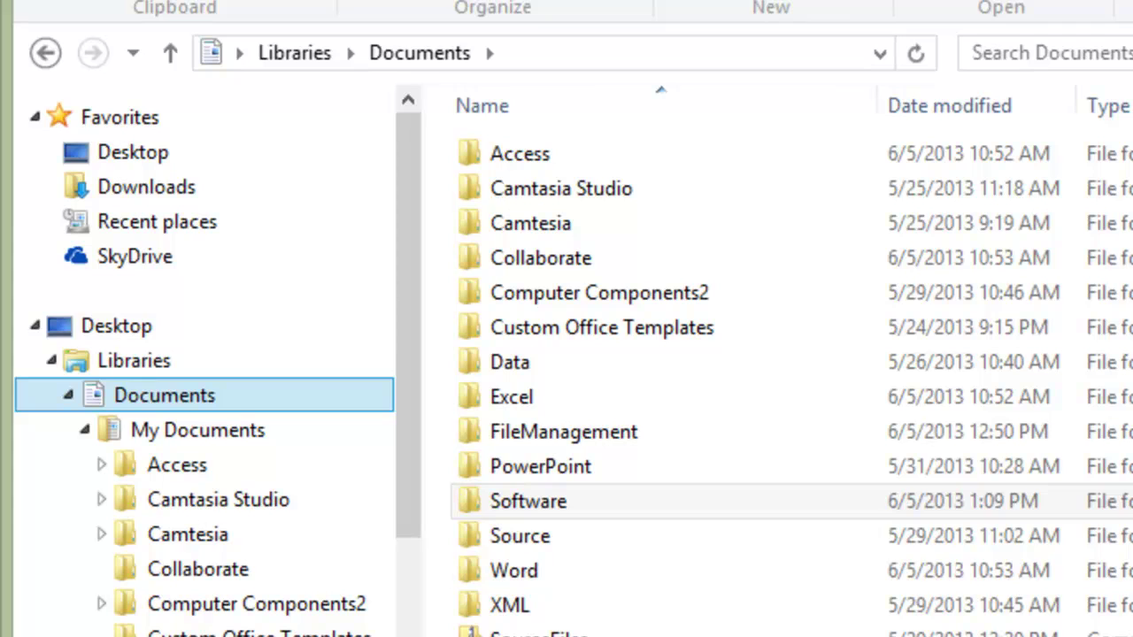
pyautogui.click(566, 506)
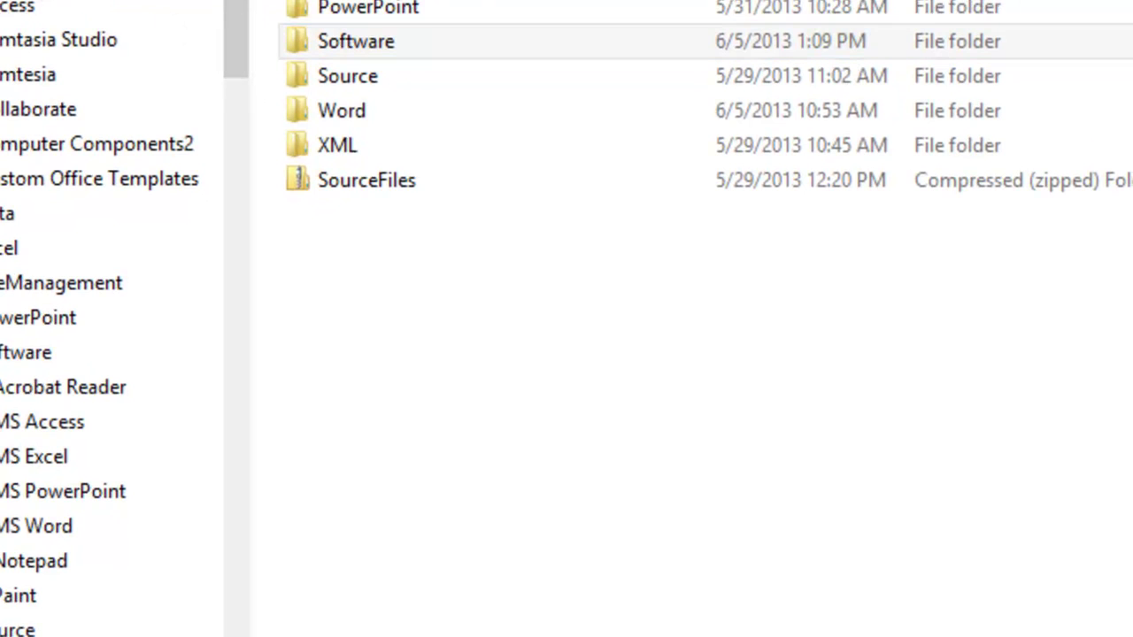
pyautogui.click(452, 352)
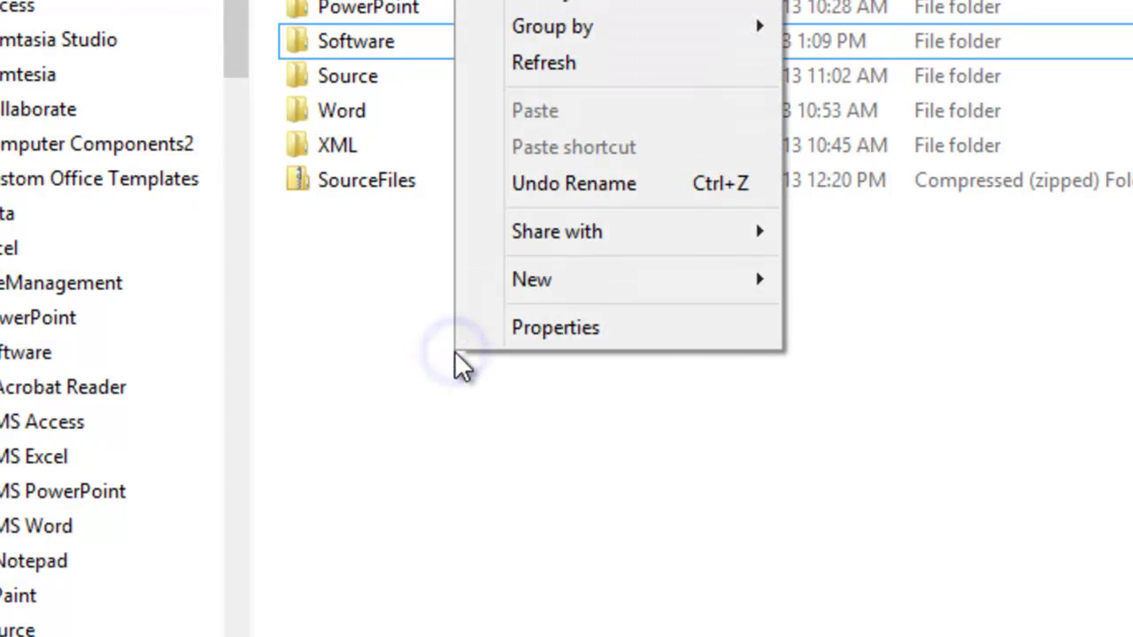
# Step: Create a new folder named 'Computer Components' in Documents
pyautogui.click(588, 280)
pyautogui.click(921, 270)
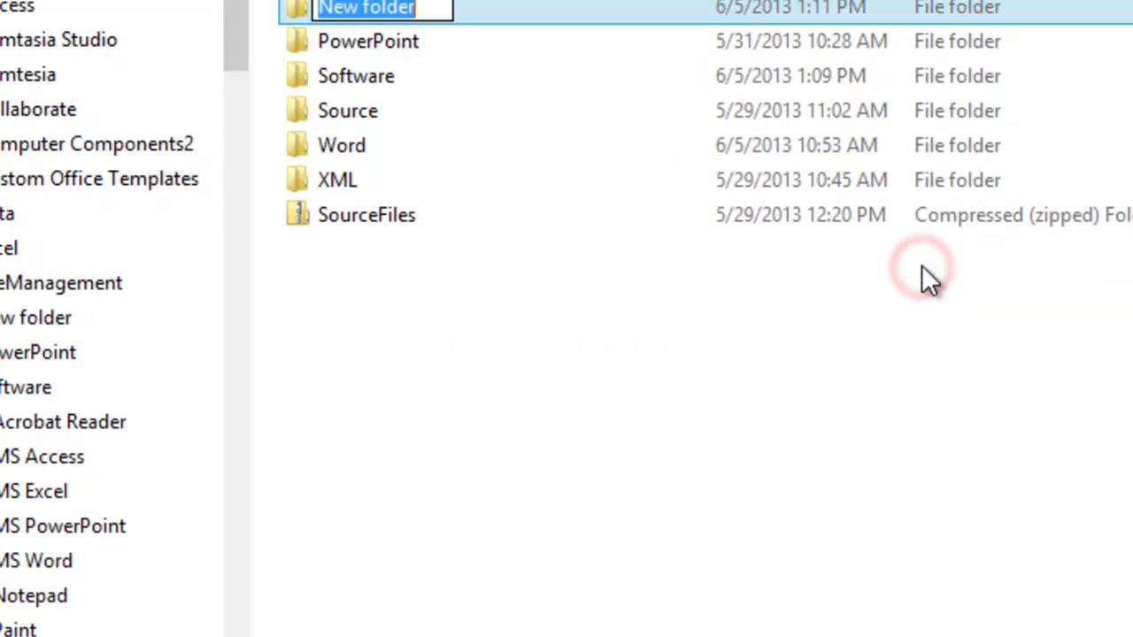
pyautogui.write('Co')
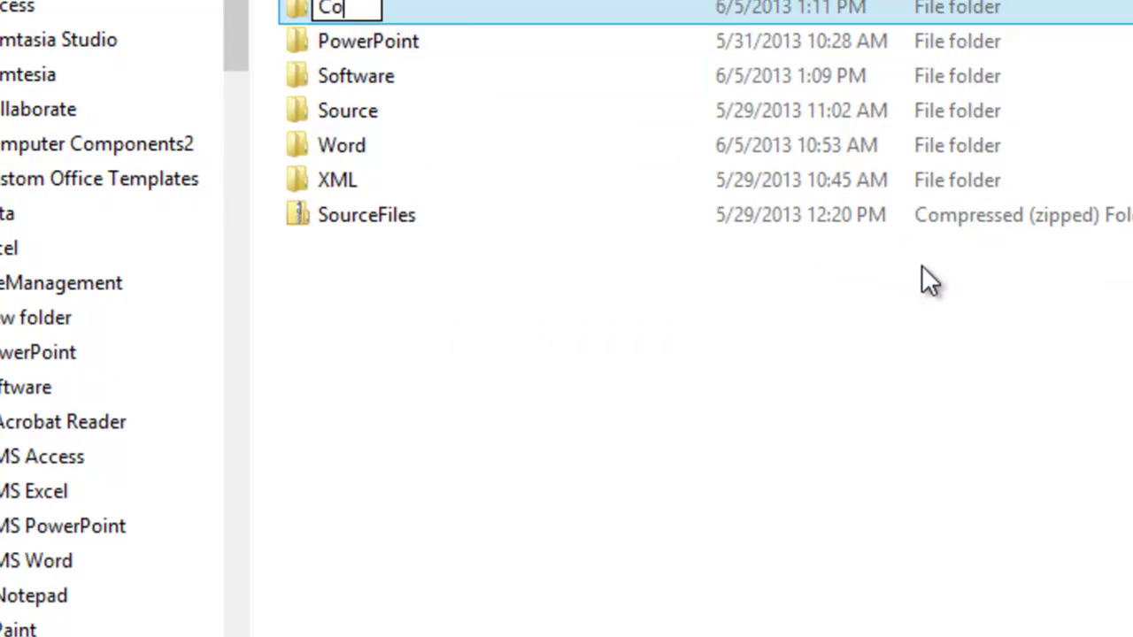
pyautogui.write('mputer Computer C')
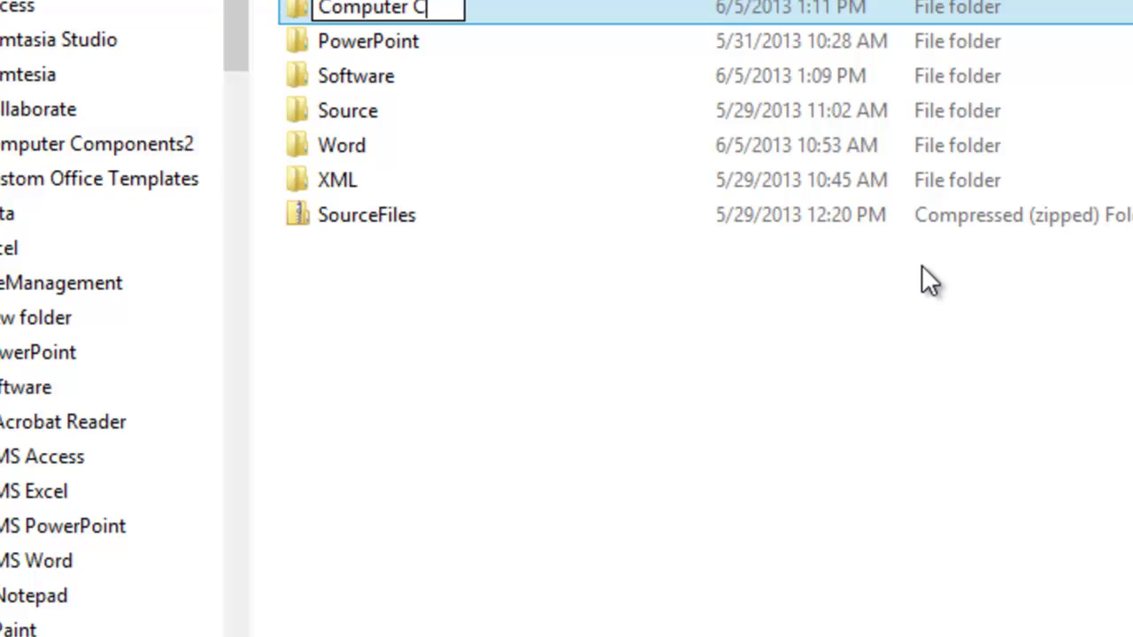
pyautogui.write('ponents')
pyautogui.press('Return')
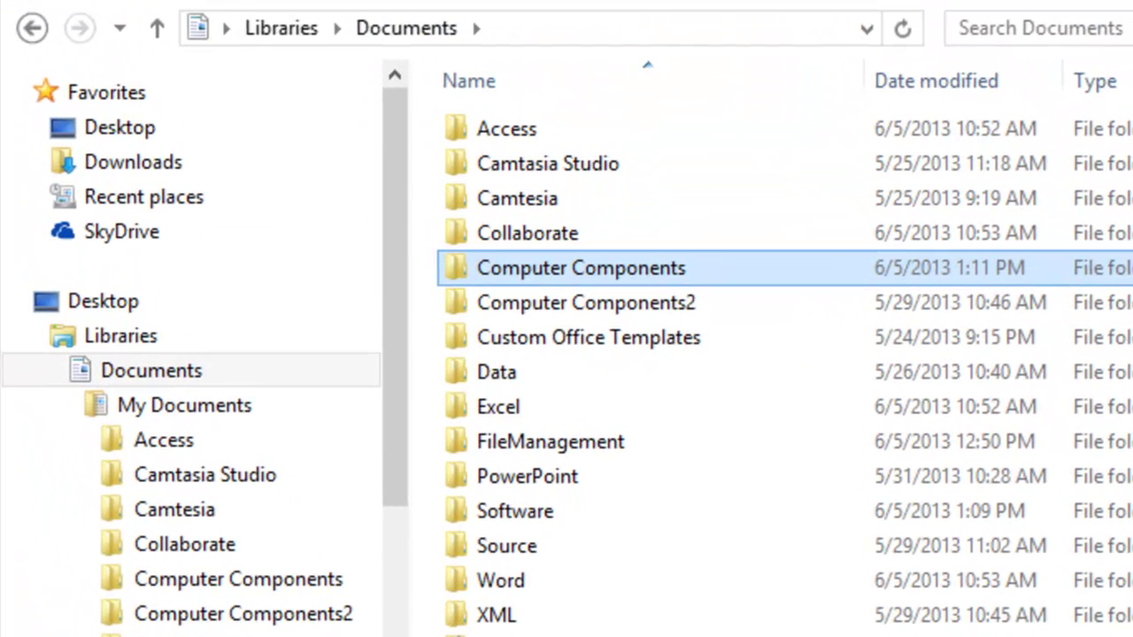
pyautogui.click(587, 102)
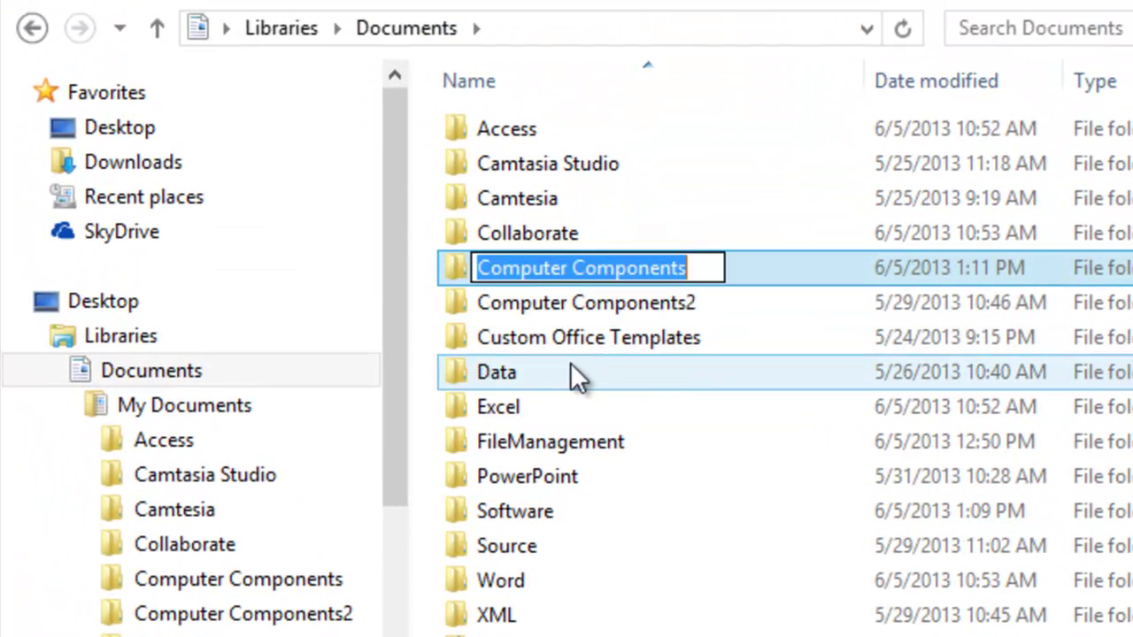
pyautogui.click(524, 516)
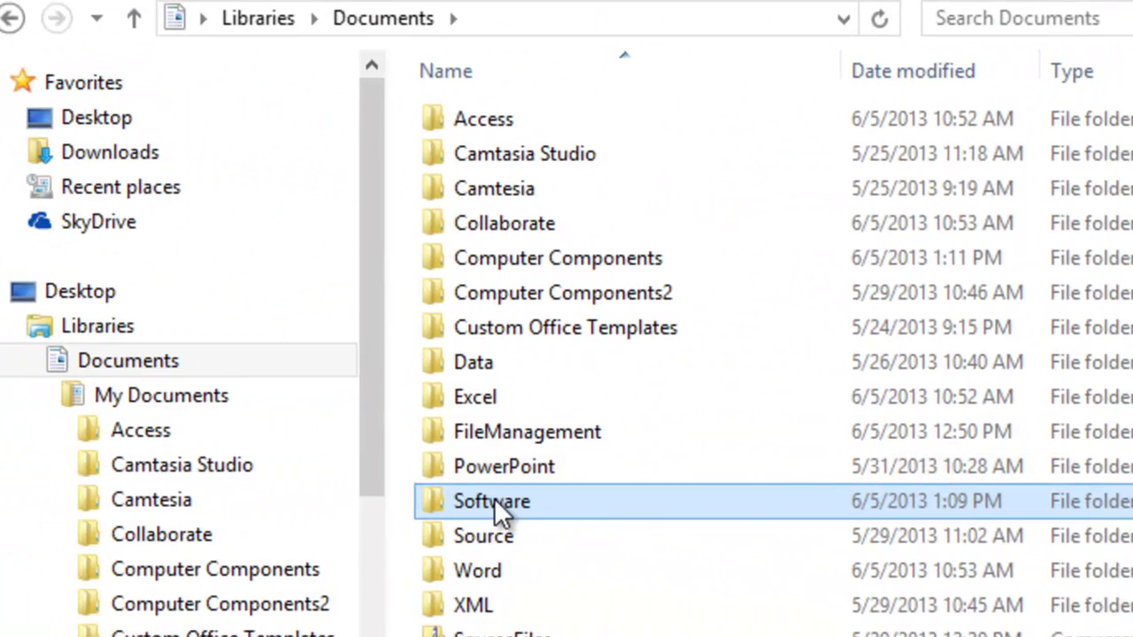
pyautogui.moveTo(494, 507)
pyautogui.mouseDown()
pyautogui.moveTo(492, 257)
pyautogui.moveTo(494, 513)
pyautogui.moveTo(494, 499)
pyautogui.mouseUp()
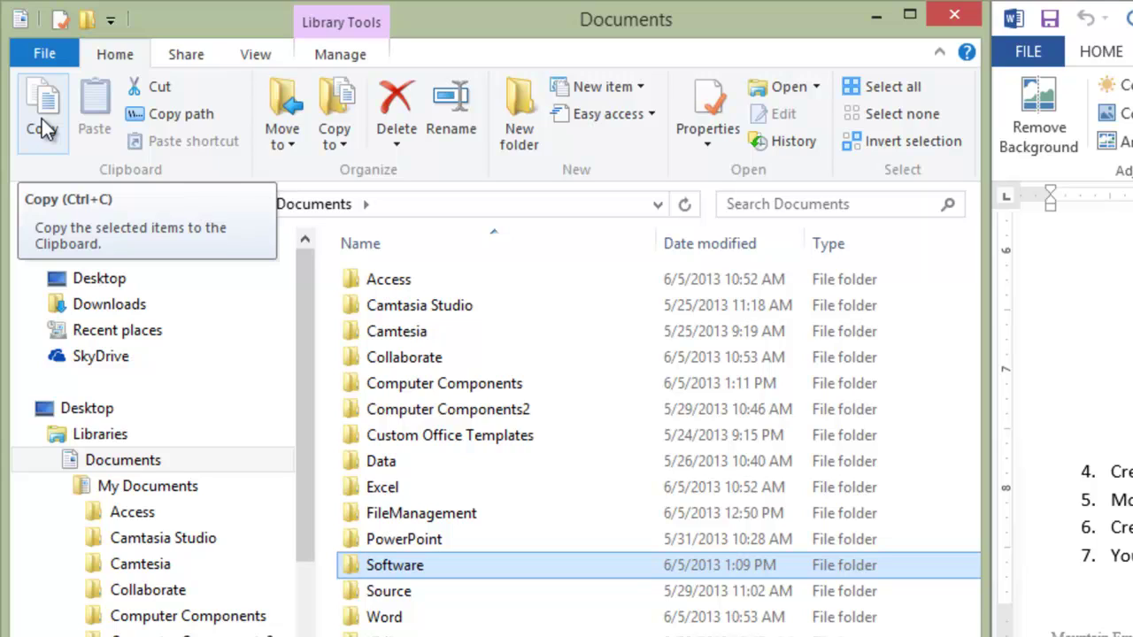
pyautogui.click(160, 89)
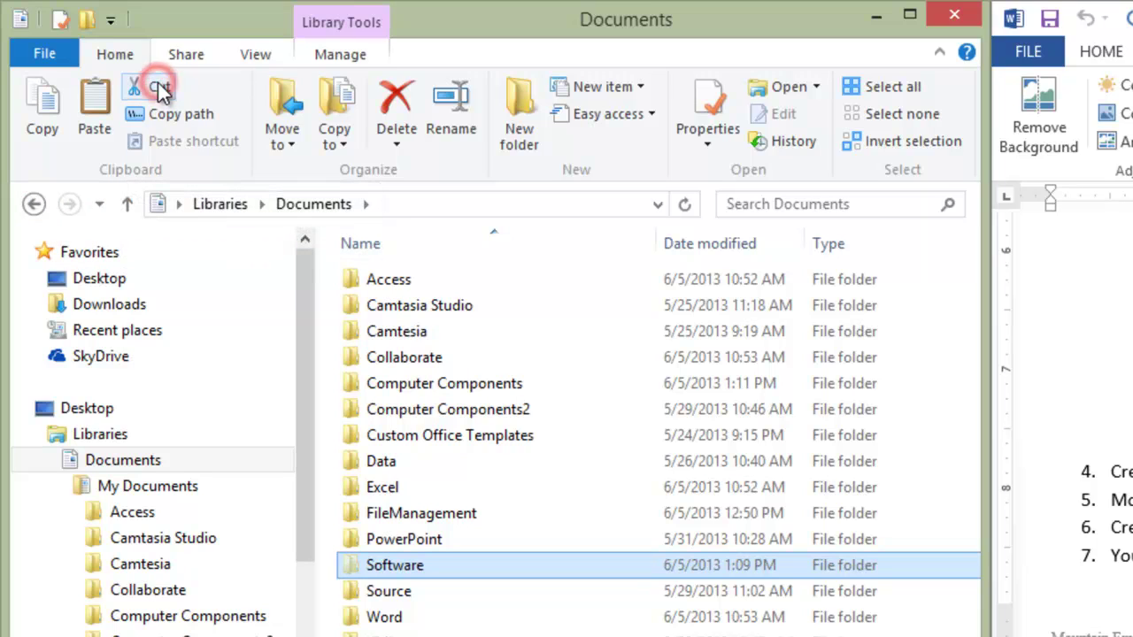
pyautogui.doubleClick(422, 392)
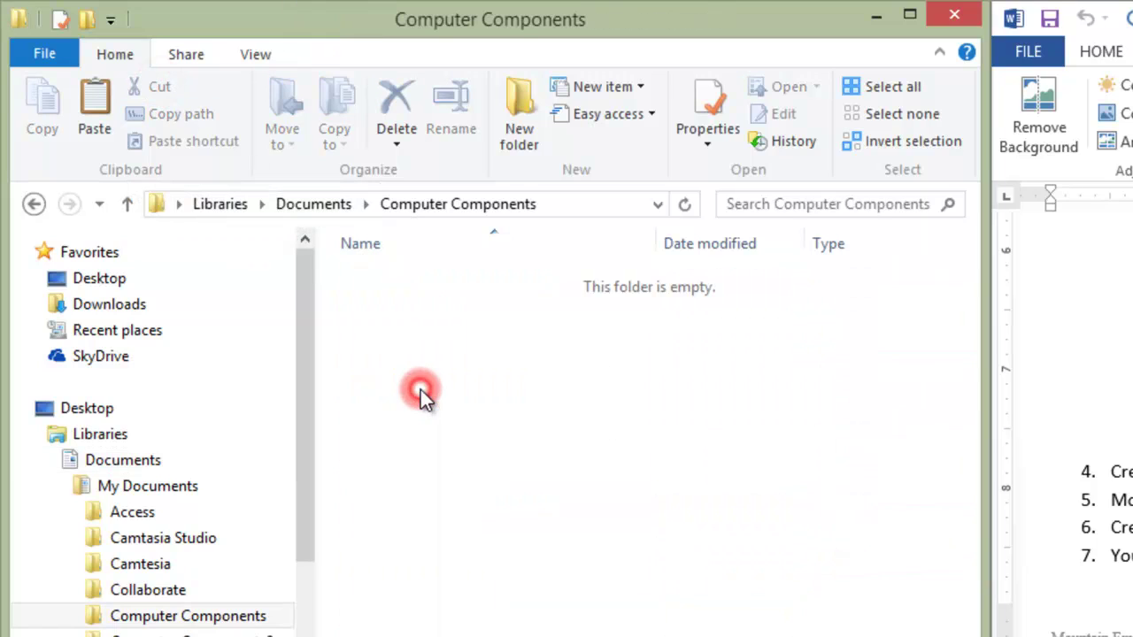
pyautogui.click(99, 99)
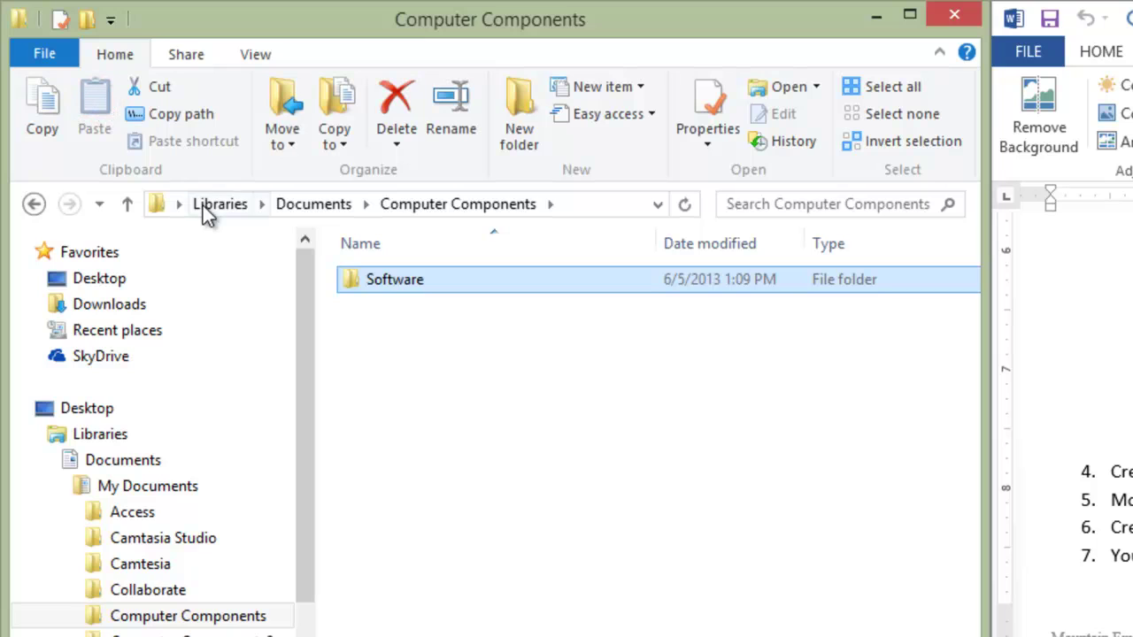
pyautogui.click(321, 206)
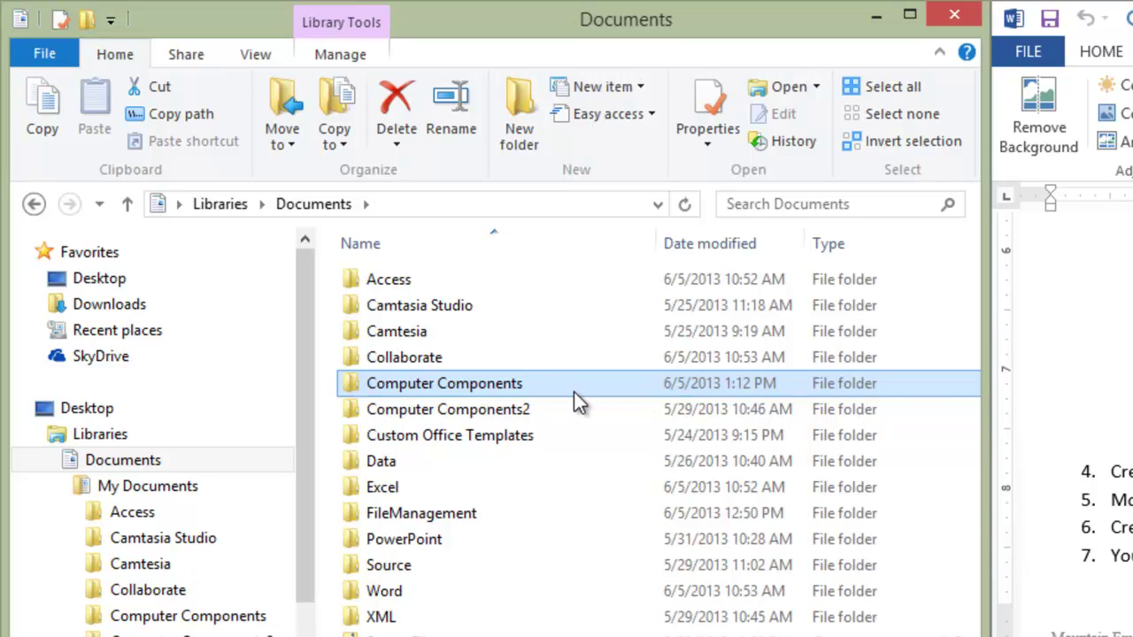
pyautogui.doubleClick(470, 379)
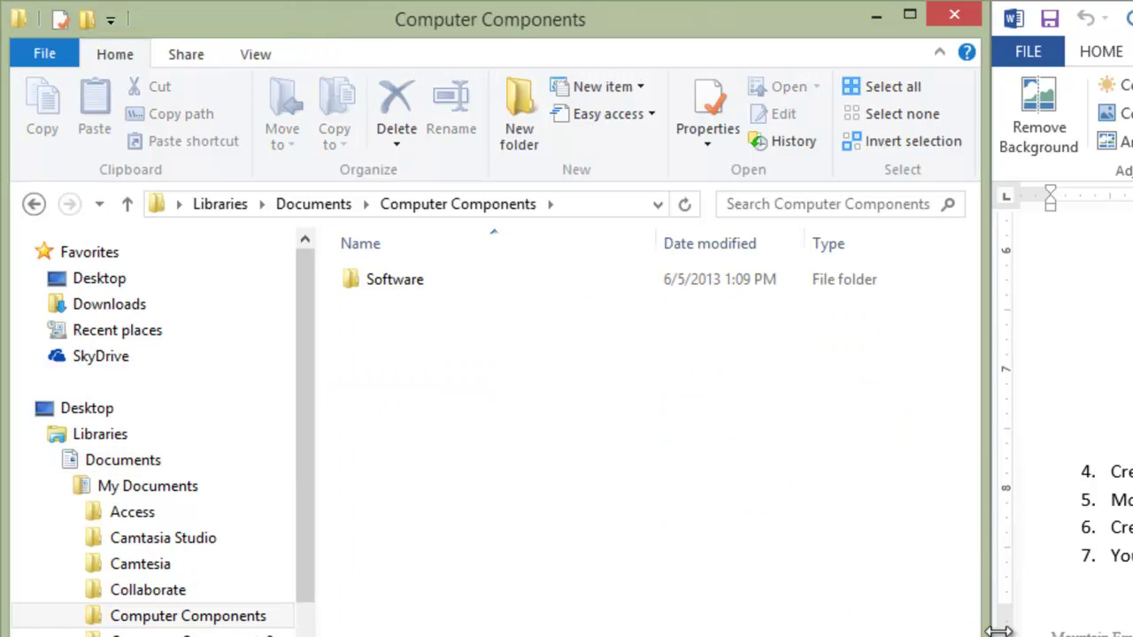
pyautogui.doubleClick(405, 285)
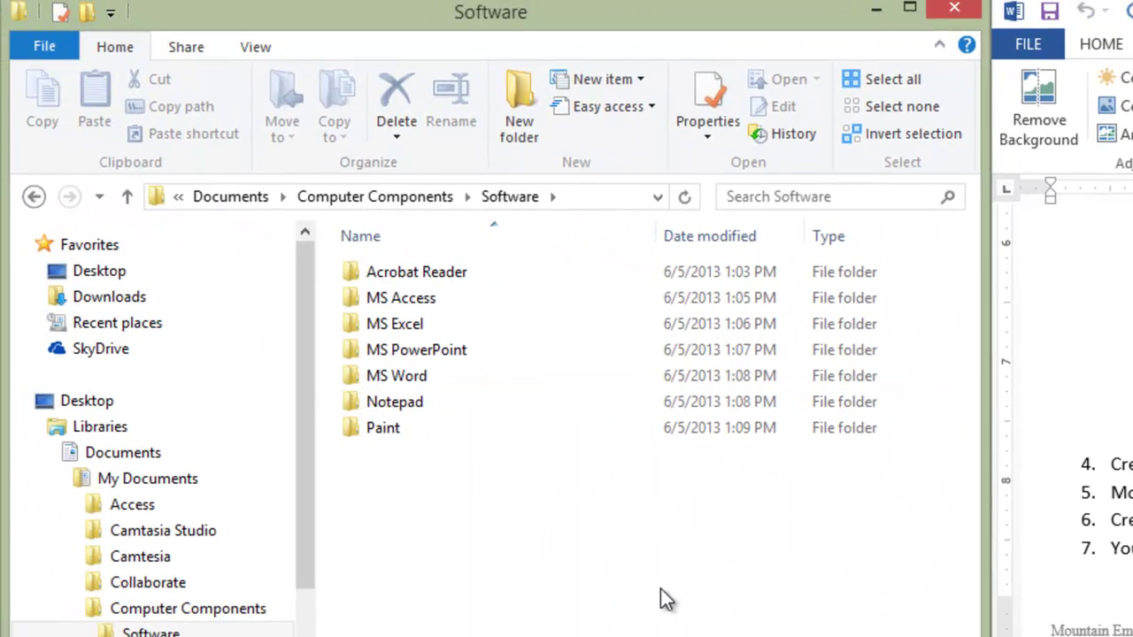
pyautogui.click(420, 197)
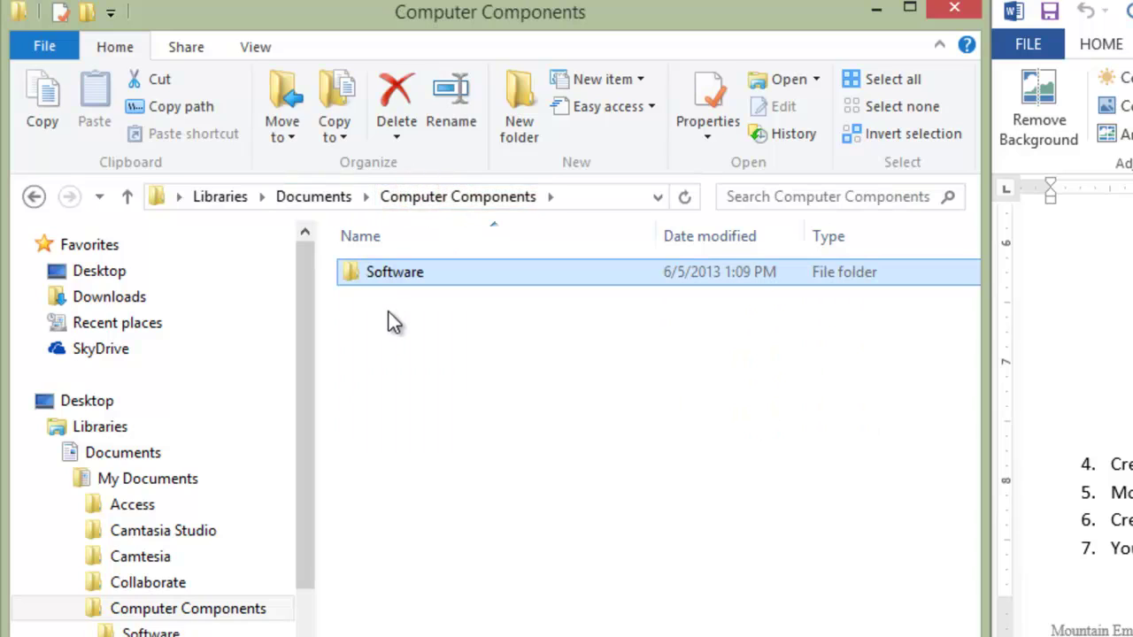
pyautogui.rightClick(447, 386)
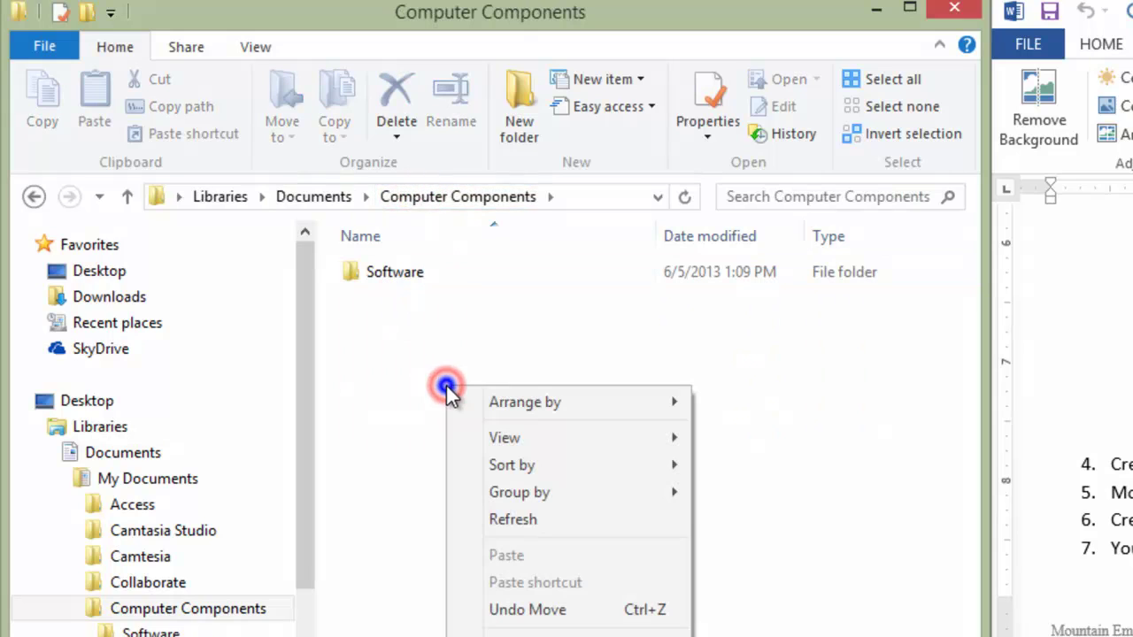
pyautogui.click(403, 211)
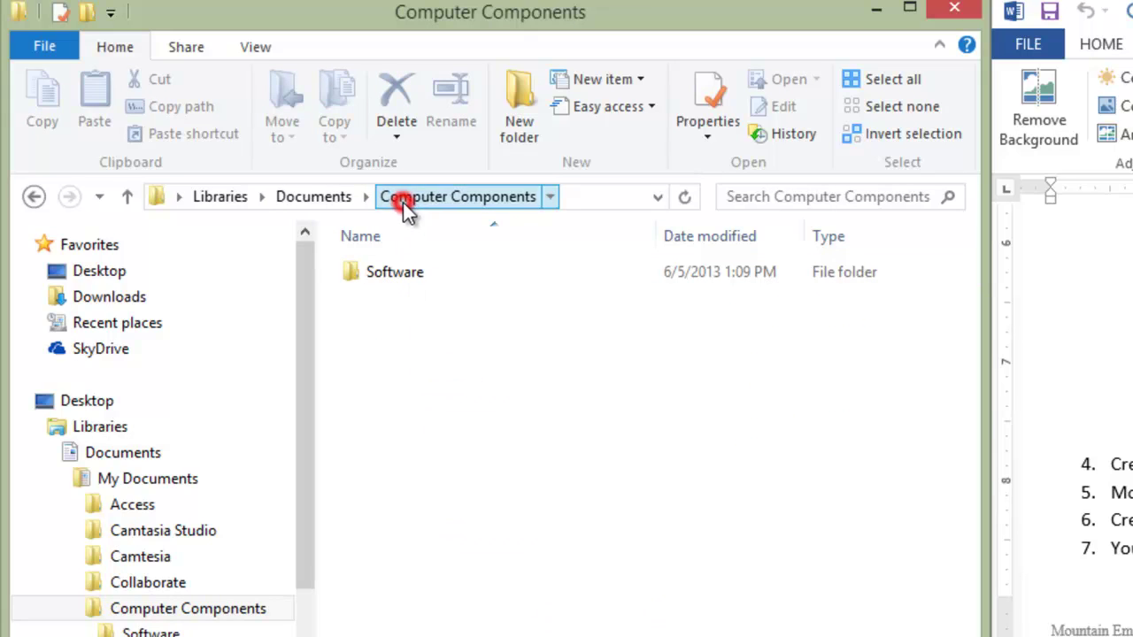
pyautogui.click(386, 277)
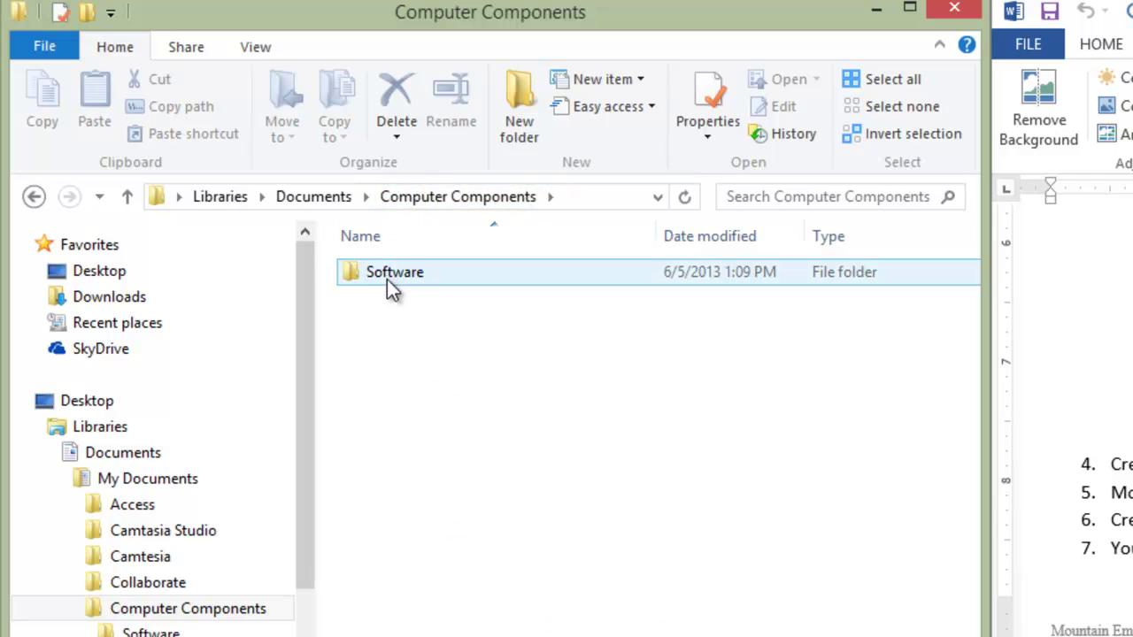
pyautogui.click(482, 392)
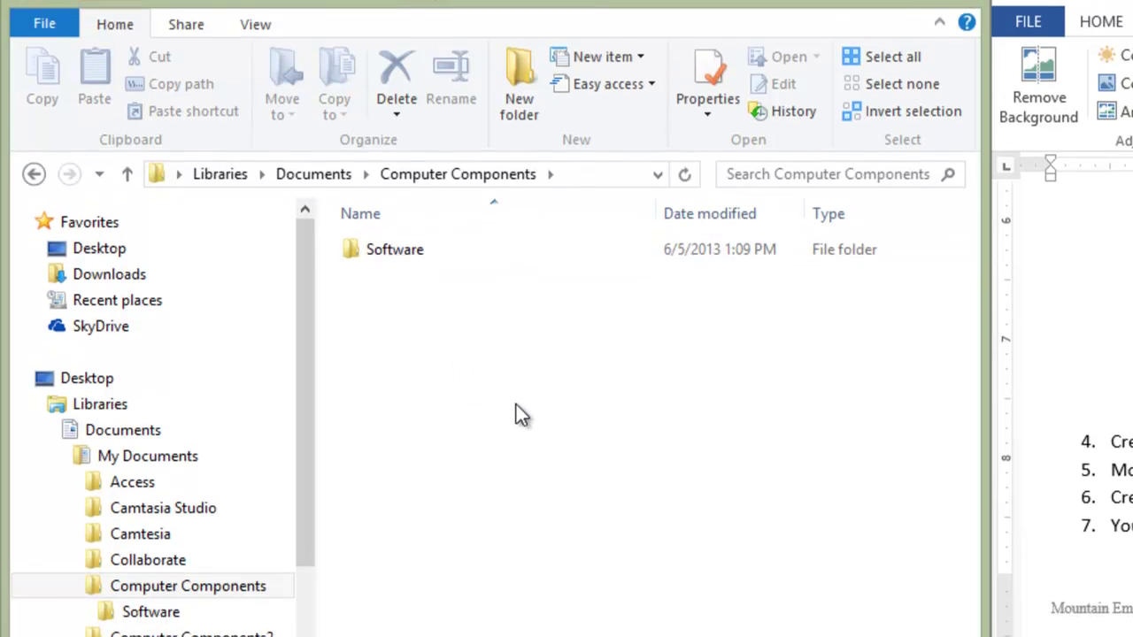
# Step: Create a new folder named 'Hardware' inside Computer Components, next to Software
pyautogui.rightClick(517, 412)
pyautogui.moveTo(598, 636)
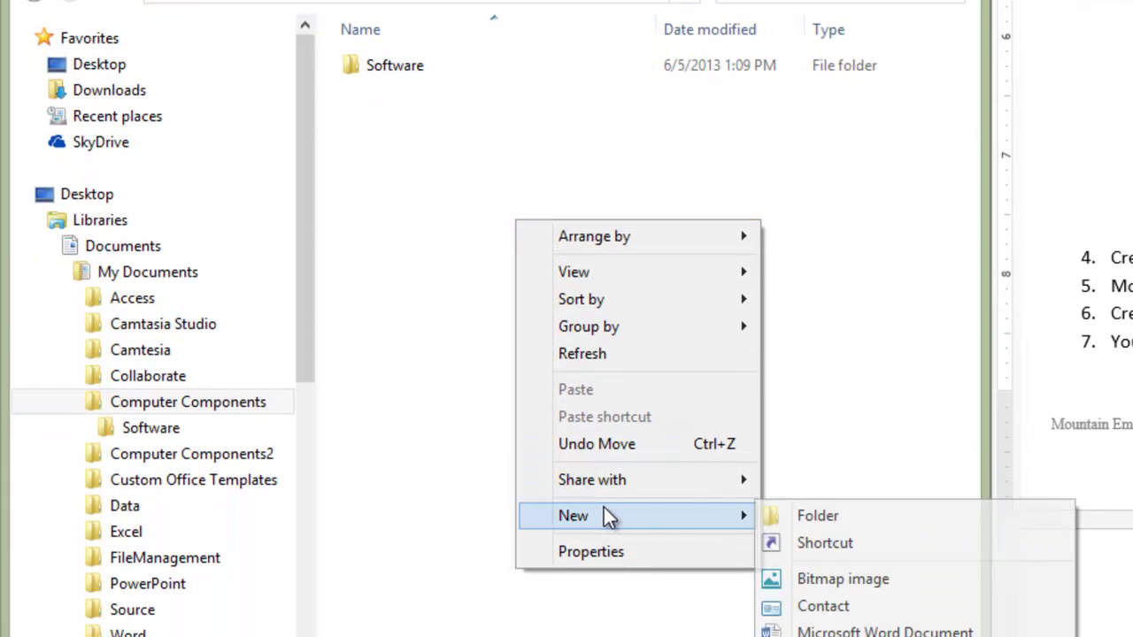
pyautogui.click(809, 517)
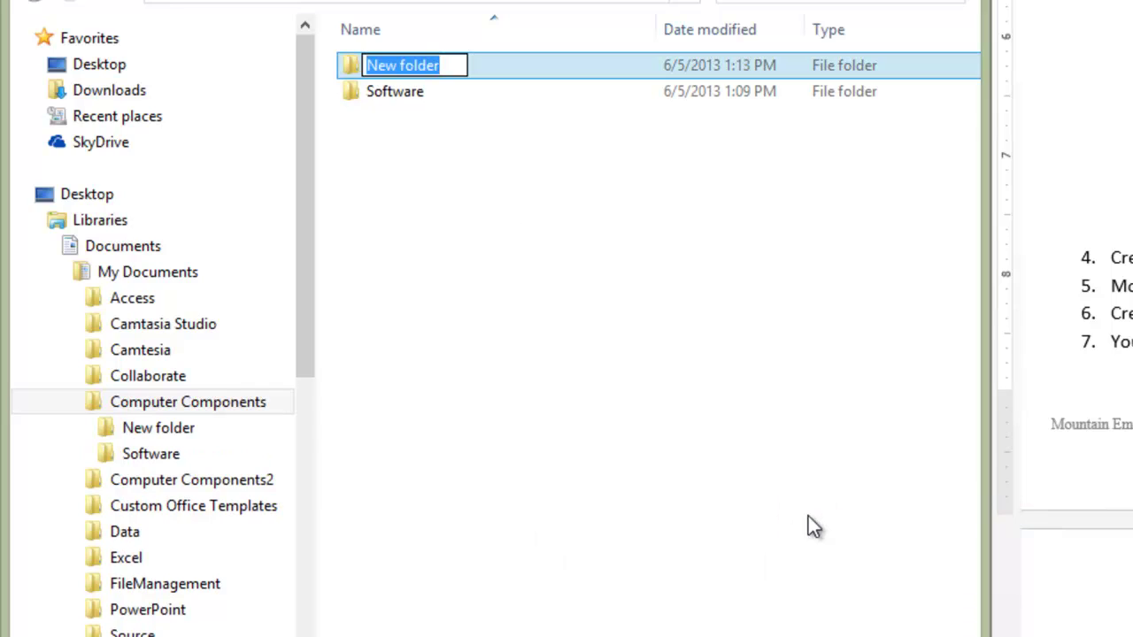
pyautogui.write('H')
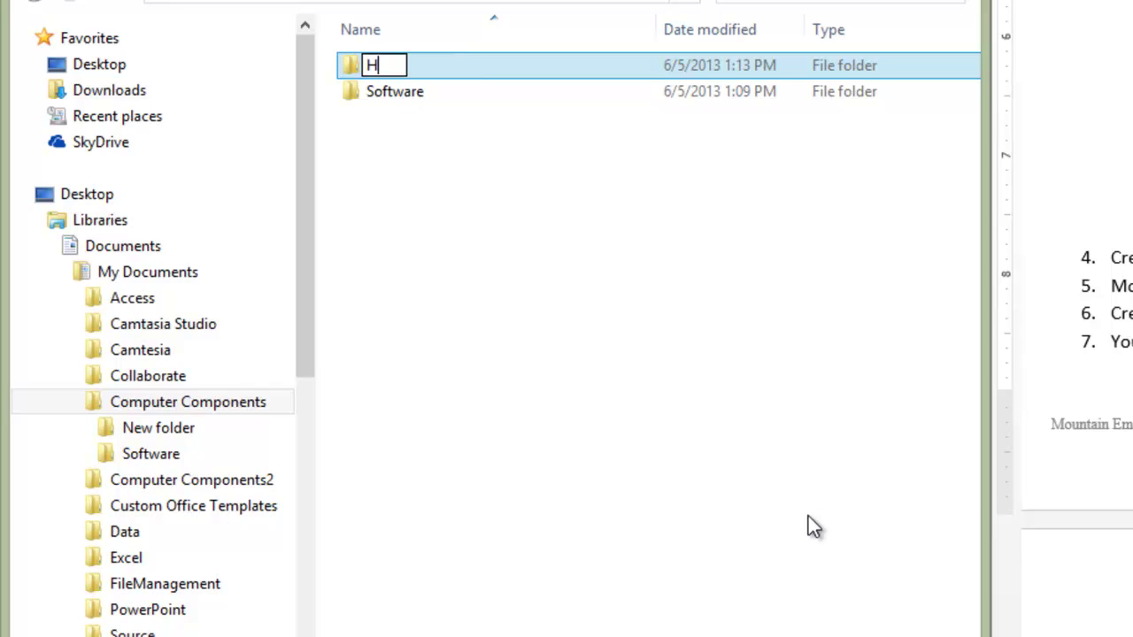
pyautogui.write('ardware')
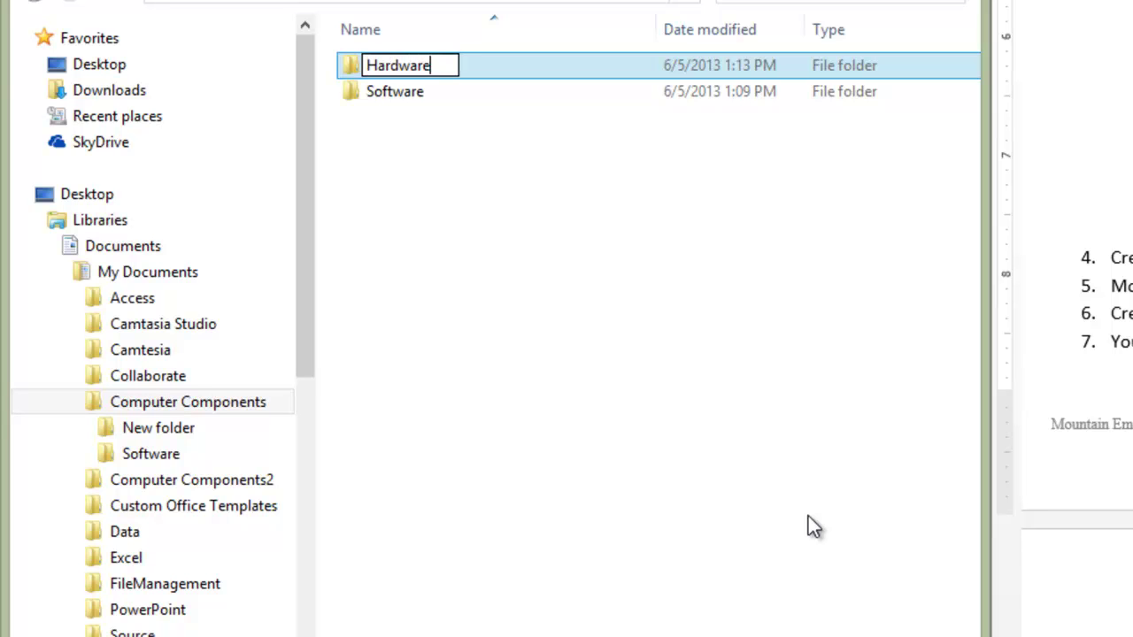
pyautogui.press('Return')
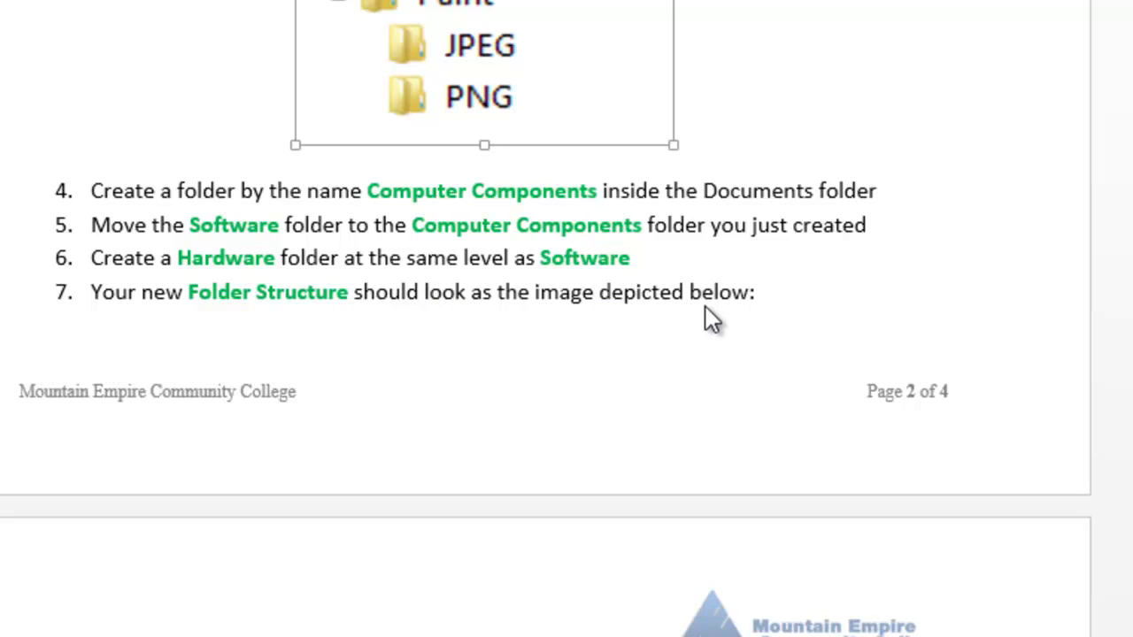
# Step: Scroll Word to the page 3 folder diagram and re-expand Computer Components in Explorer's tree
pyautogui.click(771, 305)
pyautogui.moveTo(1122, 261); pyautogui.dragTo(1127, 379)
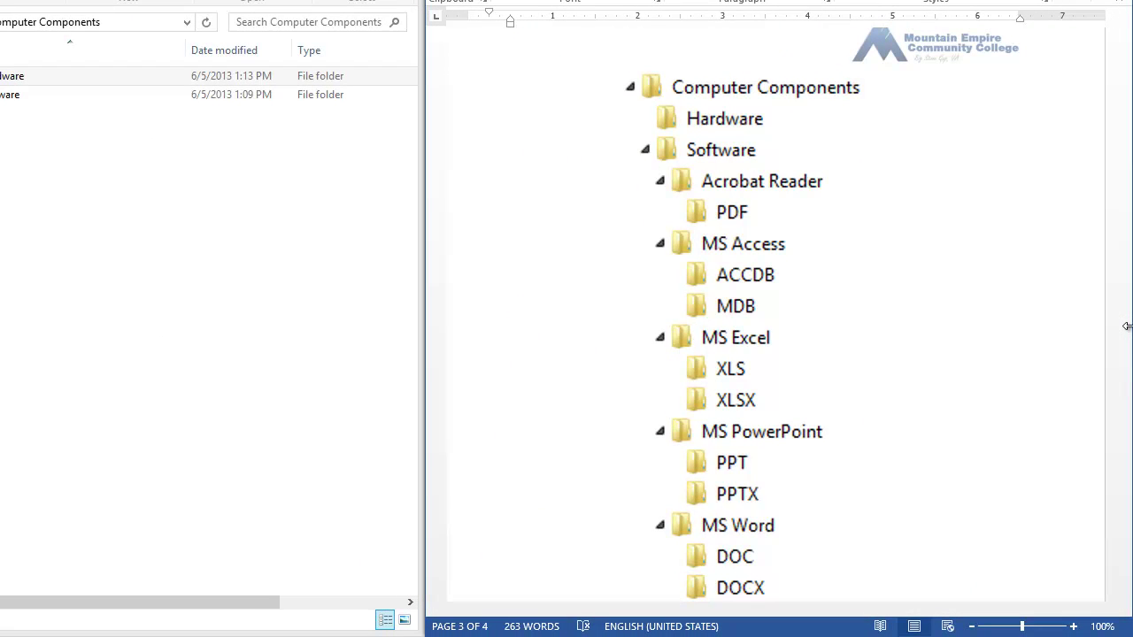
pyautogui.moveTo(1122, 320)
pyautogui.mouseDown()
pyautogui.moveTo(1130, 372)
pyautogui.moveTo(1128, 324)
pyautogui.mouseUp()
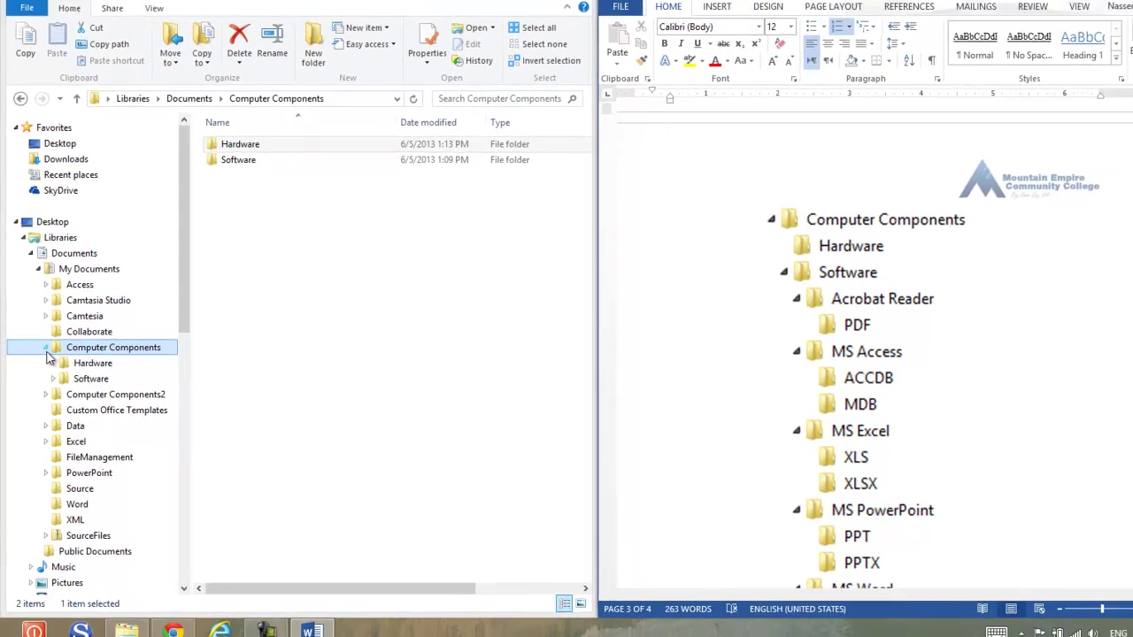
pyautogui.click(47, 348)
pyautogui.click(47, 348)
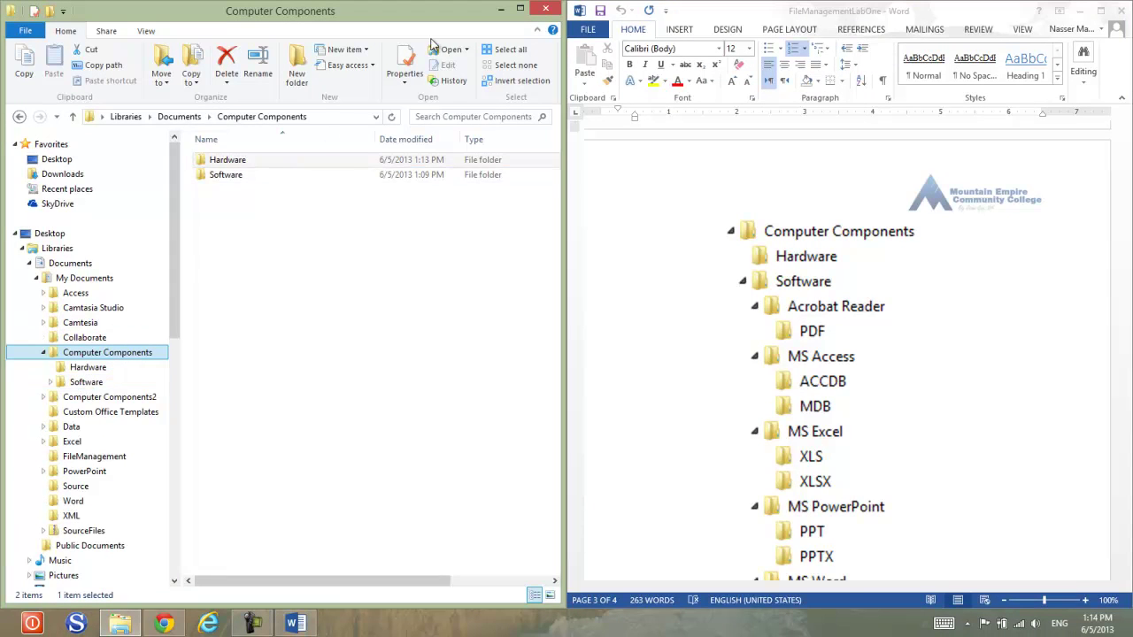
# Step: Maximize Explorer and return to the earlier Computer Components location from the recent locations list
pyautogui.click(520, 9)
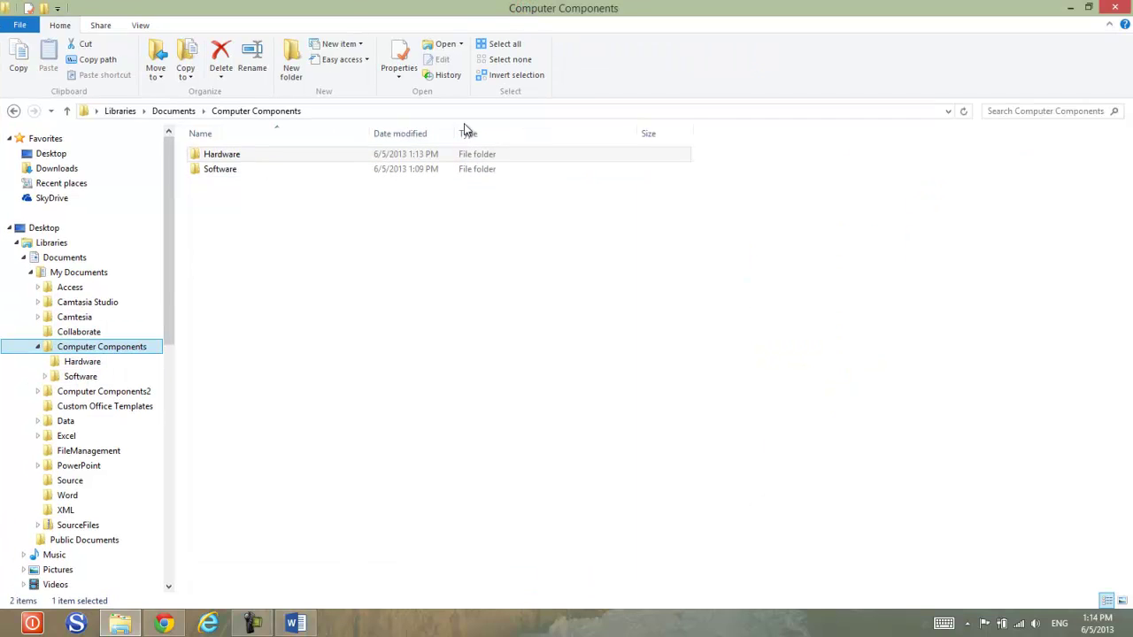
pyautogui.click(50, 112)
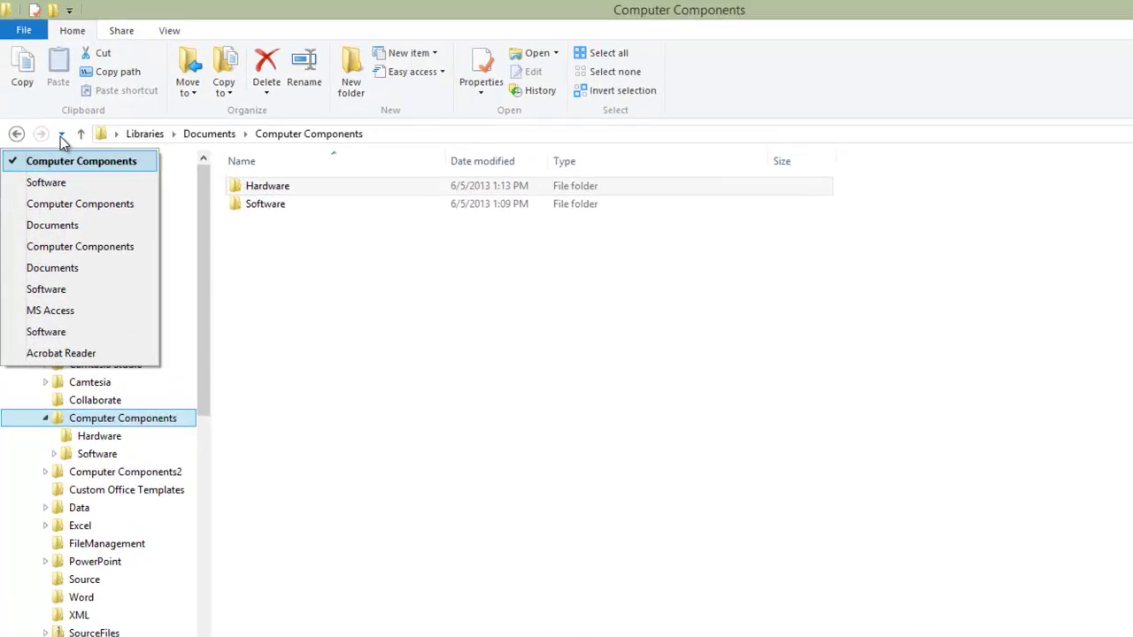
pyautogui.click(94, 209)
pyautogui.click(94, 209)
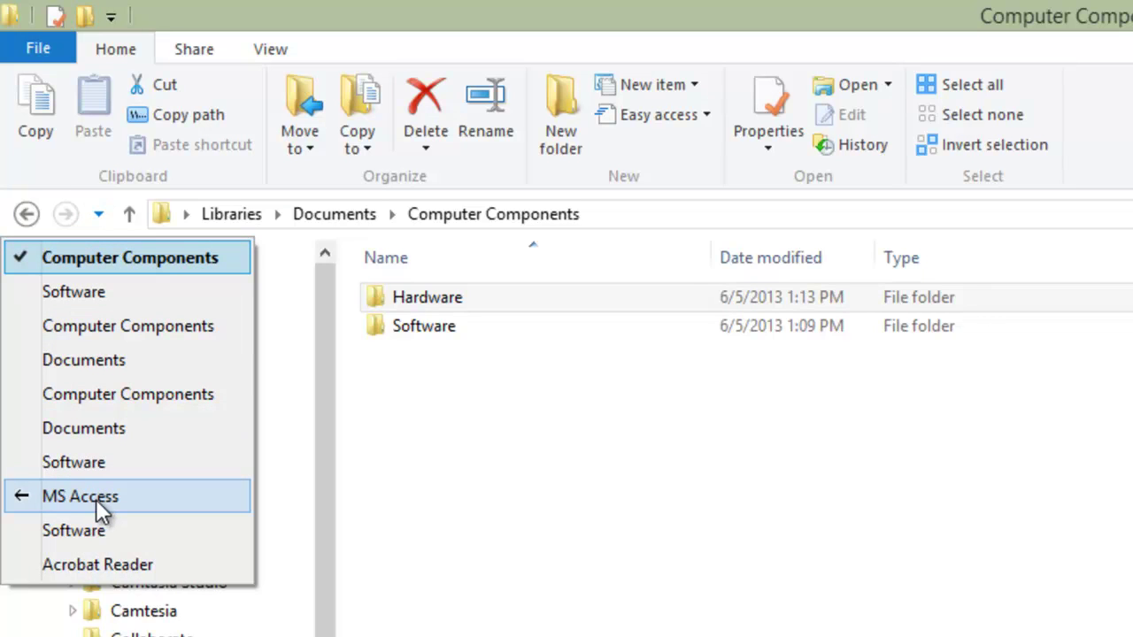
pyautogui.click(95, 394)
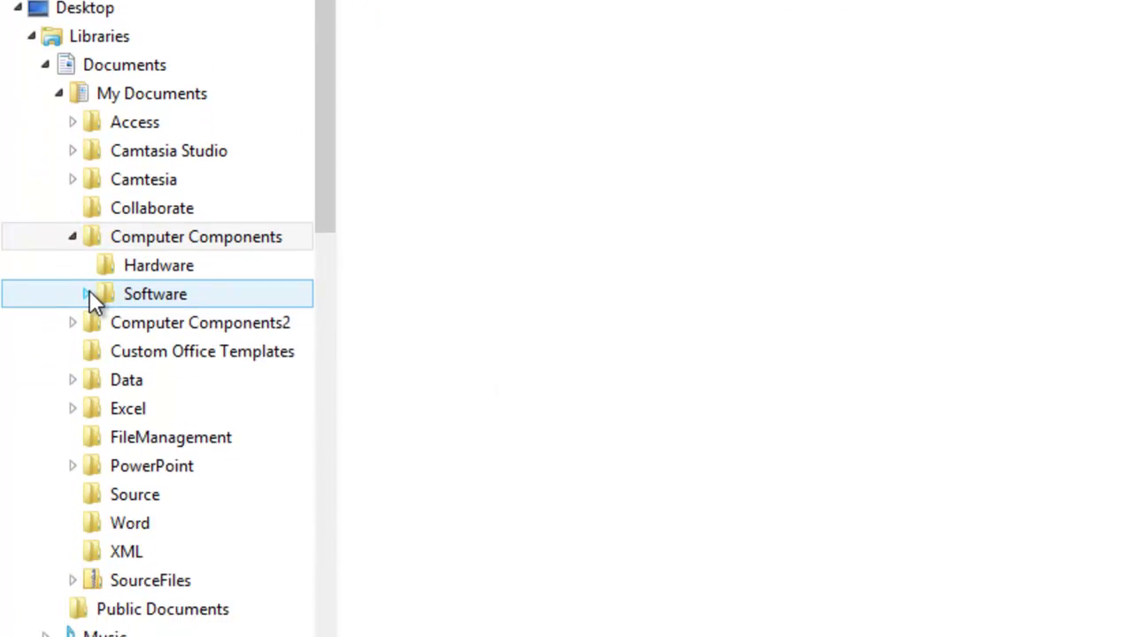
# Step: Expand Software and all seven program folders in the tree to show their file-type subfolders
pyautogui.click(87, 626)
pyautogui.click(99, 636)
pyautogui.click(98, 365)
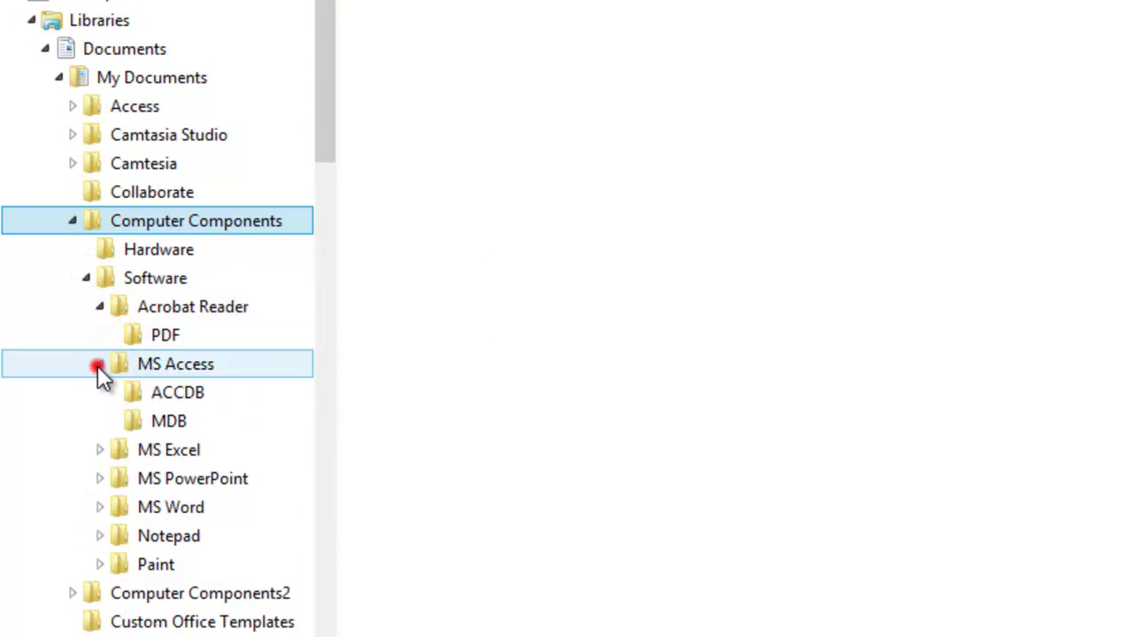
pyautogui.moveTo(318, 26); pyautogui.dragTo(342, 143)
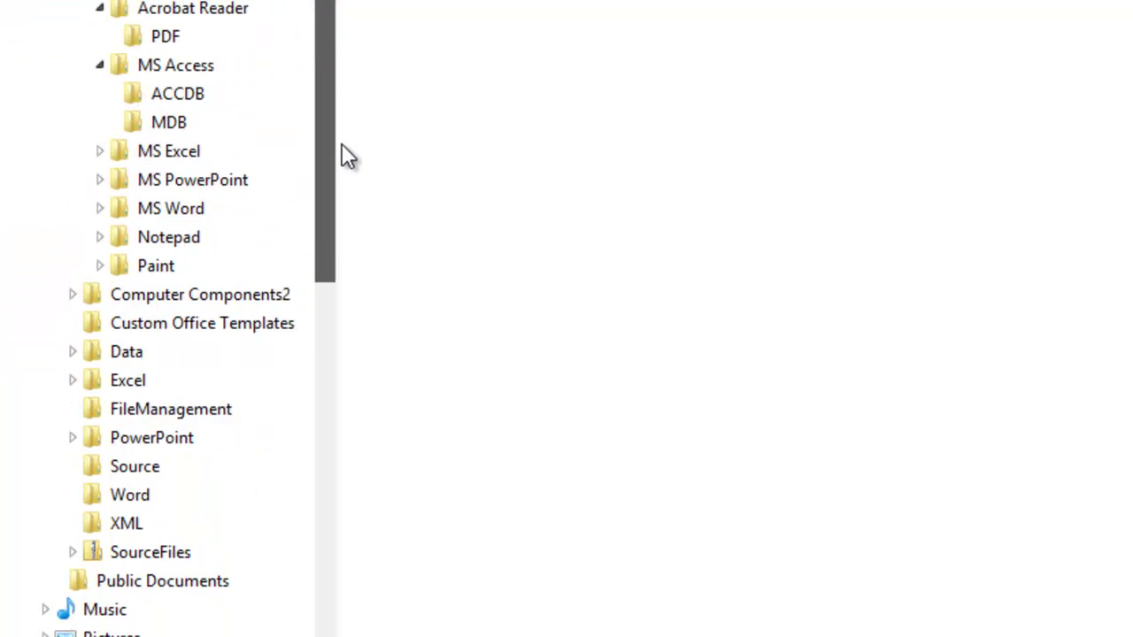
pyautogui.click(100, 151)
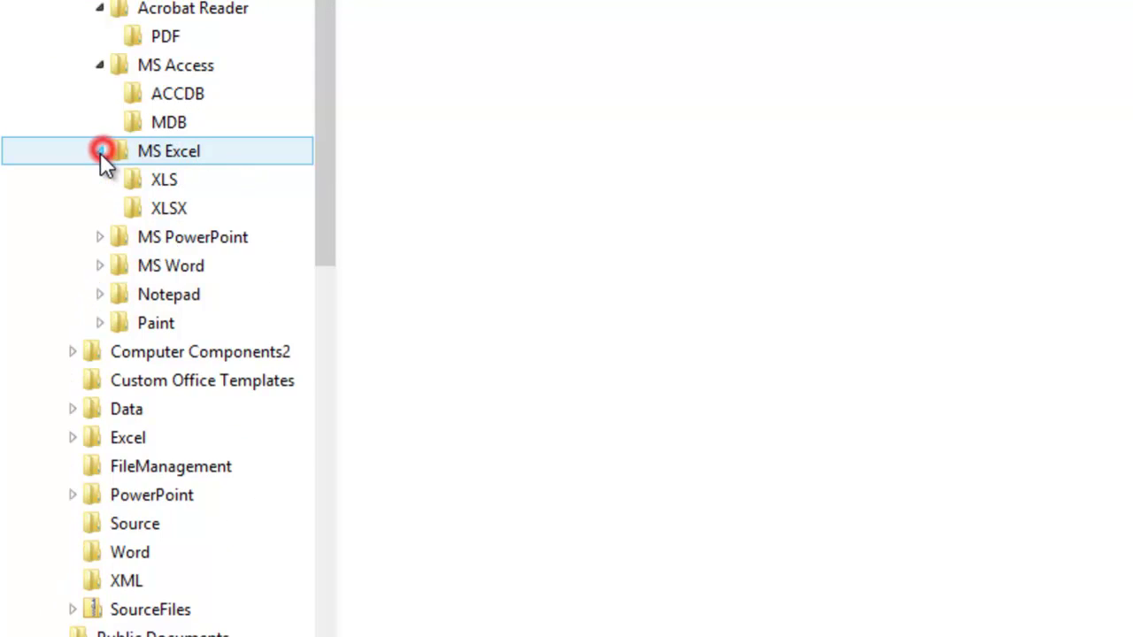
pyautogui.click(99, 237)
pyautogui.click(98, 323)
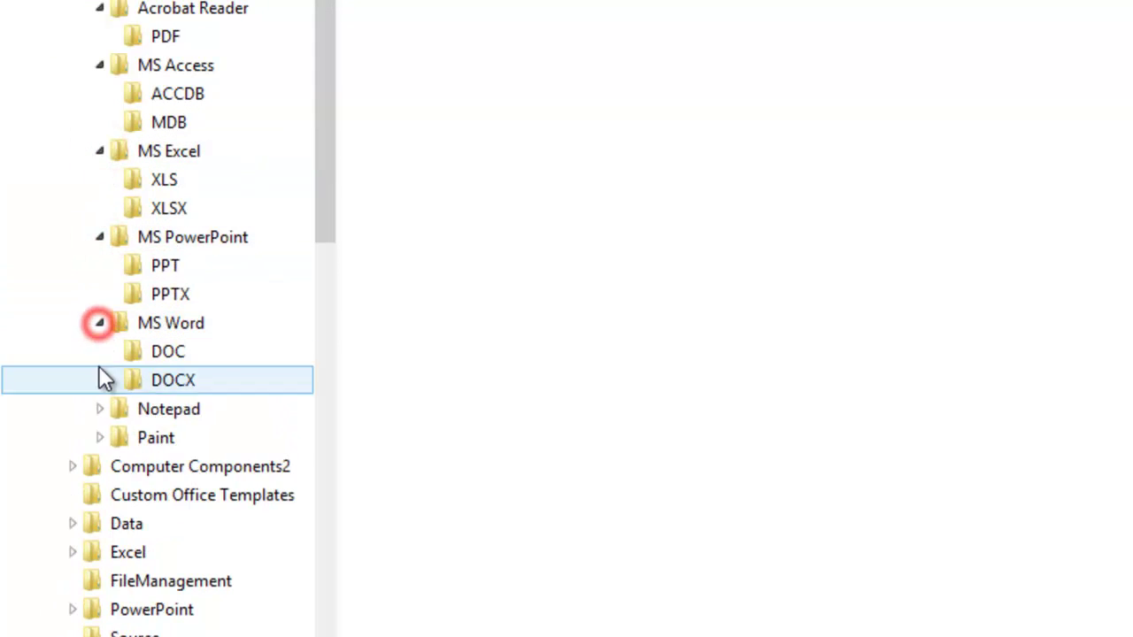
pyautogui.click(100, 409)
pyautogui.click(100, 467)
pyautogui.moveTo(330, 53)
pyautogui.mouseDown()
pyautogui.moveTo(333, 110)
pyautogui.moveTo(332, 72)
pyautogui.mouseUp()
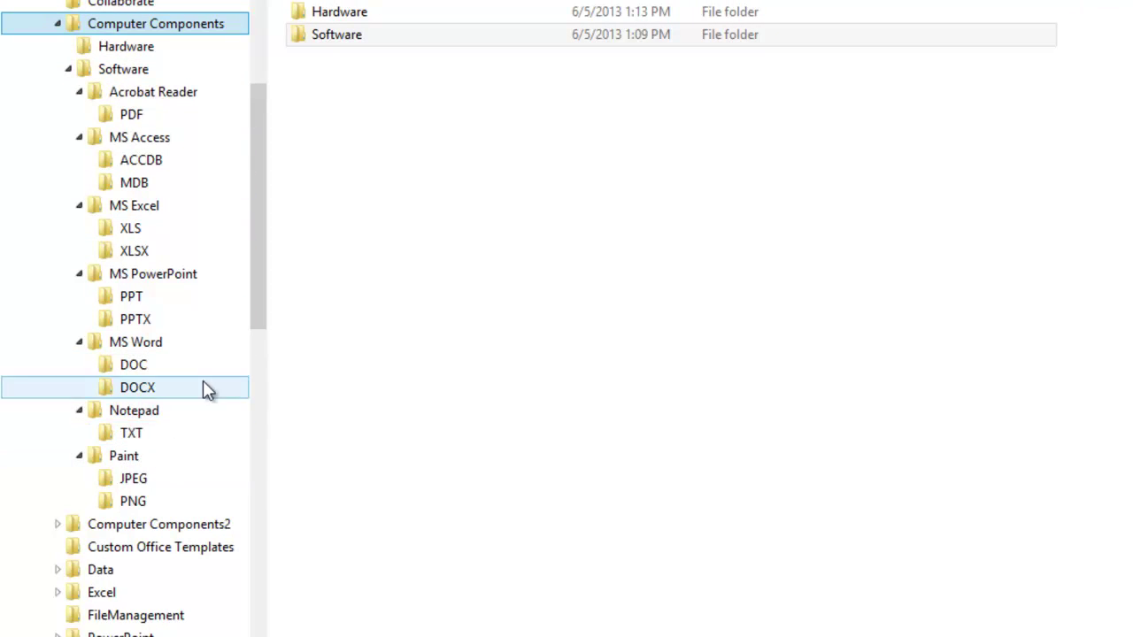
pyautogui.moveTo(255, 252); pyautogui.dragTo(256, 198)
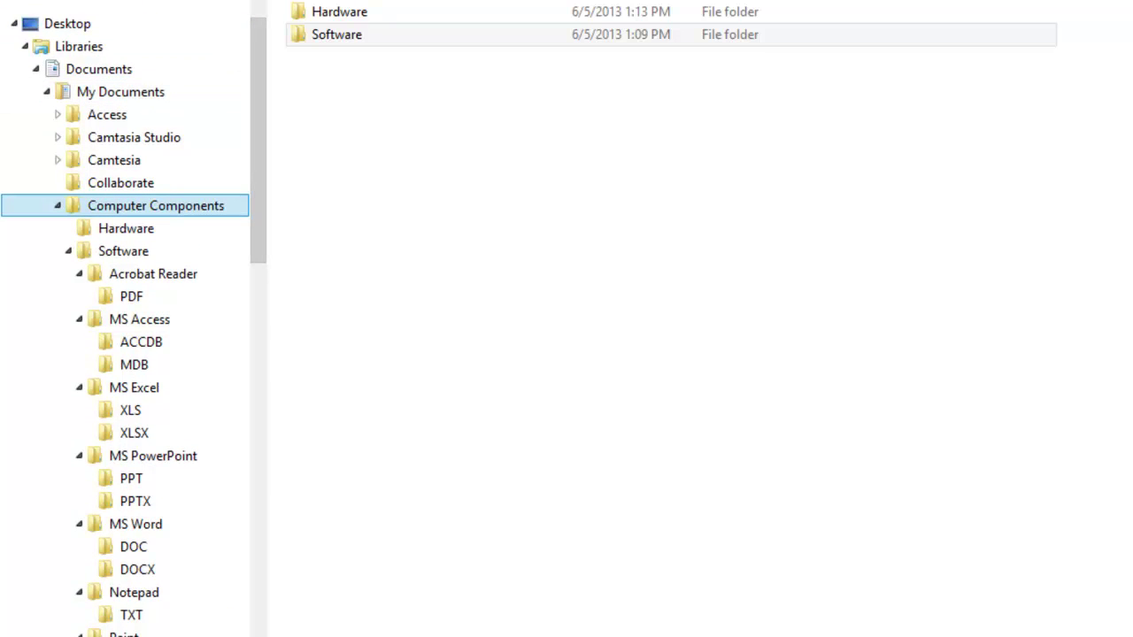
# Step: Collapse each program folder under Software, from Acrobat Reader through Paint
pyautogui.click(68, 252)
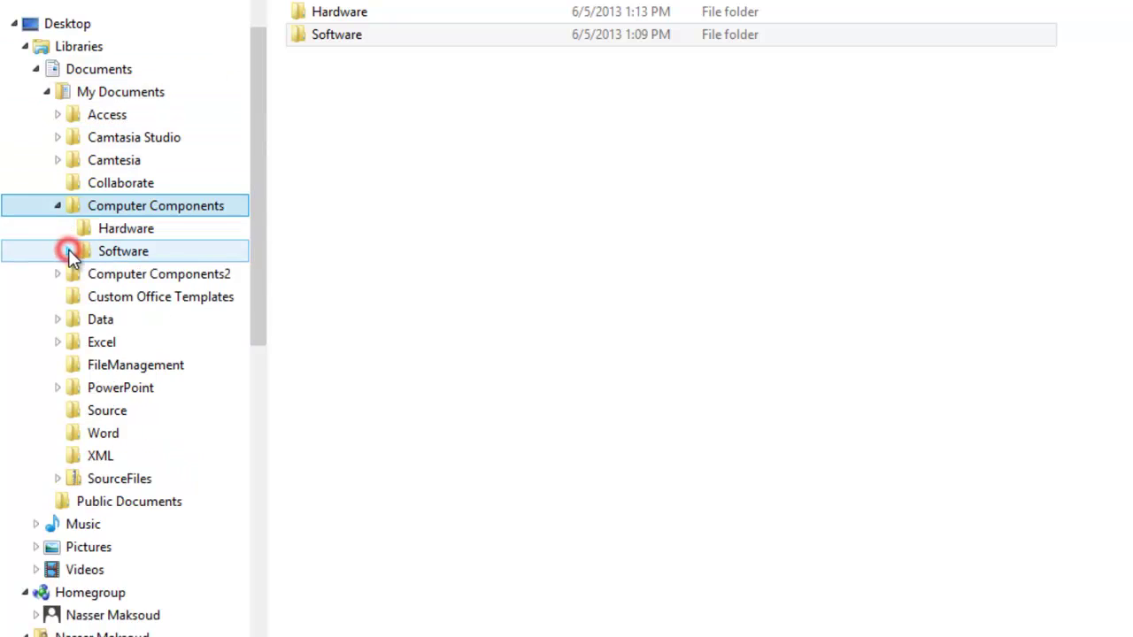
pyautogui.click(68, 251)
pyautogui.click(81, 251)
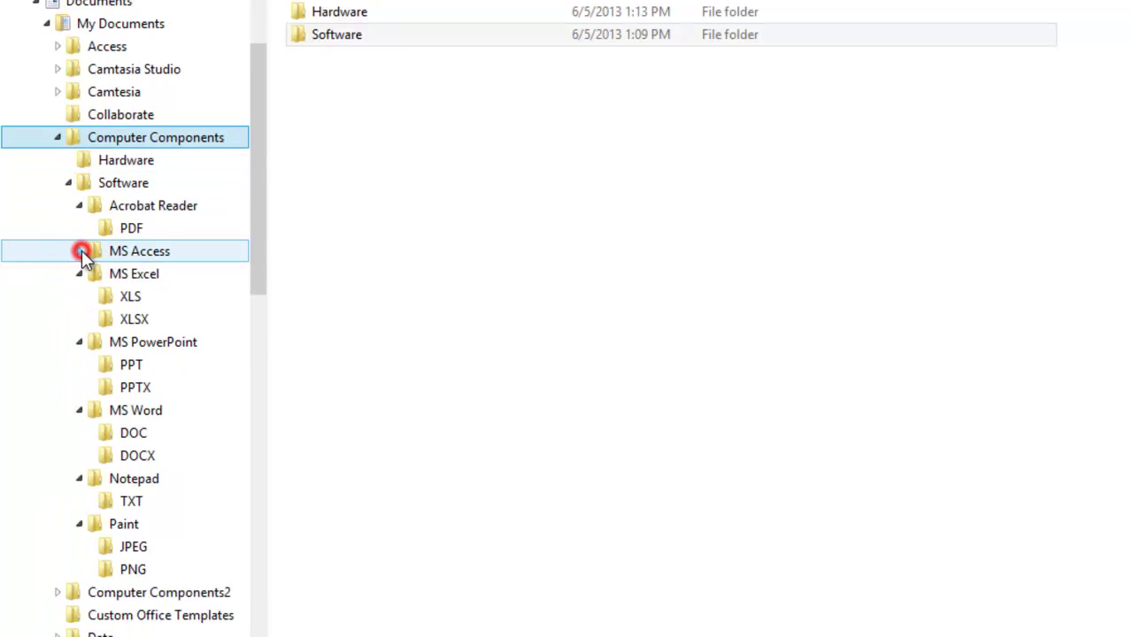
pyautogui.click(79, 205)
pyautogui.click(80, 251)
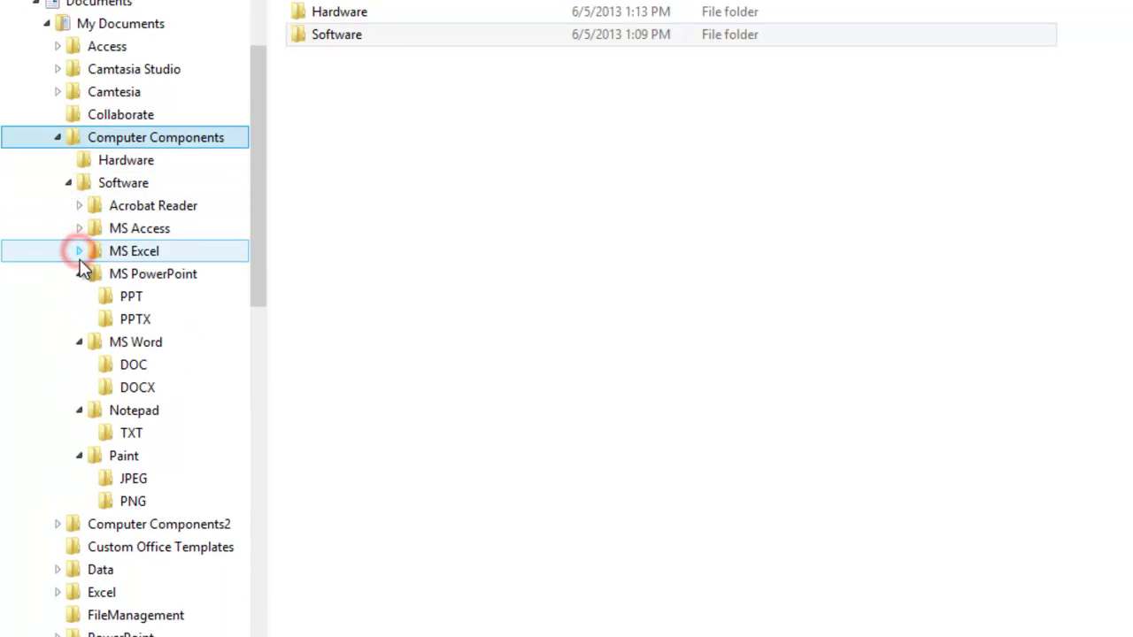
pyautogui.click(80, 273)
pyautogui.click(80, 297)
pyautogui.click(80, 319)
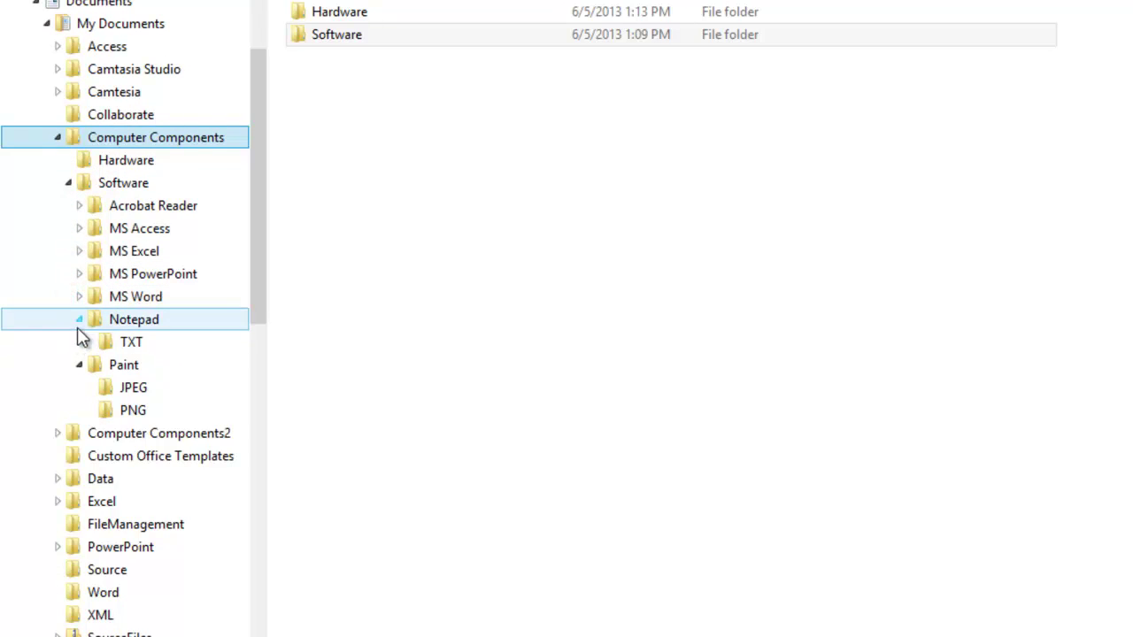
pyautogui.click(78, 320)
pyautogui.click(79, 342)
# Step: Collapse Software, Computer Components and My Documents, re-expand My Documents and select Computer Components
pyautogui.click(68, 182)
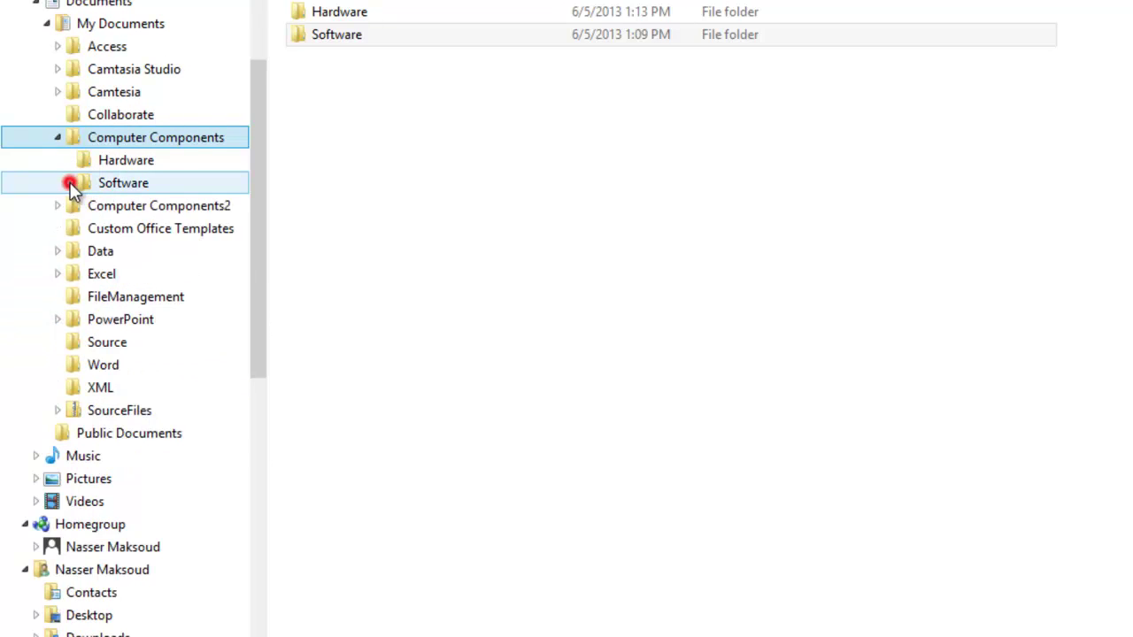
pyautogui.click(58, 137)
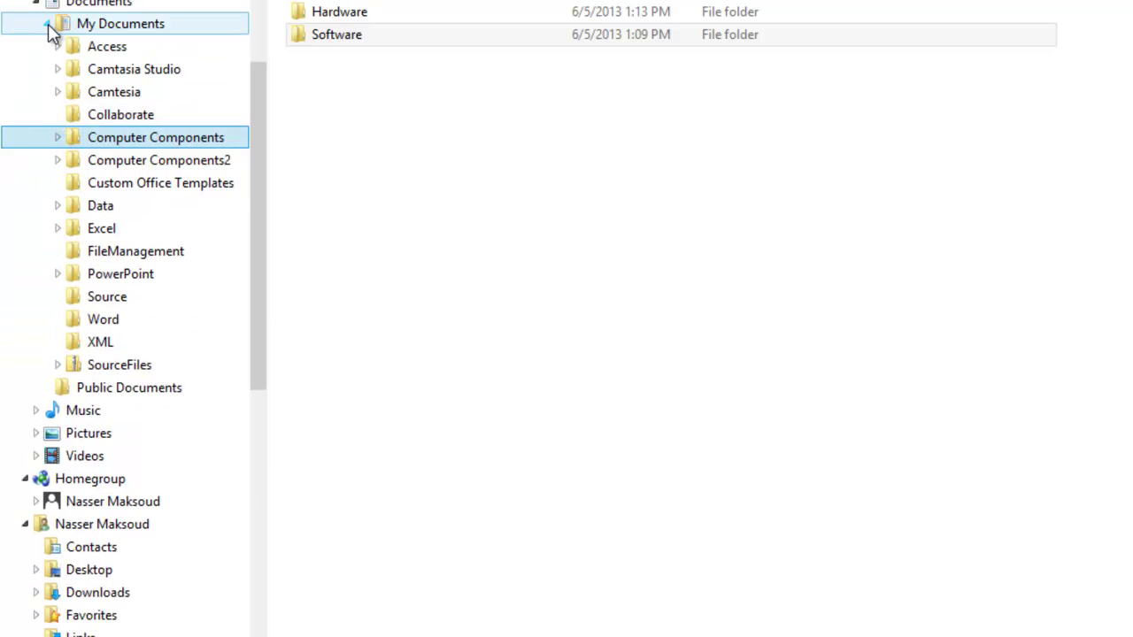
pyautogui.click(47, 24)
pyautogui.click(47, 24)
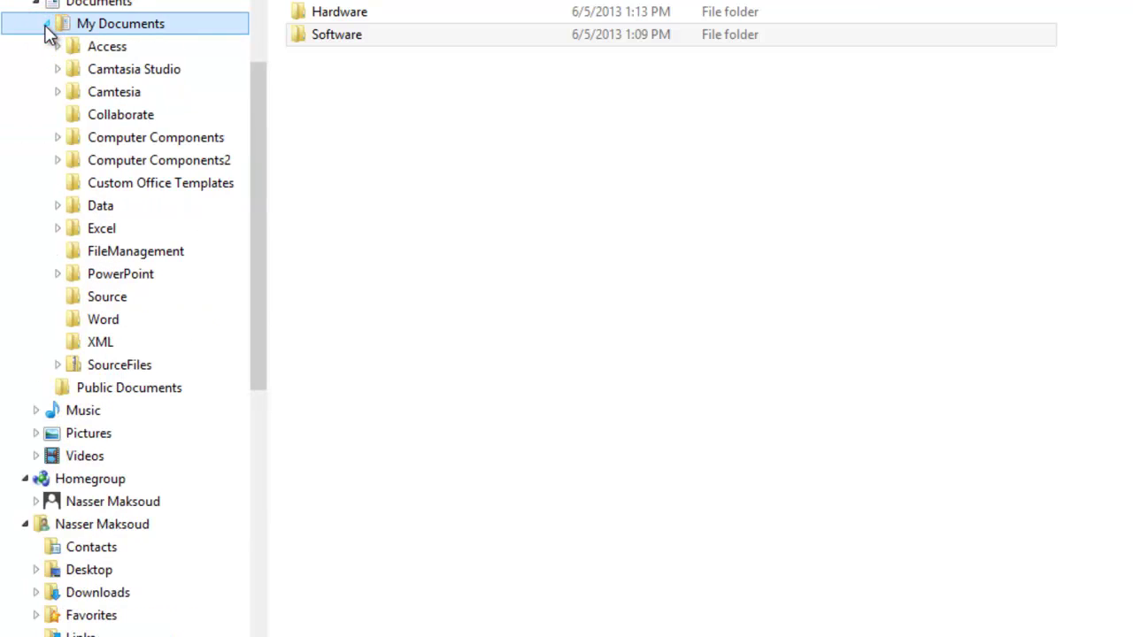
pyautogui.click(72, 139)
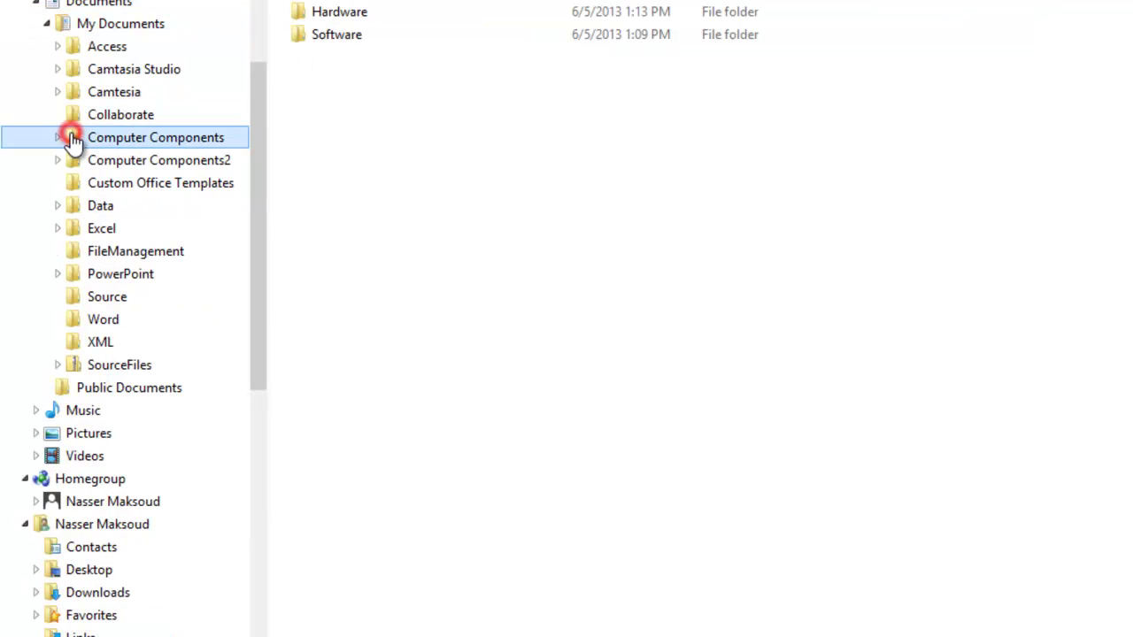
pyautogui.click(46, 121)
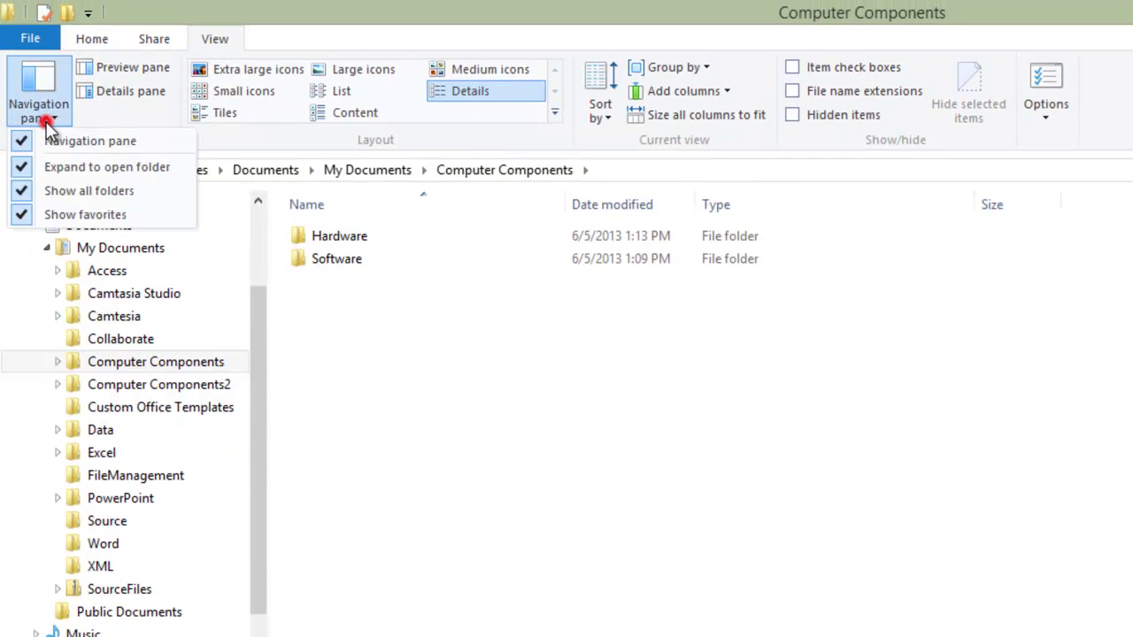
# Step: Turn off Expand to open folder, Show all folders and Show favorites, and hide the navigation pane
pyautogui.click(49, 170)
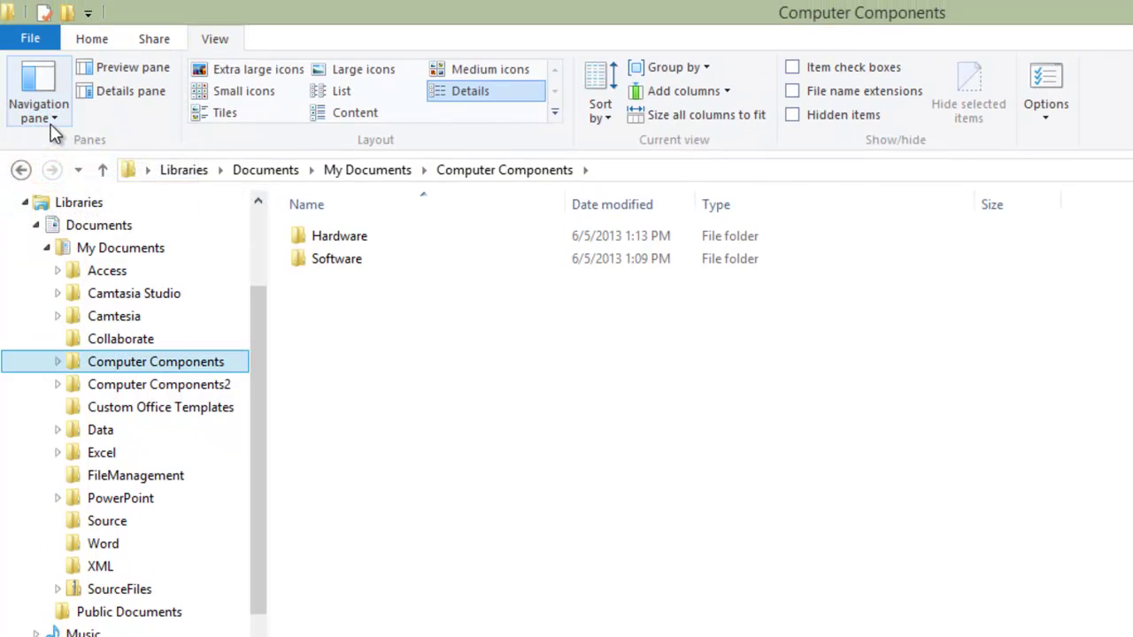
pyautogui.click(44, 113)
pyautogui.click(71, 193)
pyautogui.click(38, 115)
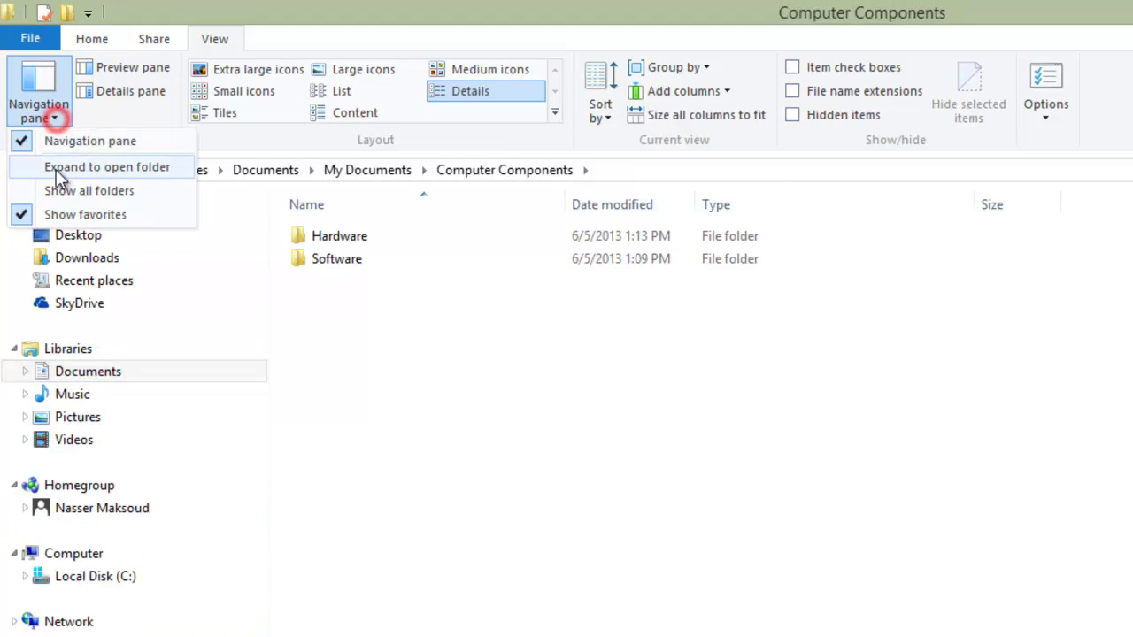
pyautogui.click(66, 217)
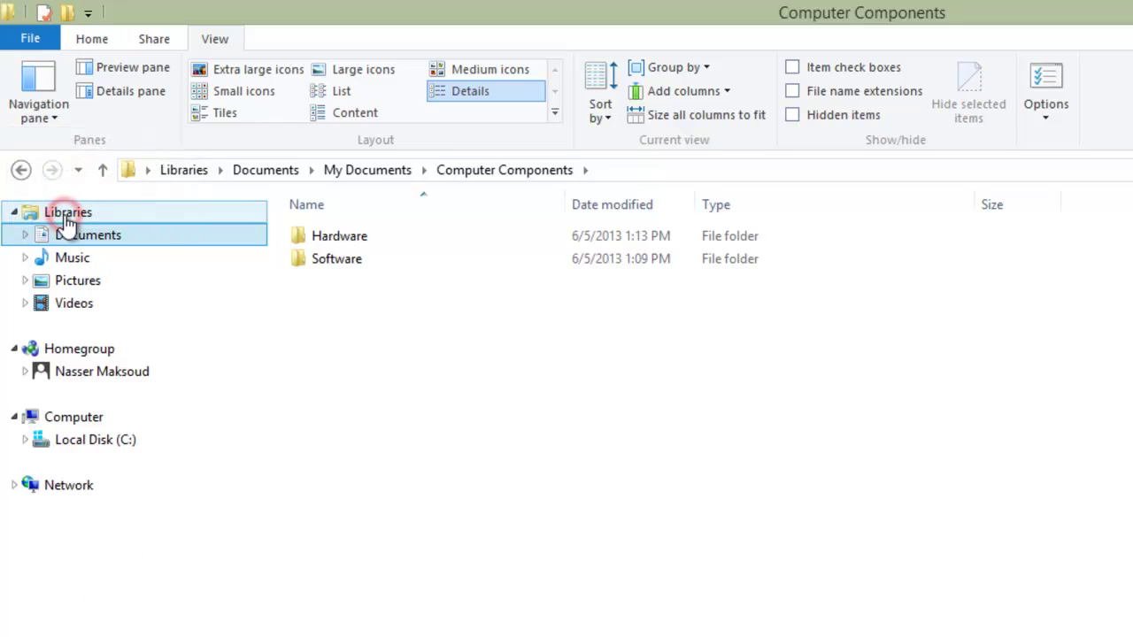
pyautogui.click(51, 115)
pyautogui.click(57, 145)
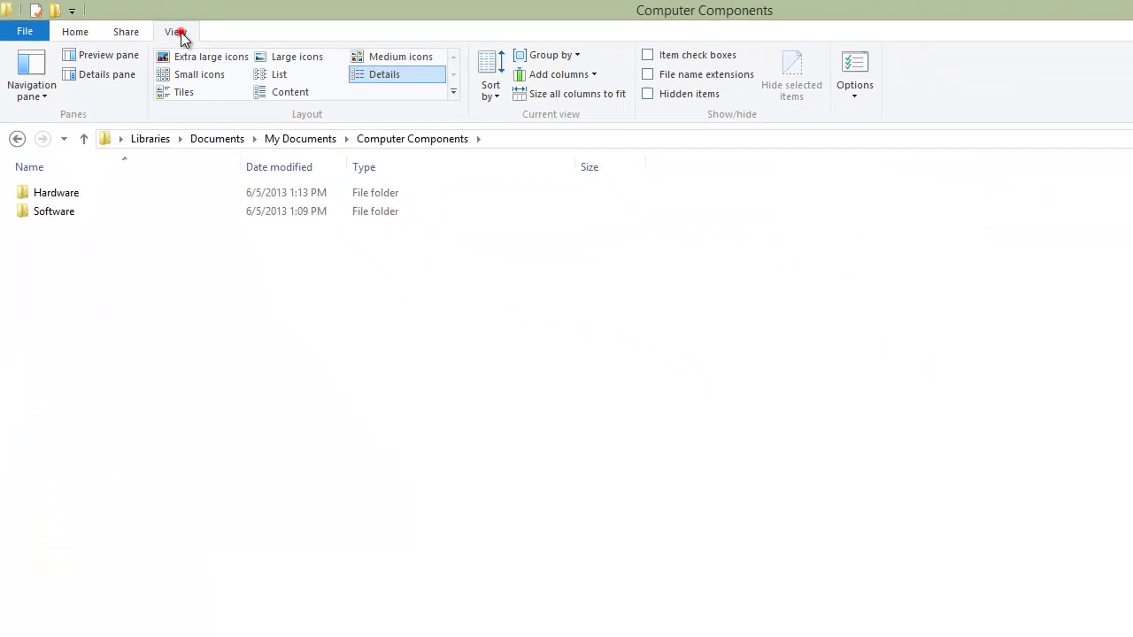
# Step: Toggle the navigation pane off and on several times, leaving it shown
pyautogui.click(463, 85)
pyautogui.click(46, 93)
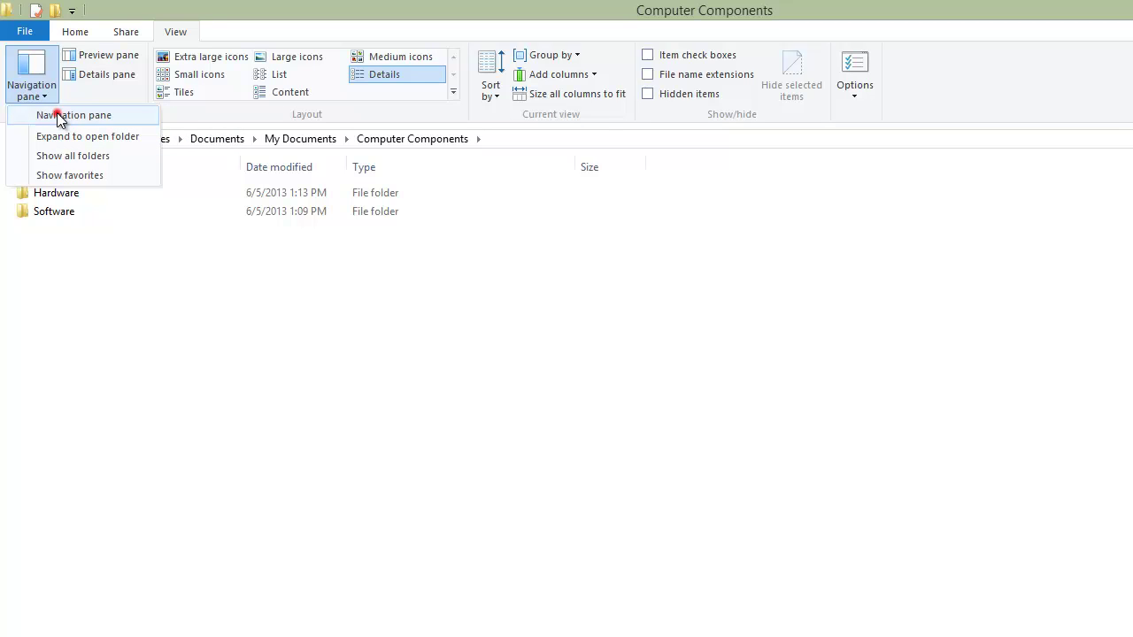
pyautogui.click(58, 118)
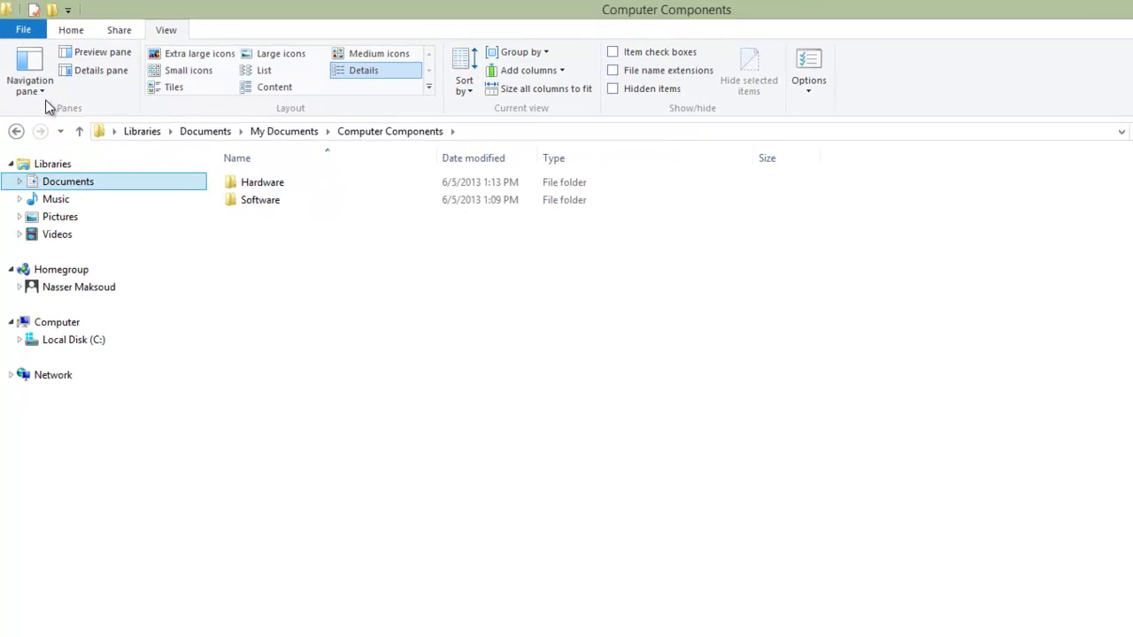
pyautogui.click(35, 89)
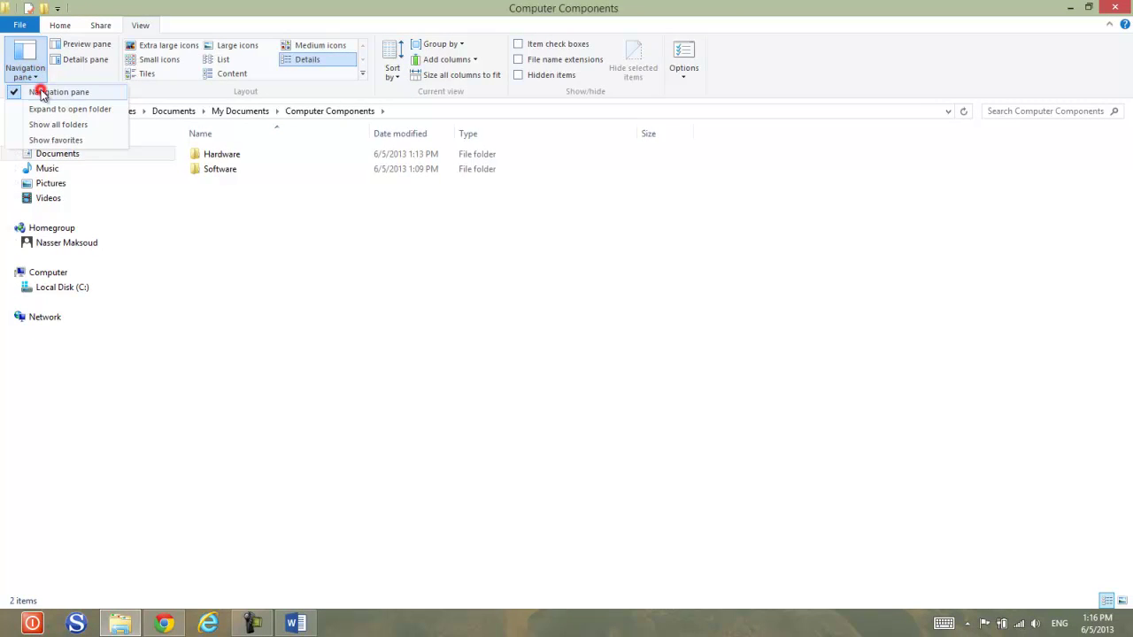
pyautogui.click(40, 93)
pyautogui.click(25, 69)
pyautogui.click(42, 93)
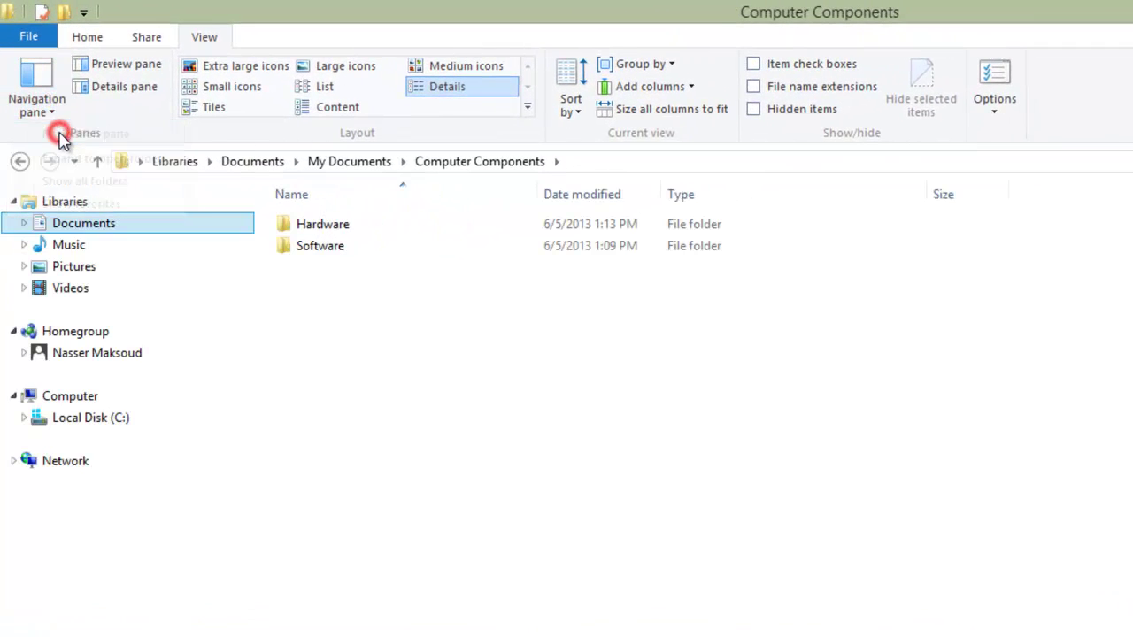
pyautogui.click(51, 112)
pyautogui.click(55, 131)
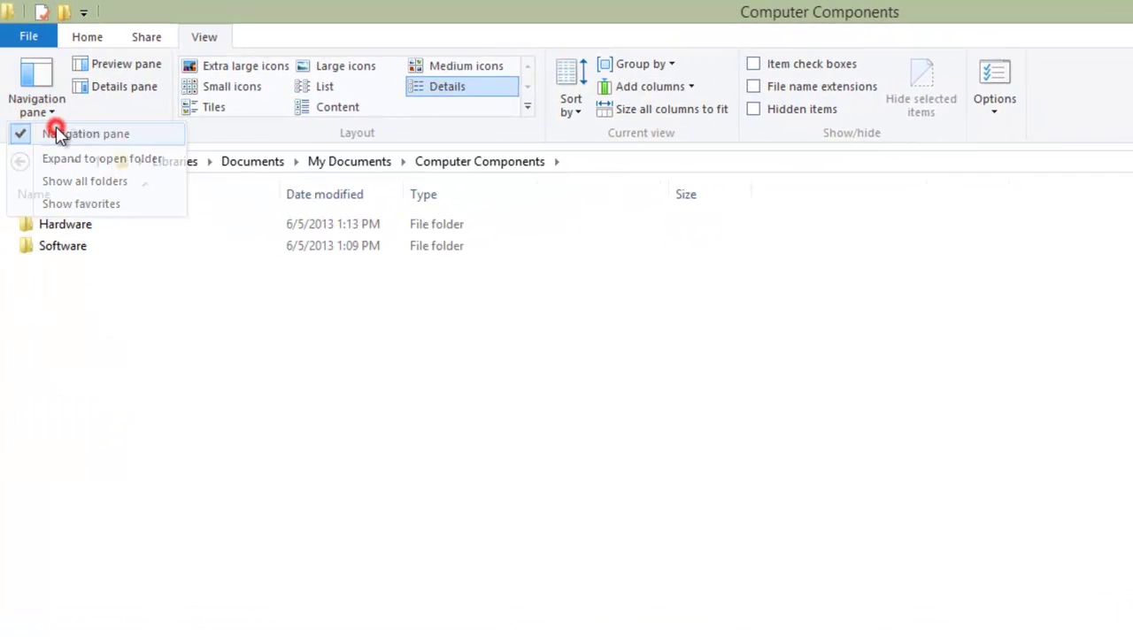
pyautogui.click(51, 112)
pyautogui.click(58, 134)
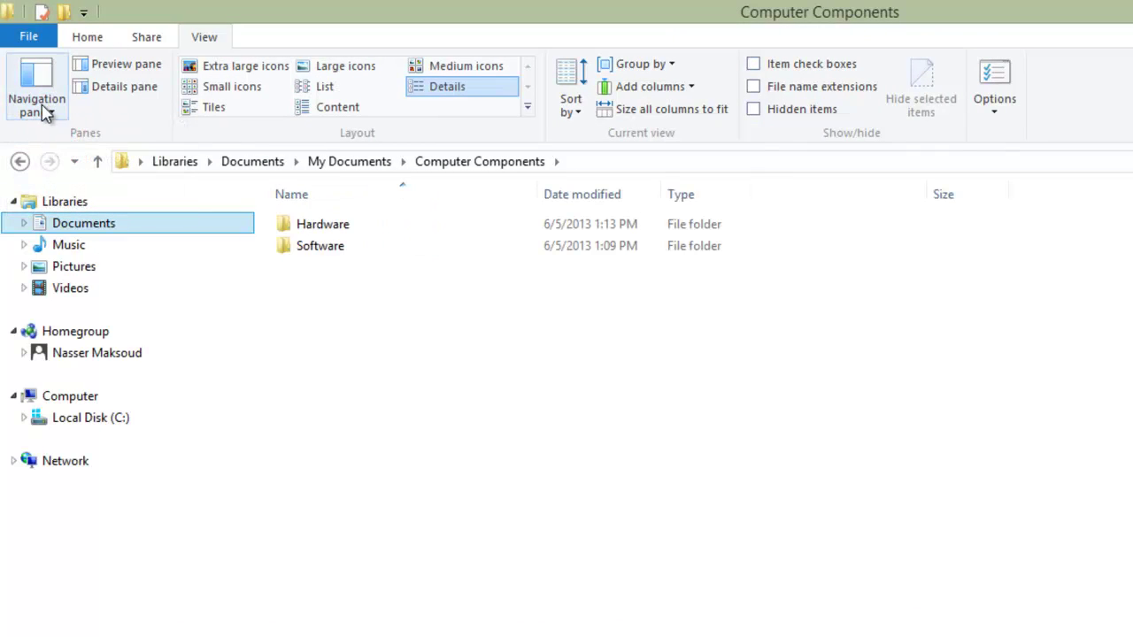
# Step: Expand Documents, My Documents, Computer Components and Software to reveal the seven application folders
pyautogui.click(24, 225)
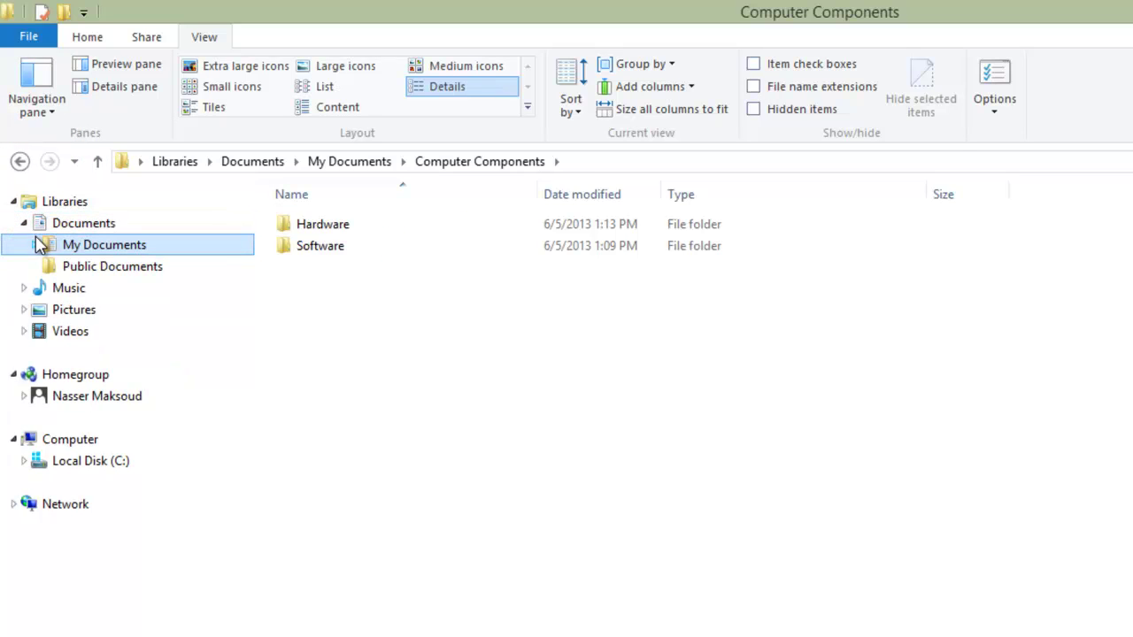
pyautogui.click(35, 246)
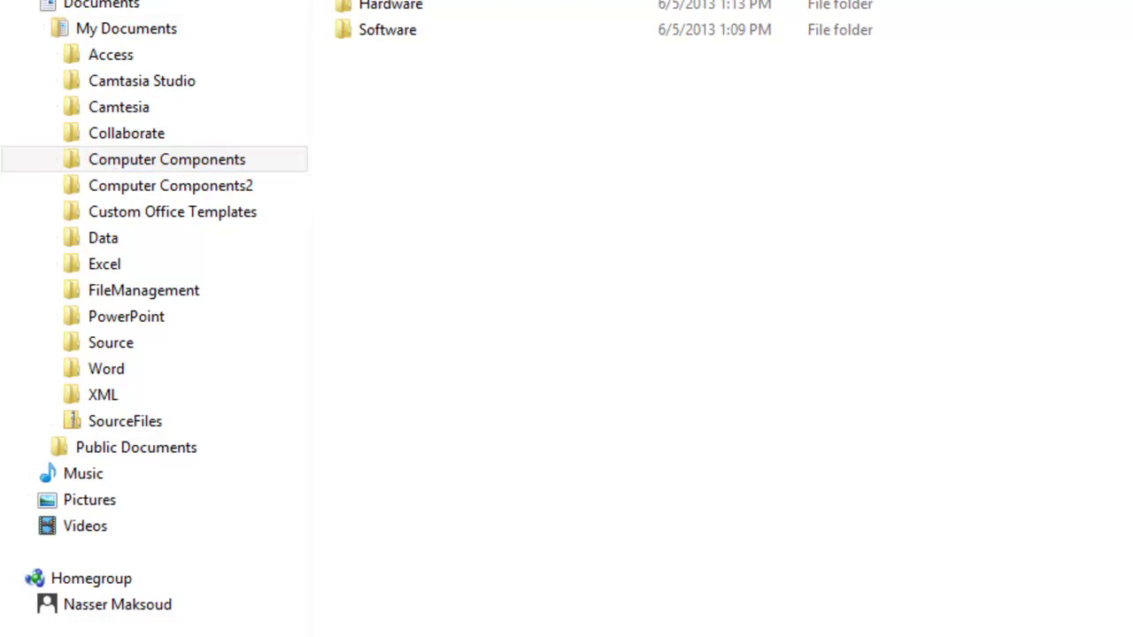
pyautogui.click(167, 160)
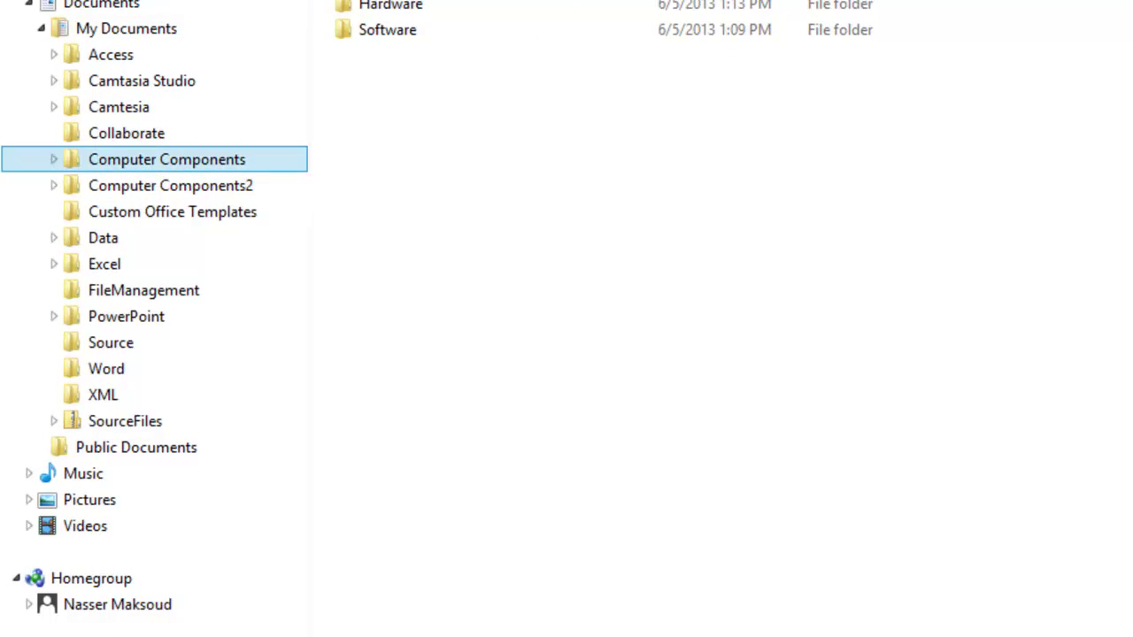
pyautogui.click(54, 161)
pyautogui.click(68, 211)
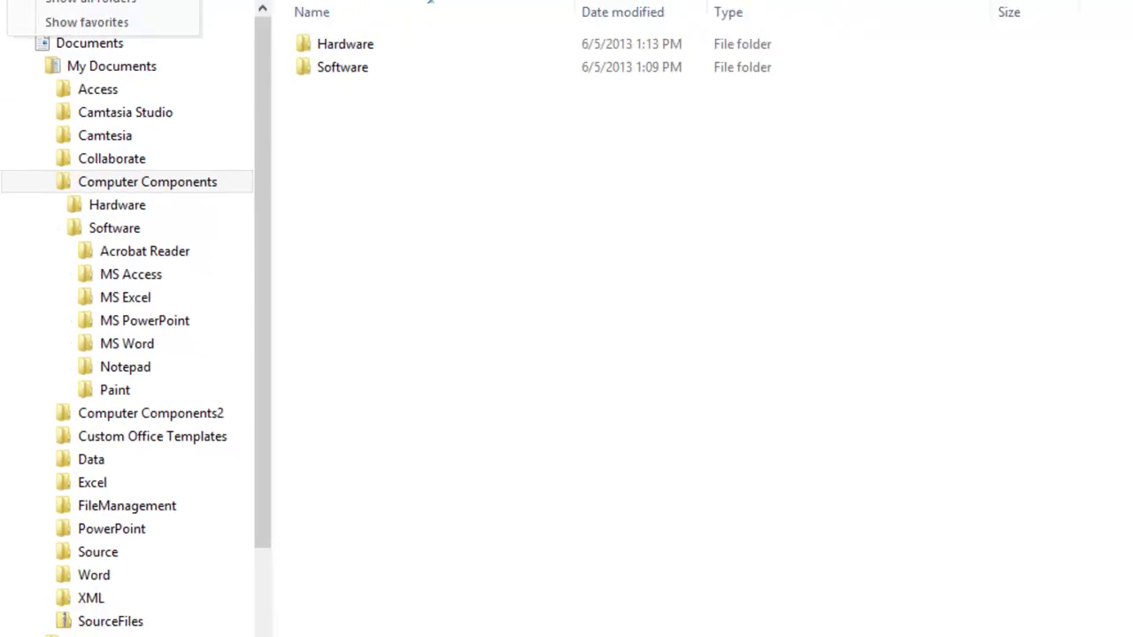
pyautogui.click(71, 1)
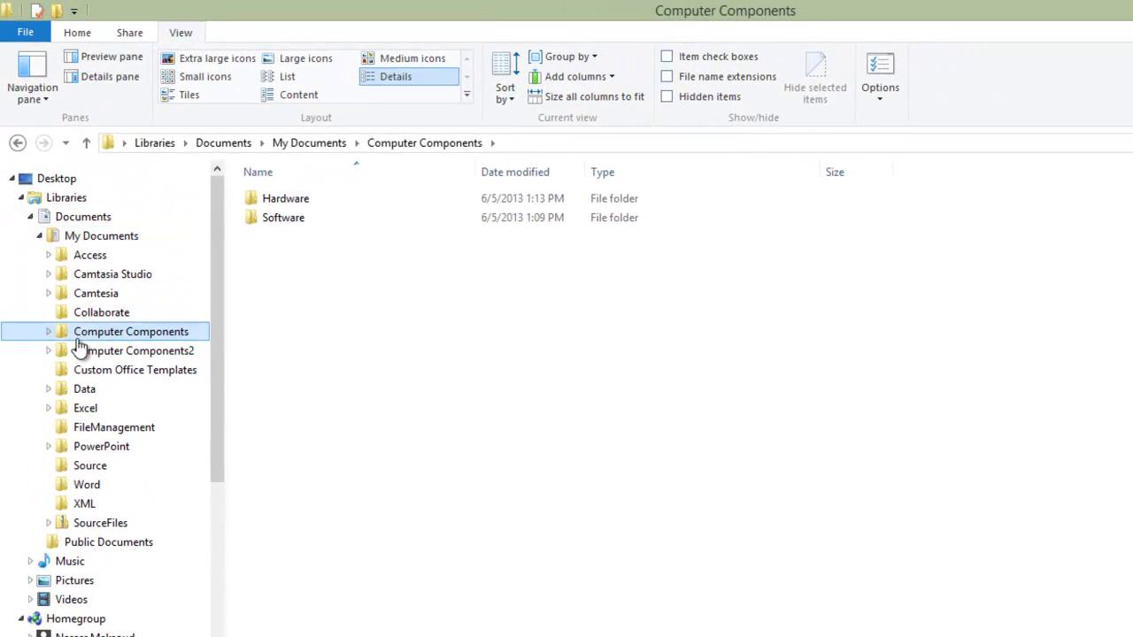
pyautogui.click(49, 331)
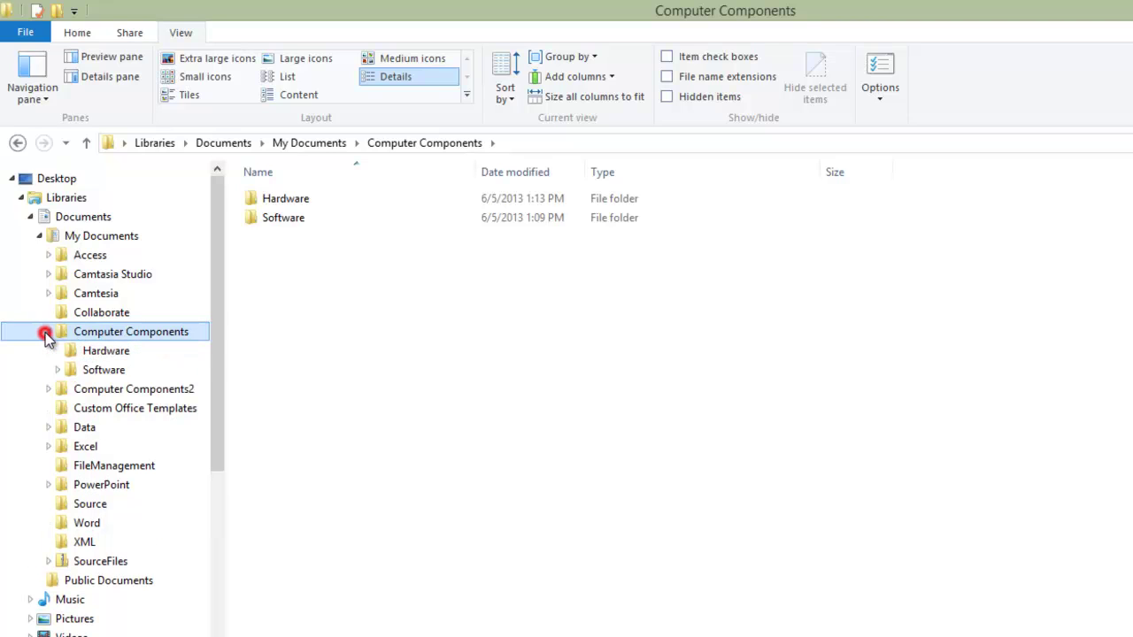
pyautogui.click(58, 370)
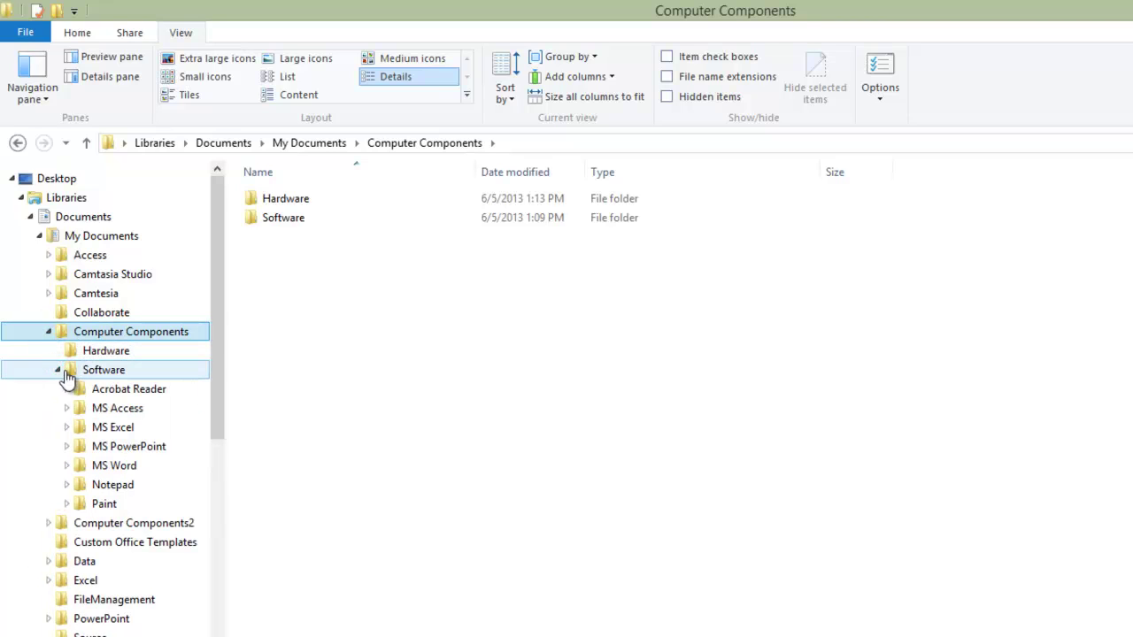
pyautogui.click(70, 370)
# Step: Turn Show favorites back on and expand Acrobat Reader, MS Access, MS Excel, MS PowerPoint, MS Word and Paint
pyautogui.click(34, 92)
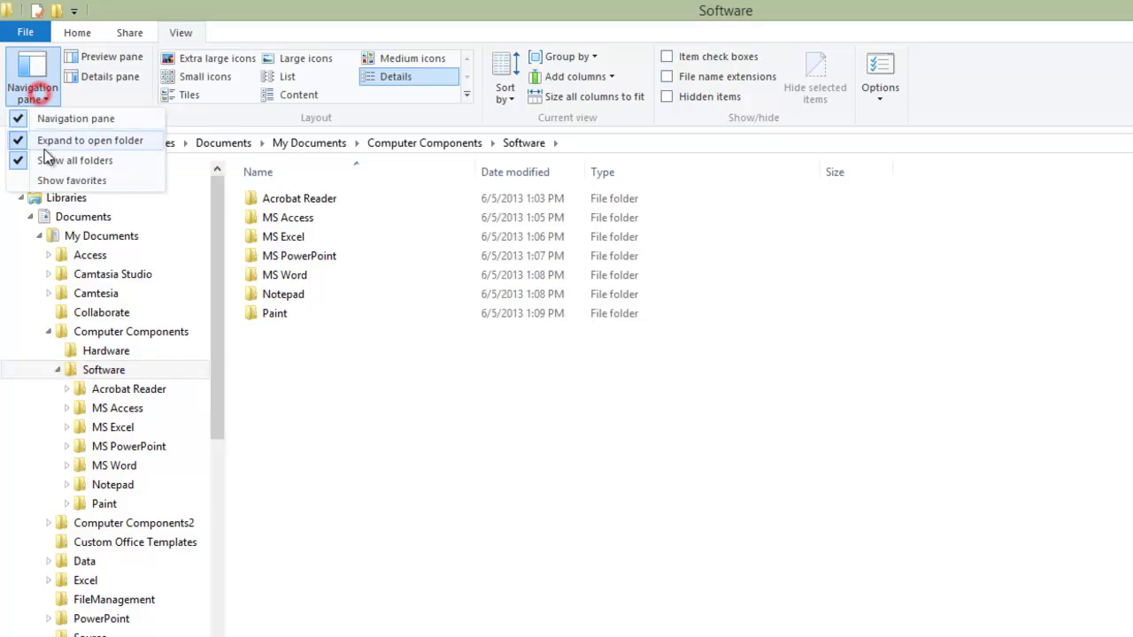
pyautogui.click(55, 181)
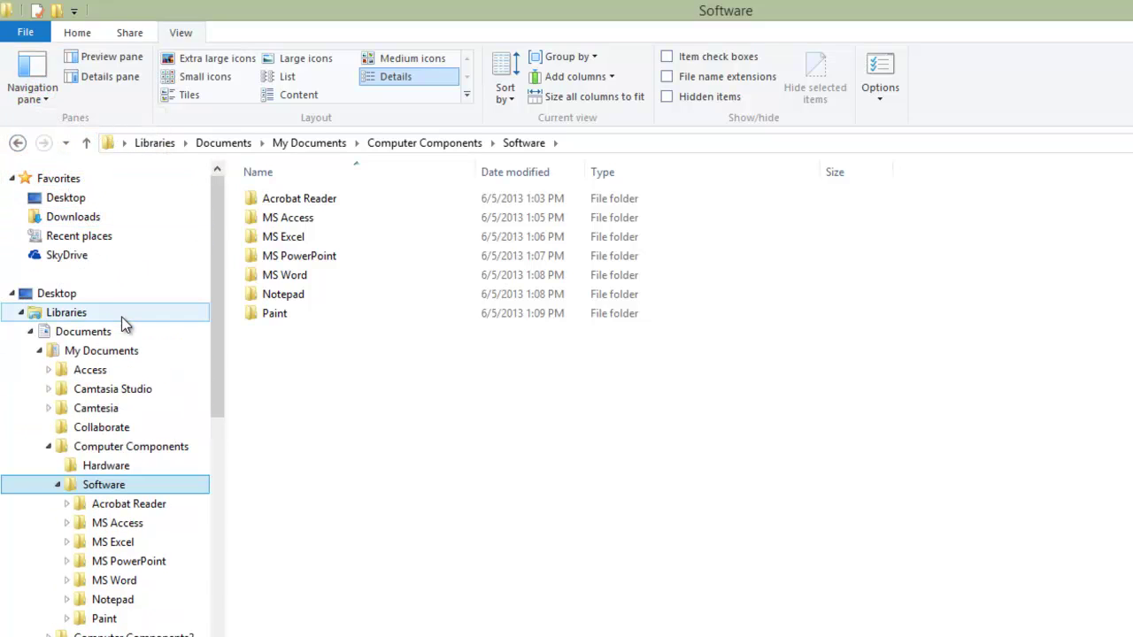
pyautogui.click(66, 504)
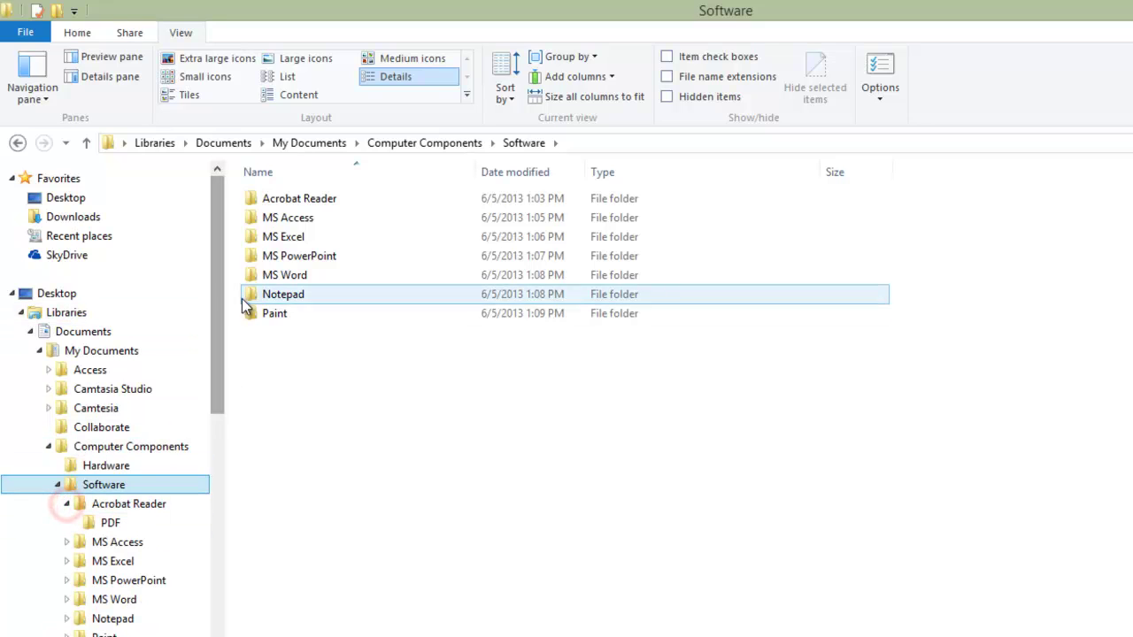
pyautogui.moveTo(222, 278); pyautogui.dragTo(224, 342)
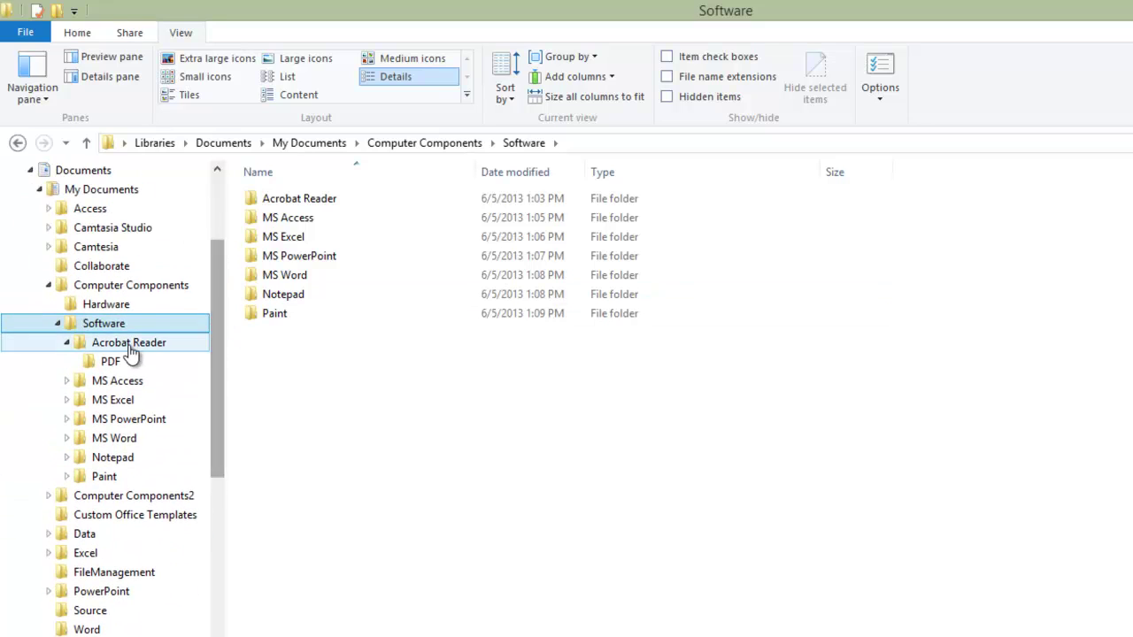
pyautogui.click(66, 381)
pyautogui.click(66, 438)
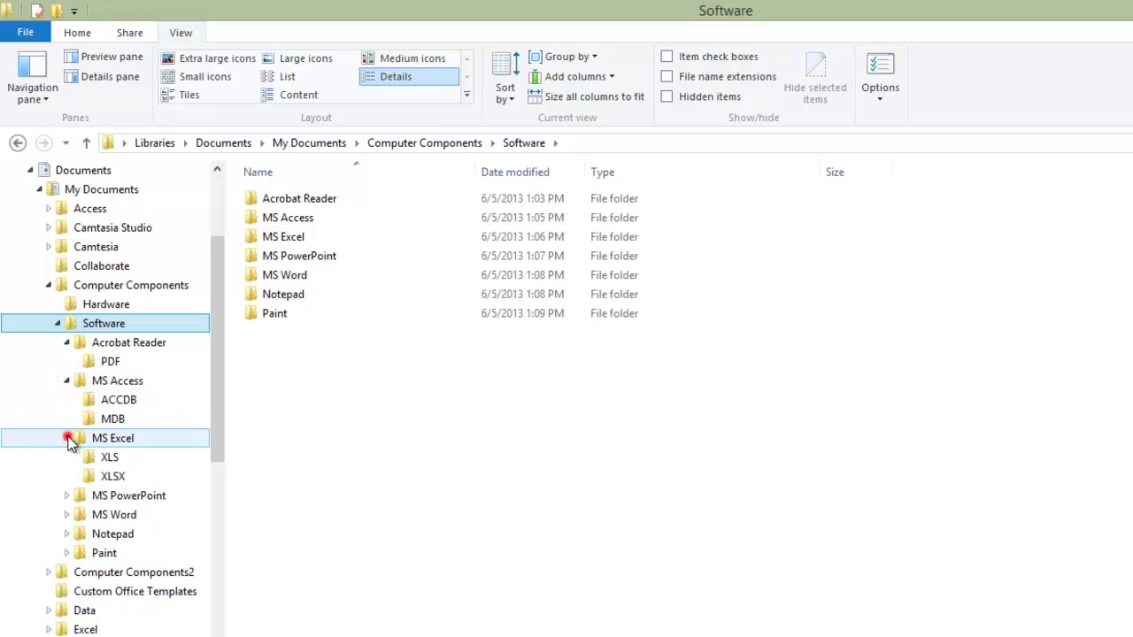
pyautogui.click(67, 496)
pyautogui.click(66, 552)
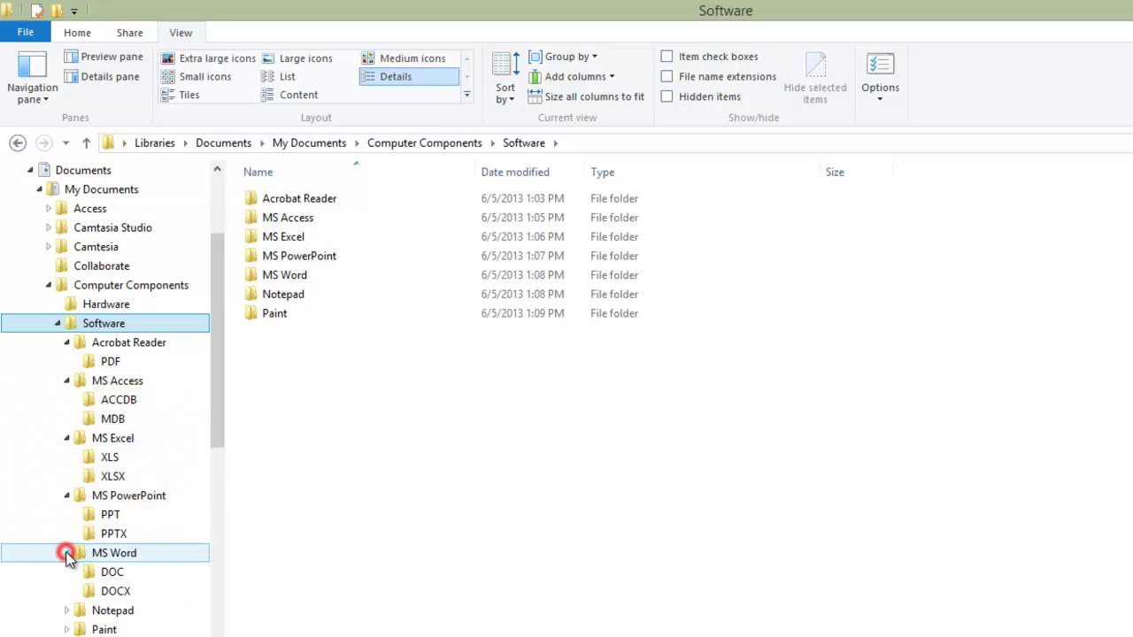
pyautogui.moveTo(217, 331); pyautogui.dragTo(215, 365)
pyautogui.click(67, 553)
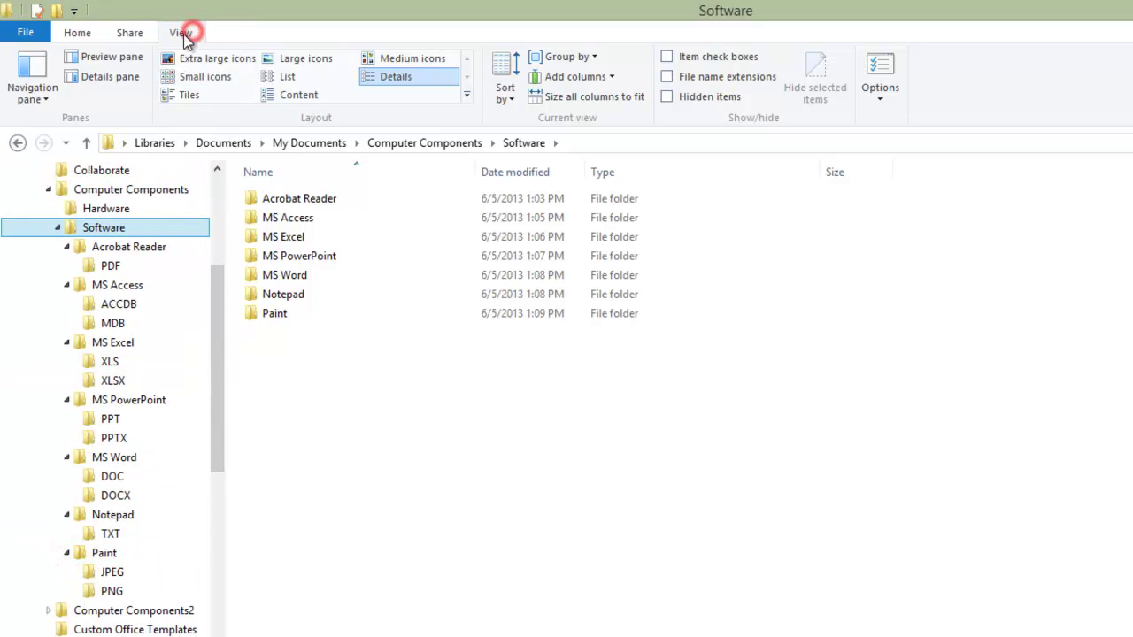
pyautogui.click(49, 98)
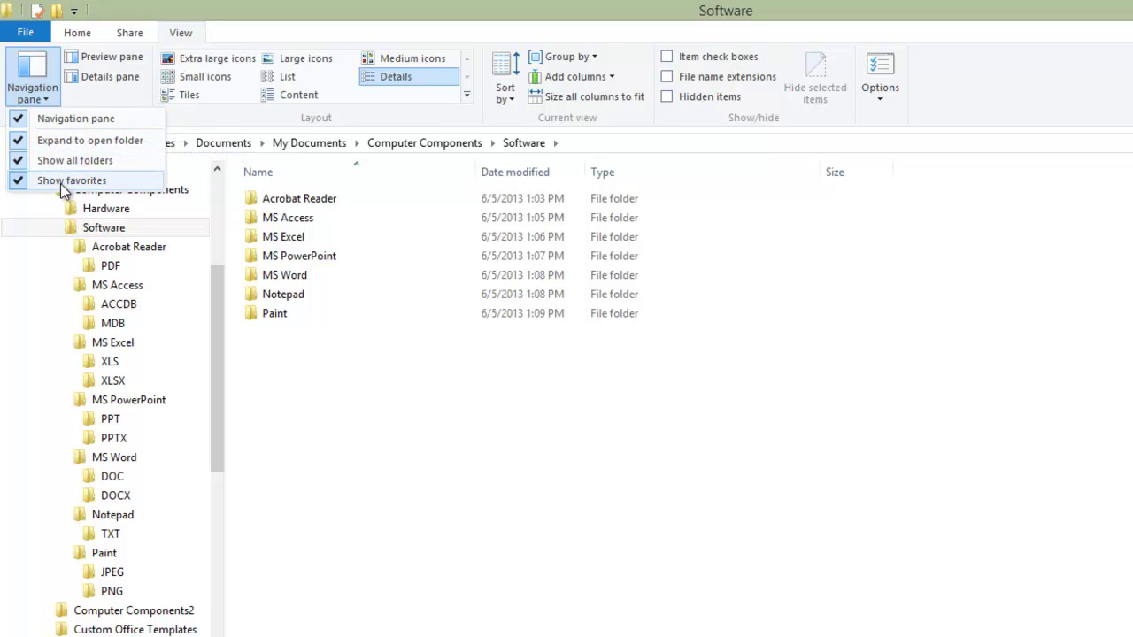
# Step: Toggle Show all folders on and off in the navigation pane options, leaving it off
pyautogui.click(22, 161)
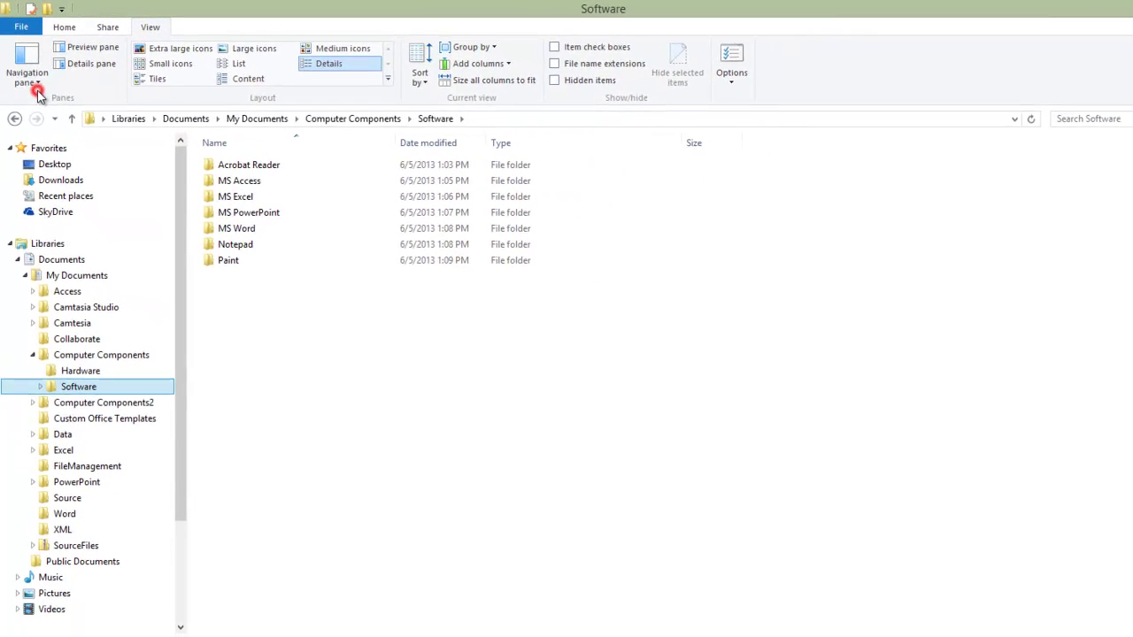
pyautogui.click(38, 82)
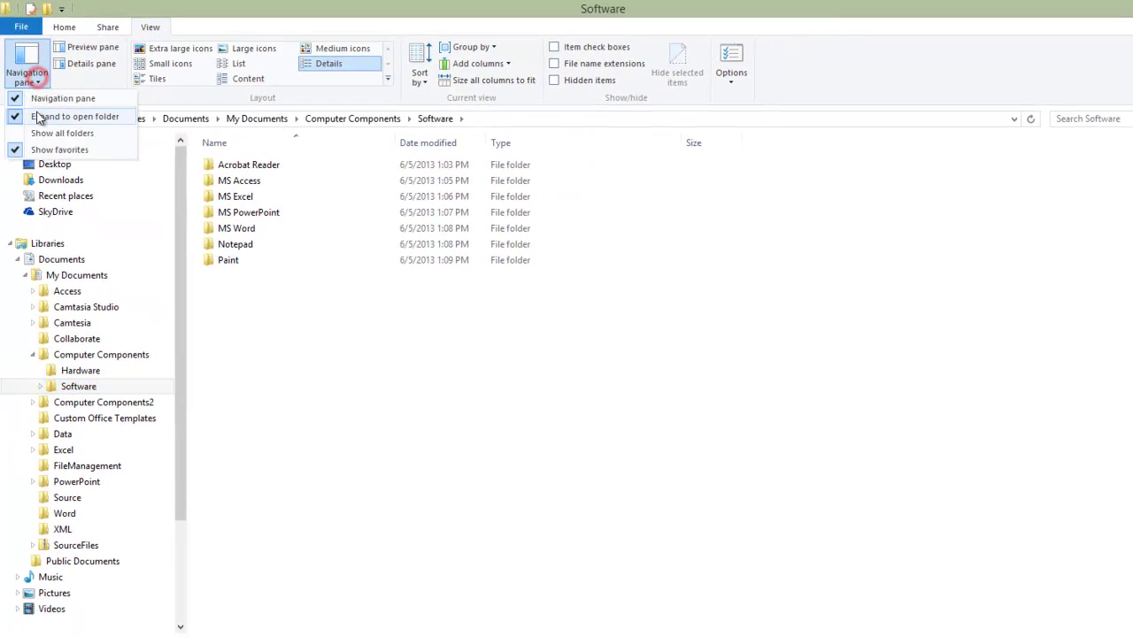
pyautogui.click(38, 135)
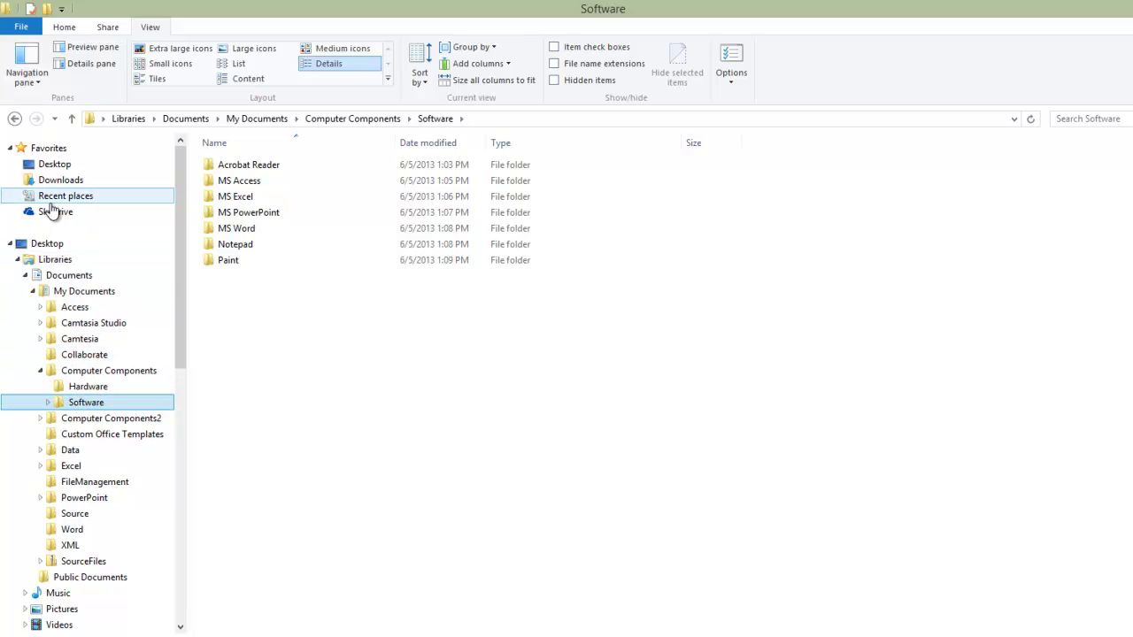
pyautogui.click(35, 82)
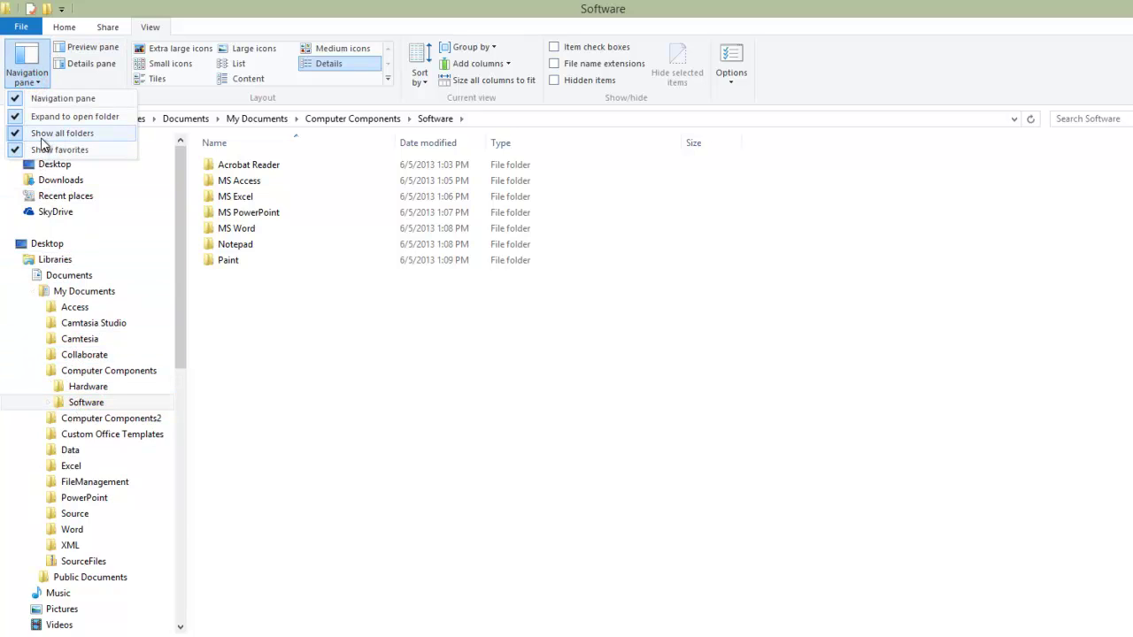
pyautogui.click(40, 132)
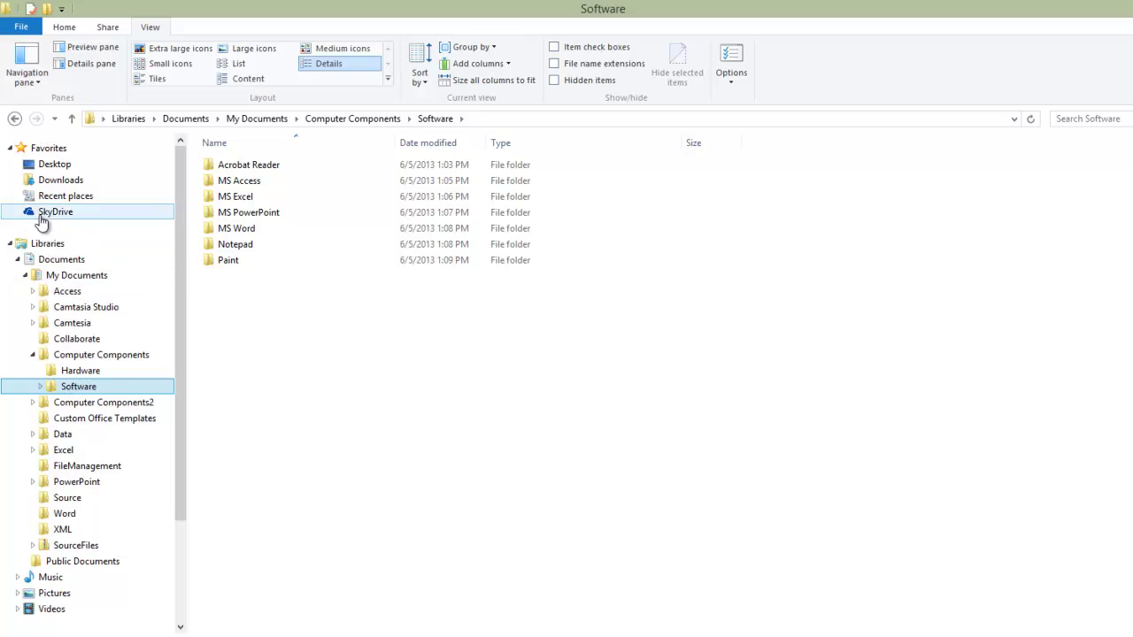
pyautogui.click(30, 73)
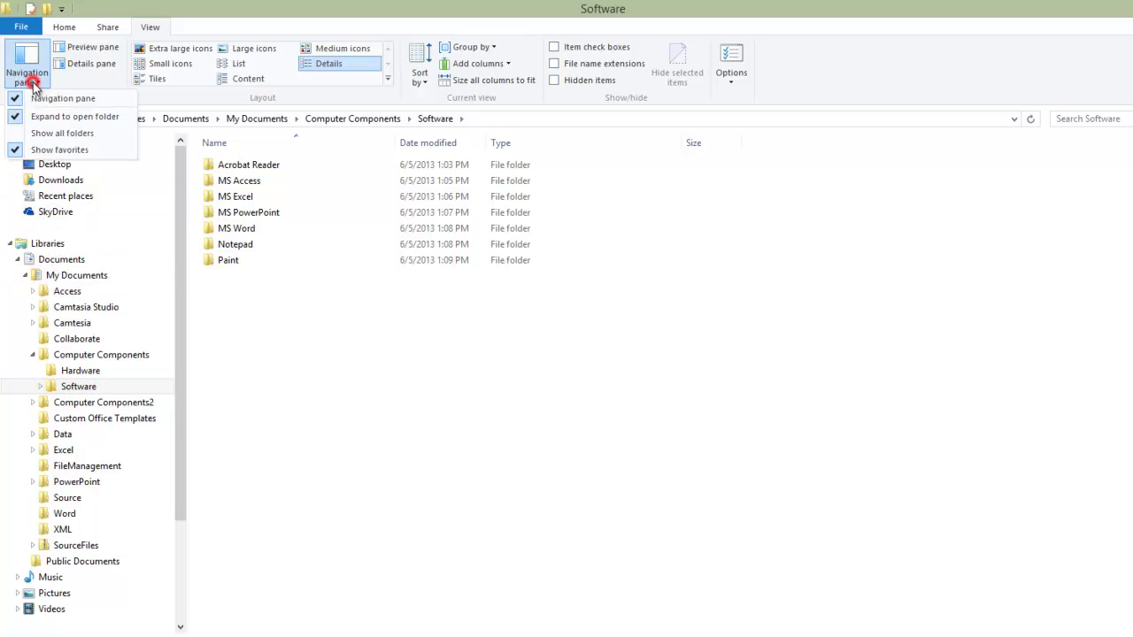
pyautogui.click(29, 134)
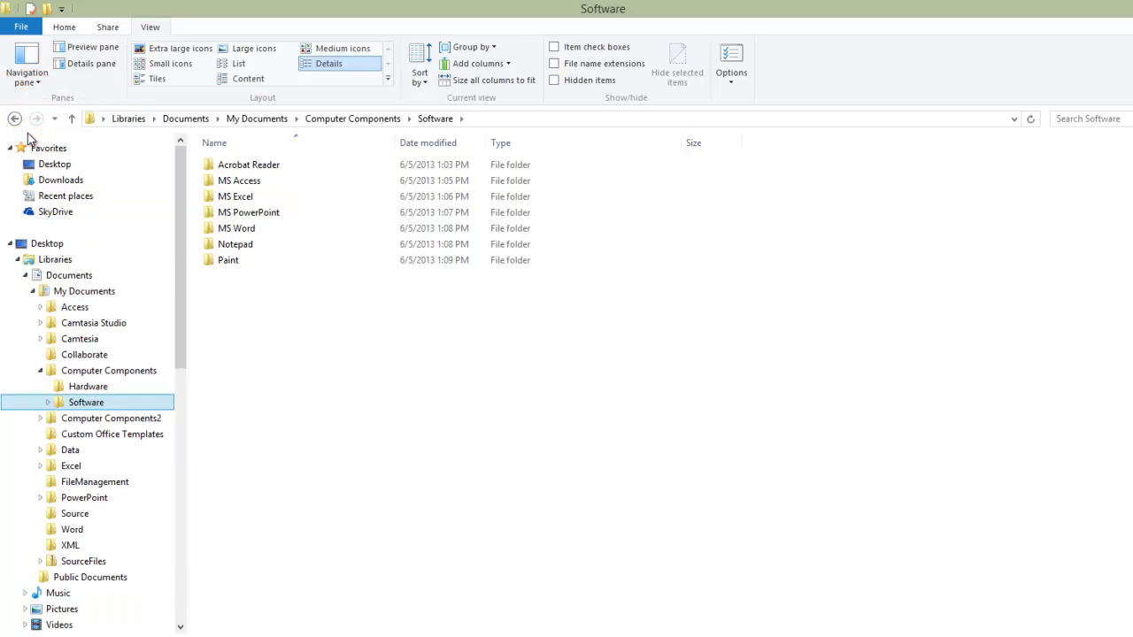
pyautogui.moveTo(182, 172)
pyautogui.mouseDown()
pyautogui.moveTo(182, 505)
pyautogui.moveTo(176, 164)
pyautogui.mouseUp()
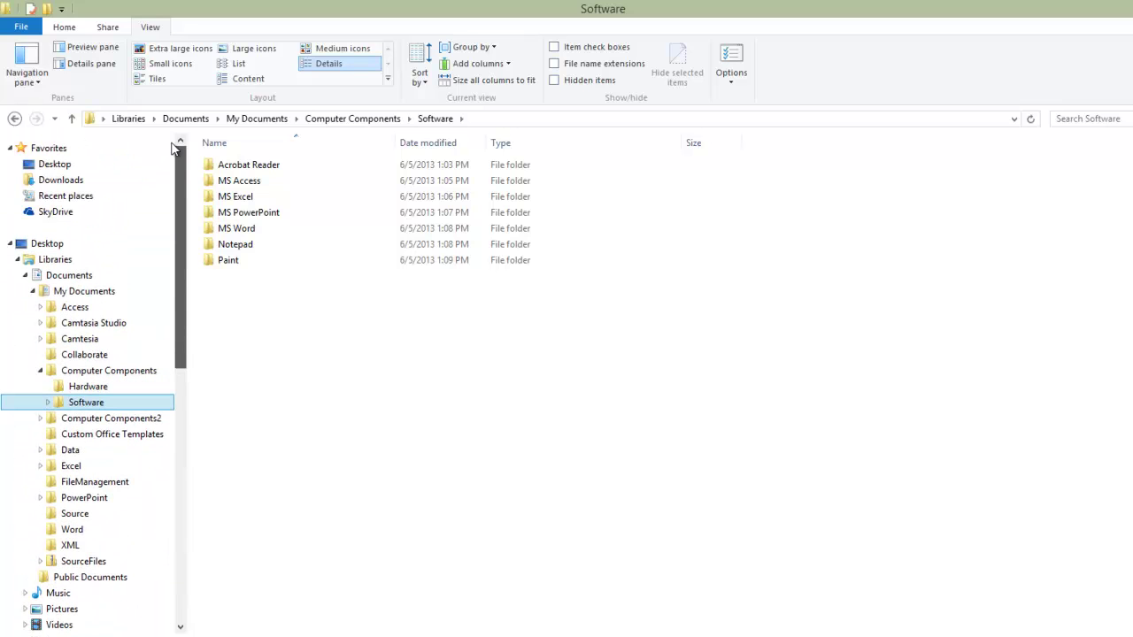
pyautogui.click(34, 80)
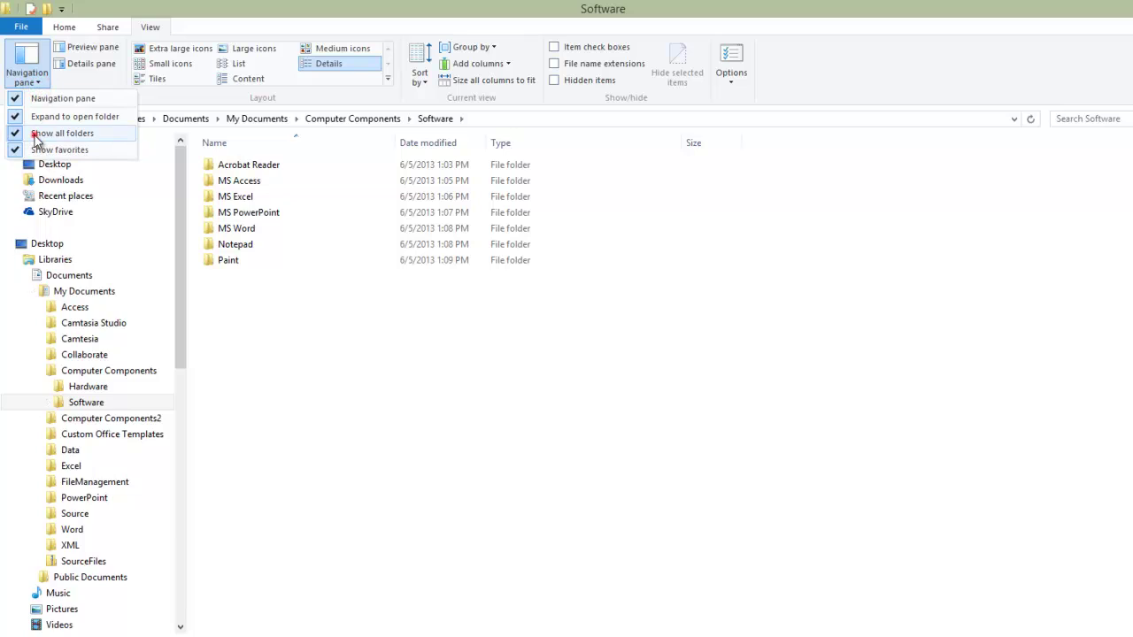
pyautogui.click(32, 135)
pyautogui.moveTo(181, 192); pyautogui.dragTo(188, 358)
pyautogui.moveTo(178, 288); pyautogui.dragTo(178, 148)
pyautogui.moveTo(176, 197); pyautogui.dragTo(172, 94)
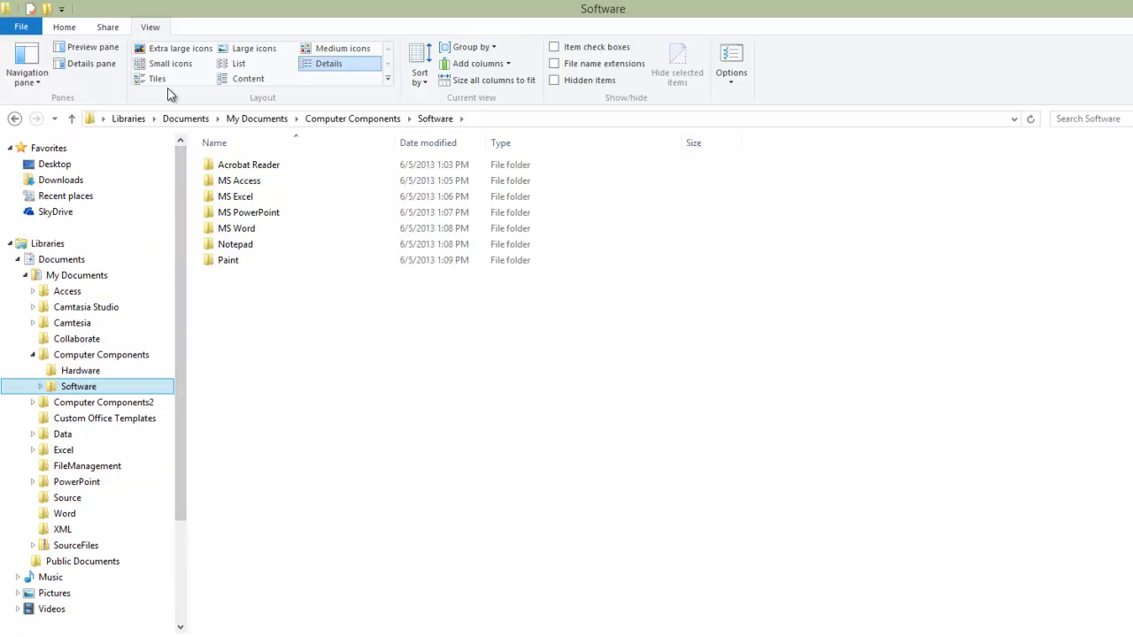
# Step: Turn off Expand to open folder in the navigation pane options
pyautogui.click(37, 82)
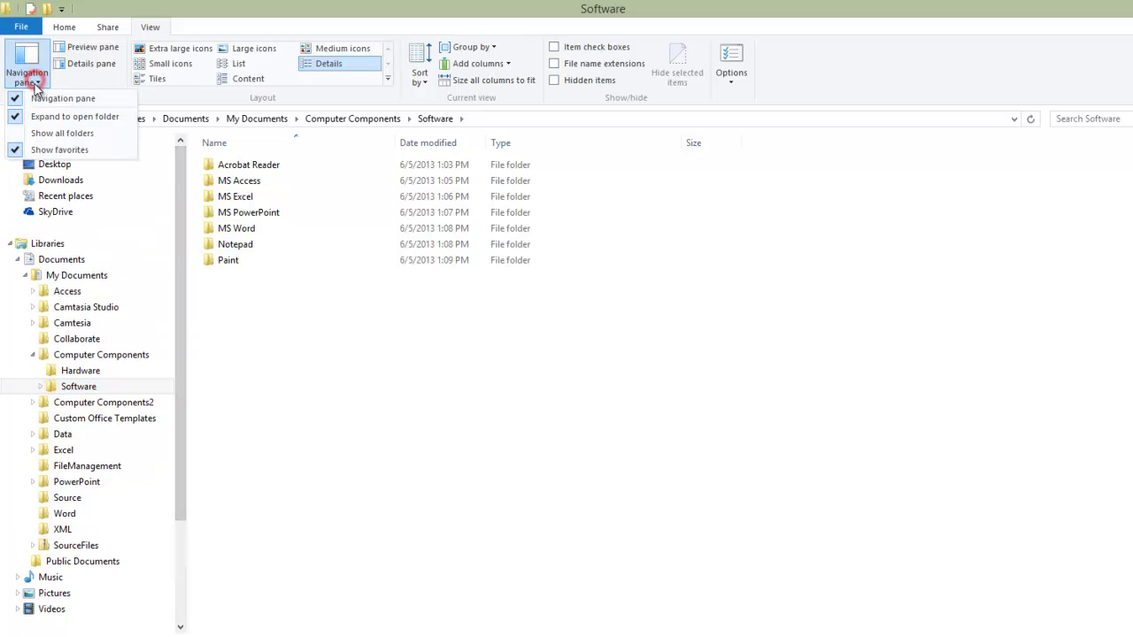
pyautogui.click(41, 119)
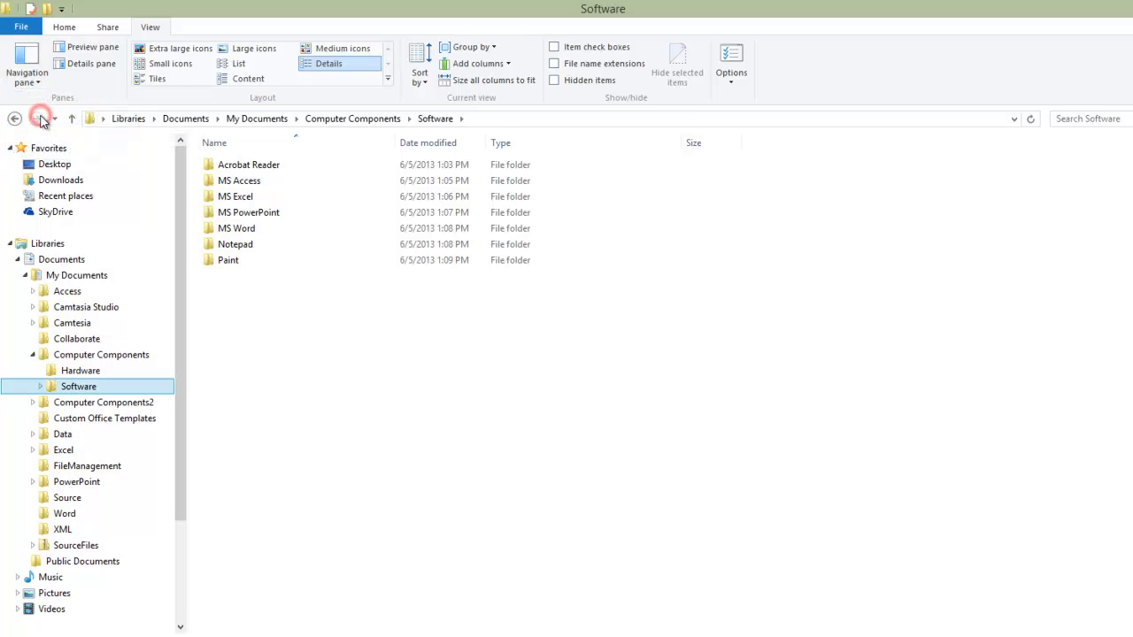
pyautogui.click(35, 83)
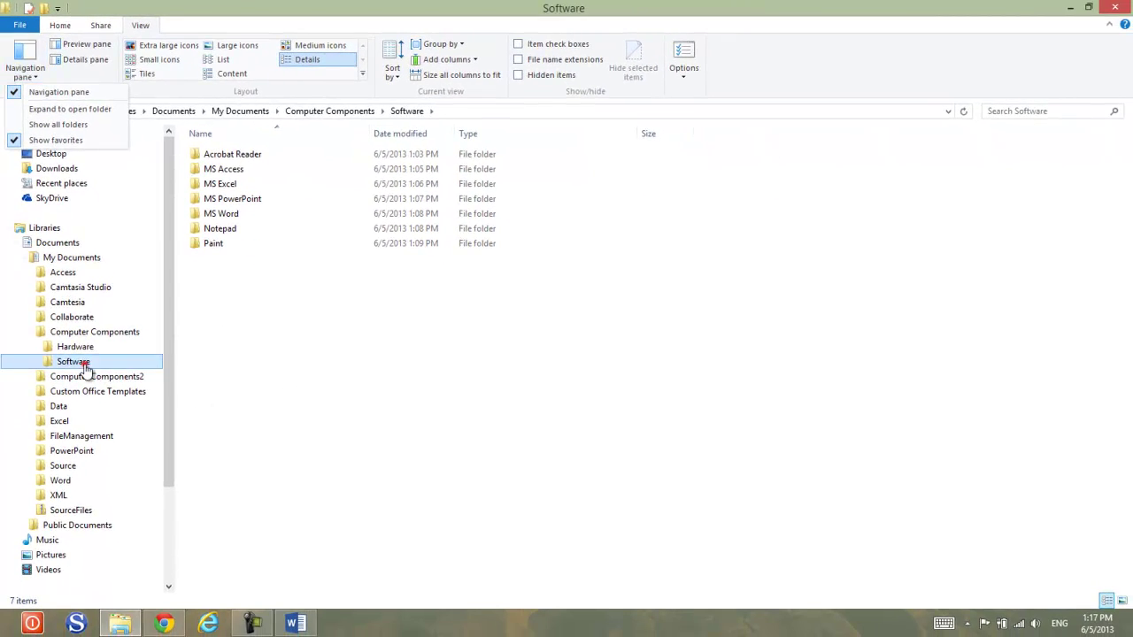
# Step: Restore down the Explorer window and place it beside the Word diagram
pyautogui.click(86, 368)
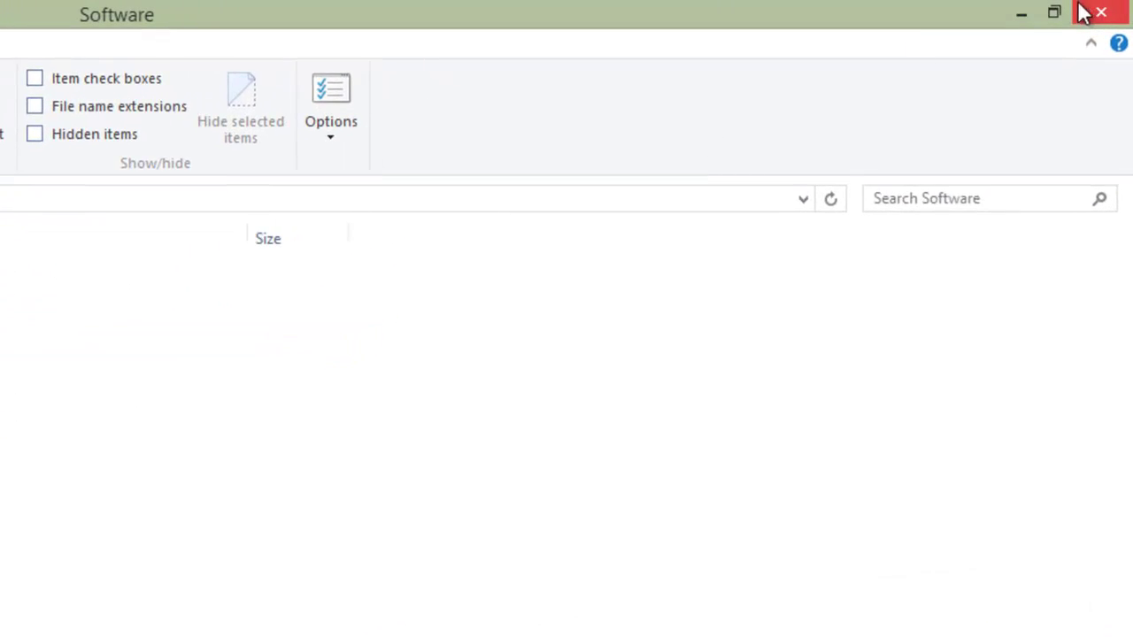
pyautogui.click(1055, 12)
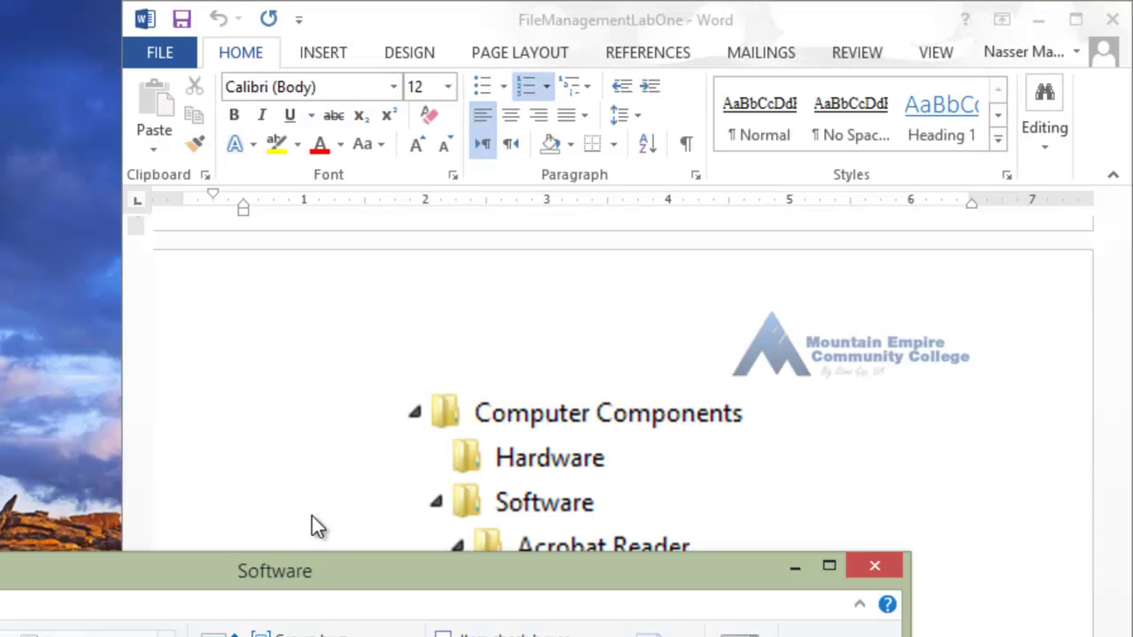
pyautogui.moveTo(295, 579); pyautogui.dragTo(0, 193)
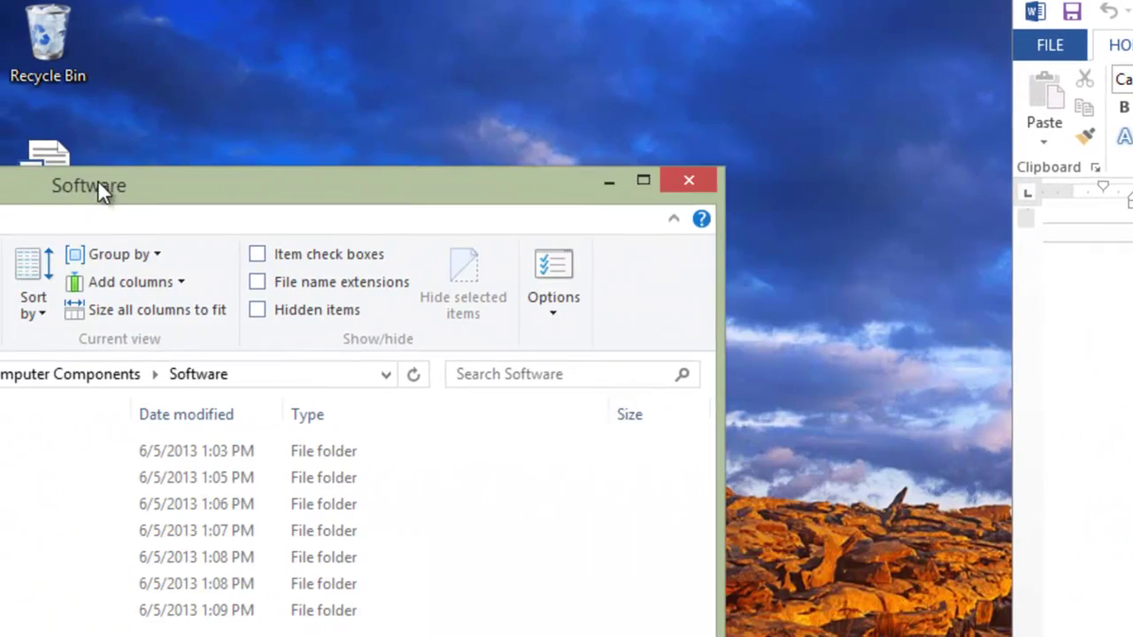
pyautogui.moveTo(99, 187); pyautogui.dragTo(2, 160)
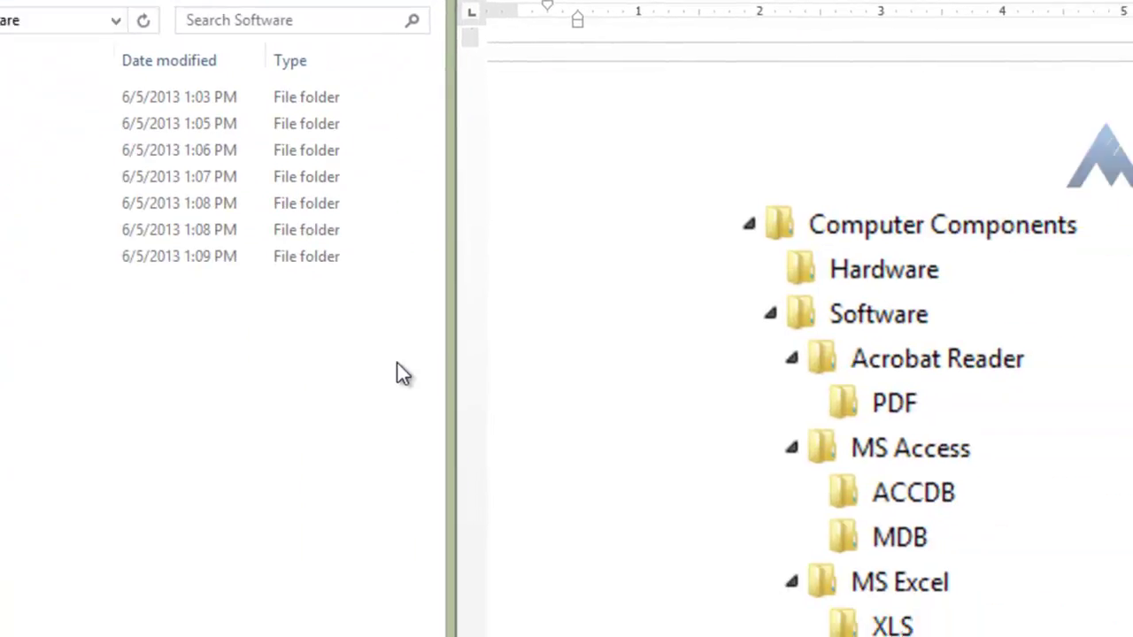
# Step: Expand Software and each program folder to show PDF, ACCDB/MDB, XLS/XLSX, PPT/PPTX, DOC/DOCX, TXT, JPEG/PNG
pyautogui.click(77, 237)
pyautogui.click(90, 264)
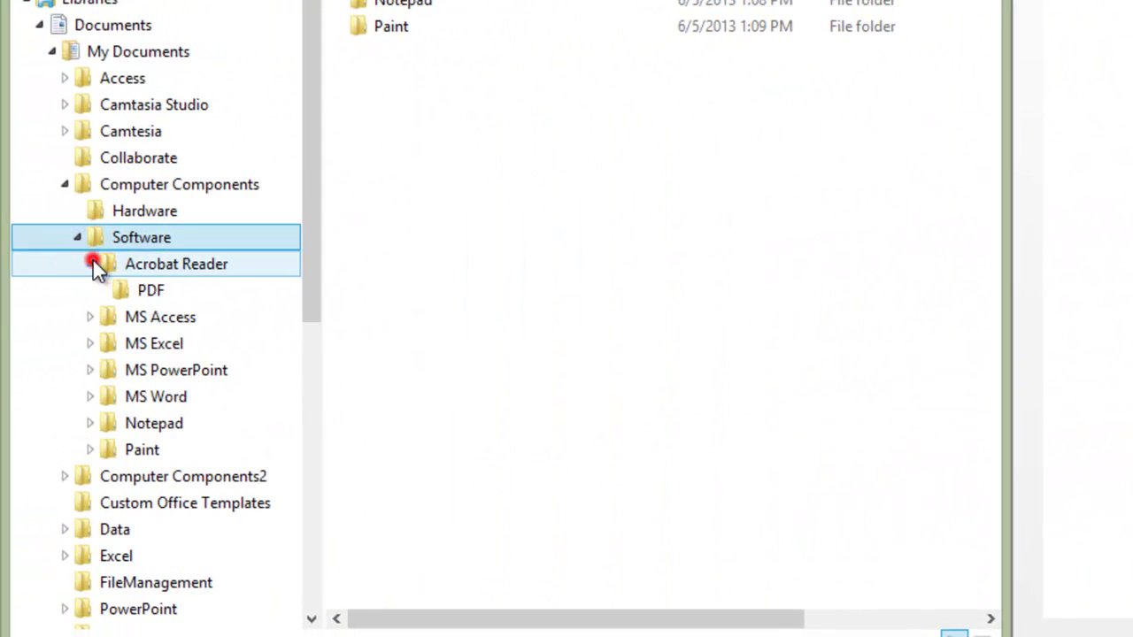
pyautogui.click(91, 316)
pyautogui.moveTo(317, 5); pyautogui.dragTo(319, 95)
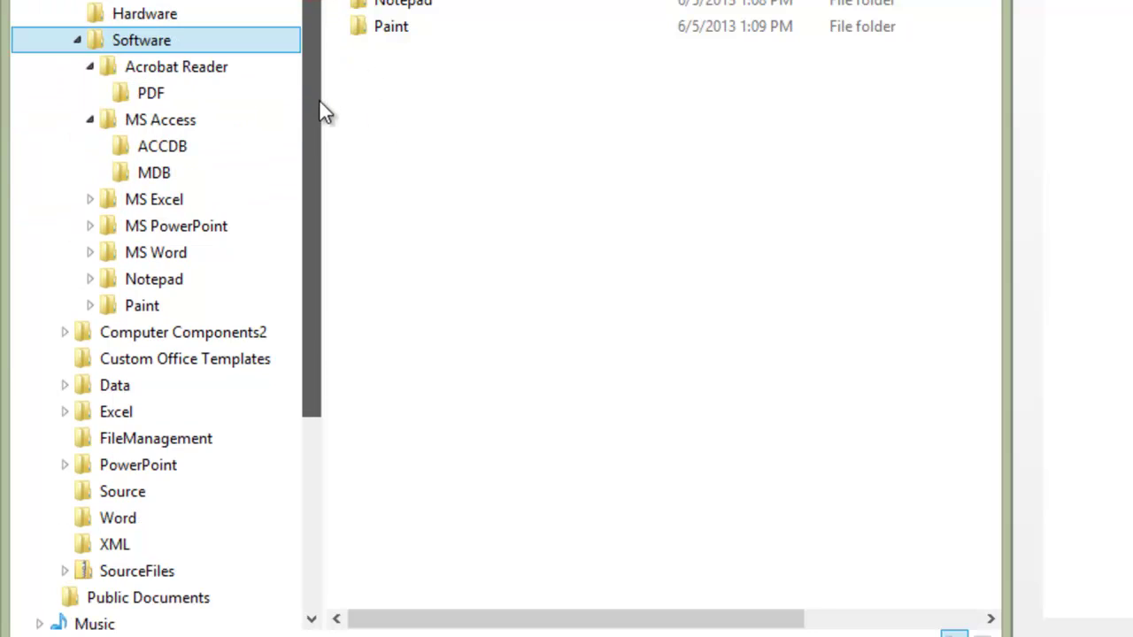
pyautogui.click(94, 196)
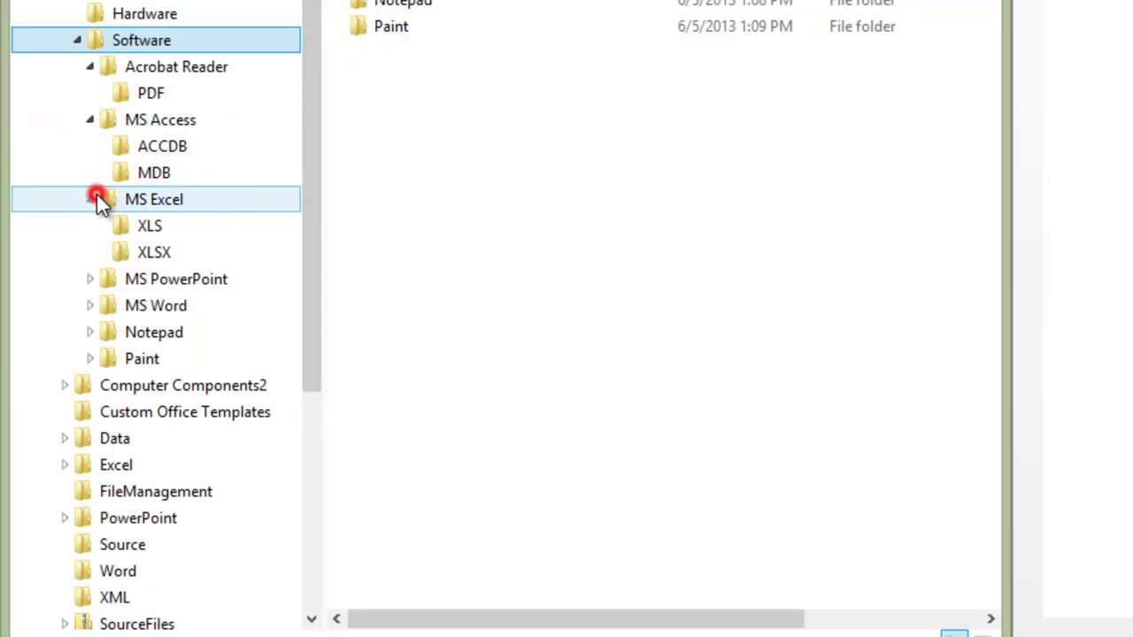
pyautogui.click(91, 280)
pyautogui.click(89, 359)
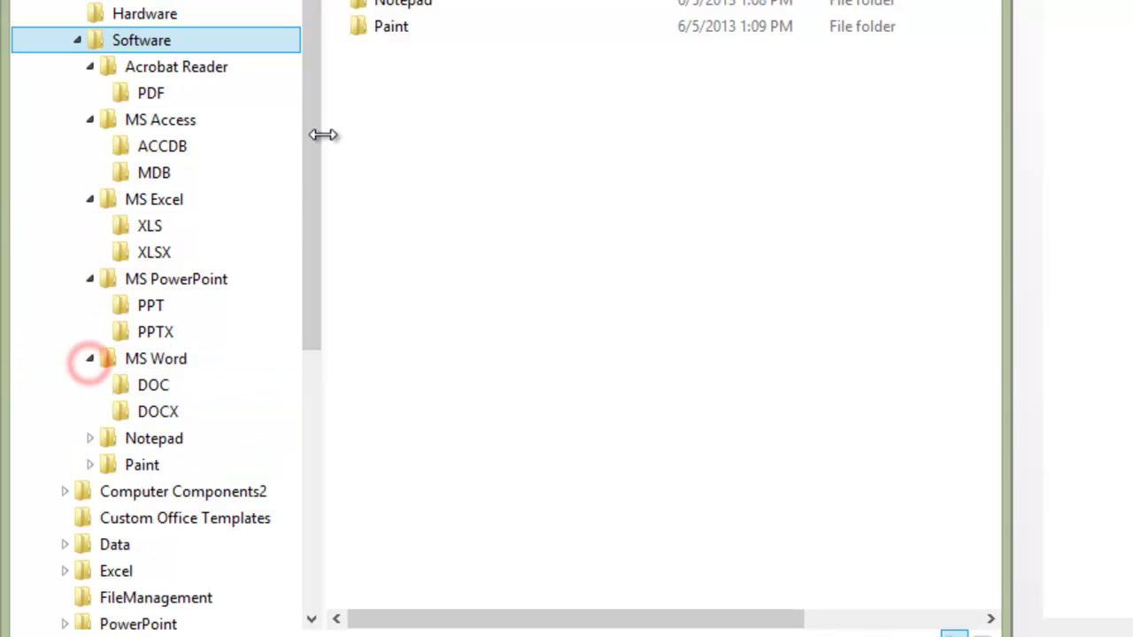
pyautogui.moveTo(320, 54); pyautogui.dragTo(307, 151)
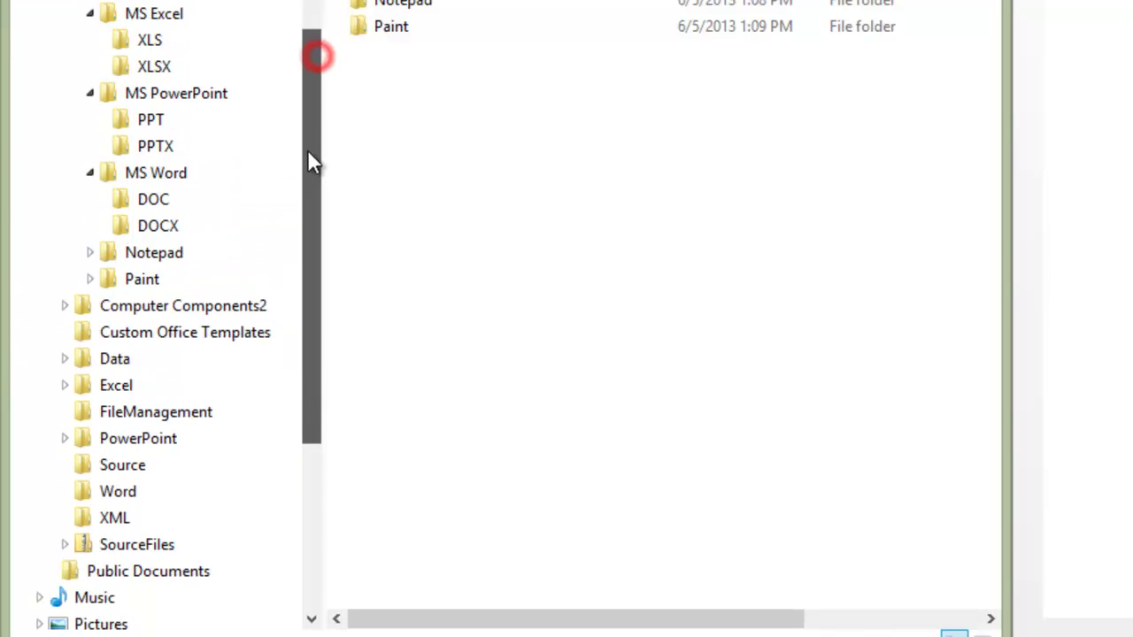
pyautogui.click(89, 253)
pyautogui.click(89, 305)
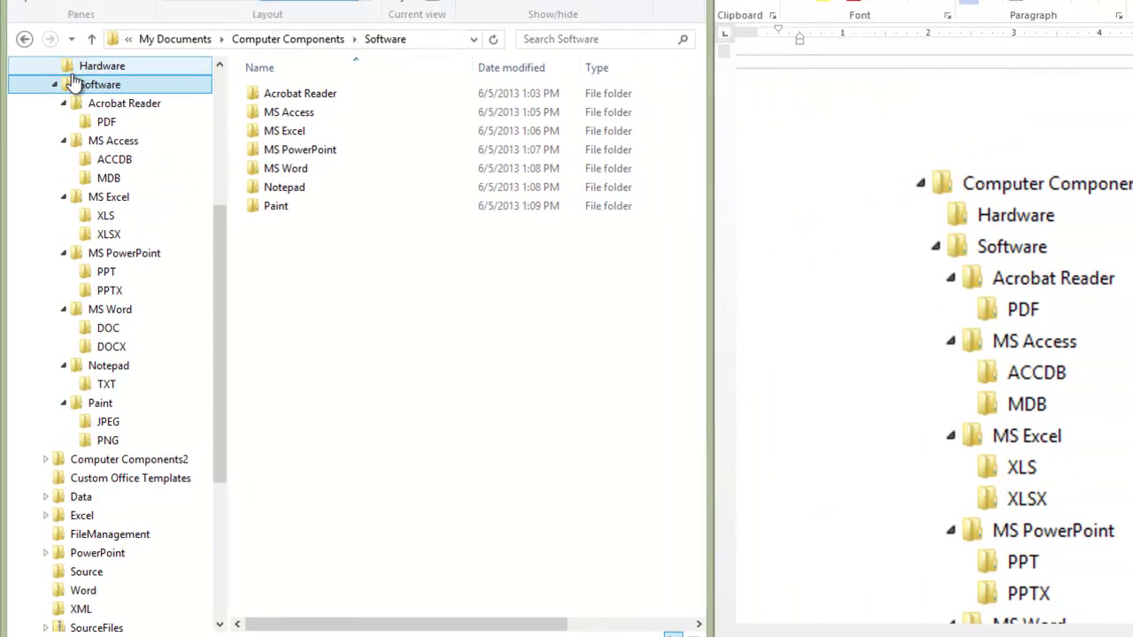
# Step: Select Computer Components in Explorer, then scroll Word to page 3's instructions 8–16
pyautogui.moveTo(220, 213); pyautogui.dragTo(219, 195)
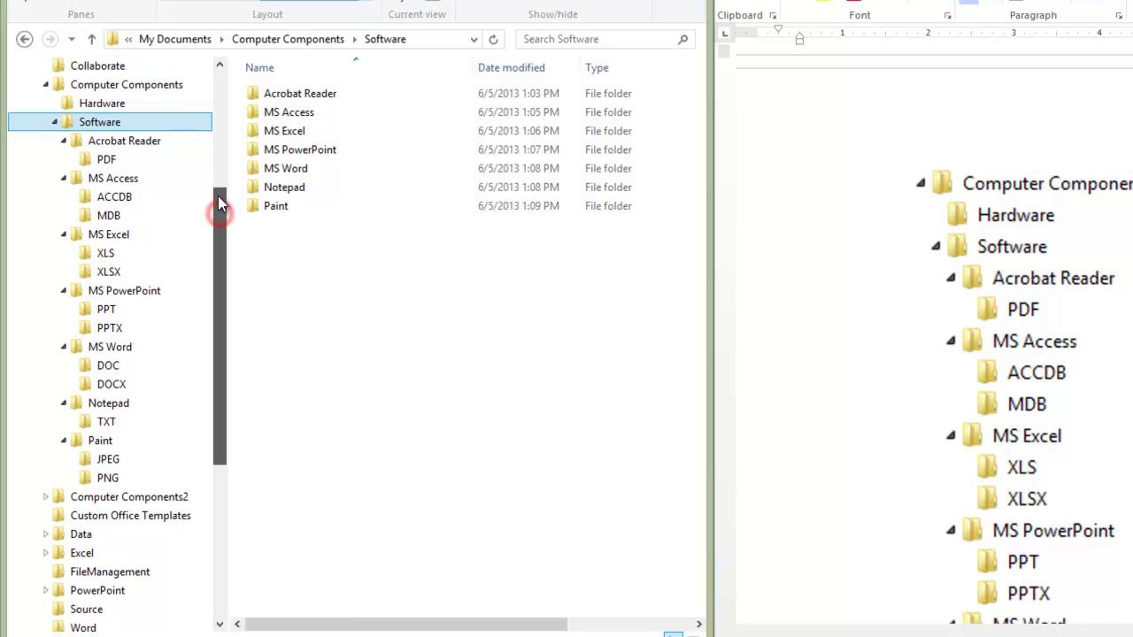
pyautogui.click(142, 88)
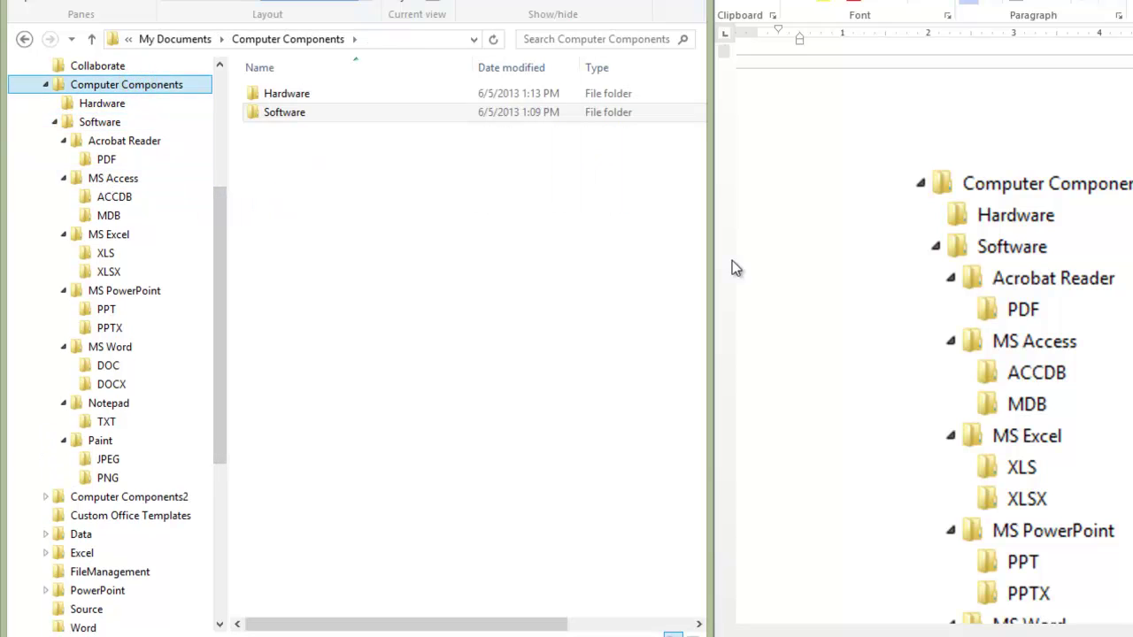
pyautogui.click(958, 275)
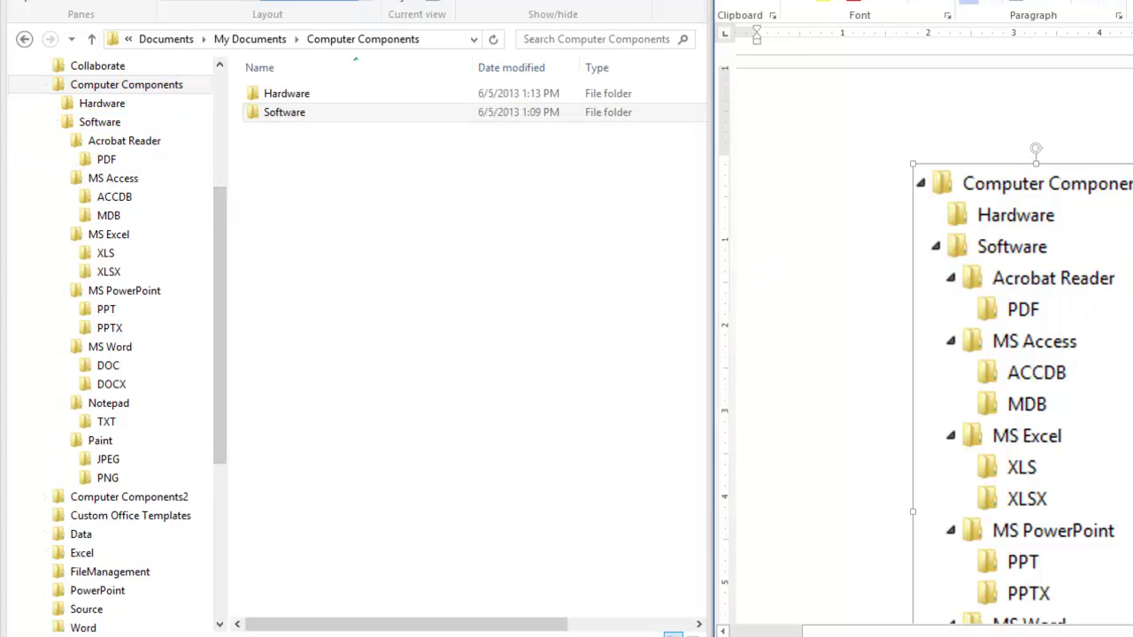
pyautogui.scroll(-7, 925, 334)
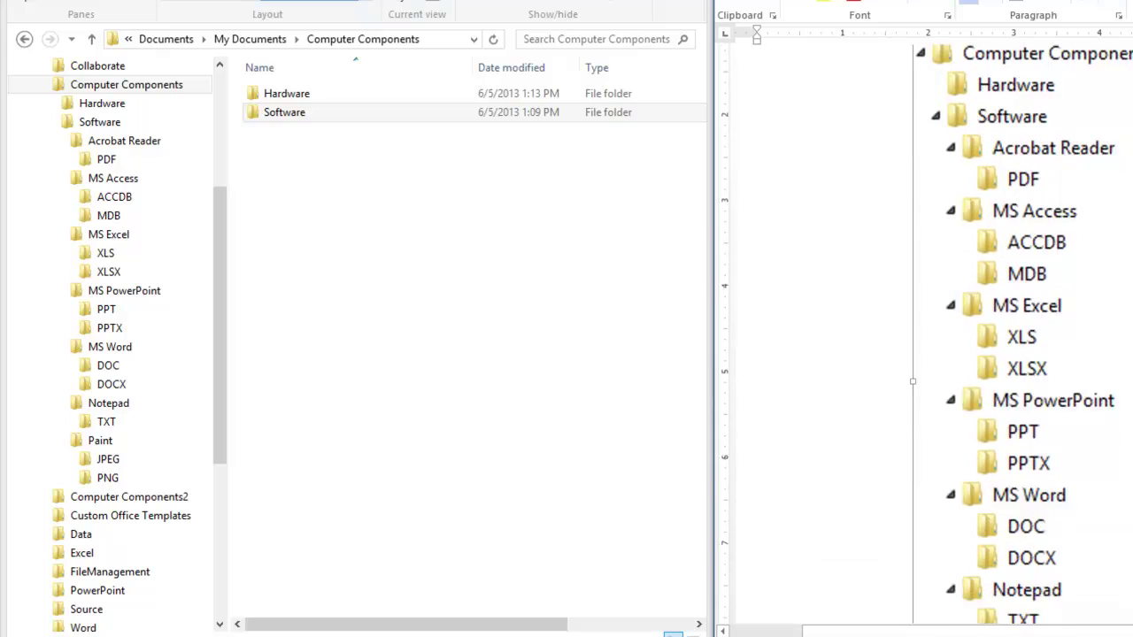
pyautogui.scroll(-6, 925, 335)
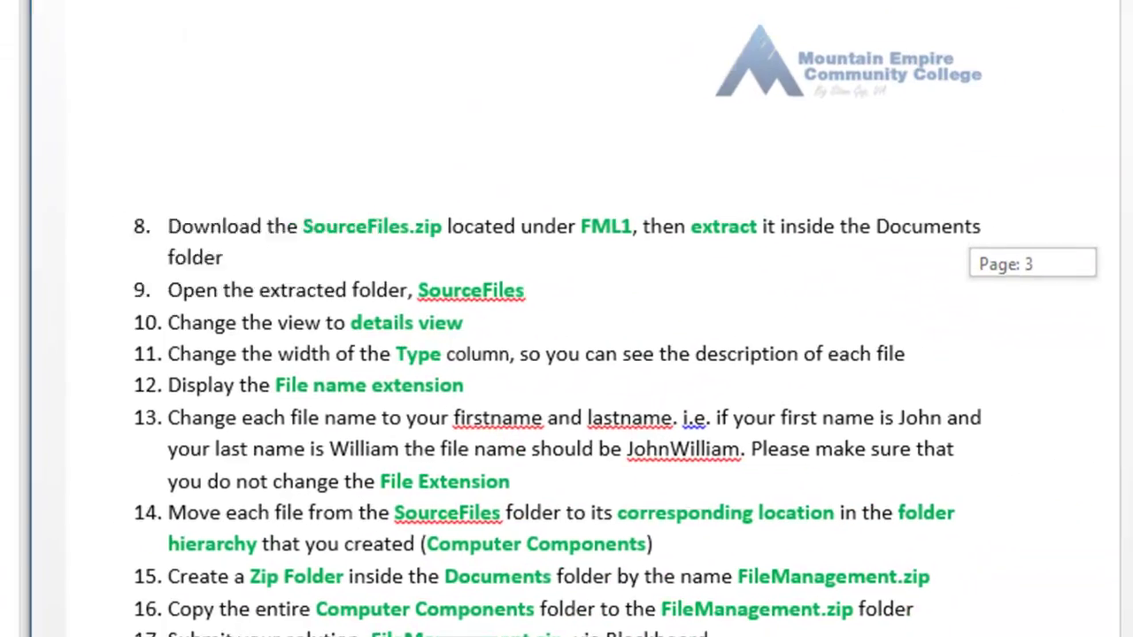
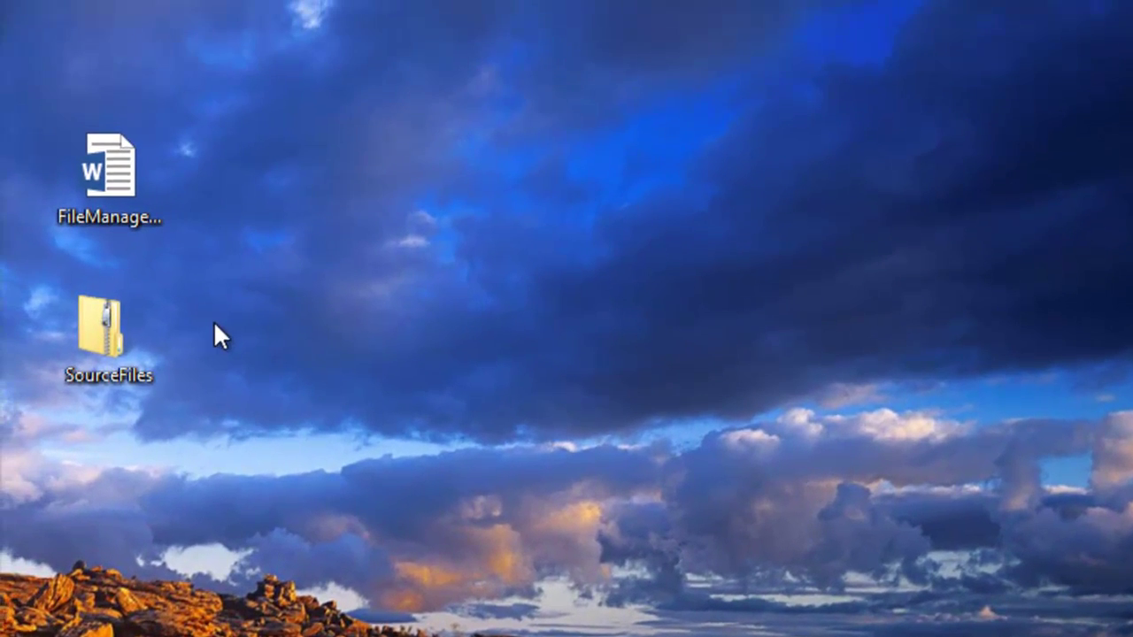
# Step: Start Extract All on the SourceFiles zip from the desktop's right-click menu
pyautogui.click(78, 59)
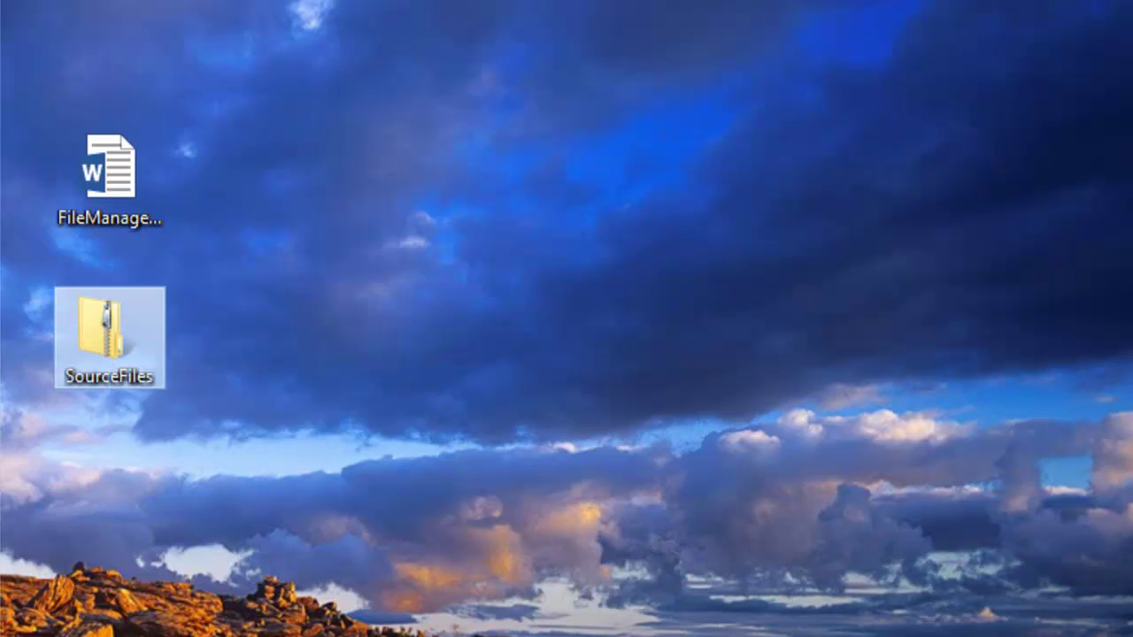
pyautogui.click(249, 478)
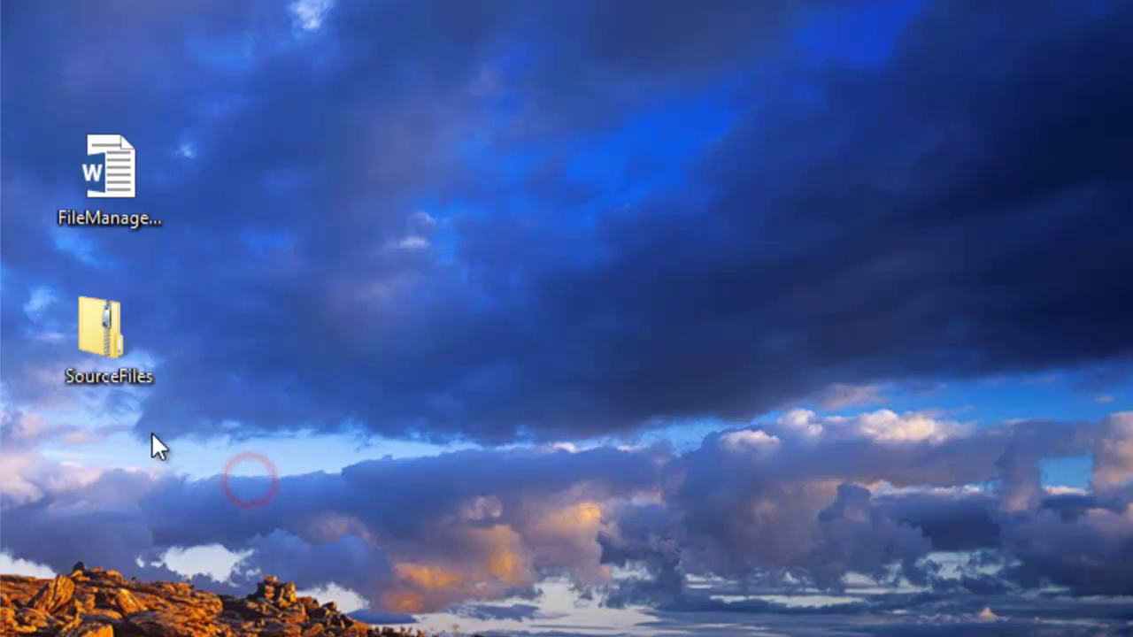
pyautogui.click(110, 335)
pyautogui.rightClick(110, 334)
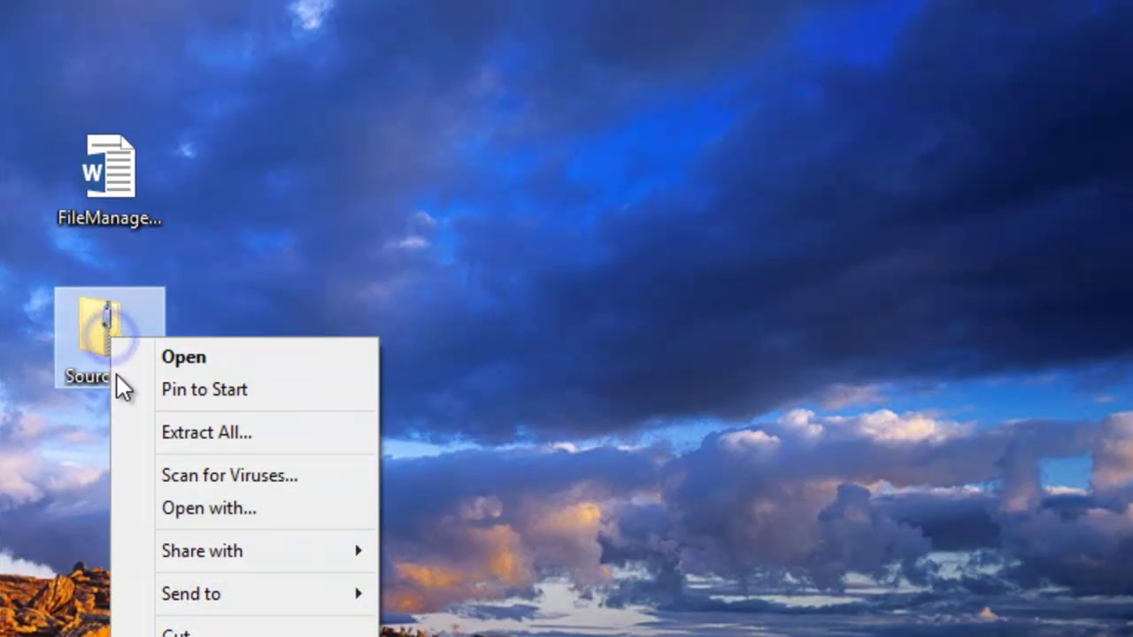
pyautogui.click(165, 433)
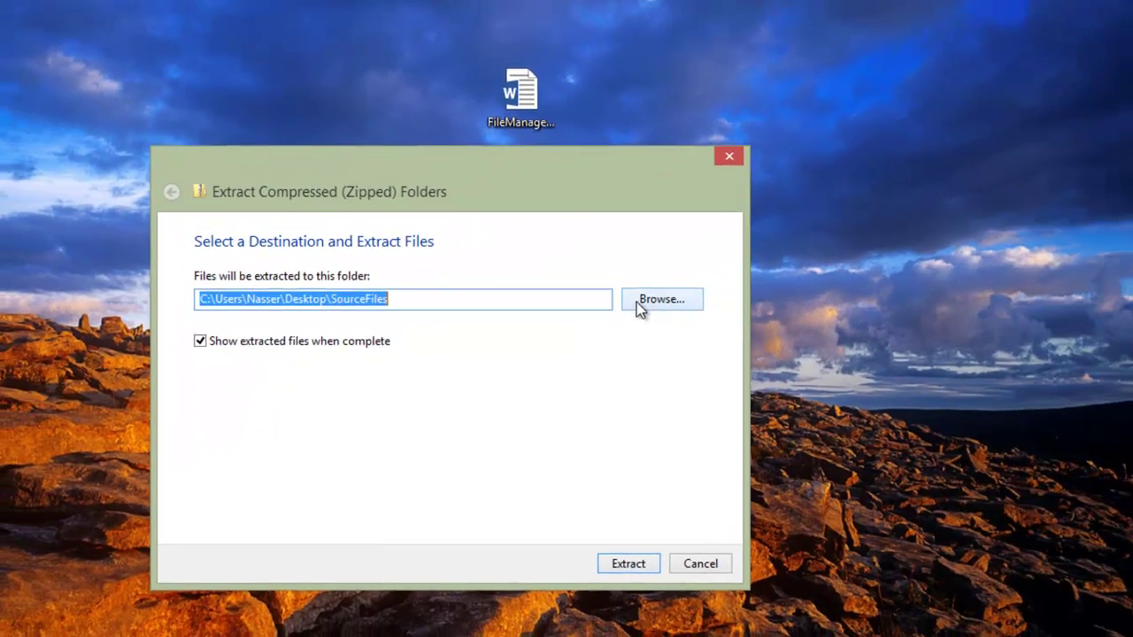
# Step: Extract SourceFiles.zip into Libraries > Documents > My Documents, replacing same-named files
pyautogui.click(429, 425)
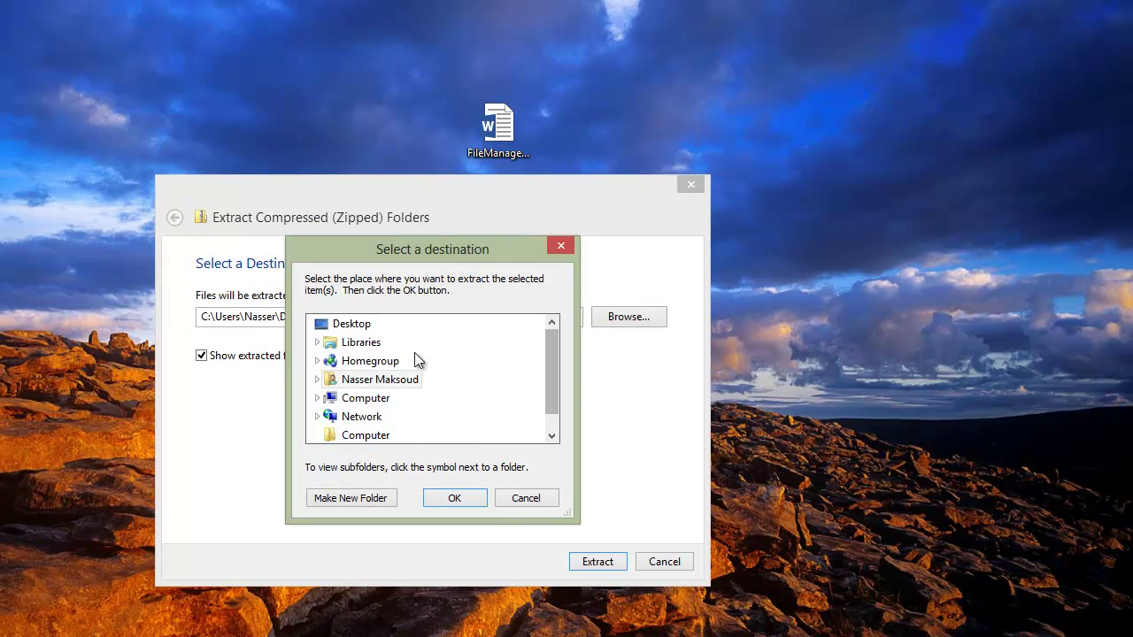
pyautogui.click(319, 343)
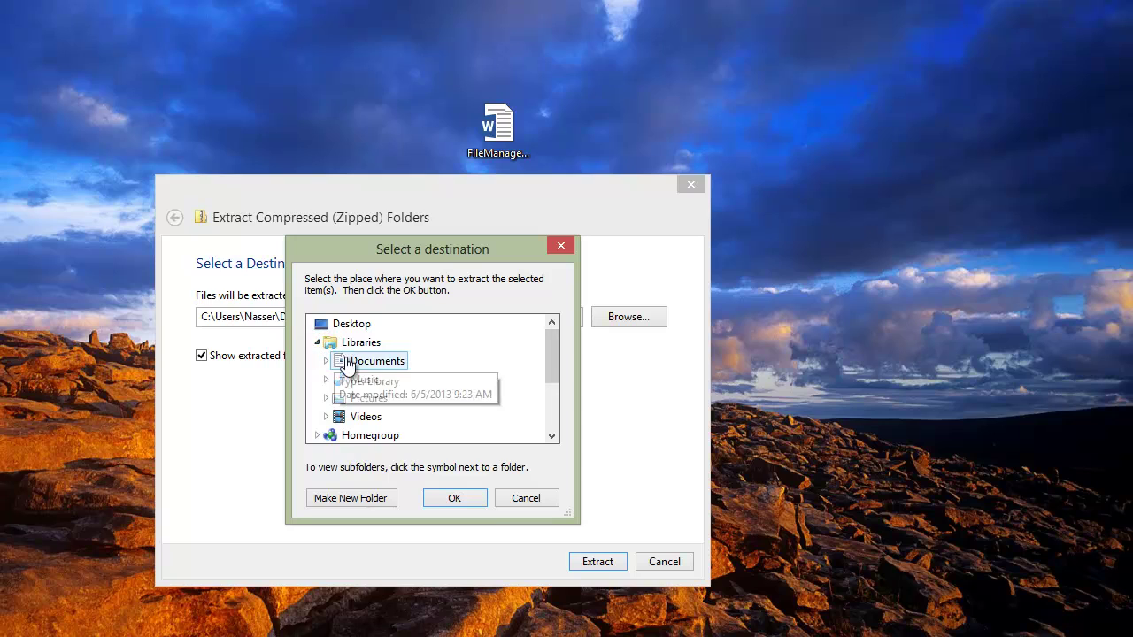
pyautogui.click(345, 360)
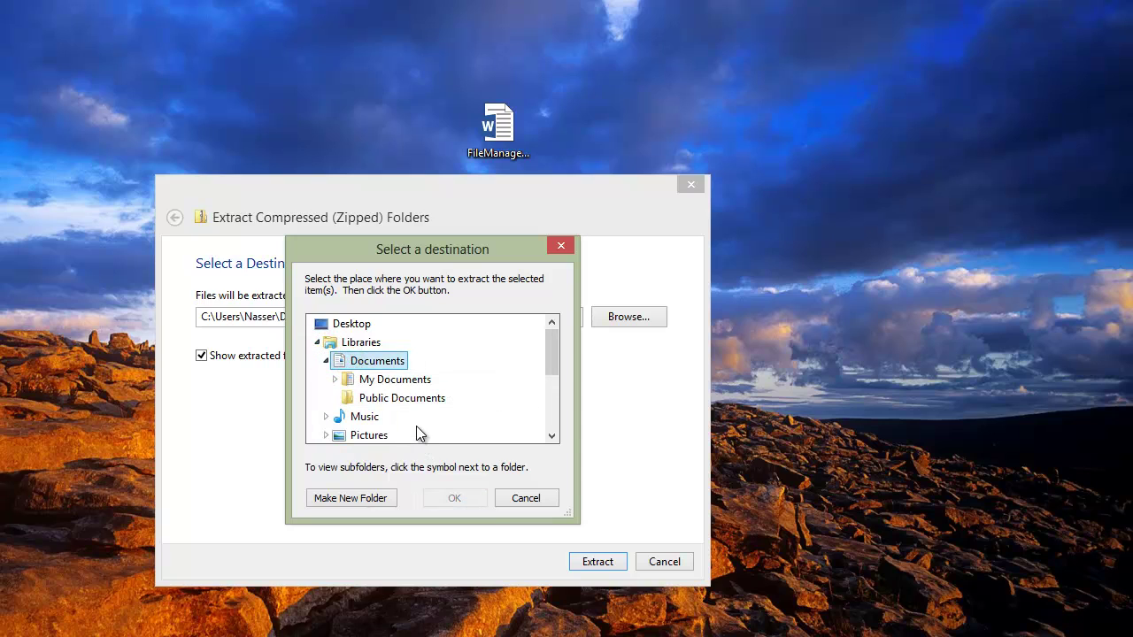
pyautogui.click(401, 381)
pyautogui.click(463, 496)
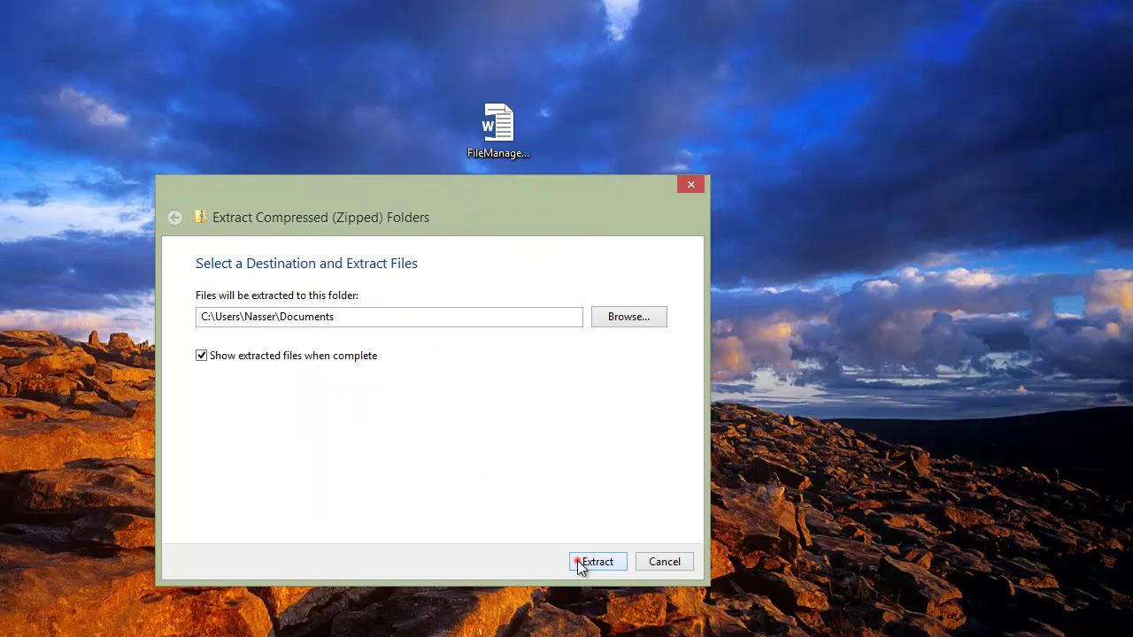
pyautogui.click(597, 562)
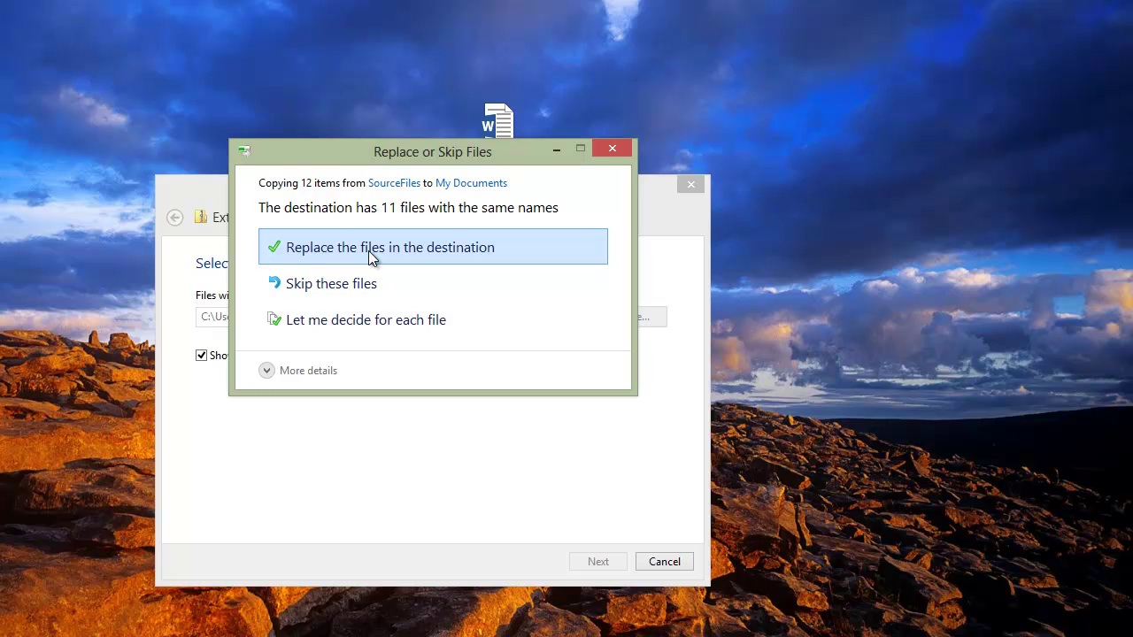
pyautogui.click(370, 255)
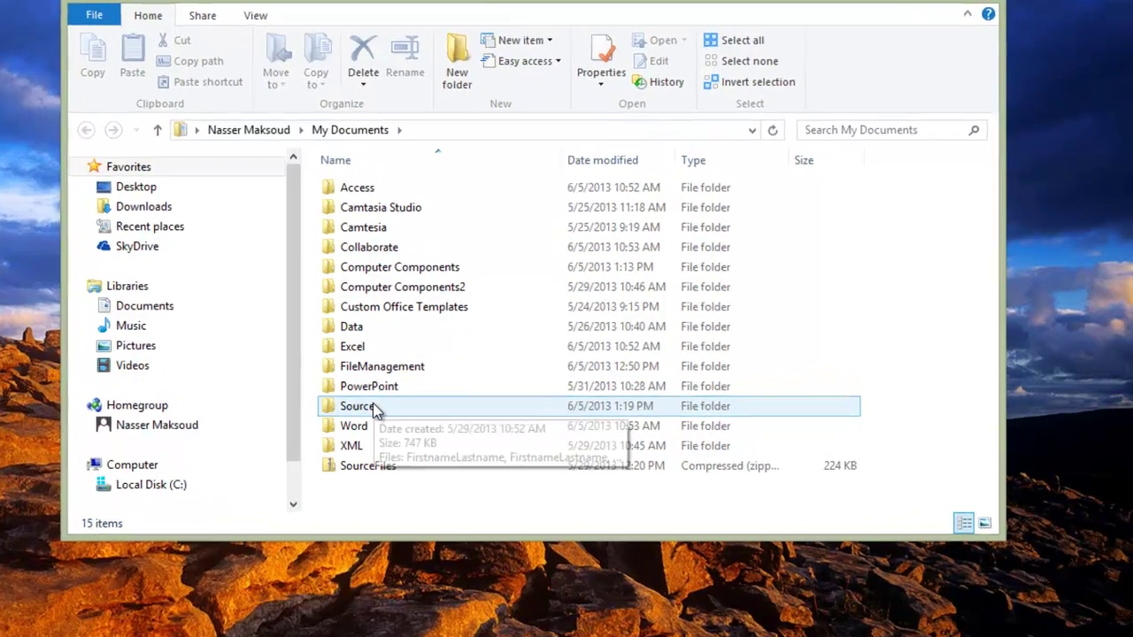
# Step: Open the extracted Source folder, snap it to the left half, and bring Word beside it
pyautogui.click(421, 406)
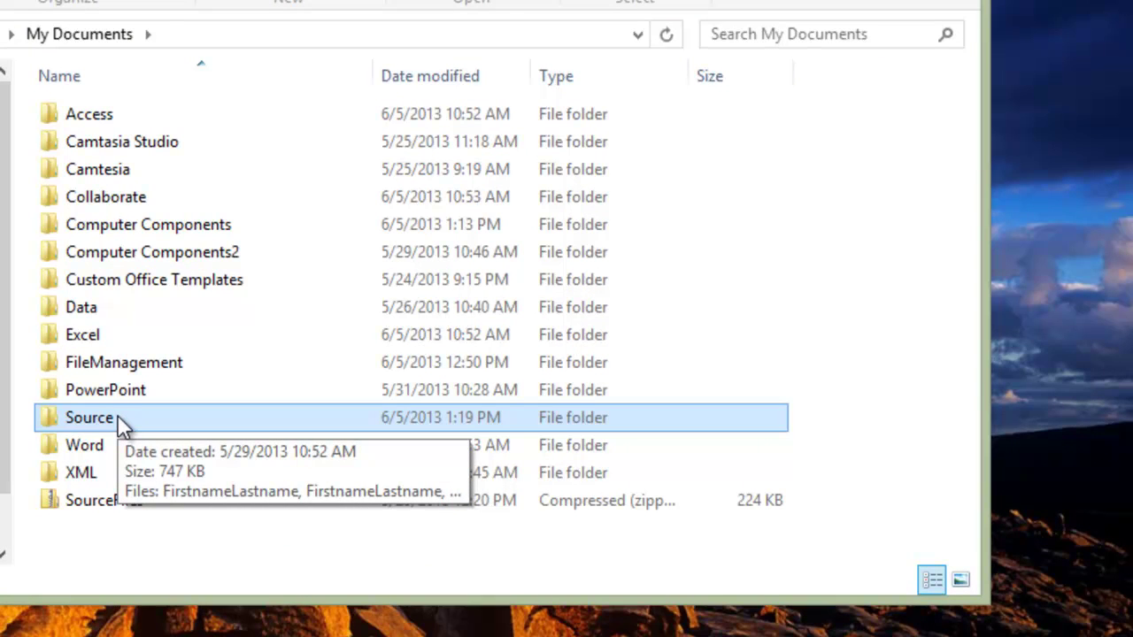
pyautogui.doubleClick(117, 415)
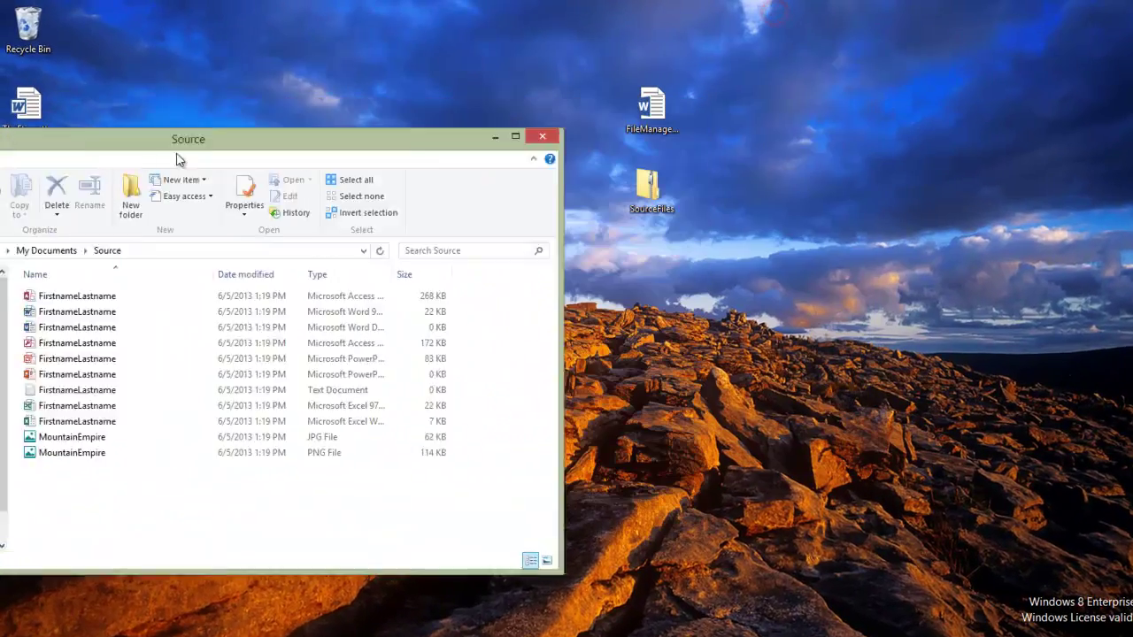
pyautogui.moveTo(177, 159); pyautogui.dragTo(0, 178)
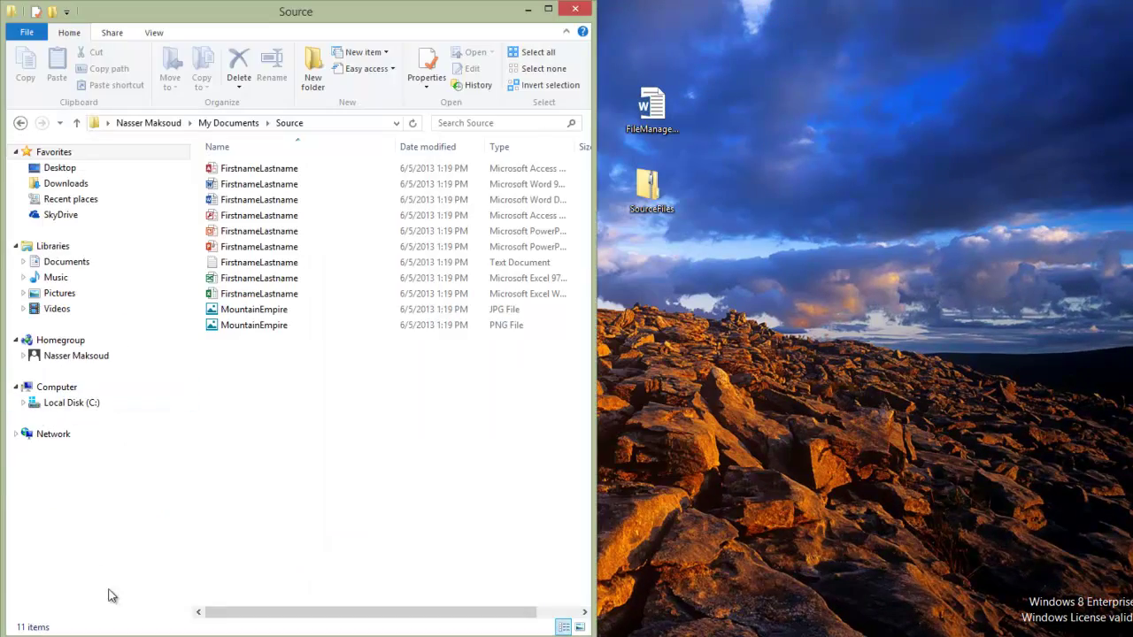
pyautogui.hotkey('alt', 'Tab')
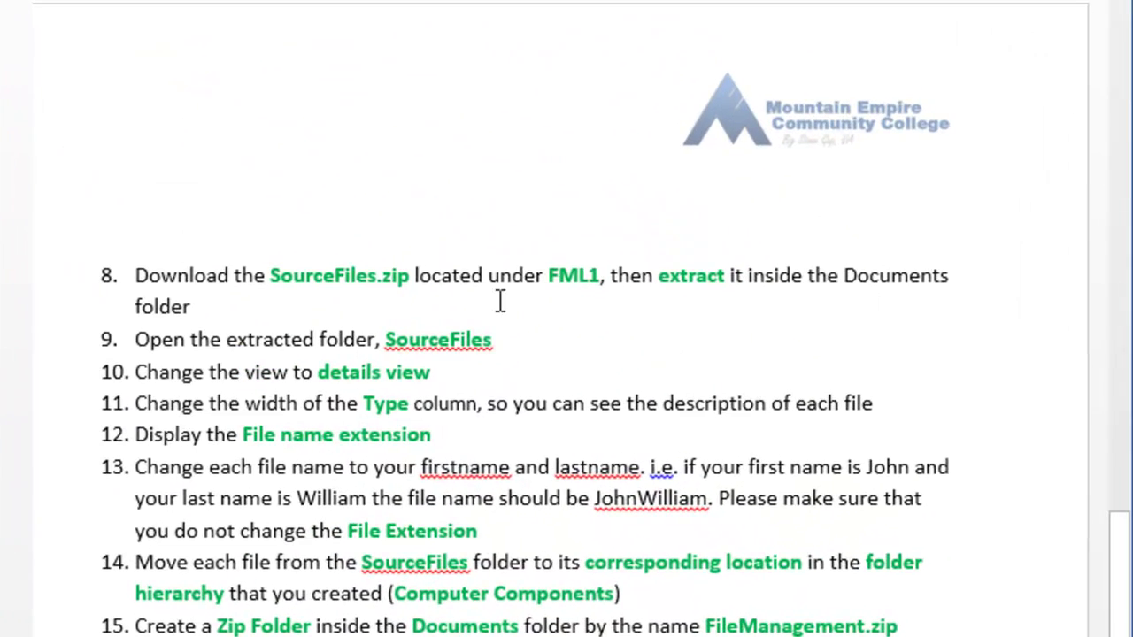
# Step: Edit item 9 so 'SourceFiles' reads 'Source'
pyautogui.moveTo(138, 278); pyautogui.dragTo(271, 307)
pyautogui.click(147, 340)
pyautogui.moveTo(135, 339); pyautogui.dragTo(500, 336)
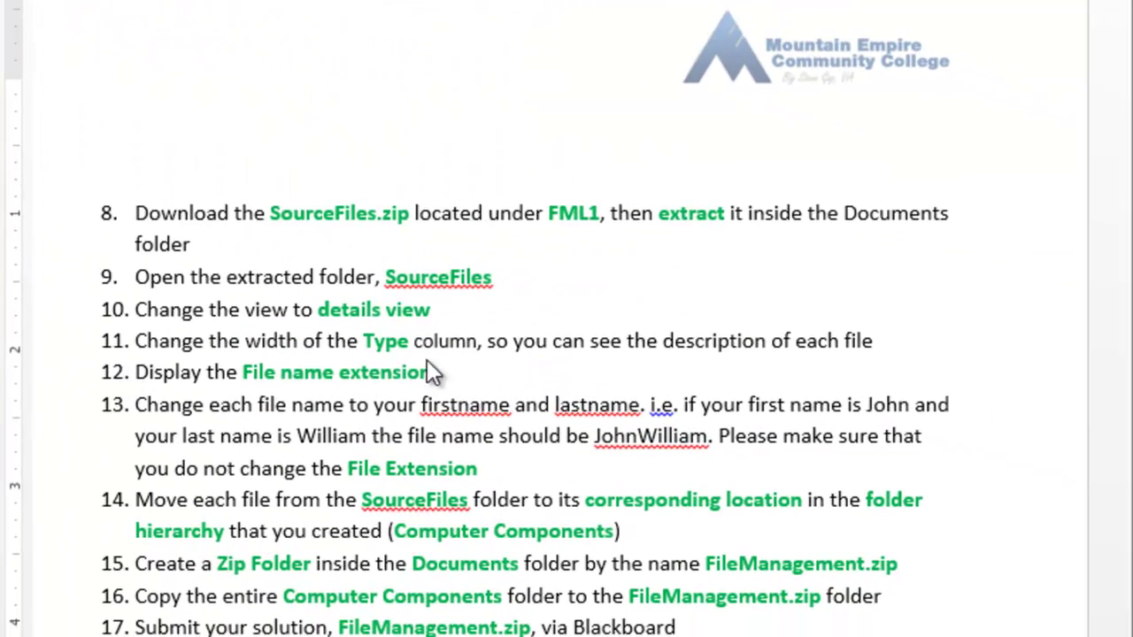
pyautogui.click(493, 277)
pyautogui.press('BackSpace')
pyautogui.press('BackSpace')
pyautogui.press('BackSpace')
pyautogui.press('BackSpace')
pyautogui.press('BackSpace')
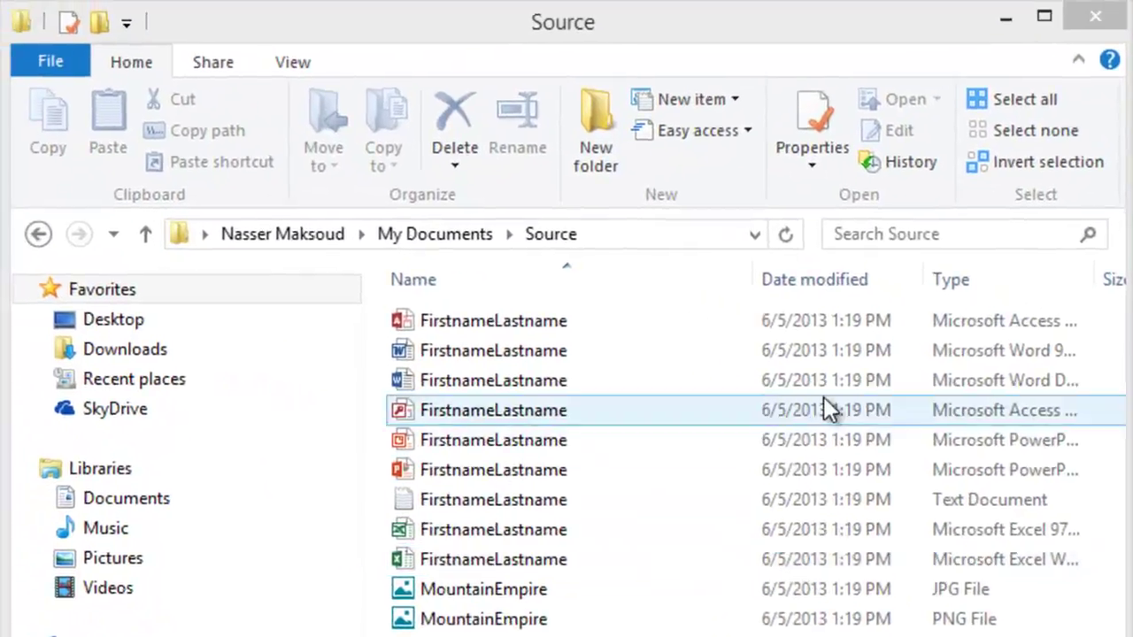
pyautogui.click(295, 63)
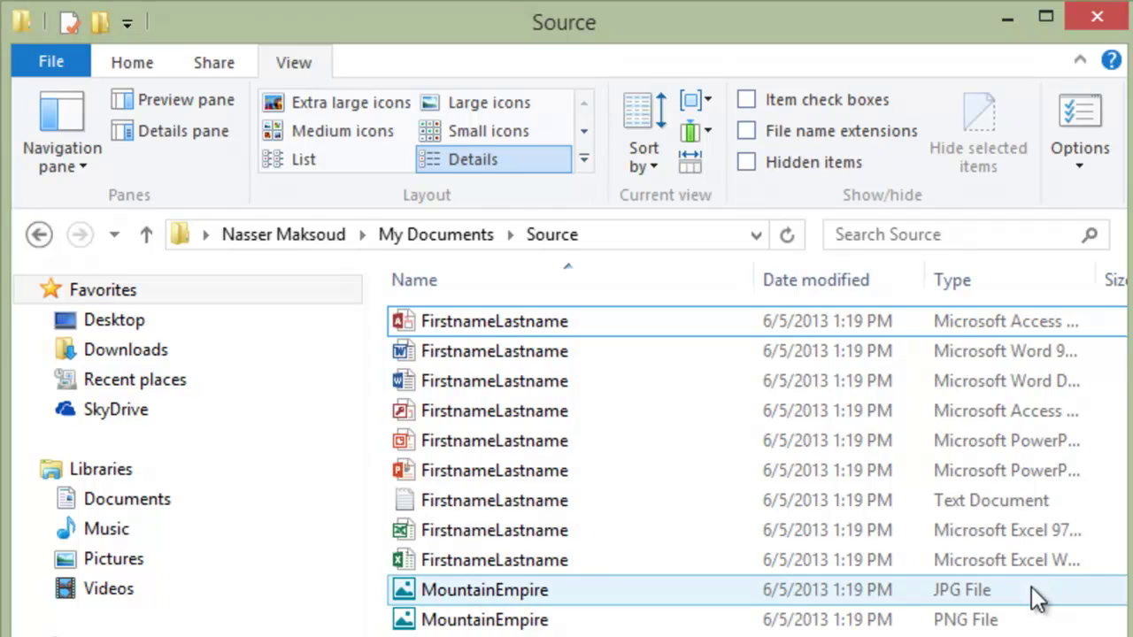
pyautogui.click(331, 99)
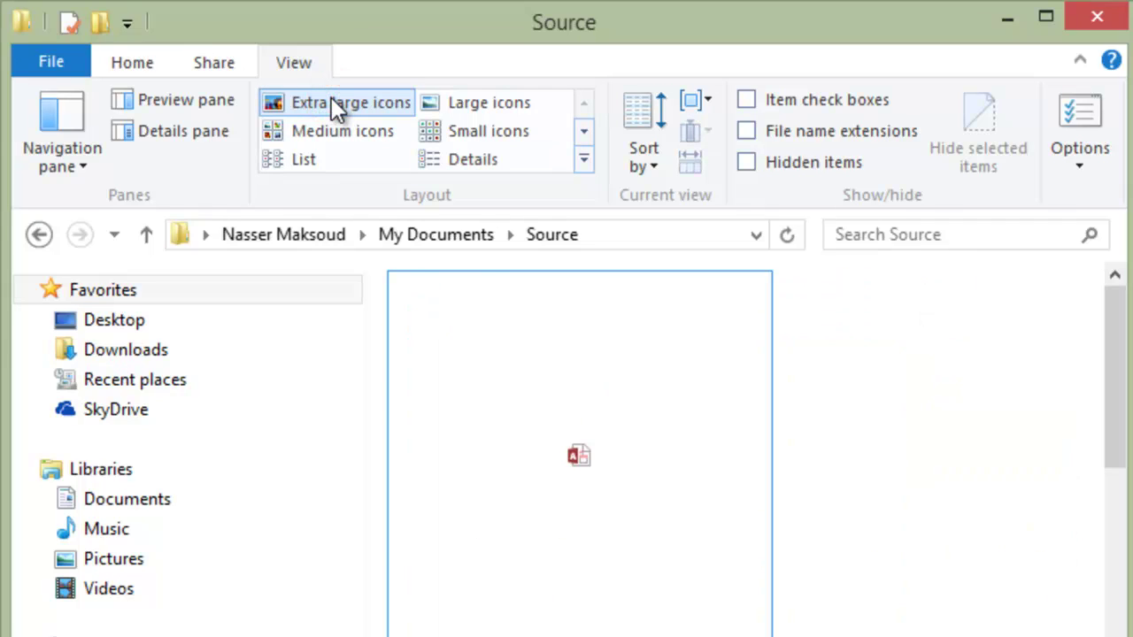
pyautogui.click(310, 157)
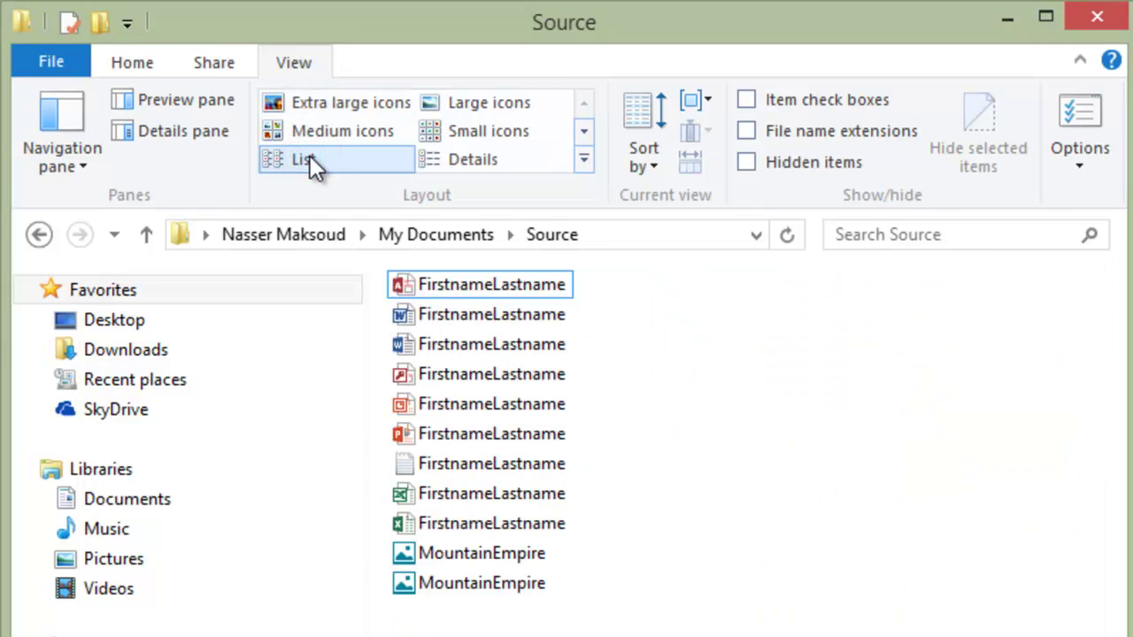
pyautogui.click(439, 158)
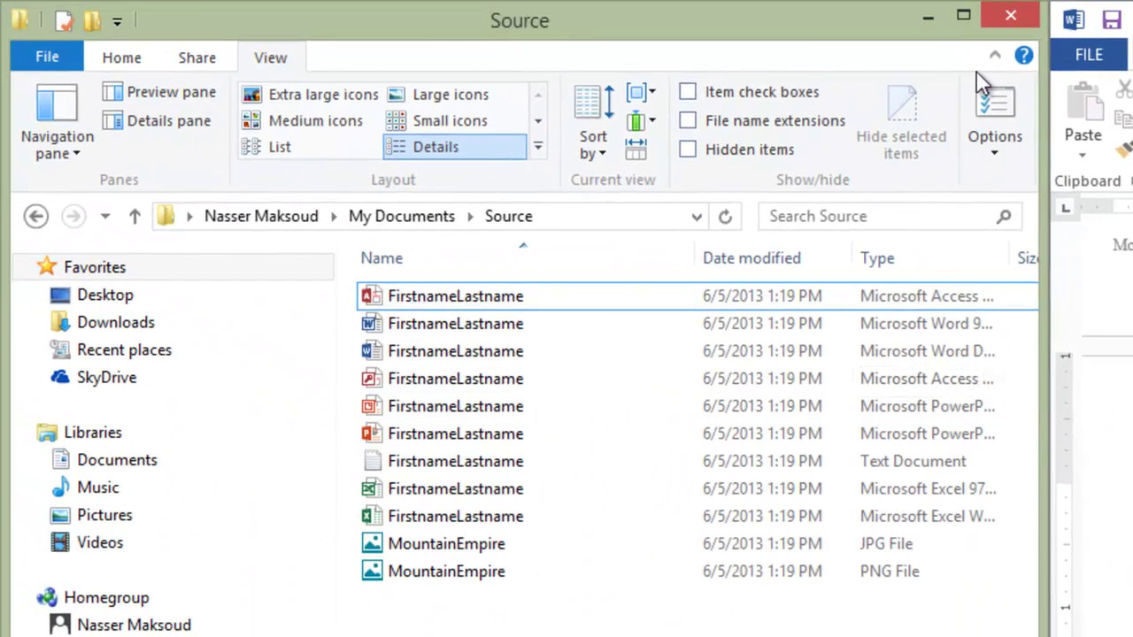
# Step: Maximize the Source folder window and drag the Type column wider to show full type names
pyautogui.click(963, 15)
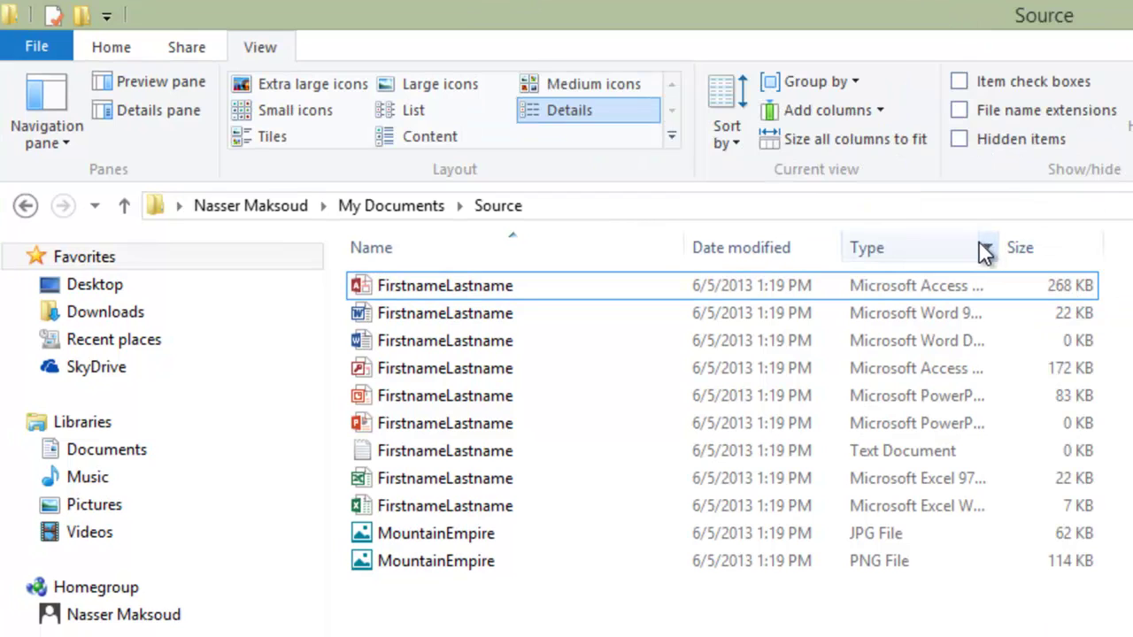
pyautogui.click(985, 288)
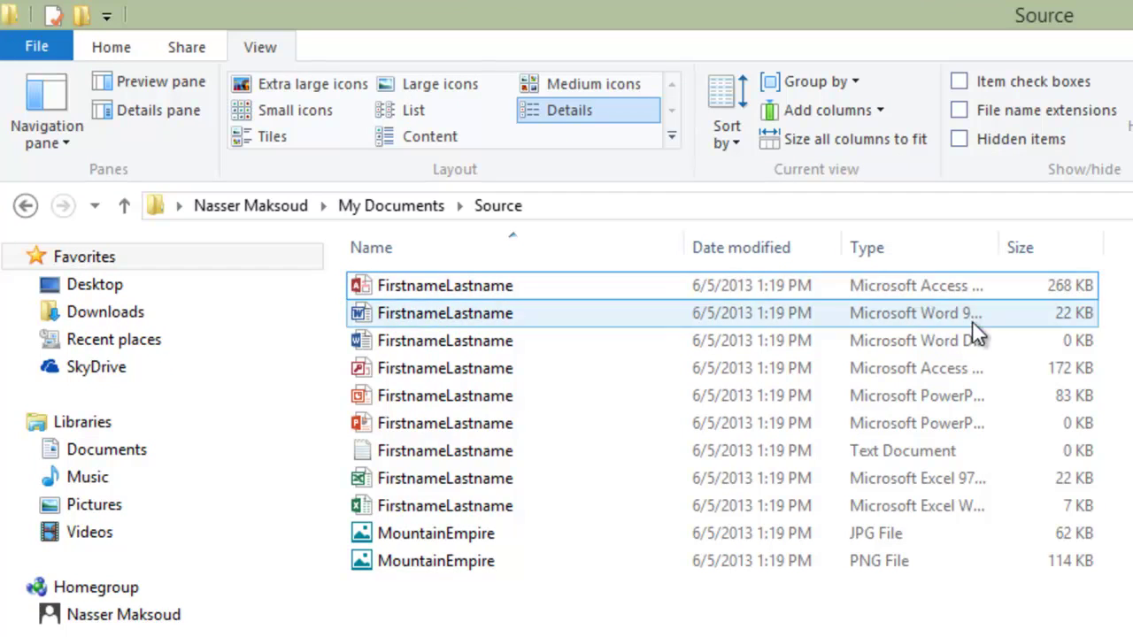
pyautogui.moveTo(999, 243); pyautogui.dragTo(1037, 215)
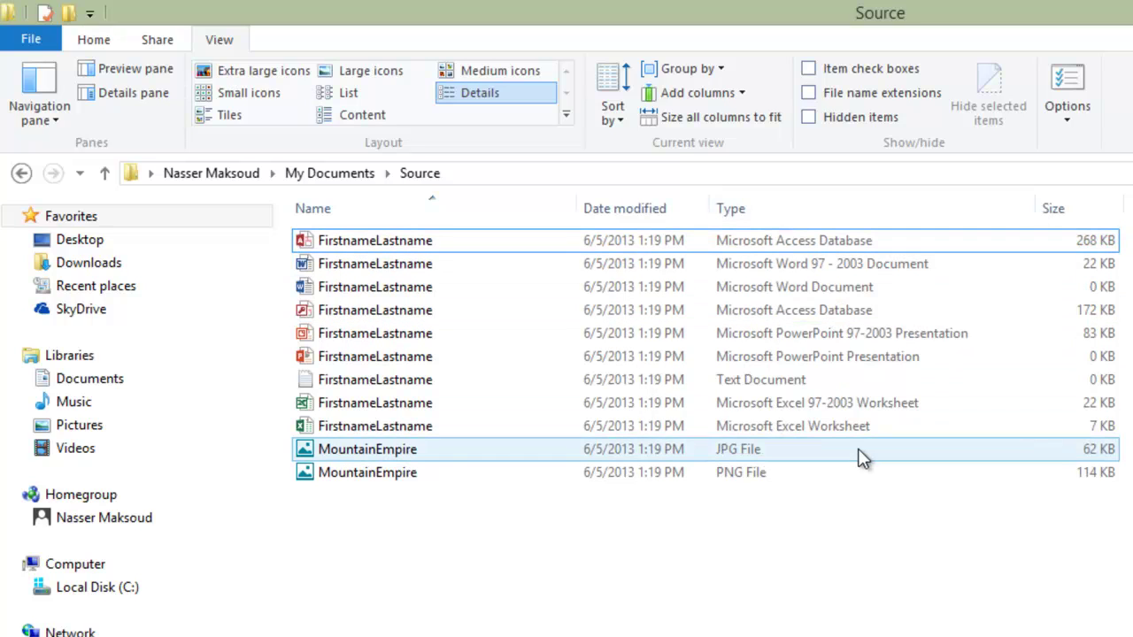
# Step: Go through the Access, Word, PowerPoint and Text files, reading each type description
pyautogui.keyDown('shift'); pyautogui.click(783, 257); pyautogui.keyUp('shift')
pyautogui.click(783, 248)
pyautogui.click(785, 261)
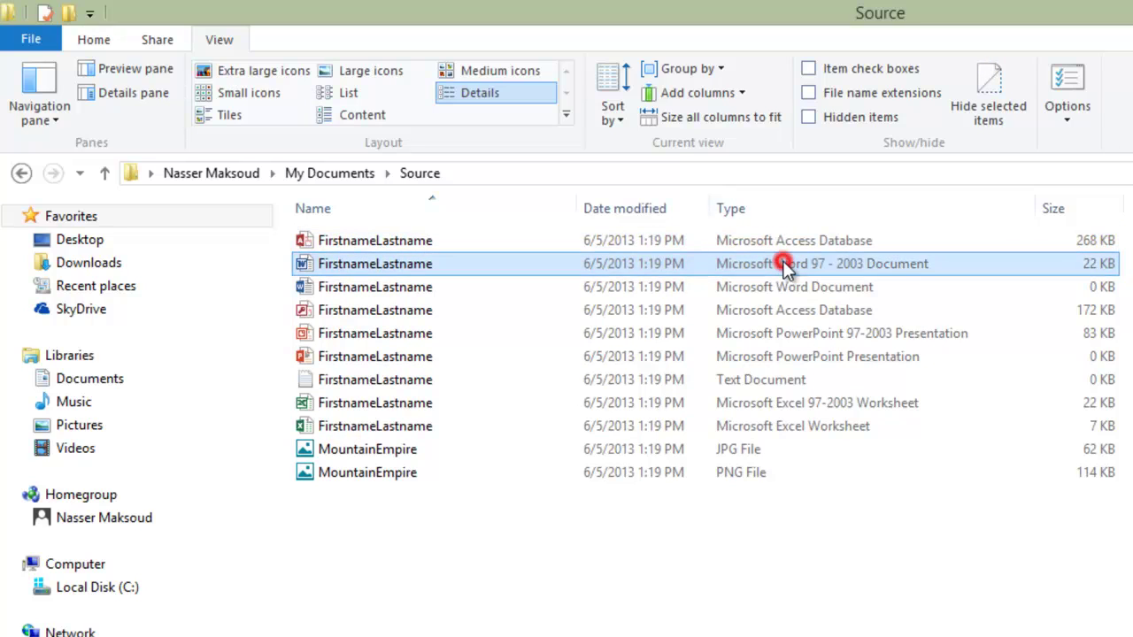
pyautogui.click(787, 290)
pyautogui.click(788, 310)
pyautogui.click(792, 333)
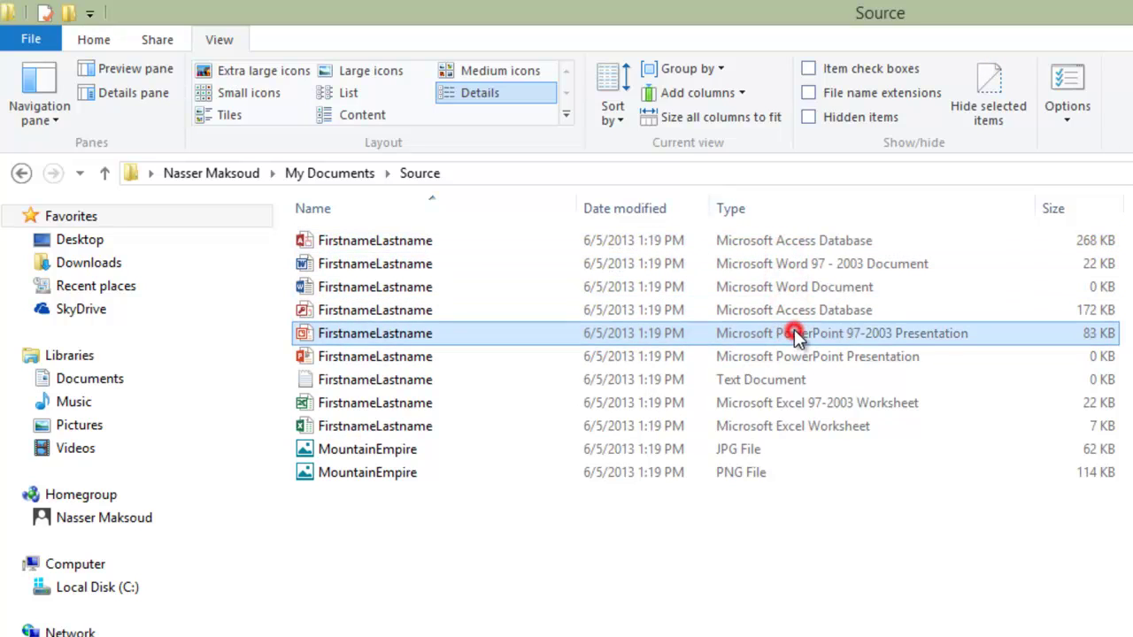
pyautogui.click(795, 375)
# Step: Review the PowerPoint, Excel and MountainEmpire image files, then move the window aside to reveal Word
pyautogui.click(792, 358)
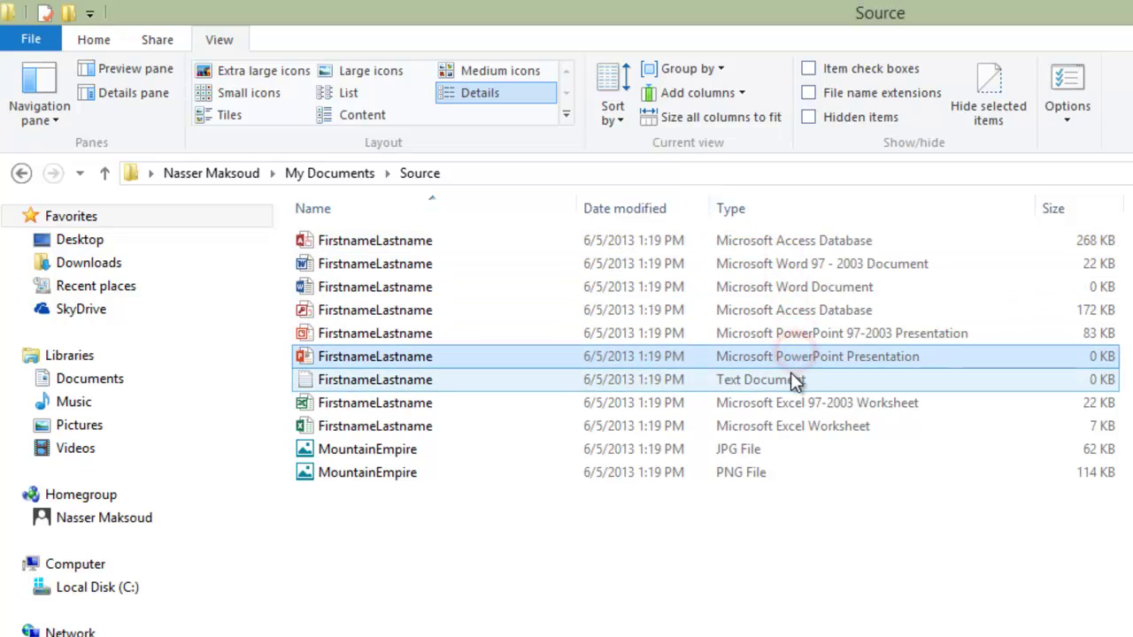
pyautogui.click(793, 379)
pyautogui.click(785, 405)
pyautogui.click(779, 429)
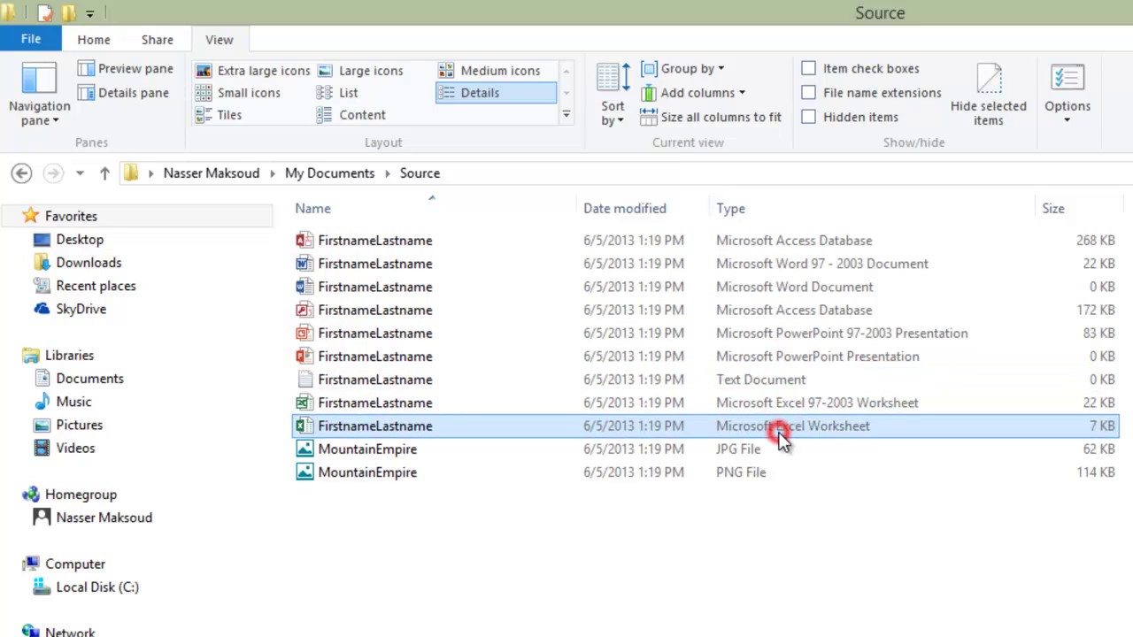
pyautogui.click(772, 449)
pyautogui.click(763, 471)
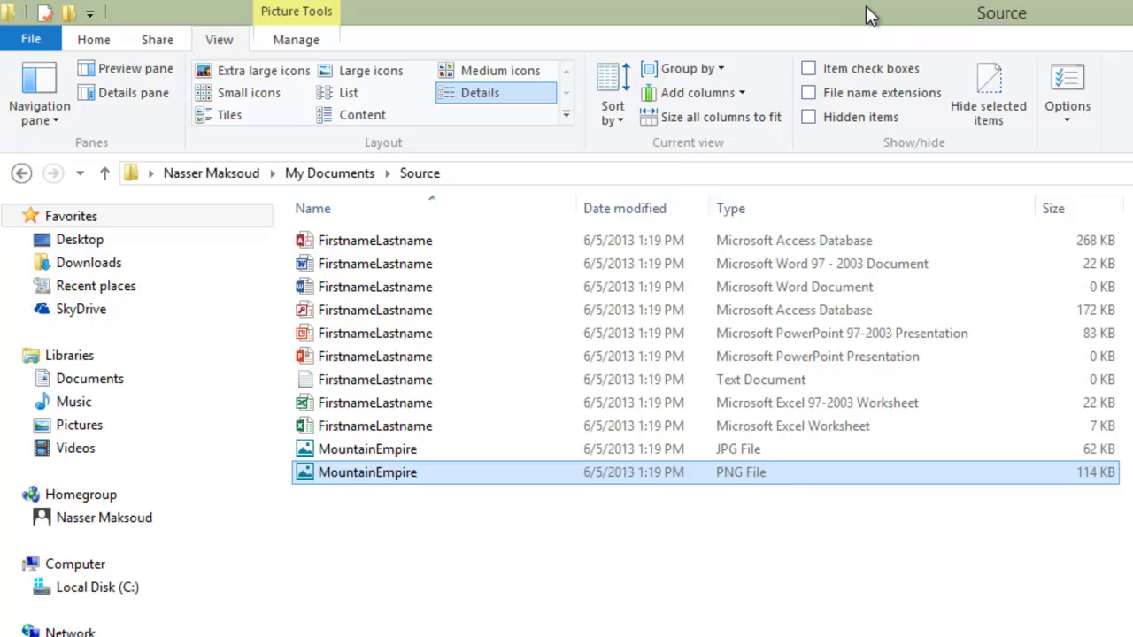
pyautogui.moveTo(855, 12); pyautogui.dragTo(4, 367)
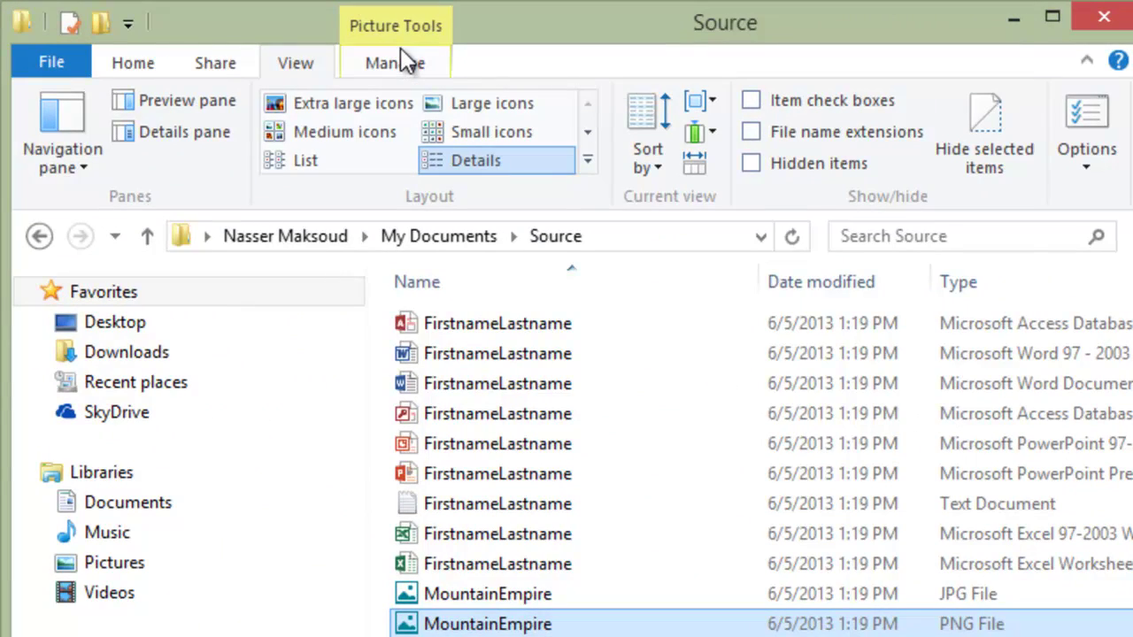
# Step: Turn on File name extensions and check the FirstnameLastname .accdb, .doc and .docx files
pyautogui.click(301, 64)
pyautogui.click(751, 132)
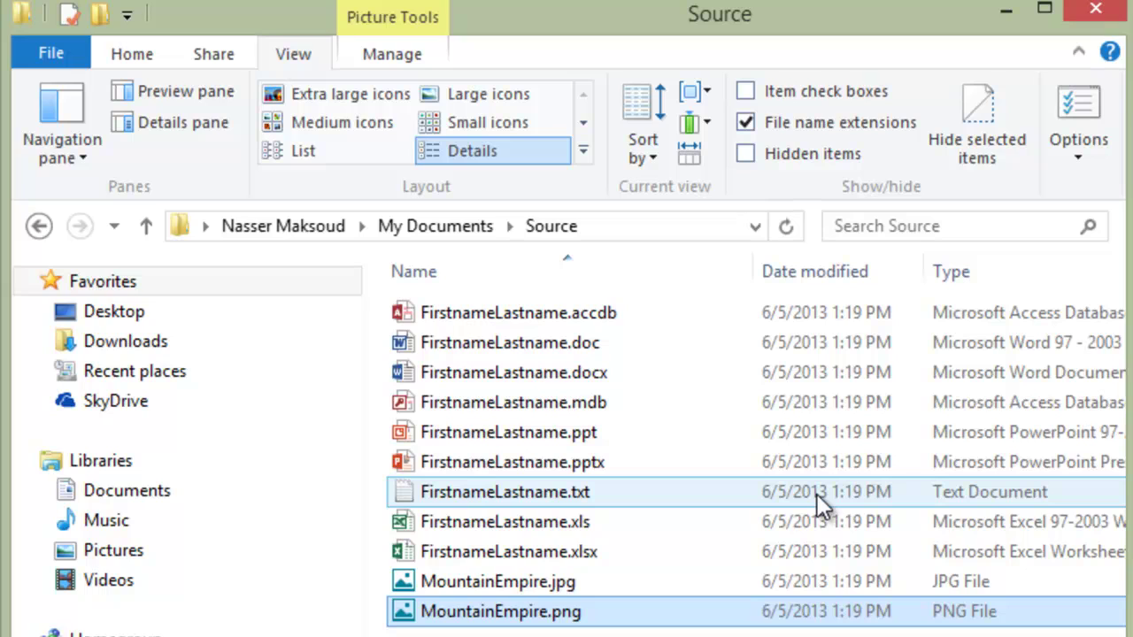
pyautogui.click(622, 313)
pyautogui.click(590, 346)
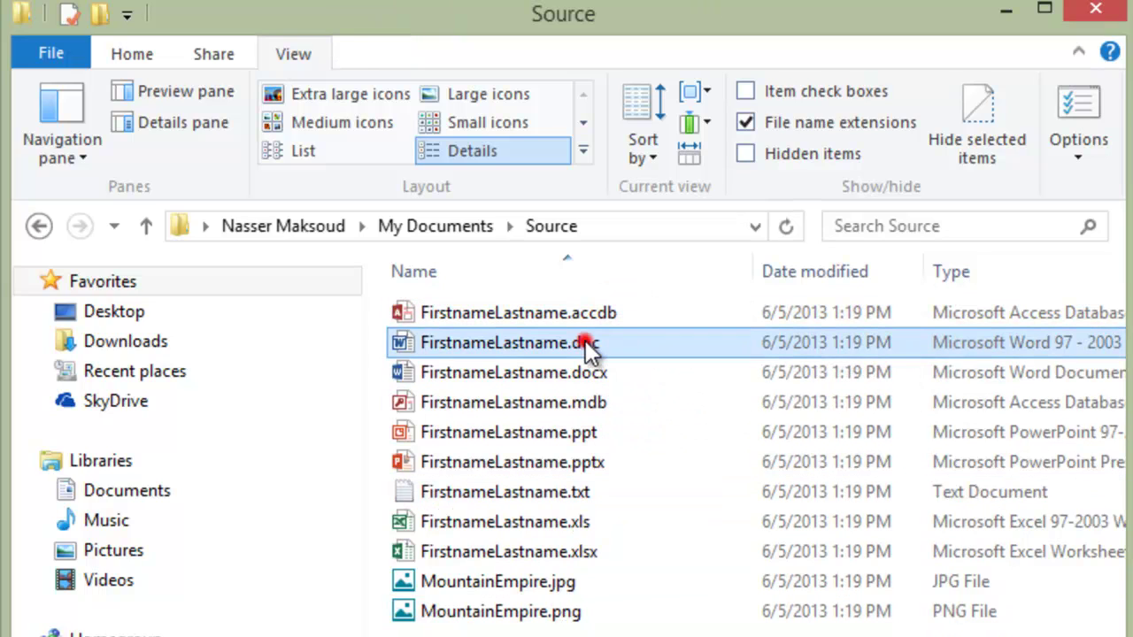
pyautogui.click(586, 373)
pyautogui.click(595, 347)
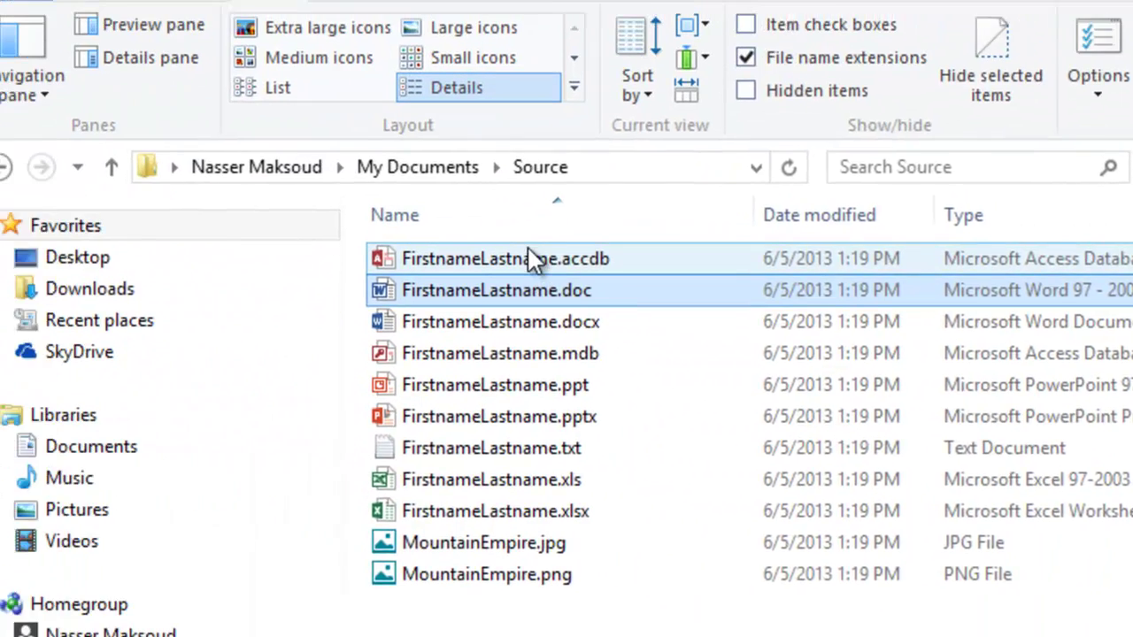
# Step: Rename FirstnameLastname.accdb to the user's first and last name, keeping the .accdb extension
pyautogui.click(531, 257)
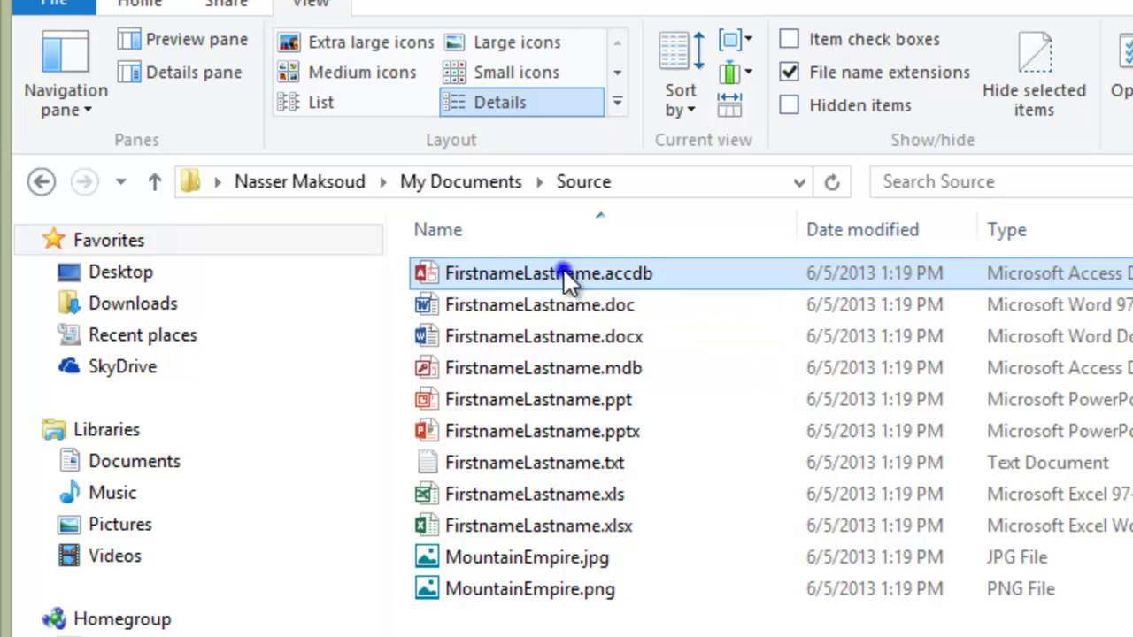
pyautogui.rightClick(564, 270)
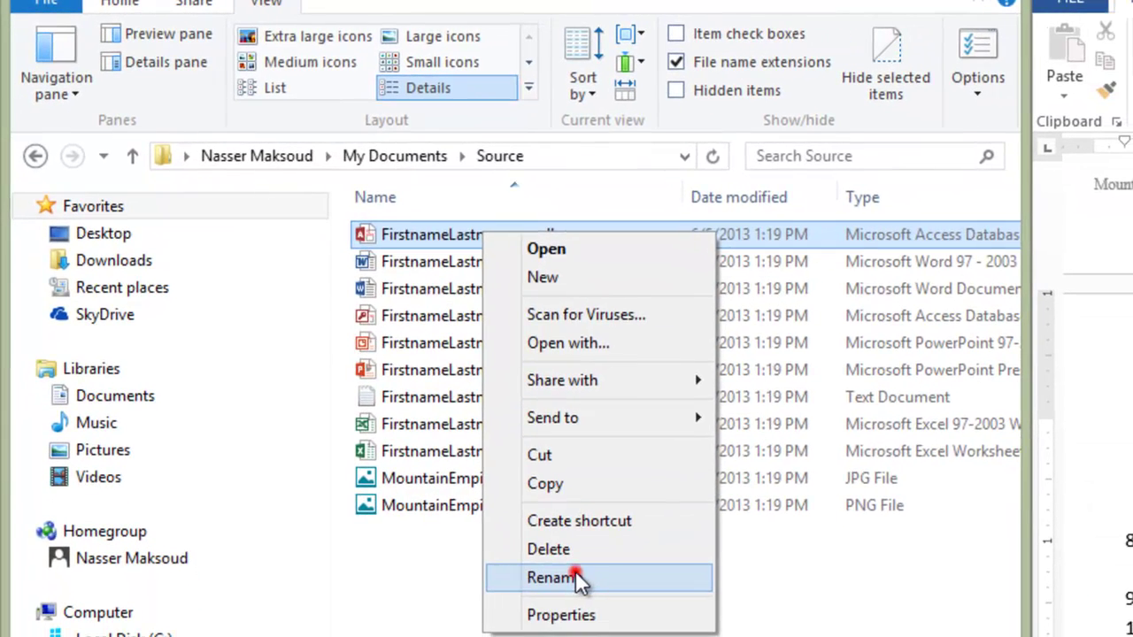
pyautogui.click(672, 636)
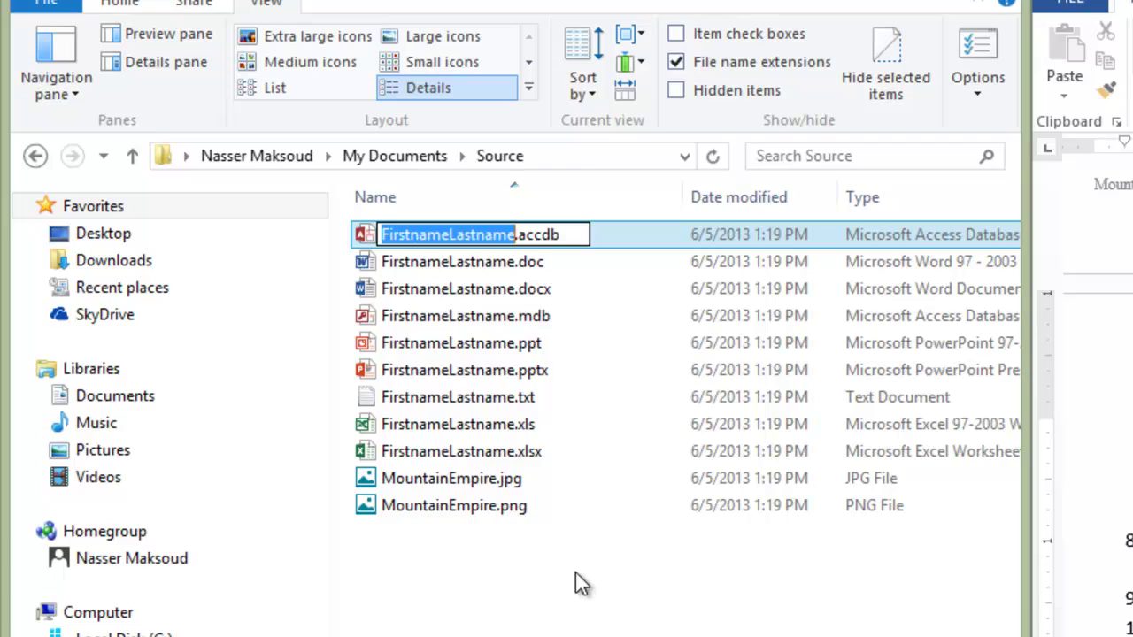
pyautogui.press('BackSpace')
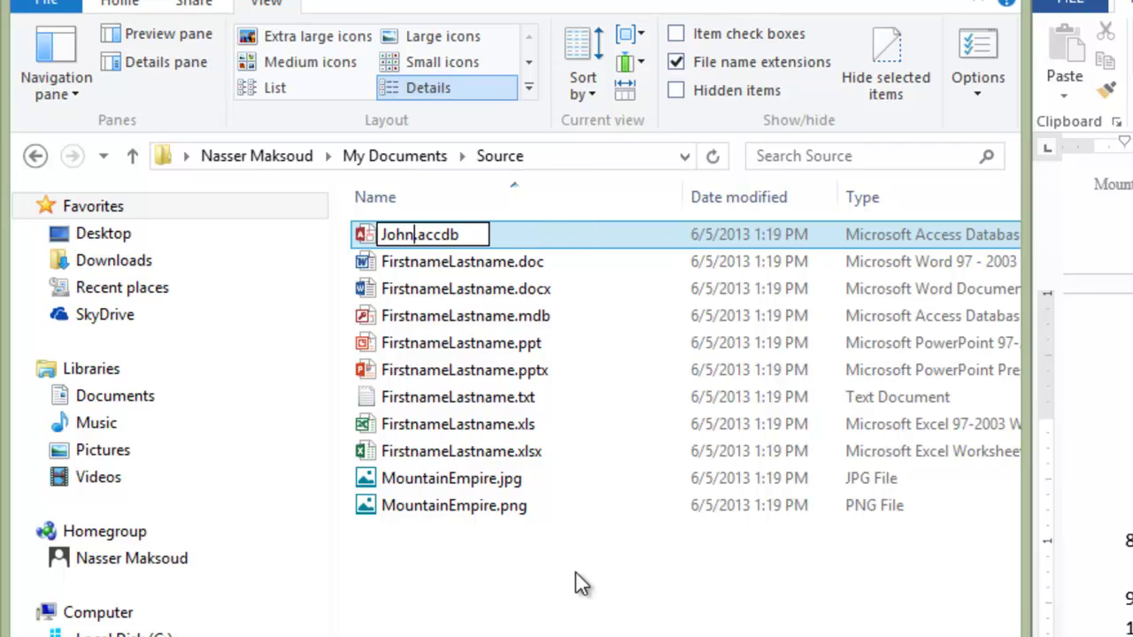
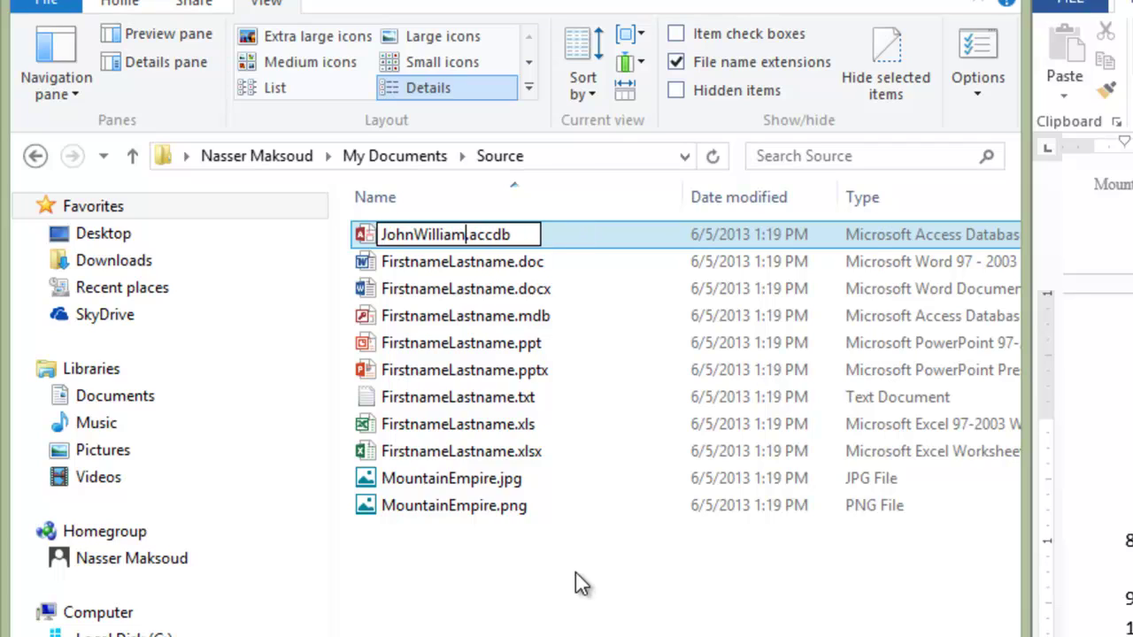
pyautogui.press('Return')
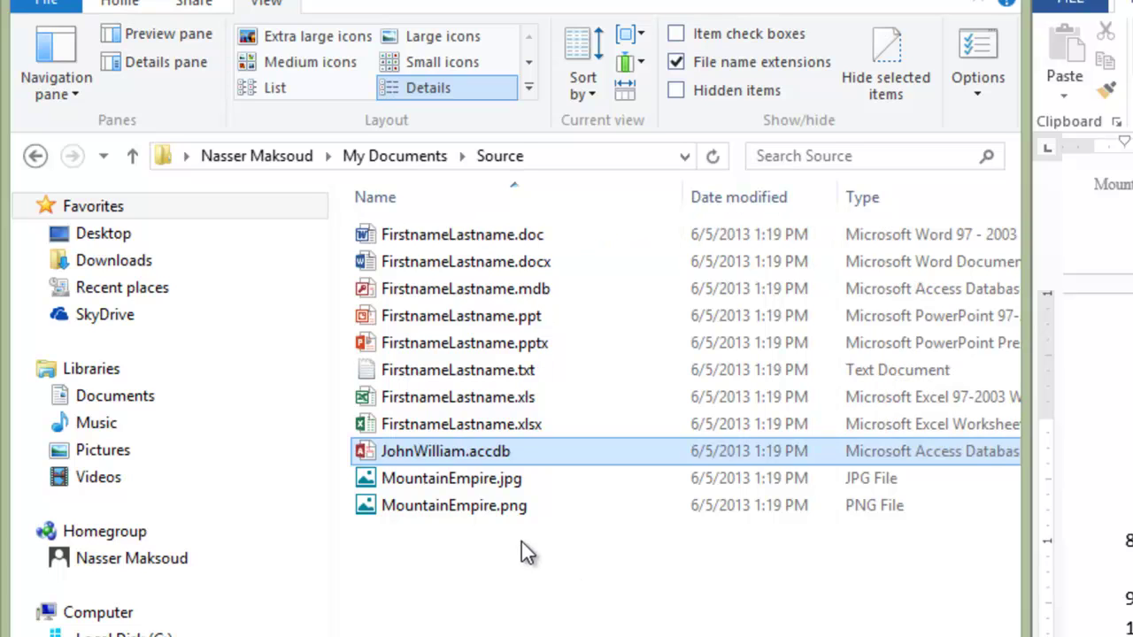
# Step: Review item 13's instruction to rename each file, with FirstnameLastname.doc selected
pyautogui.click(436, 240)
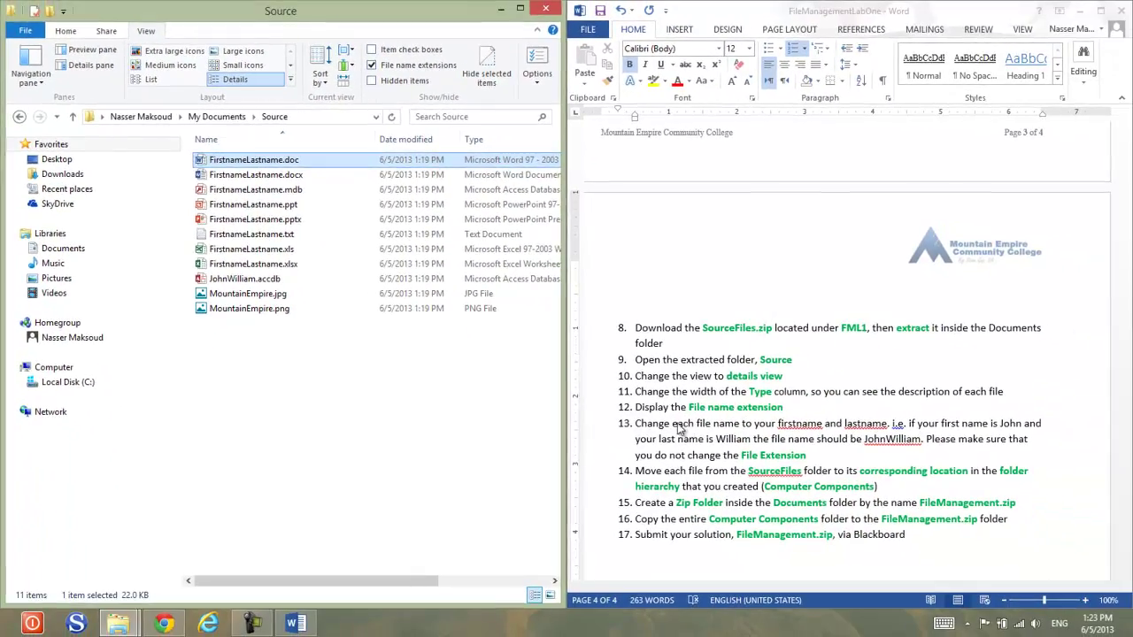
pyautogui.click(821, 502)
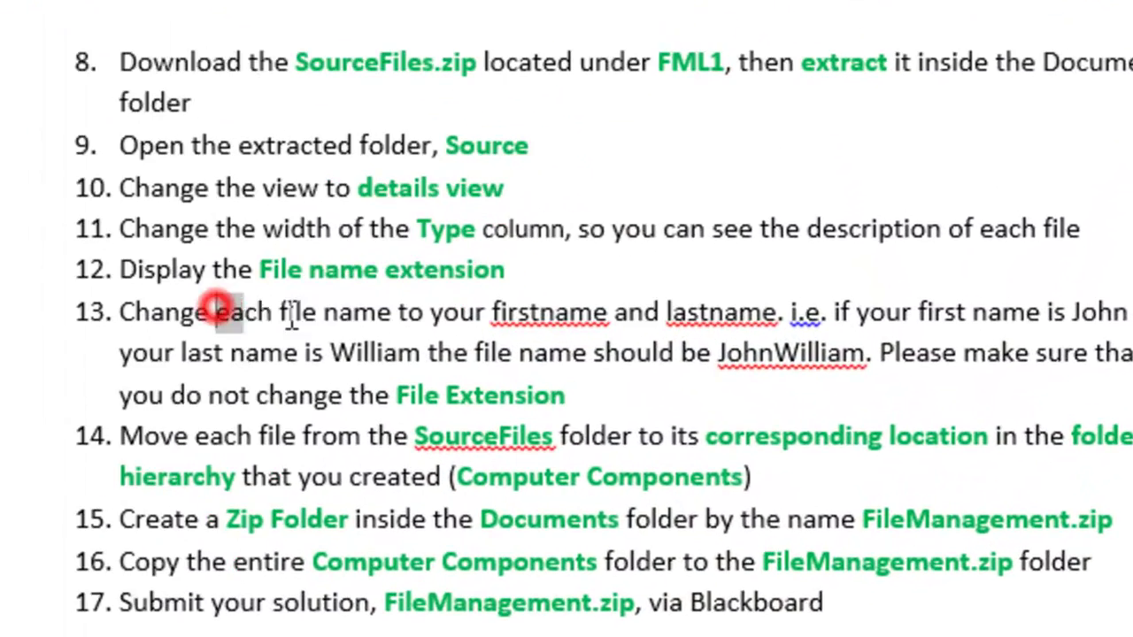
pyautogui.moveTo(291, 316); pyautogui.dragTo(313, 311)
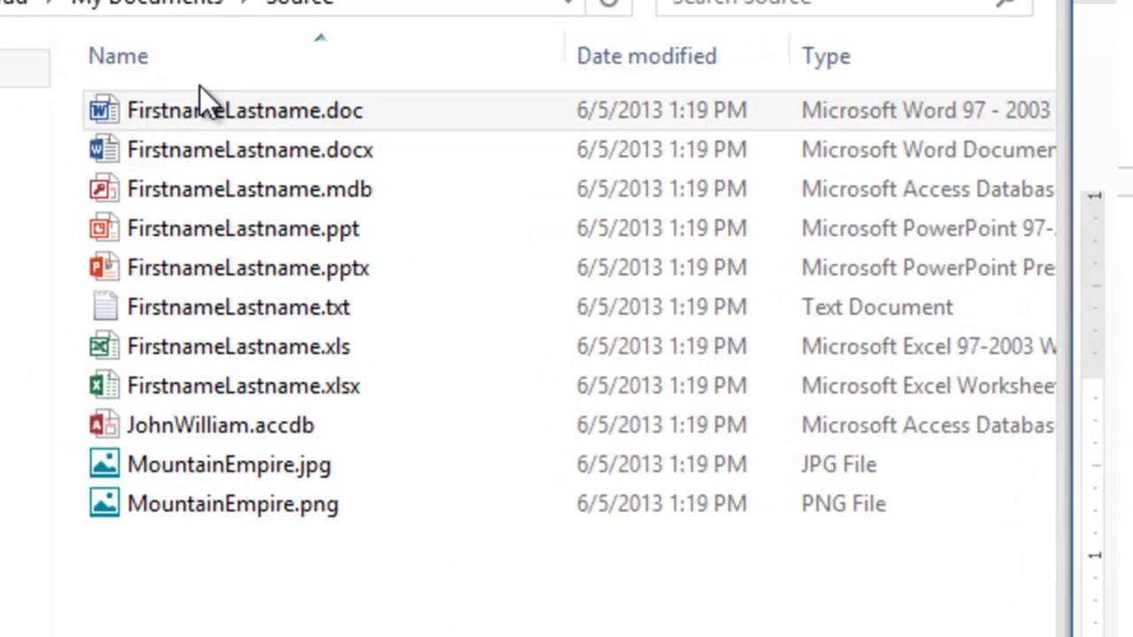
pyautogui.click(206, 115)
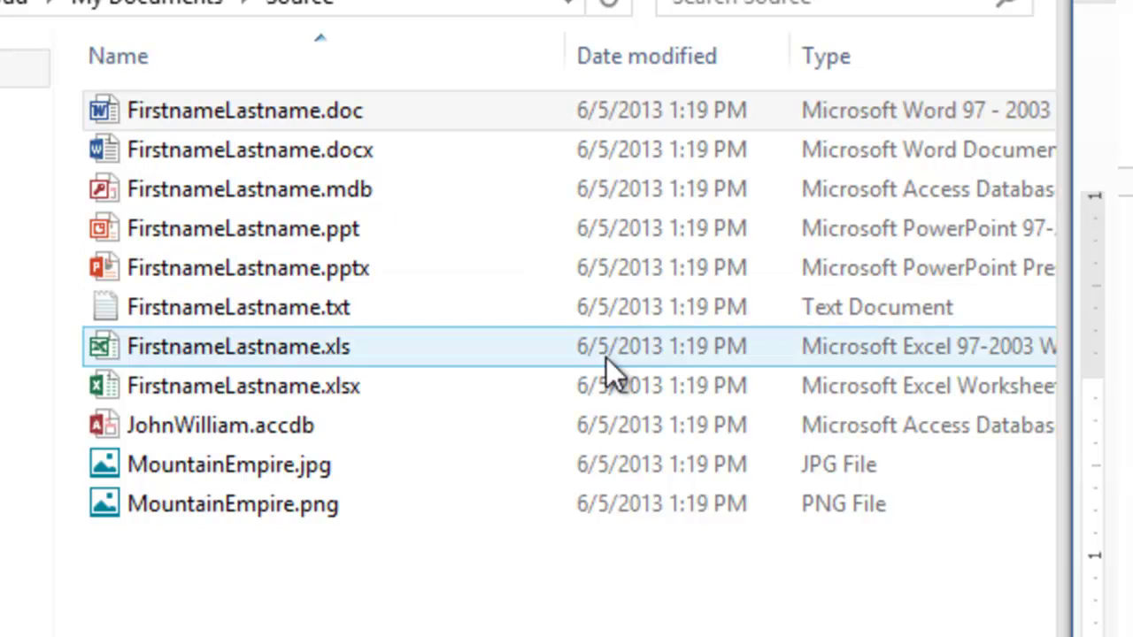
pyautogui.click(657, 495)
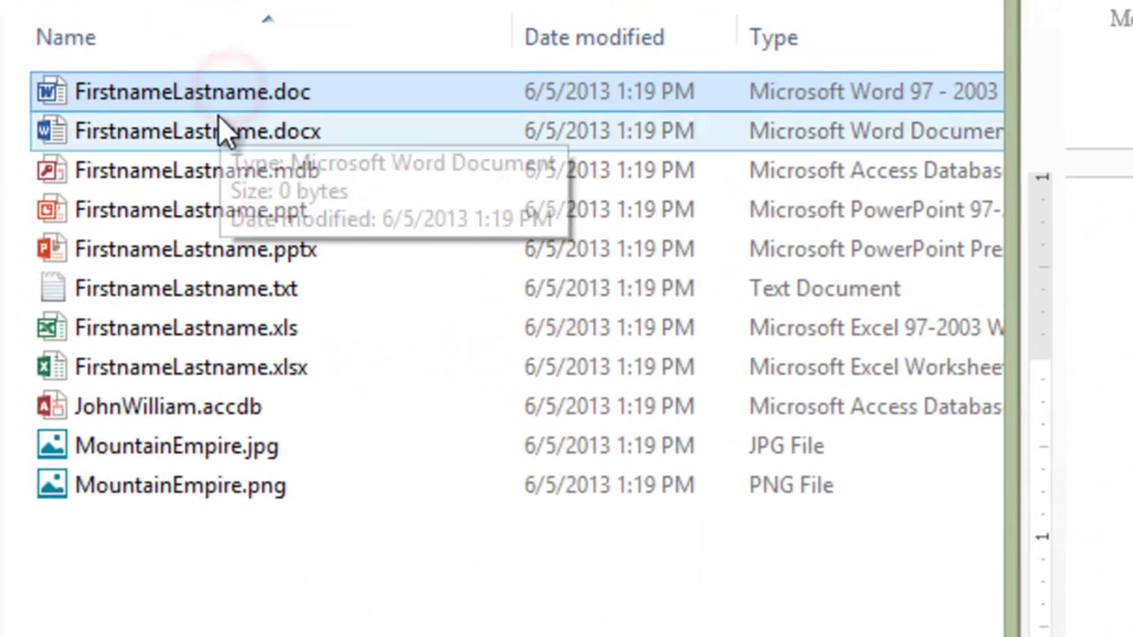
# Step: Attempt a rename of FirstnameLastname.docx, then cancel it with Esc to restore the name
pyautogui.click(223, 129)
pyautogui.rightClick(223, 128)
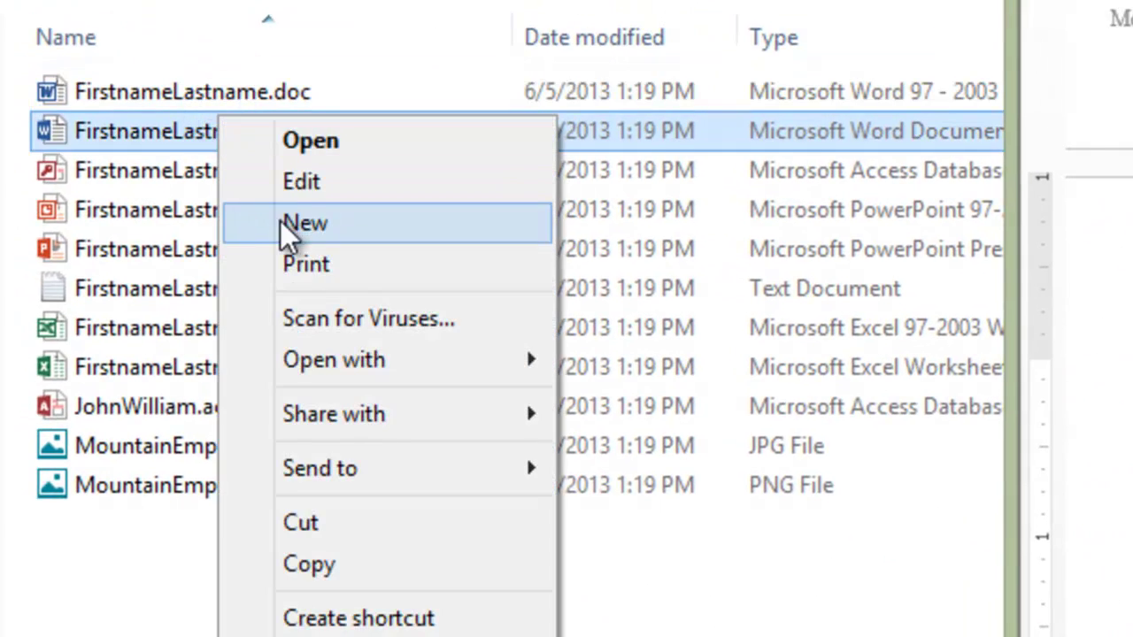
pyautogui.click(354, 636)
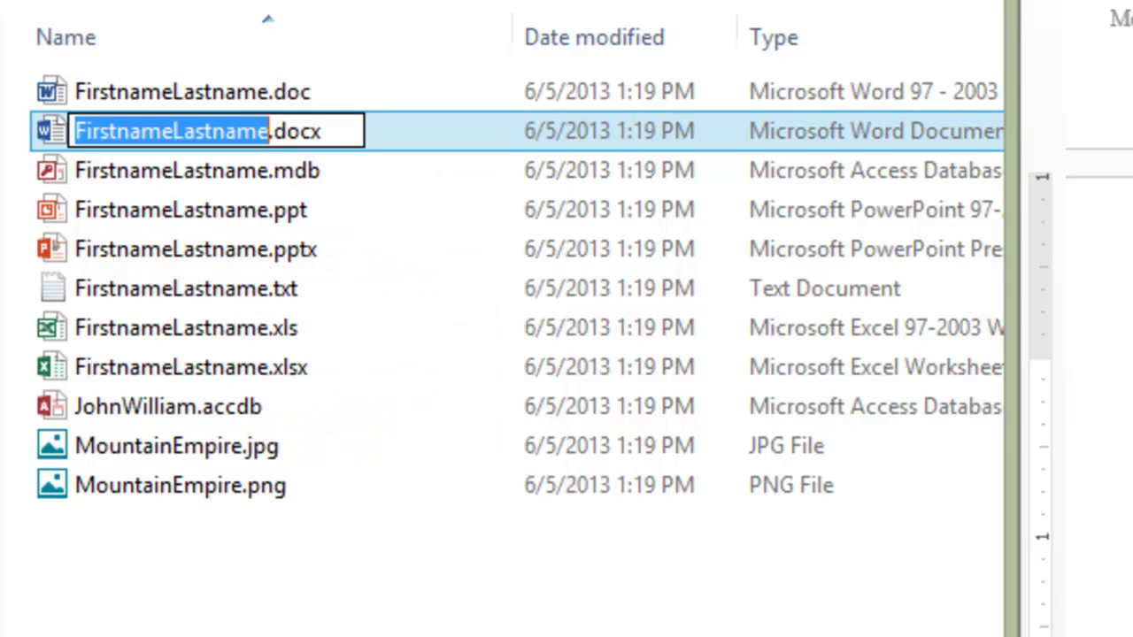
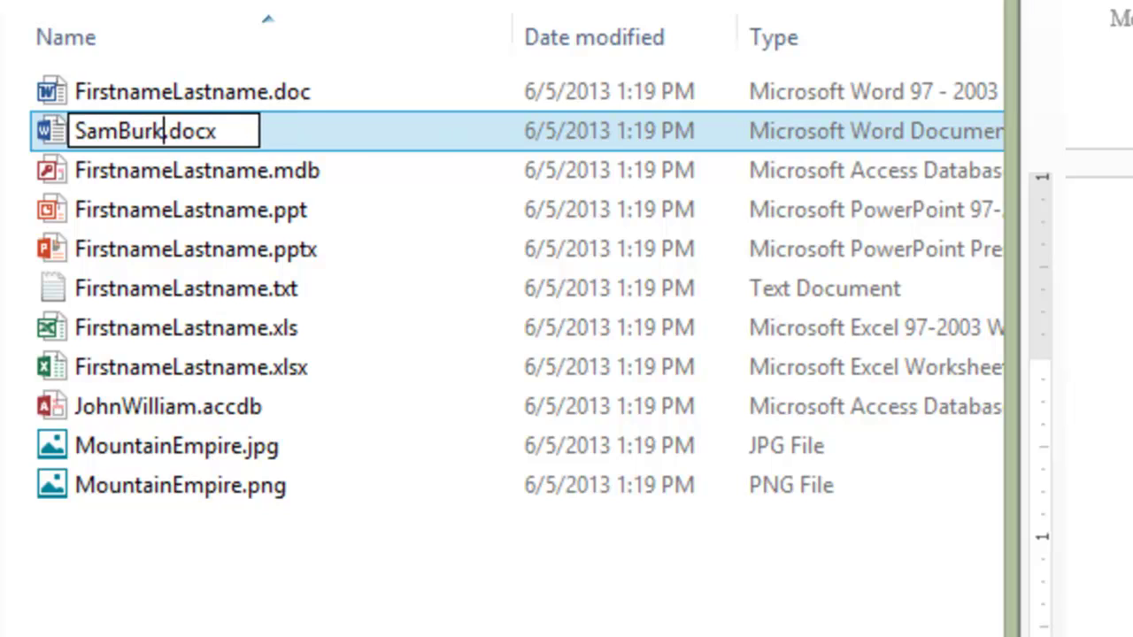
pyautogui.press('Delete')
pyautogui.press('Delete')
pyautogui.press('Delete')
pyautogui.press('Delete')
pyautogui.press('Delete')
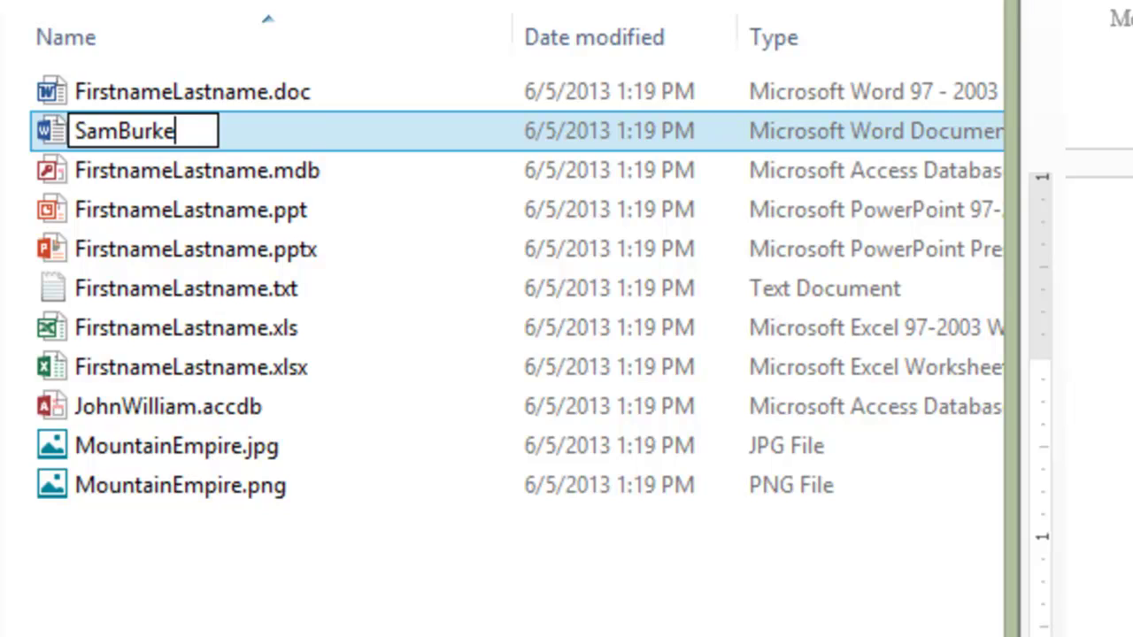
pyautogui.press('Escape')
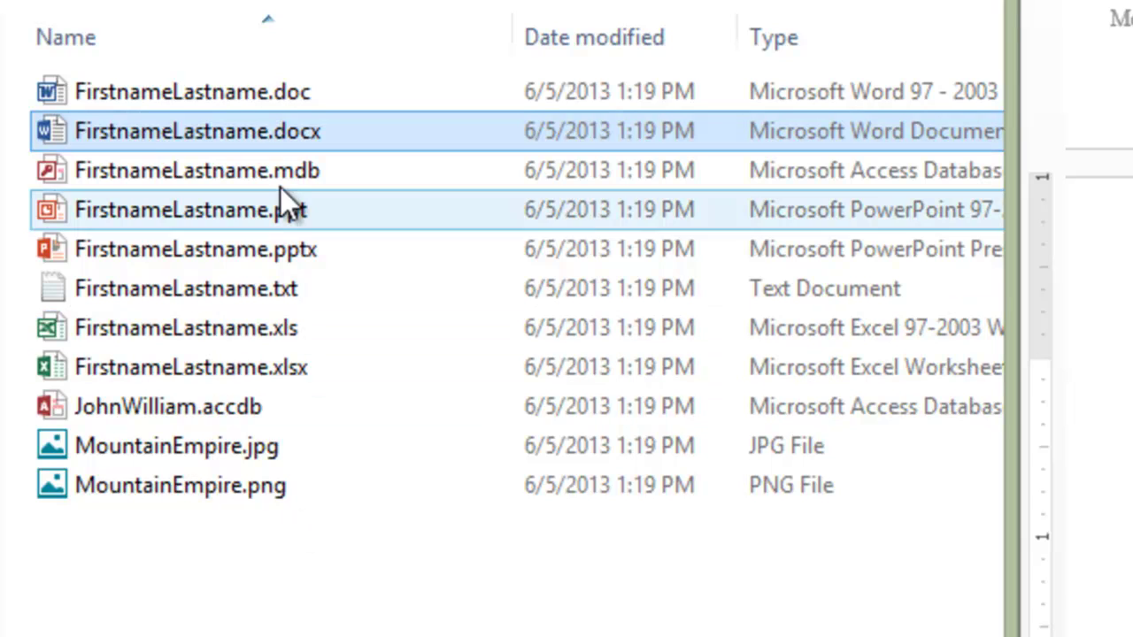
# Step: Rename FirstnameLastname.docx to the user's first and last name, keeping .docx
pyautogui.click(283, 138)
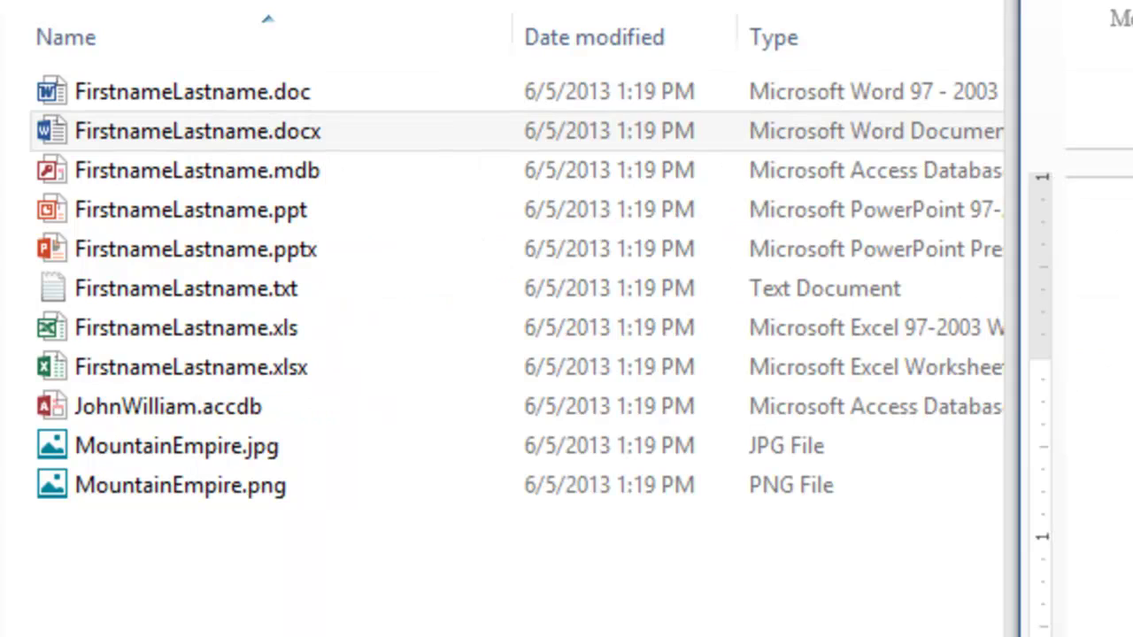
pyautogui.click(241, 135)
pyautogui.rightClick(241, 134)
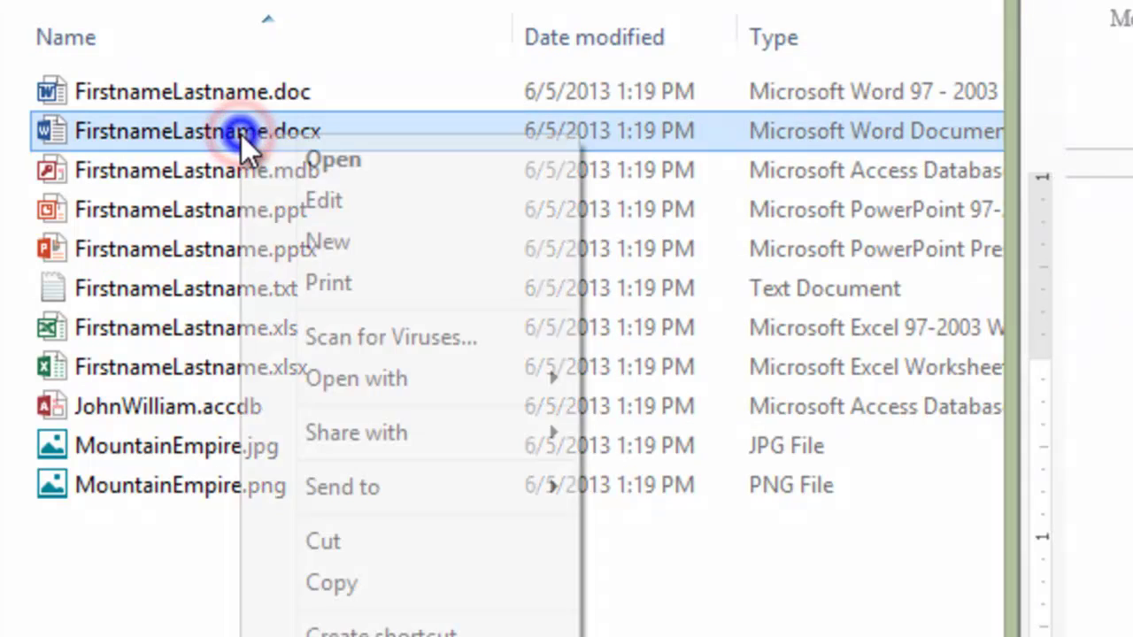
pyautogui.press('m')
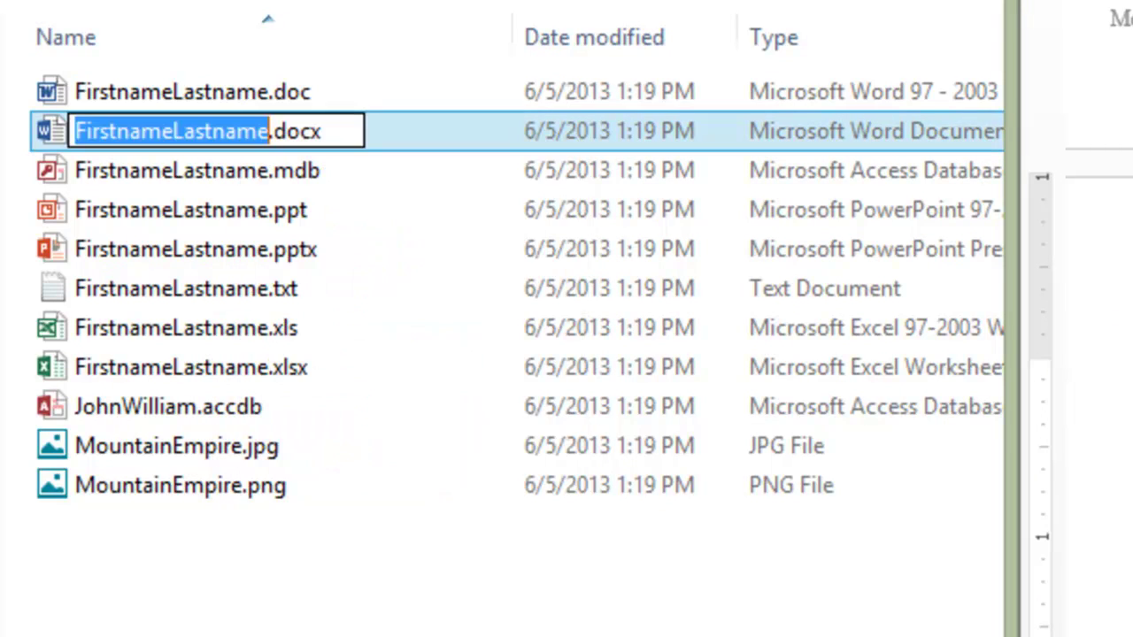
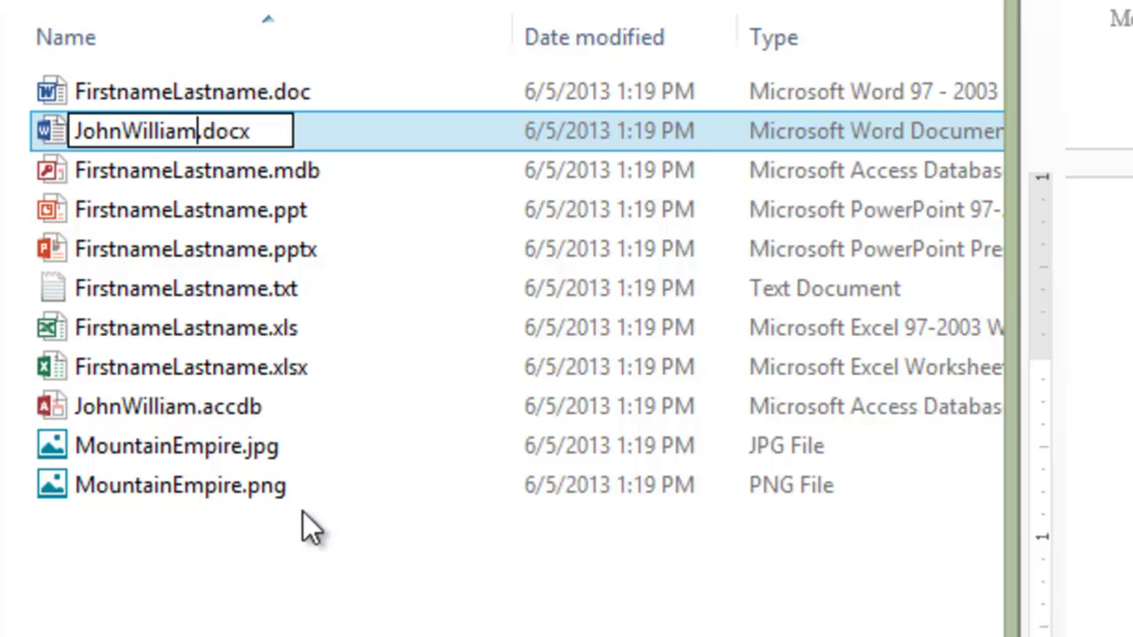
pyautogui.click(196, 132)
pyautogui.moveTo(197, 131); pyautogui.dragTo(277, 131)
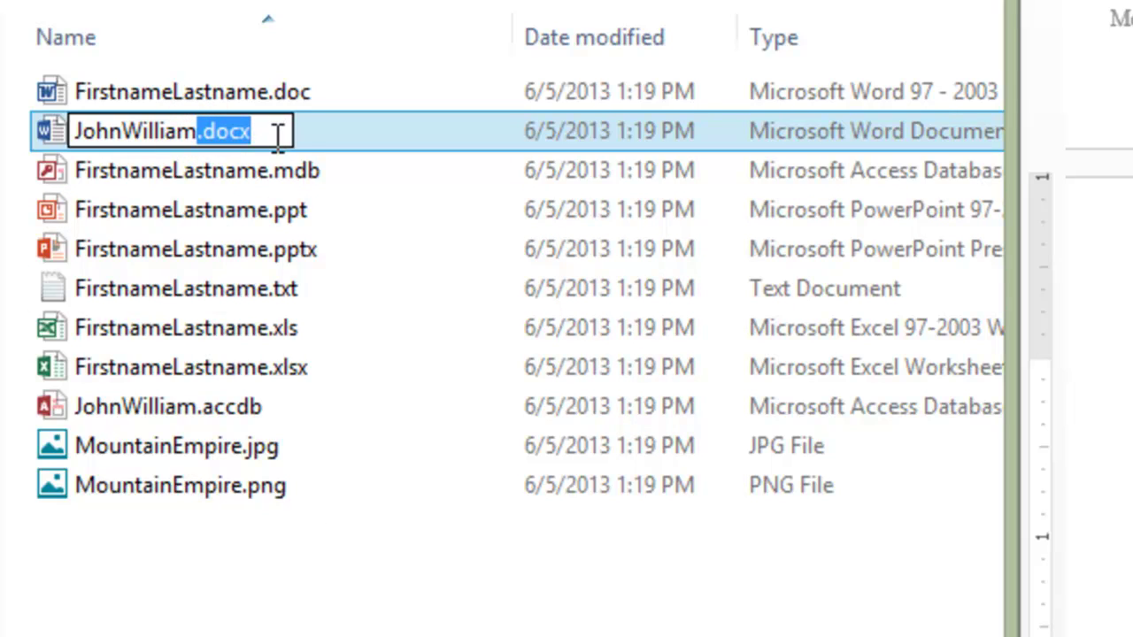
pyautogui.click(273, 132)
pyautogui.press('Return')
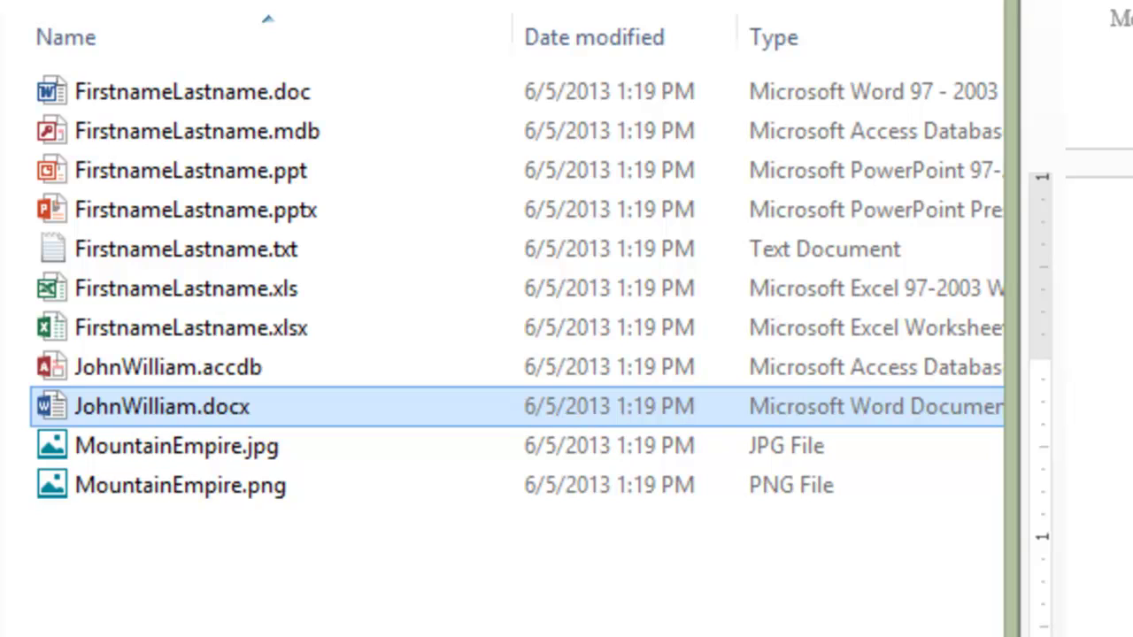
# Step: Select the remaining FirstnameLastname .doc, .mdb, .ppt, .pptx and .txt files in turn
pyautogui.click(224, 85)
pyautogui.click(220, 133)
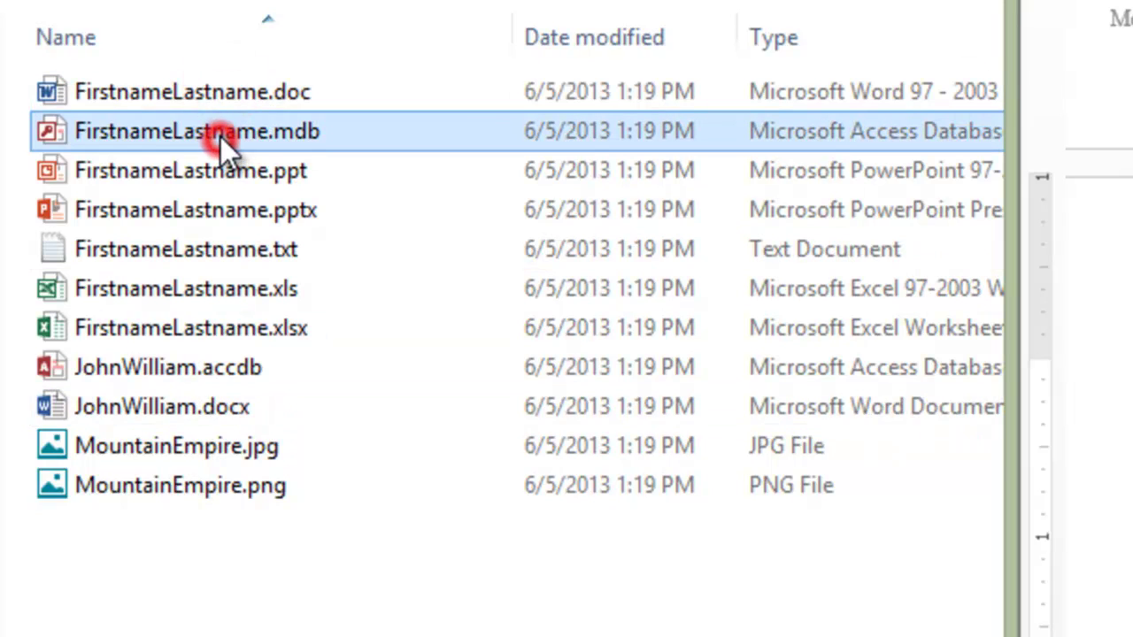
pyautogui.click(211, 162)
pyautogui.click(209, 207)
pyautogui.click(217, 251)
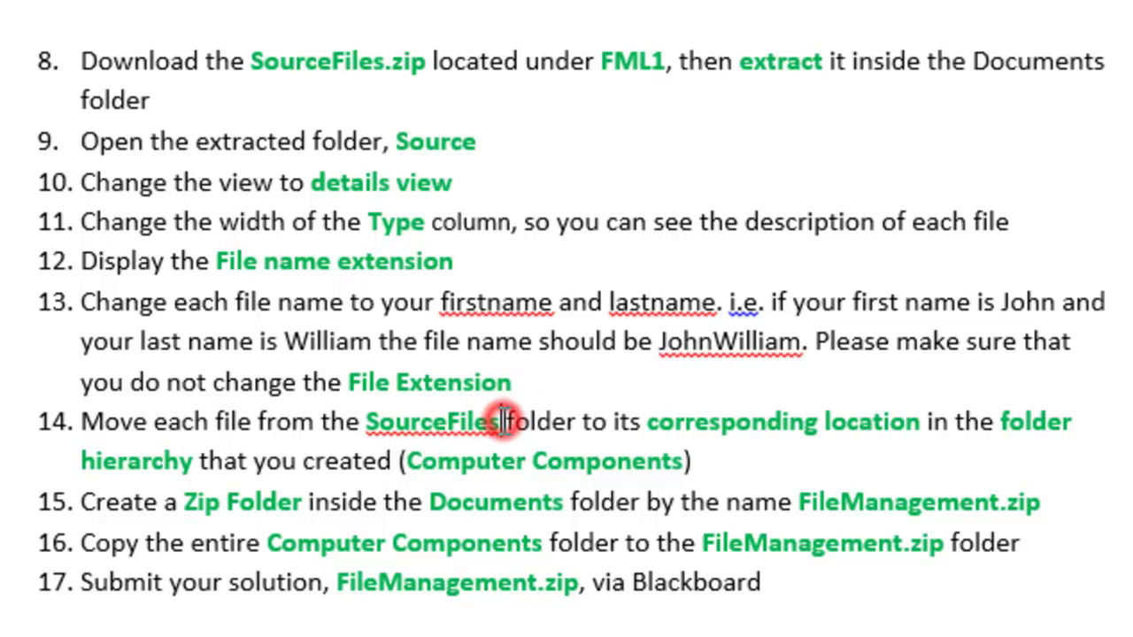
# Step: Read step 14 about moving files into Computer Components, then return to the Source folder window
pyautogui.press('BackSpace')
pyautogui.press('BackSpace')
pyautogui.press('BackSpace')
pyautogui.press('BackSpace')
pyautogui.press('BackSpace')
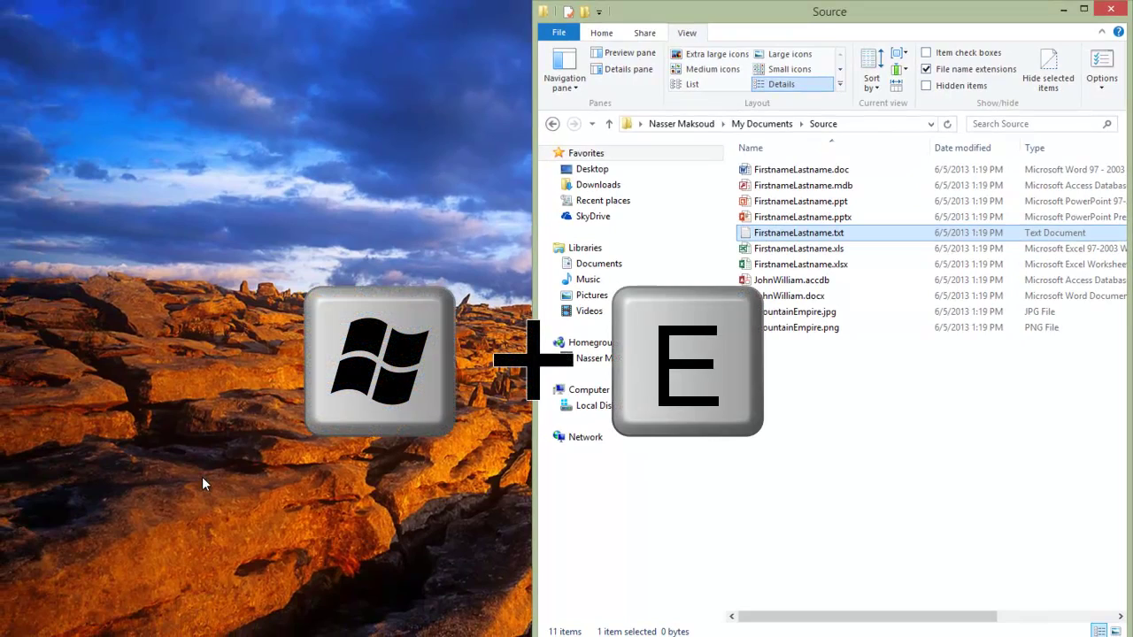
# Step: Open a second Explorer window on the left half, showing Documents > Computer Components
pyautogui.press('super+e')
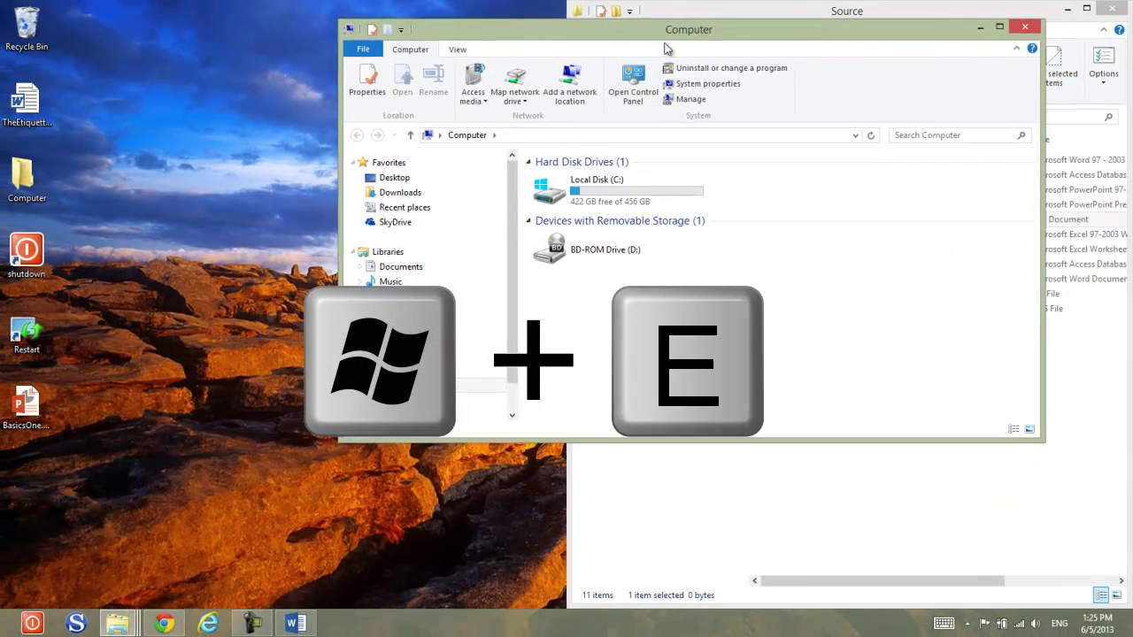
pyautogui.moveTo(672, 33); pyautogui.dragTo(3, 150)
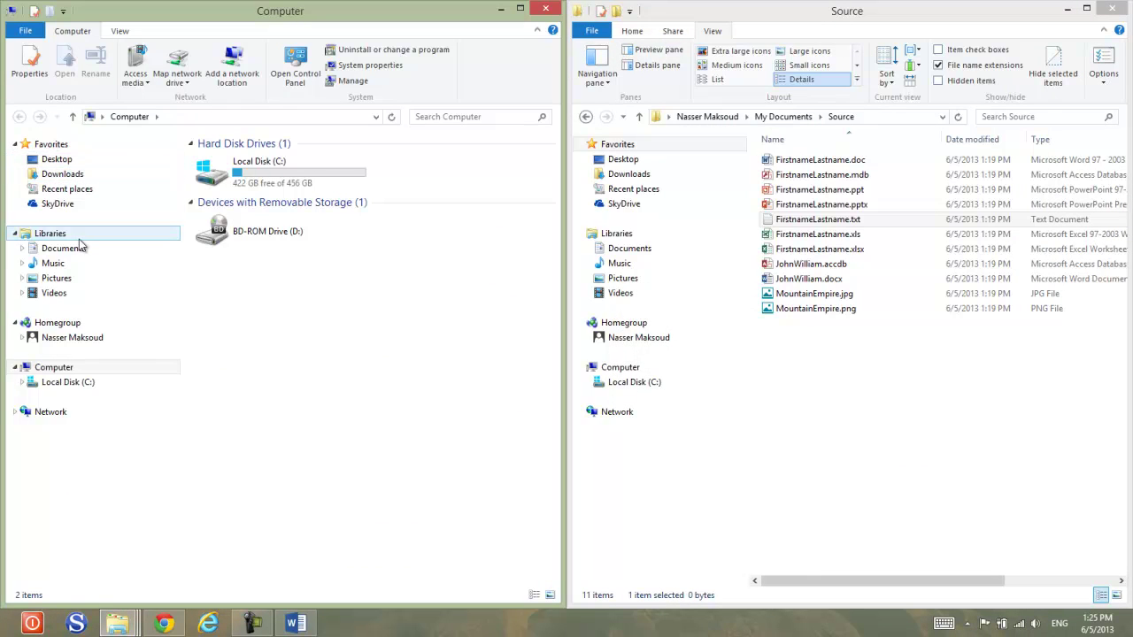
pyautogui.click(29, 252)
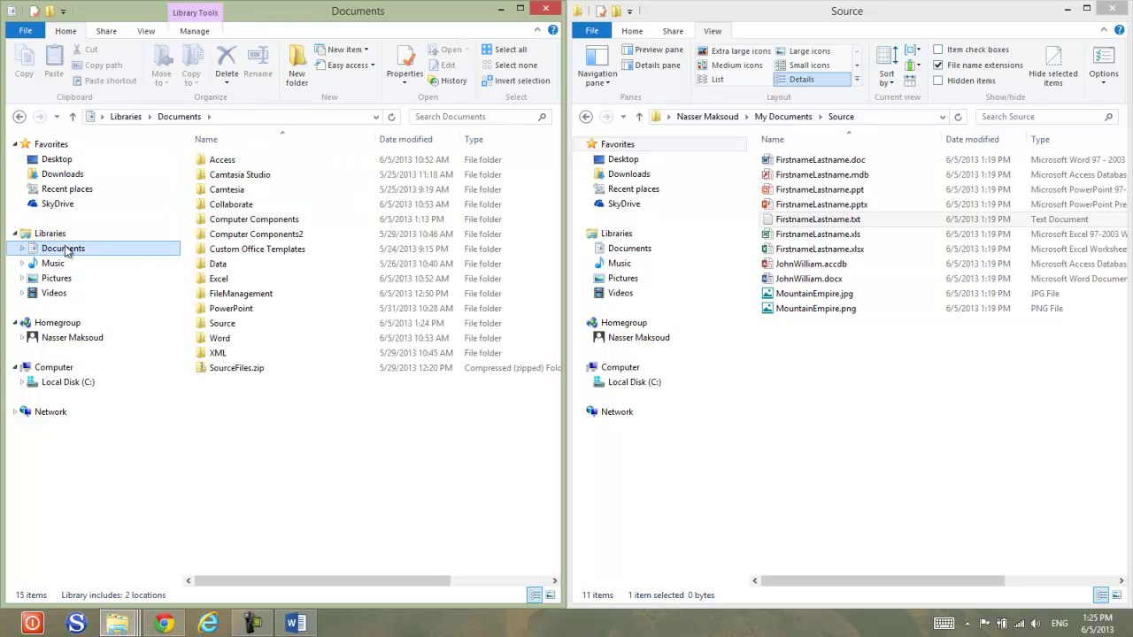
pyautogui.doubleClick(222, 219)
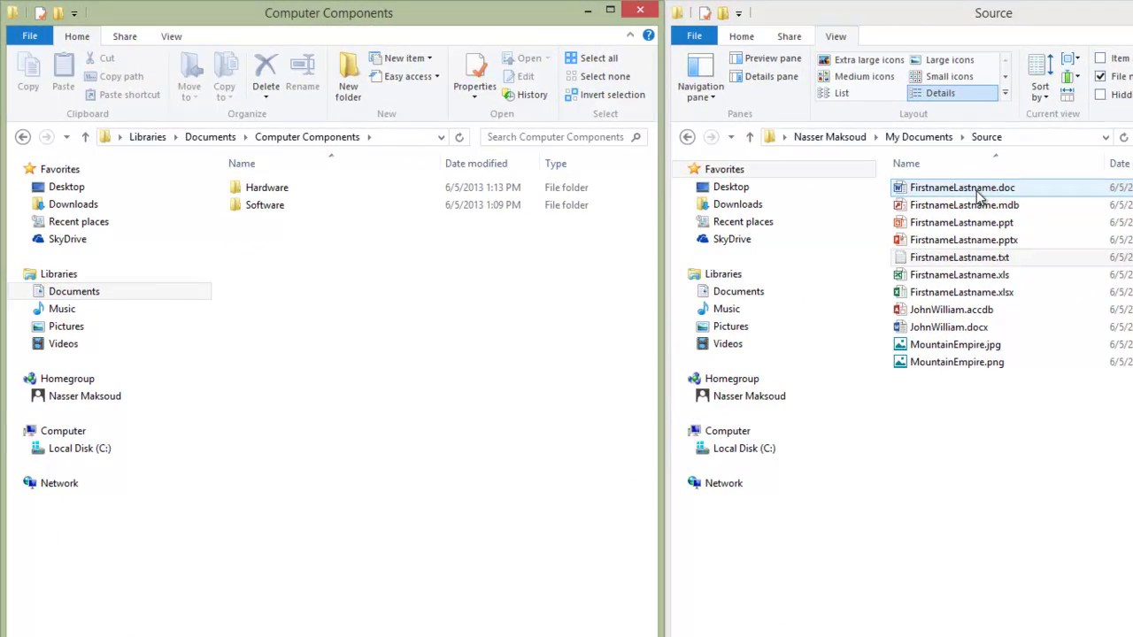
pyautogui.click(980, 192)
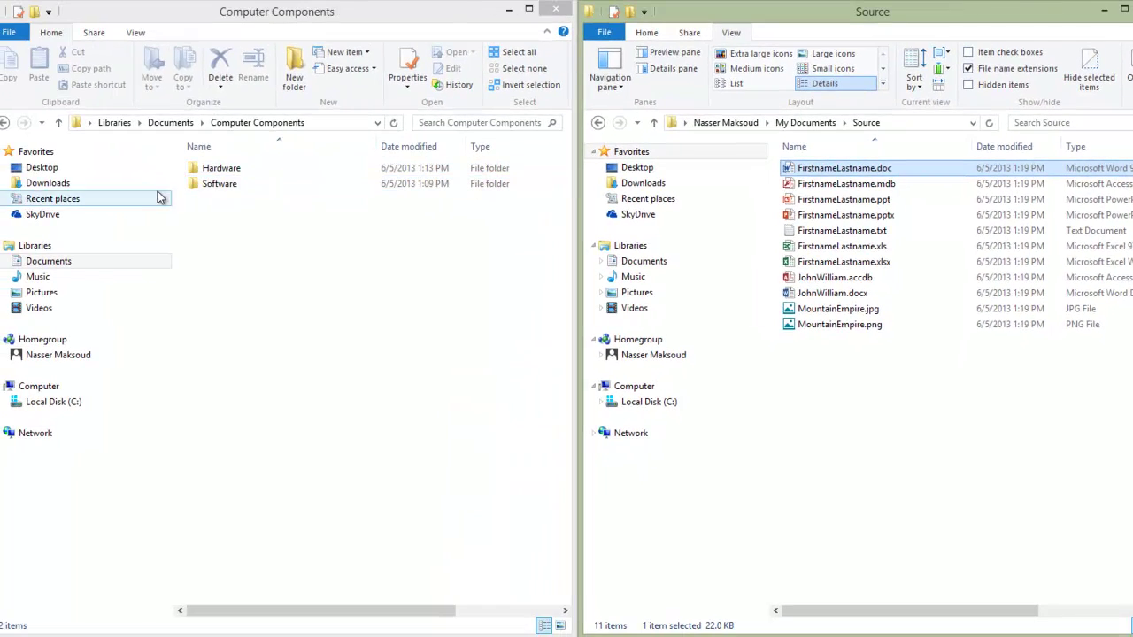
# Step: Navigate that window through Software > MS Word into the empty DOC folder
pyautogui.doubleClick(224, 170)
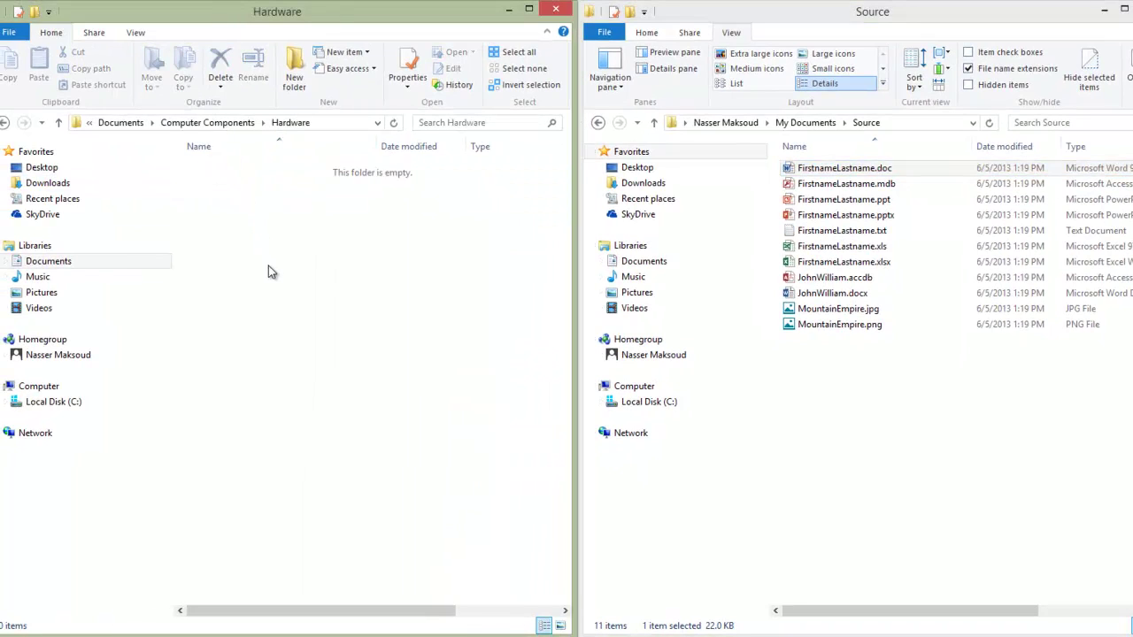
pyautogui.click(6, 124)
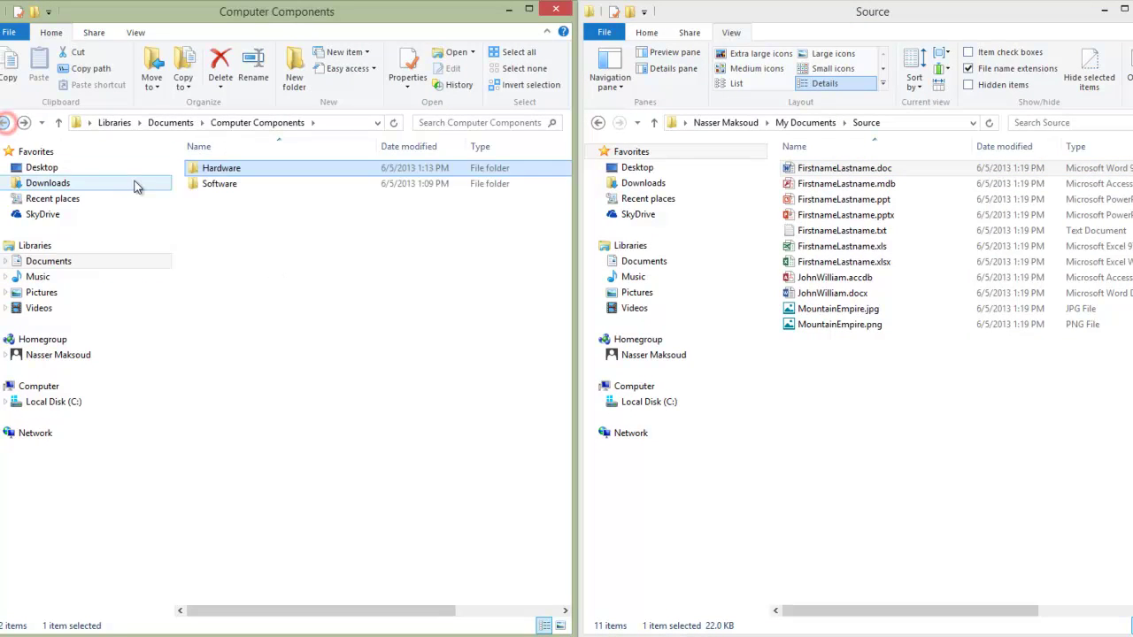
pyautogui.doubleClick(222, 184)
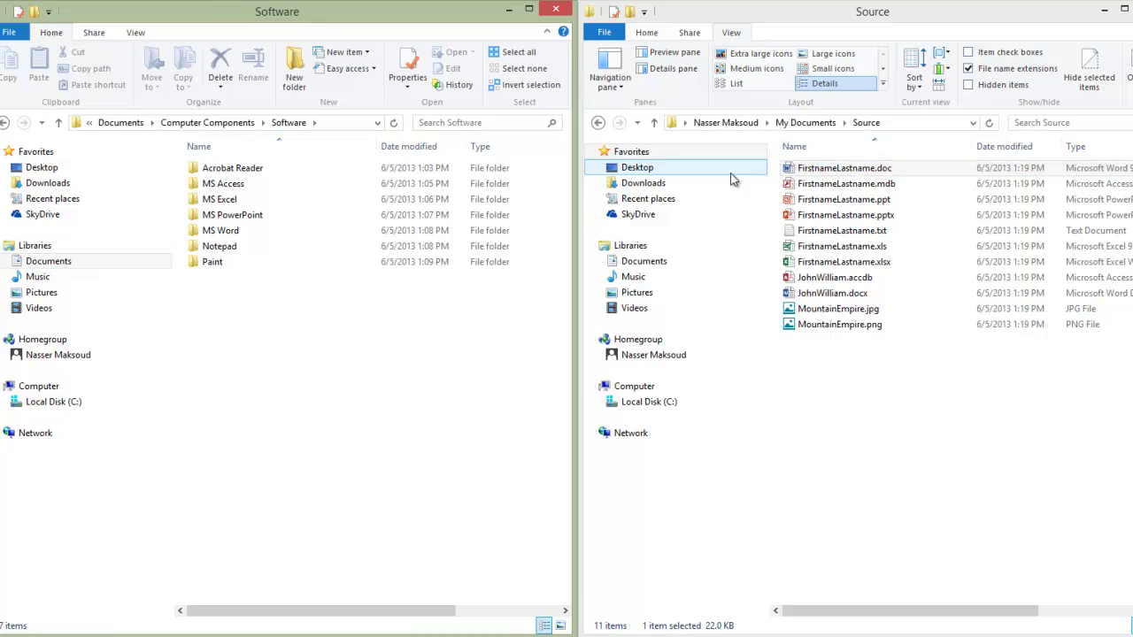
pyautogui.click(228, 231)
pyautogui.doubleClick(230, 233)
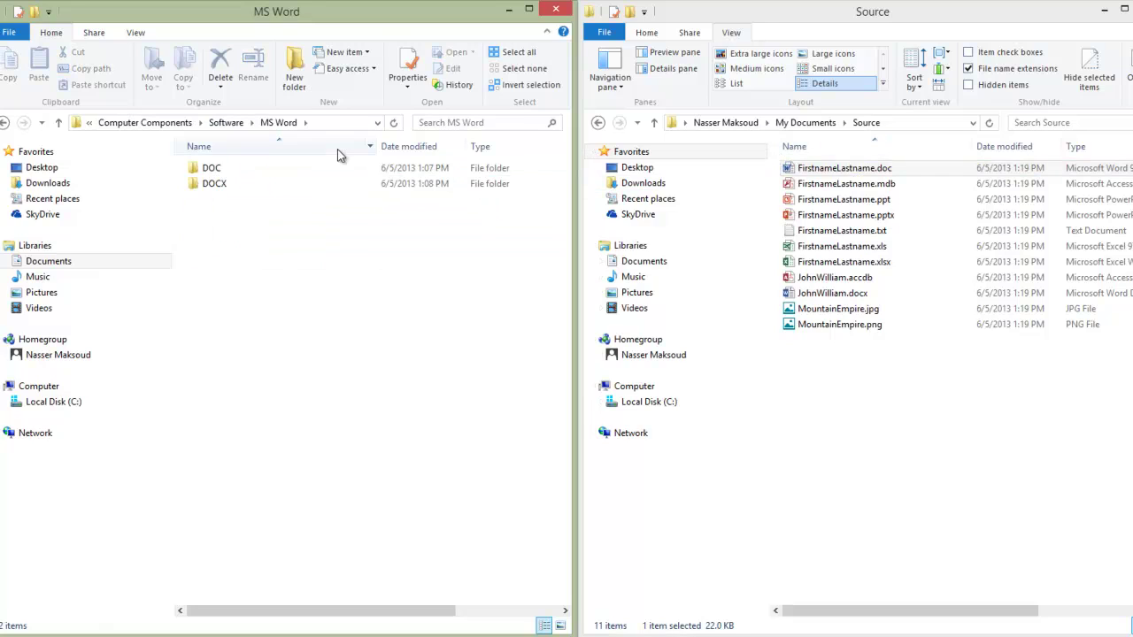
pyautogui.doubleClick(223, 169)
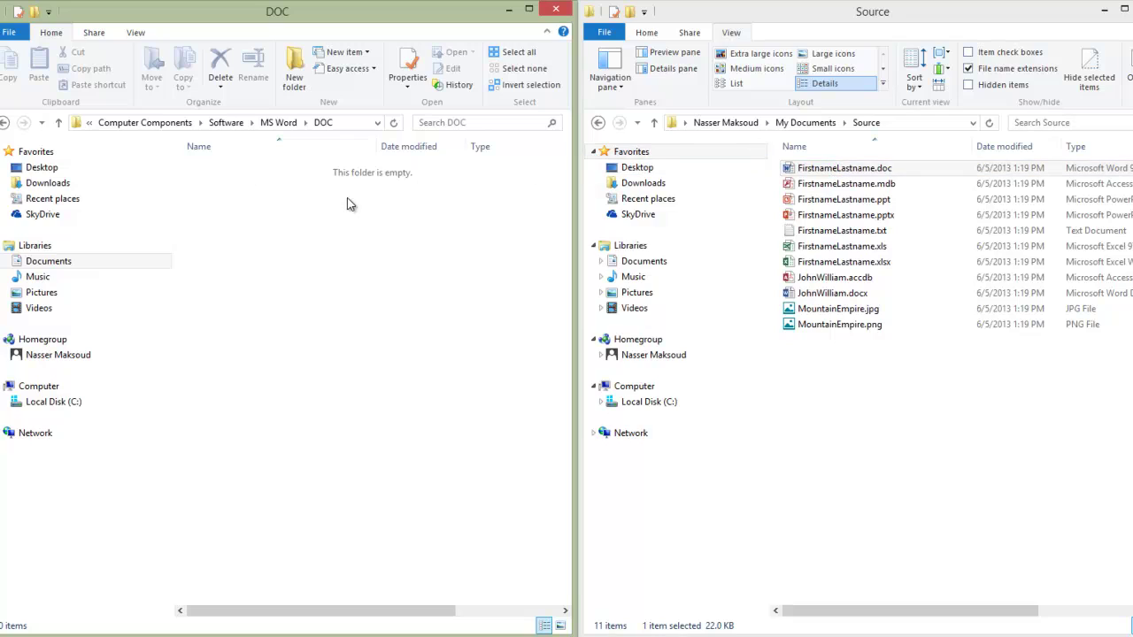
pyautogui.click(274, 217)
# Step: Expand the navigation tree from Documents down through Software and every application folder, Acrobat Reader to Paint
pyautogui.click(5, 262)
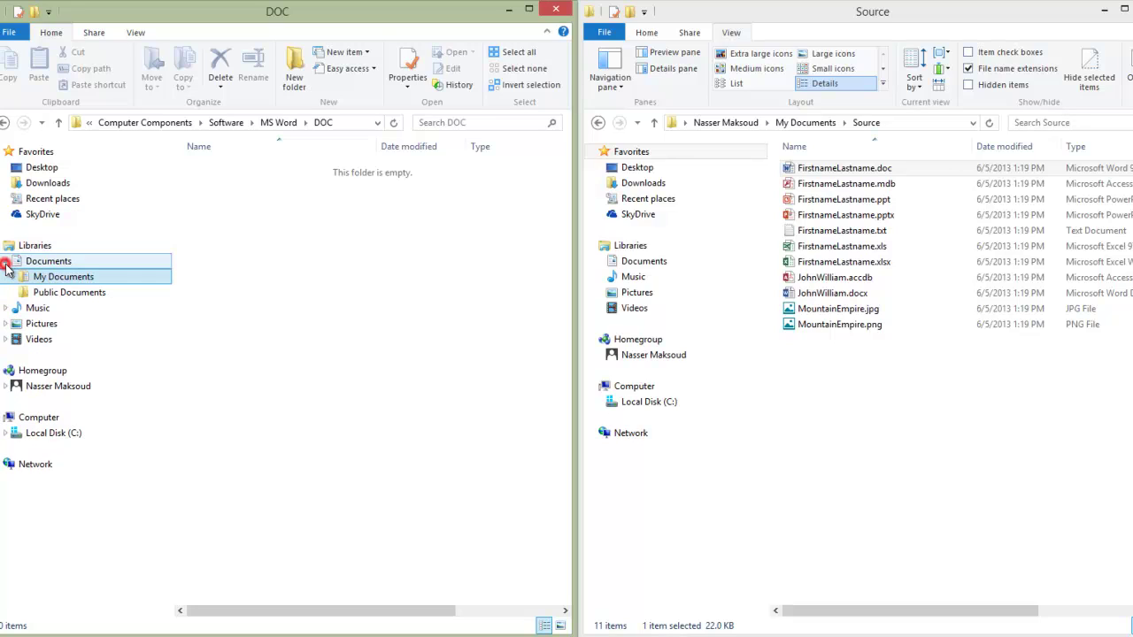
pyautogui.click(16, 279)
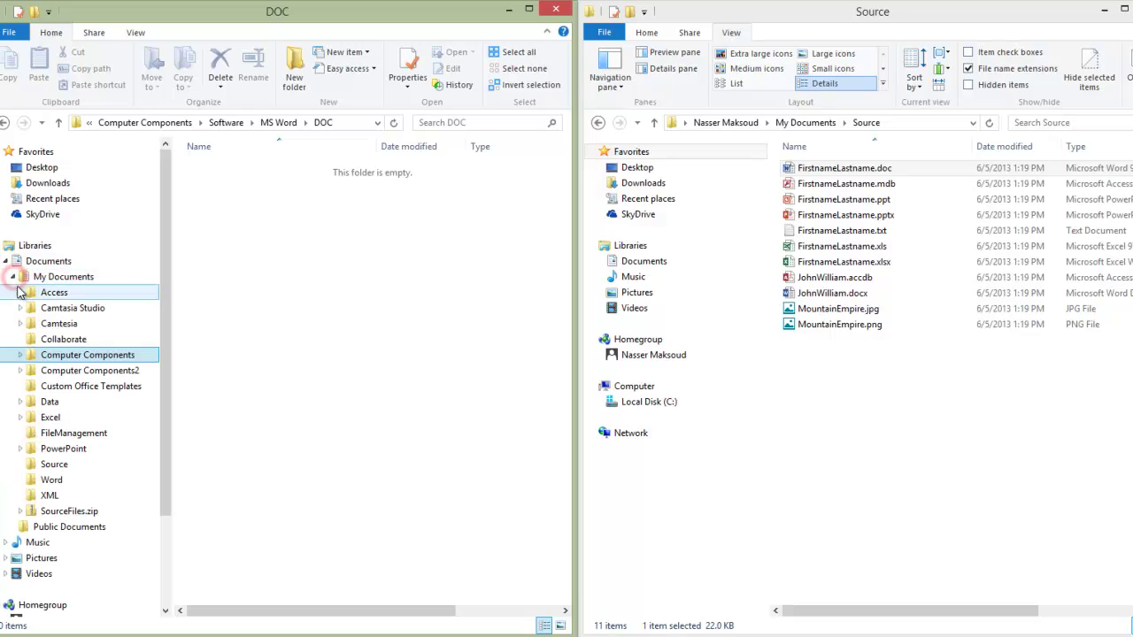
pyautogui.moveTo(165, 255); pyautogui.dragTo(168, 320)
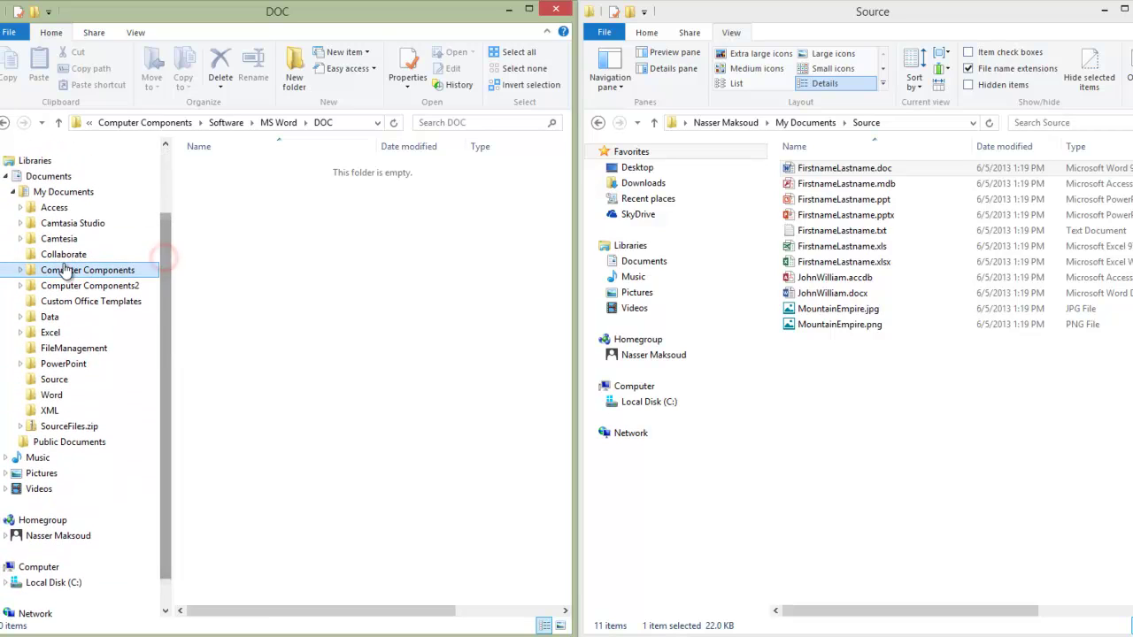
pyautogui.click(20, 270)
pyautogui.click(26, 301)
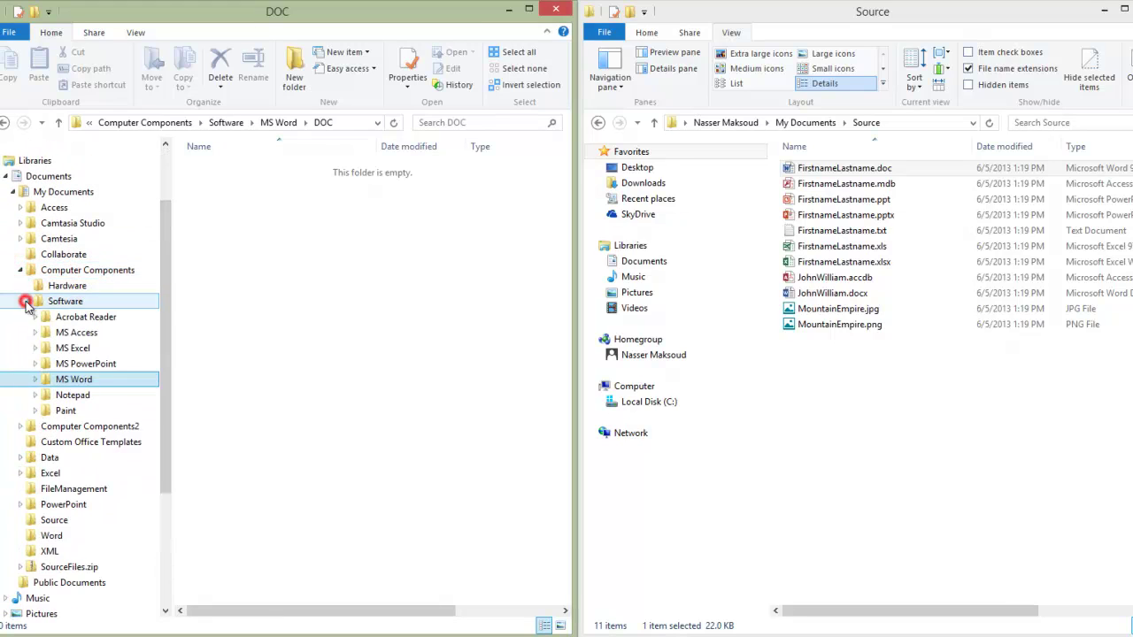
pyautogui.click(35, 317)
pyautogui.click(34, 348)
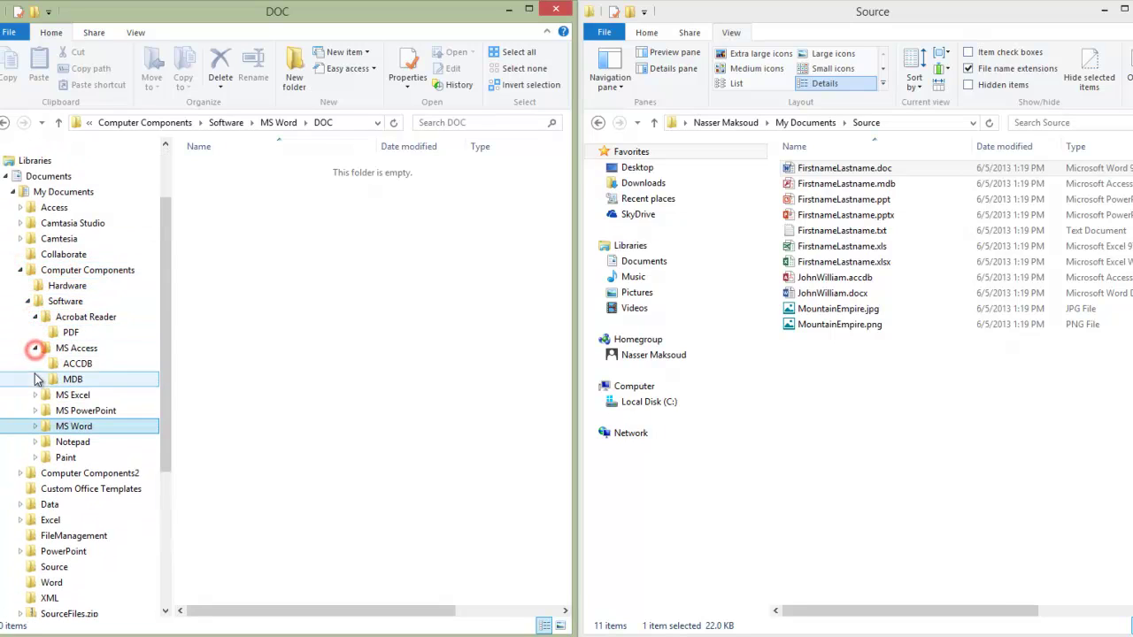
pyautogui.click(35, 395)
pyautogui.click(35, 442)
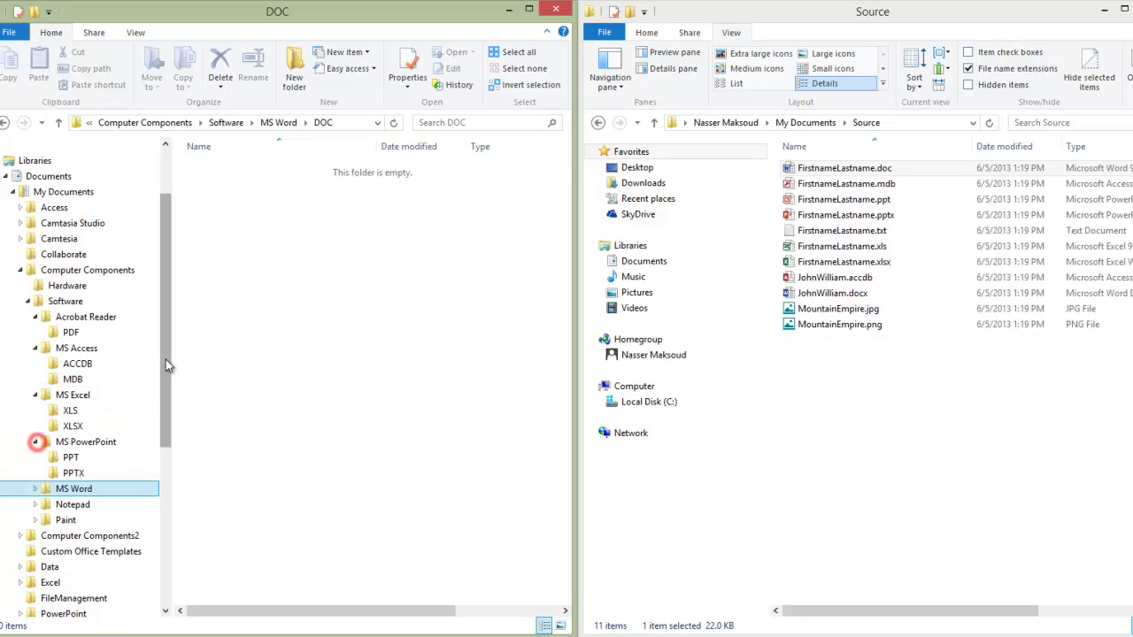
pyautogui.scroll(-1, 165, 359)
pyautogui.click(36, 442)
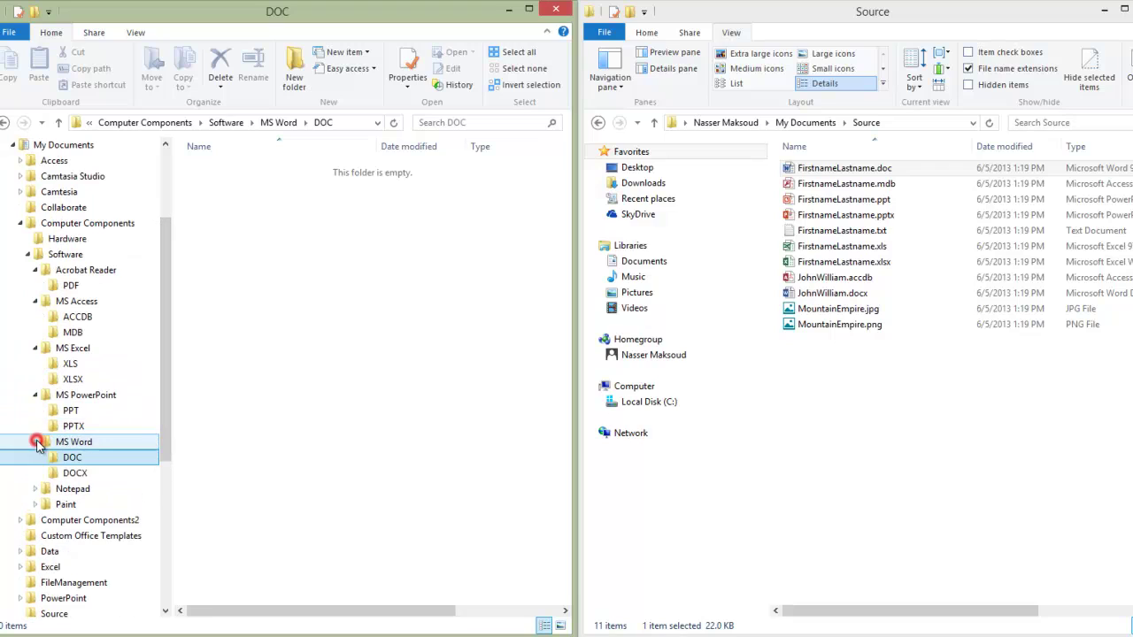
pyautogui.click(36, 489)
pyautogui.click(36, 521)
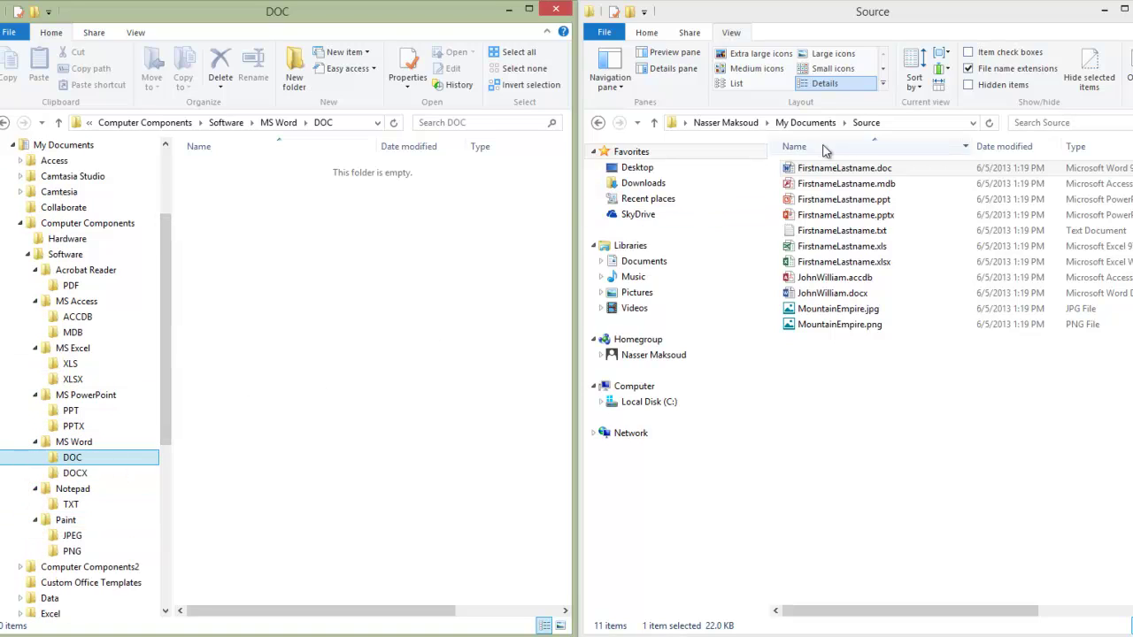
# Step: Move FirstnameLastname.doc from Source into the DOC folder
pyautogui.click(852, 167)
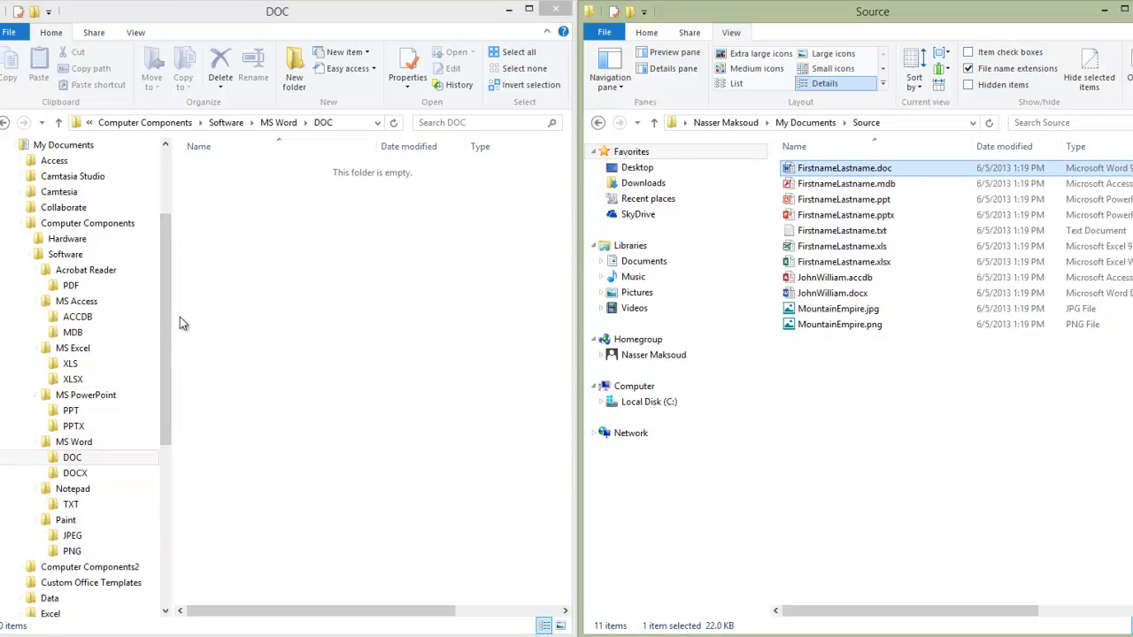
pyautogui.click(73, 457)
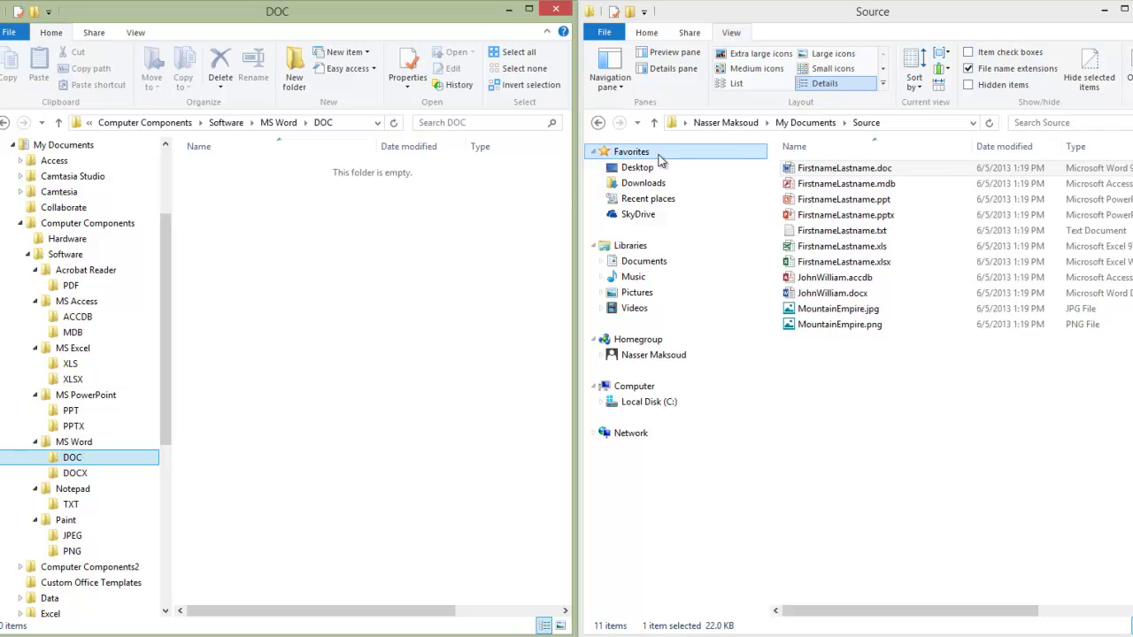
pyautogui.click(845, 171)
pyautogui.moveTo(844, 175); pyautogui.dragTo(362, 300)
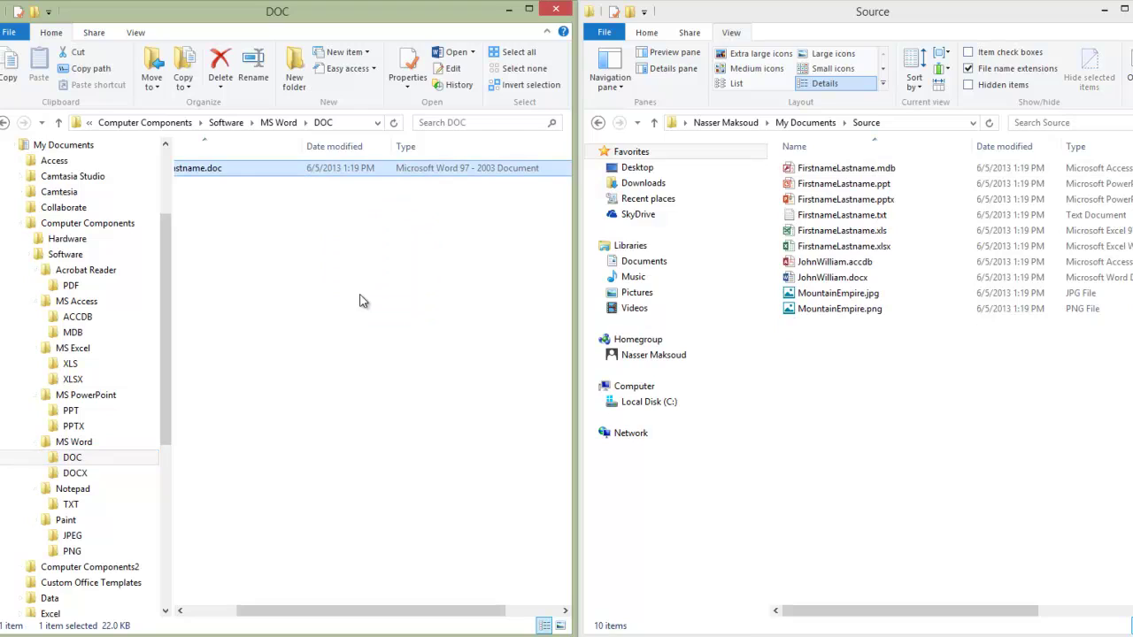
# Step: Move FirstnameLastname.mdb, .ppt and .pptx from Source into the MDB, PPT and PPTX folders
pyautogui.click(884, 170)
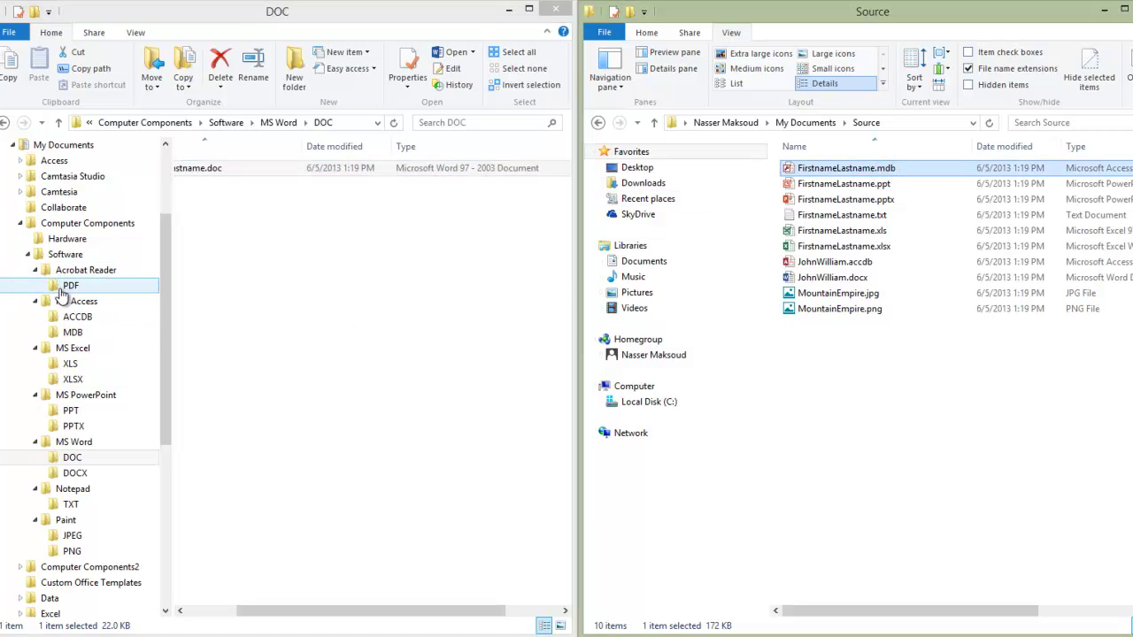
pyautogui.click(71, 334)
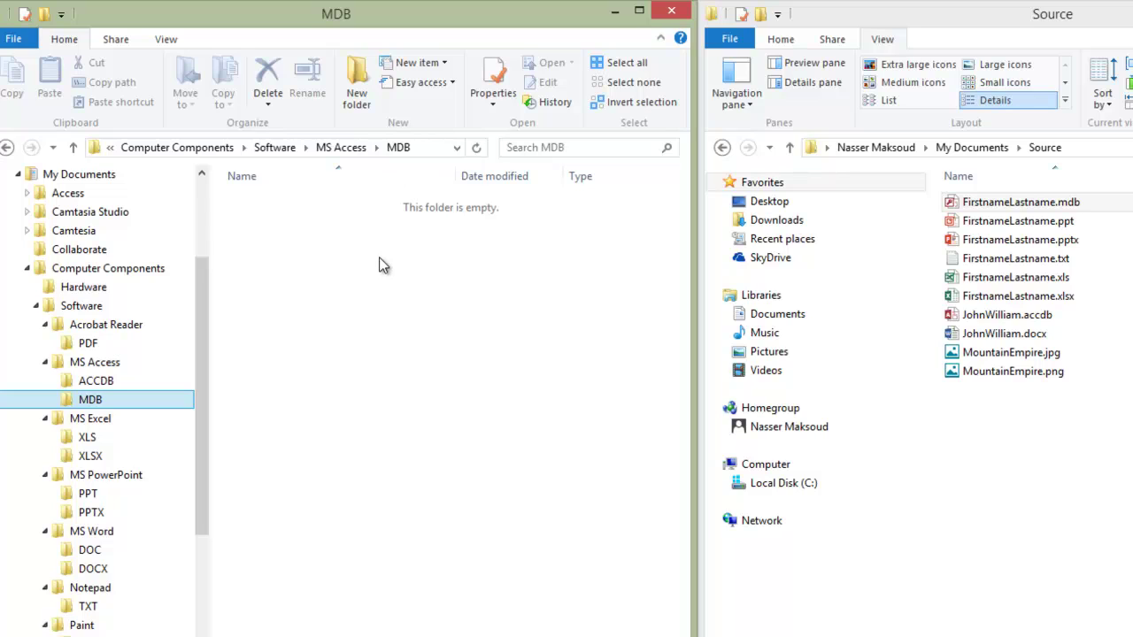
pyautogui.moveTo(973, 206); pyautogui.dragTo(453, 306)
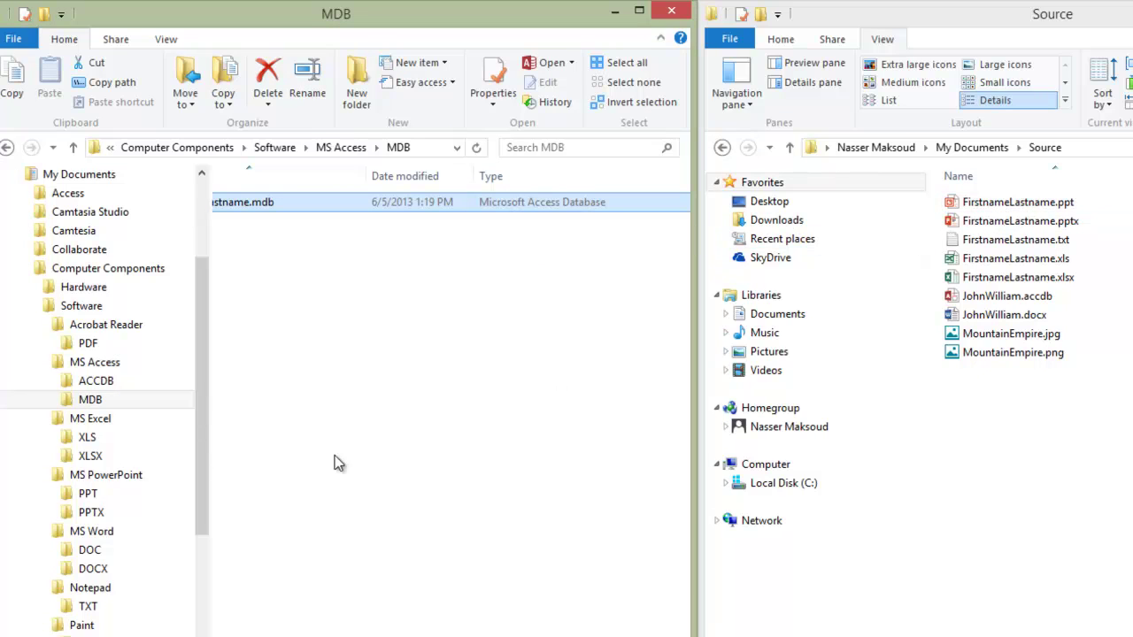
pyautogui.click(86, 497)
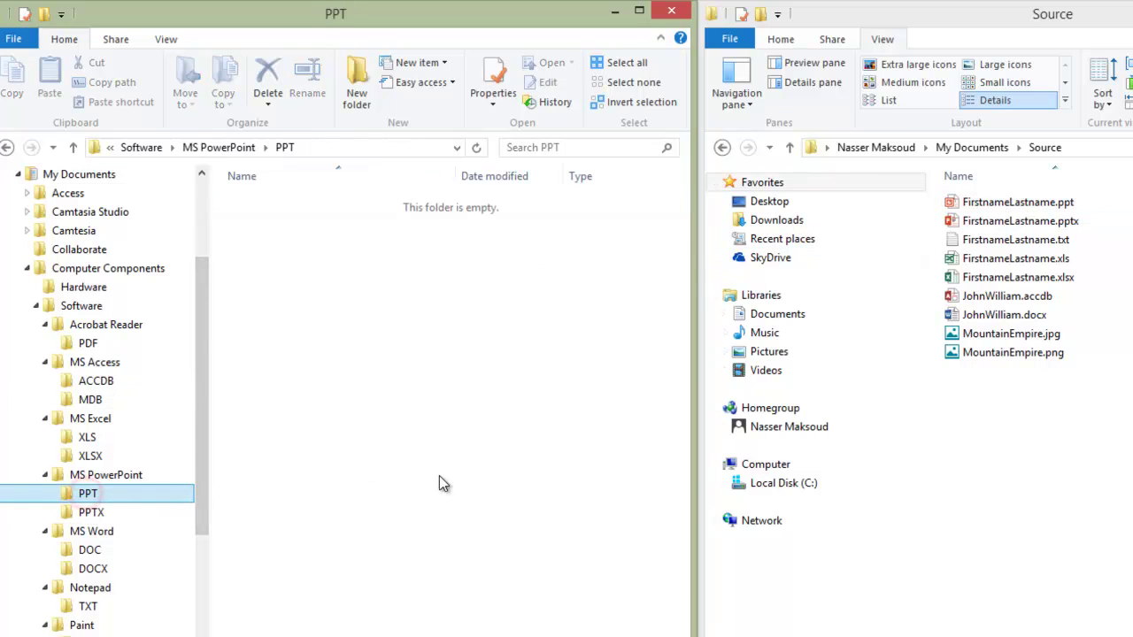
pyautogui.moveTo(956, 203); pyautogui.dragTo(463, 328)
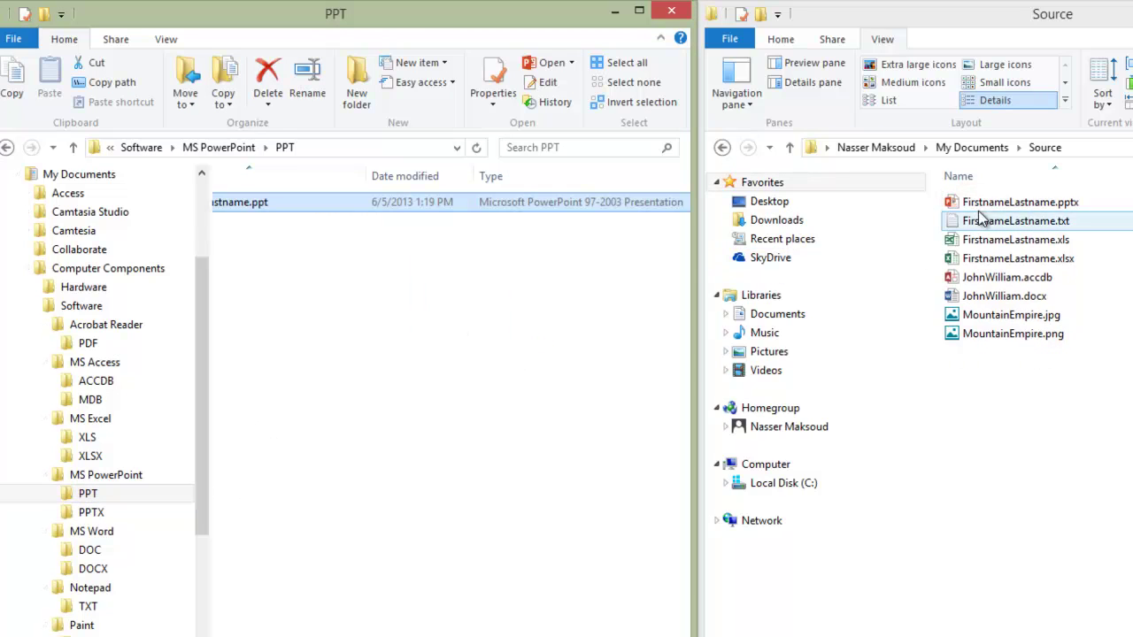
pyautogui.click(1003, 204)
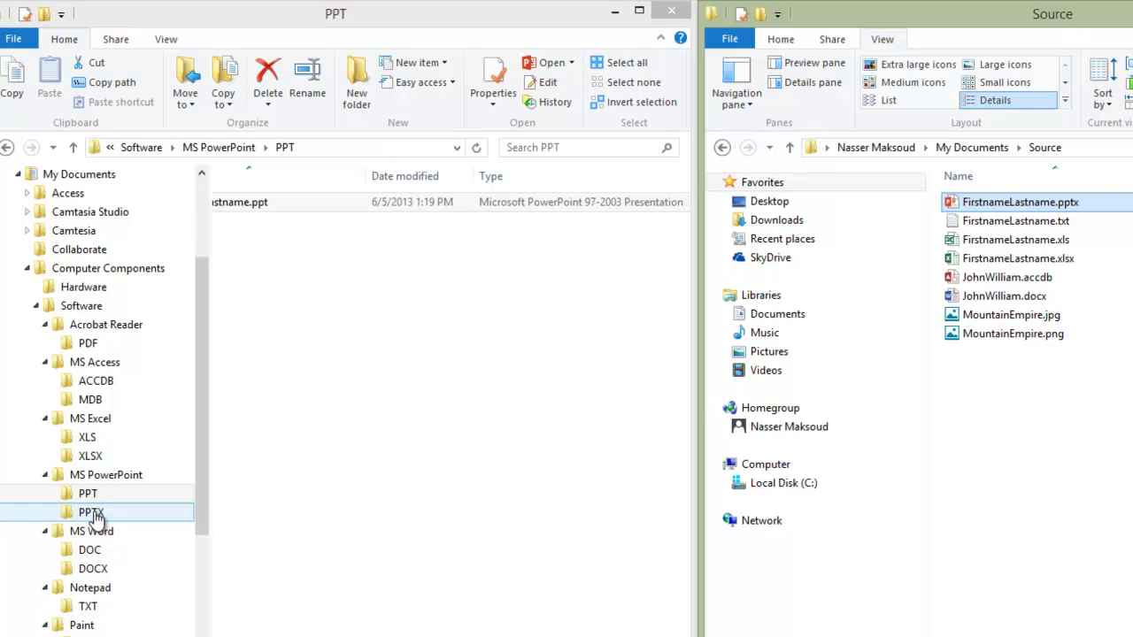
pyautogui.click(92, 513)
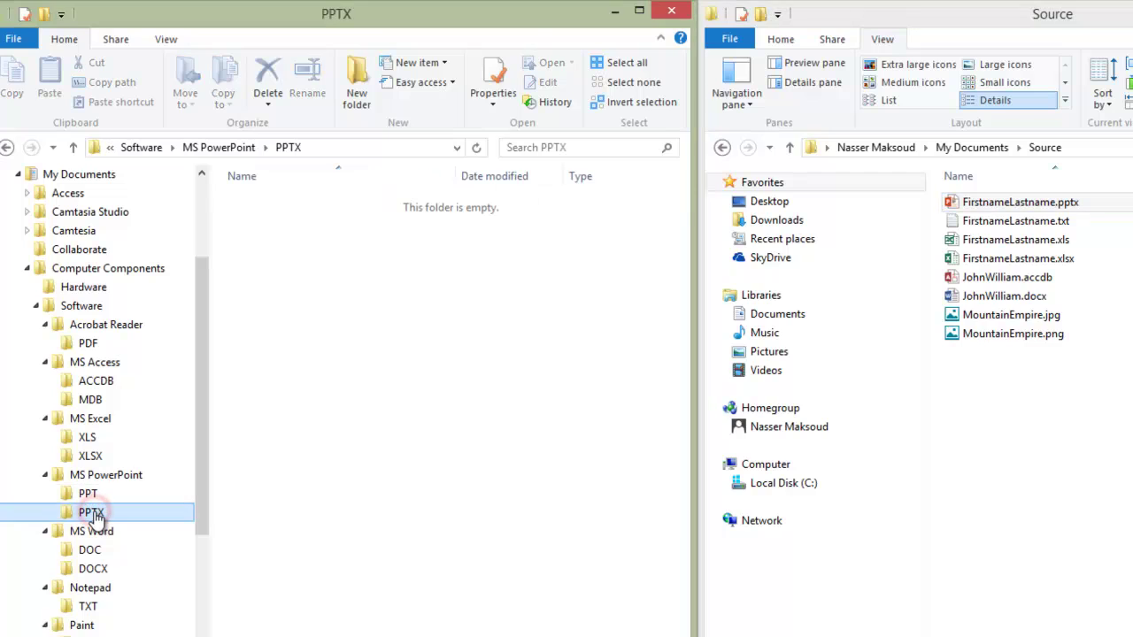
pyautogui.click(998, 204)
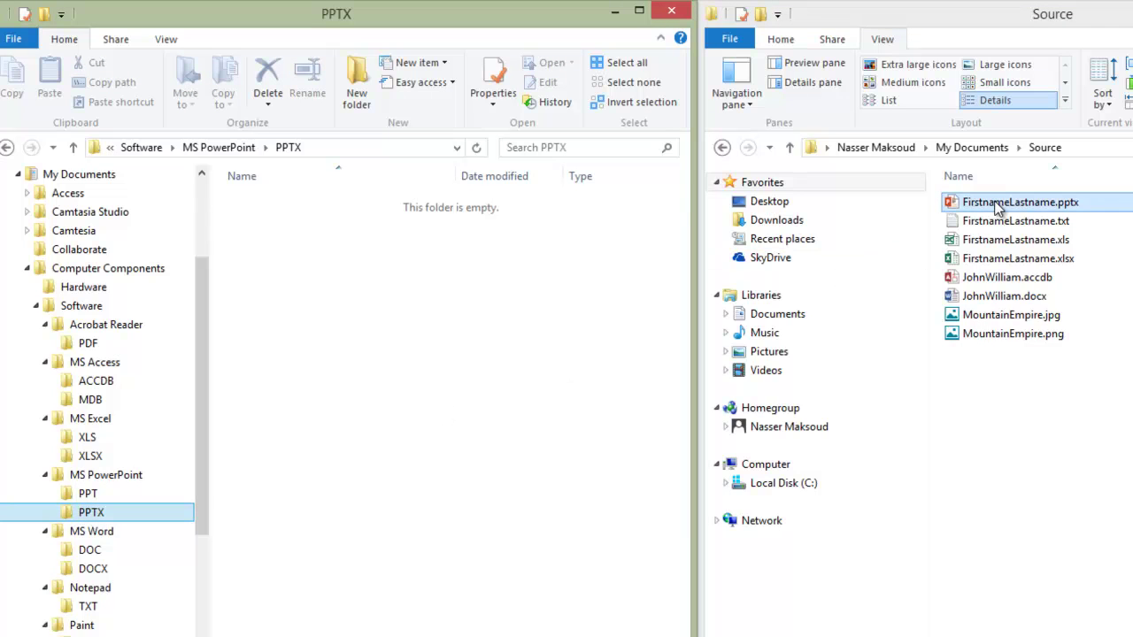
pyautogui.moveTo(998, 206); pyautogui.dragTo(397, 329)
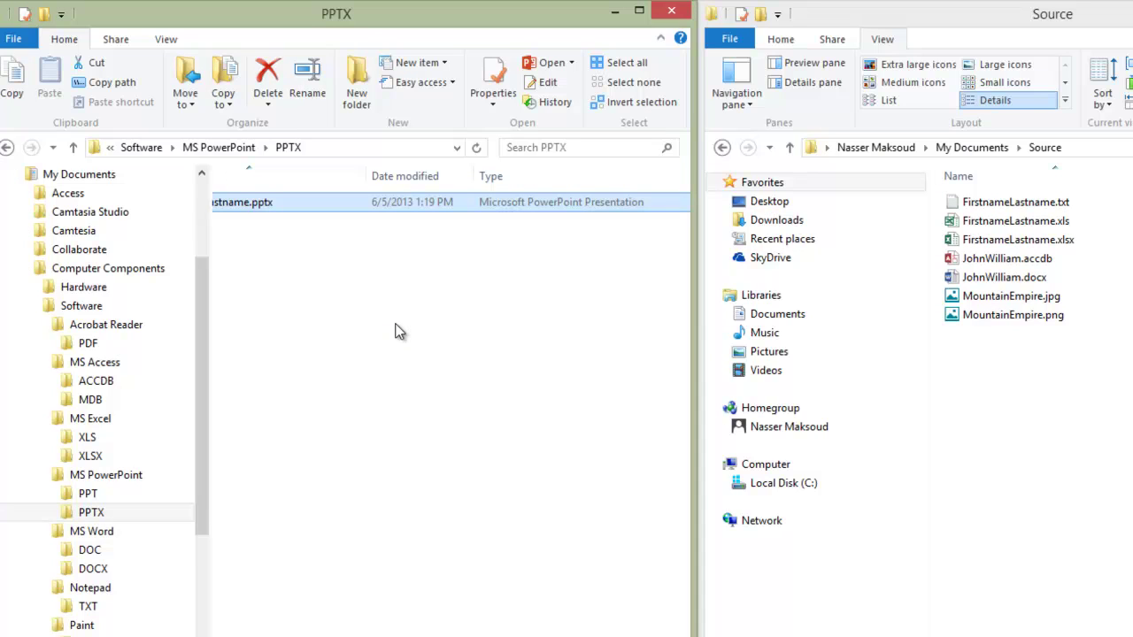
pyautogui.click(1022, 203)
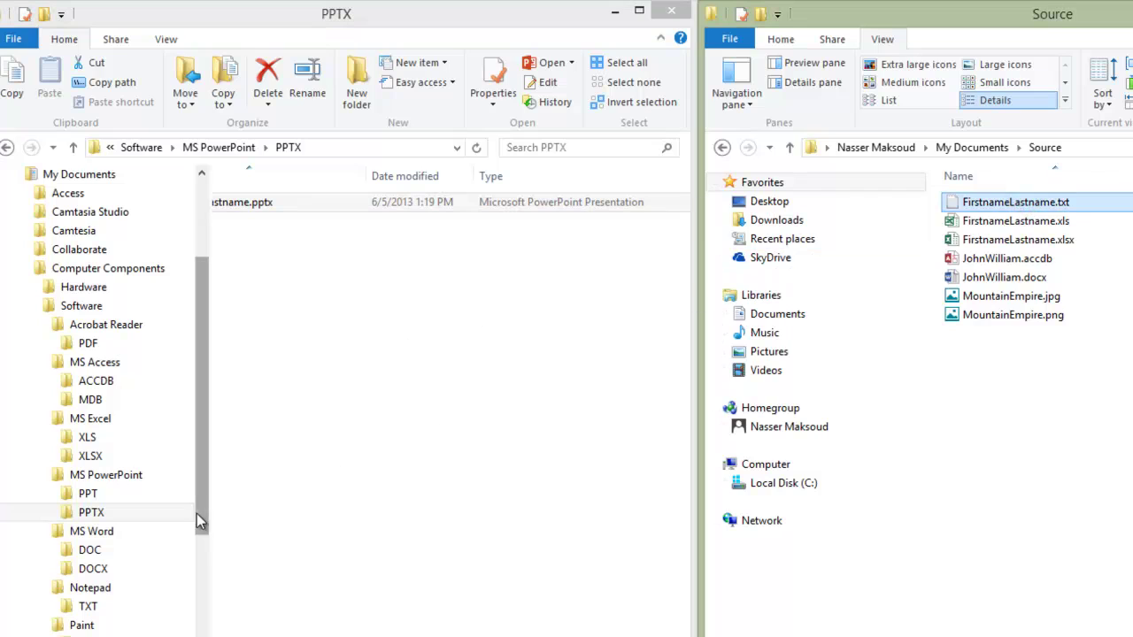
# Step: Move FirstnameLastname.txt, .xls and .xlsx from Source into the TXT, XLS and XLSX folders
pyautogui.click(84, 608)
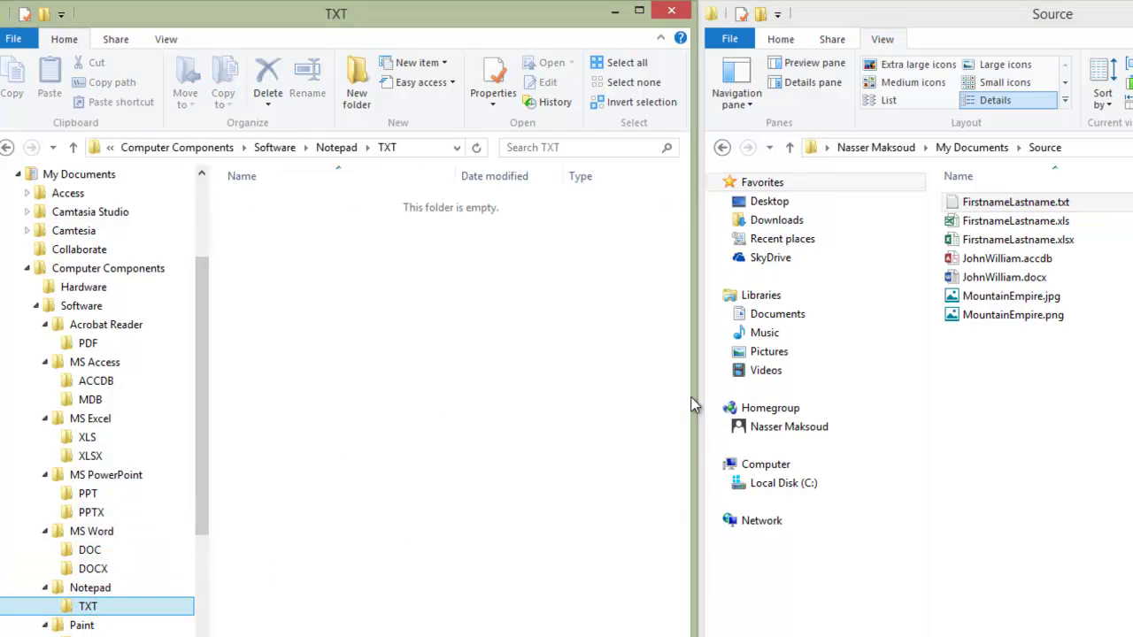
pyautogui.moveTo(1012, 203); pyautogui.dragTo(390, 386)
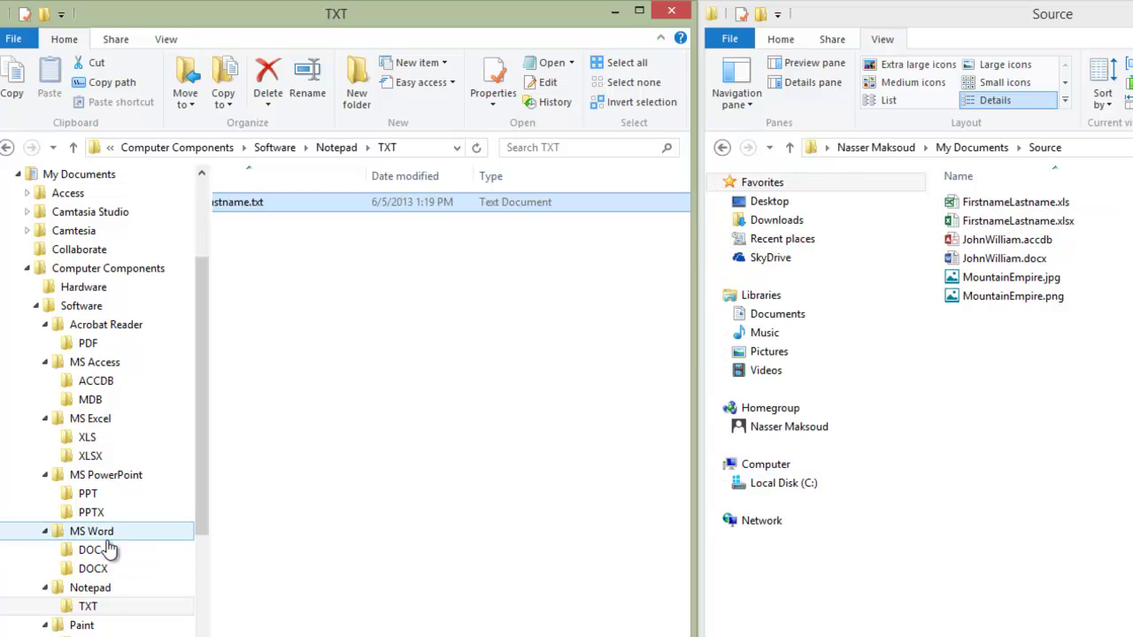
pyautogui.click(93, 440)
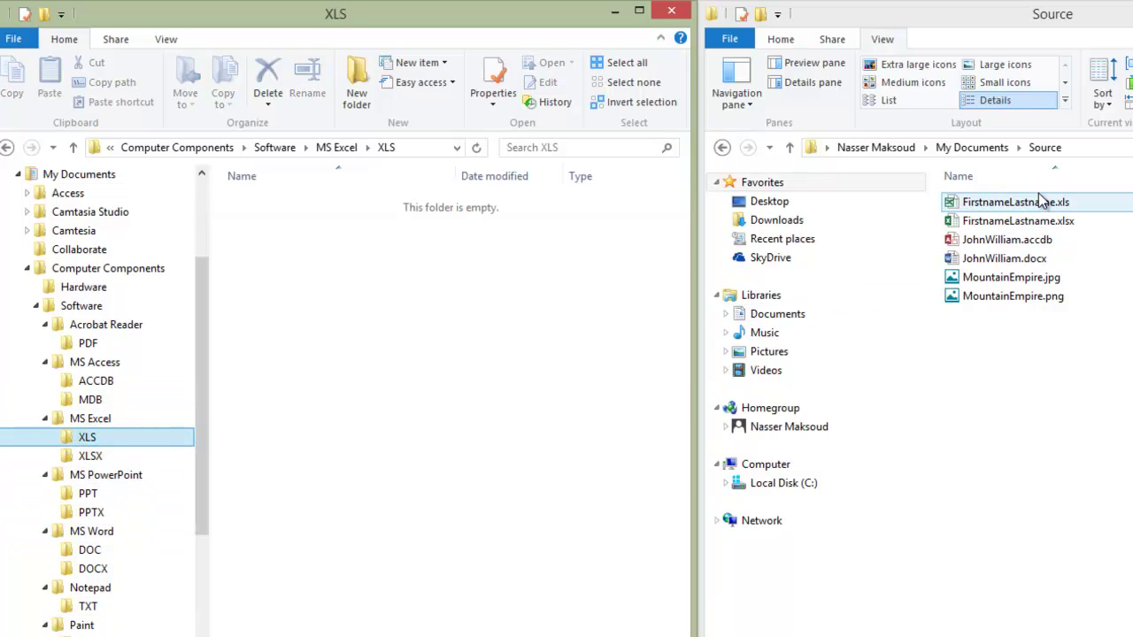
pyautogui.moveTo(1036, 202); pyautogui.dragTo(448, 342)
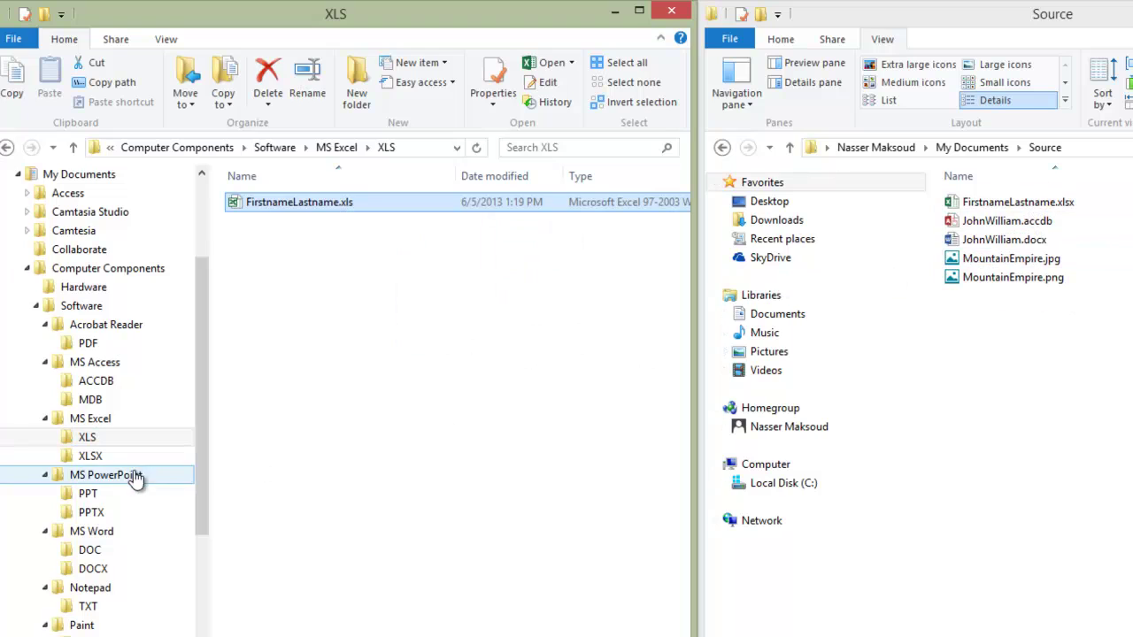
pyautogui.click(89, 457)
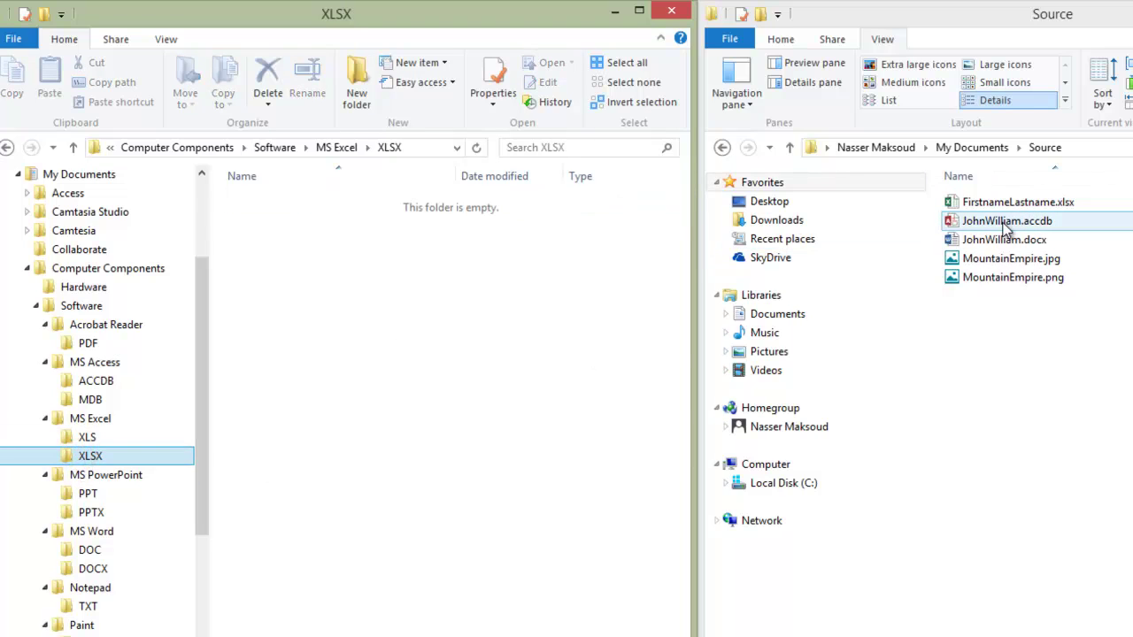
pyautogui.moveTo(1007, 203); pyautogui.dragTo(410, 357)
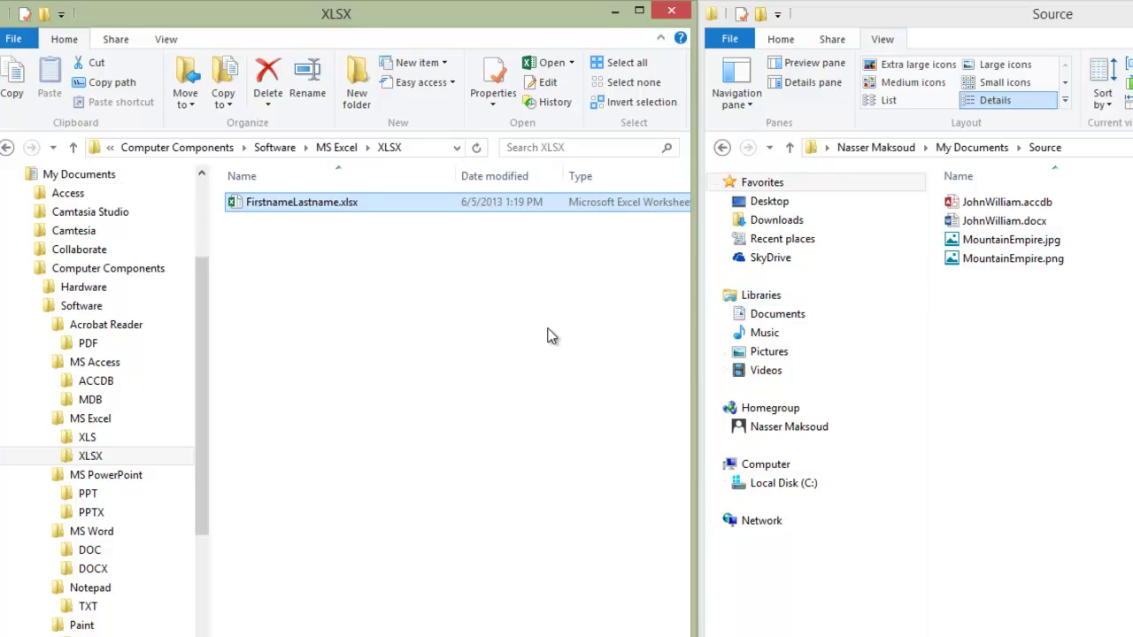
pyautogui.click(725, 314)
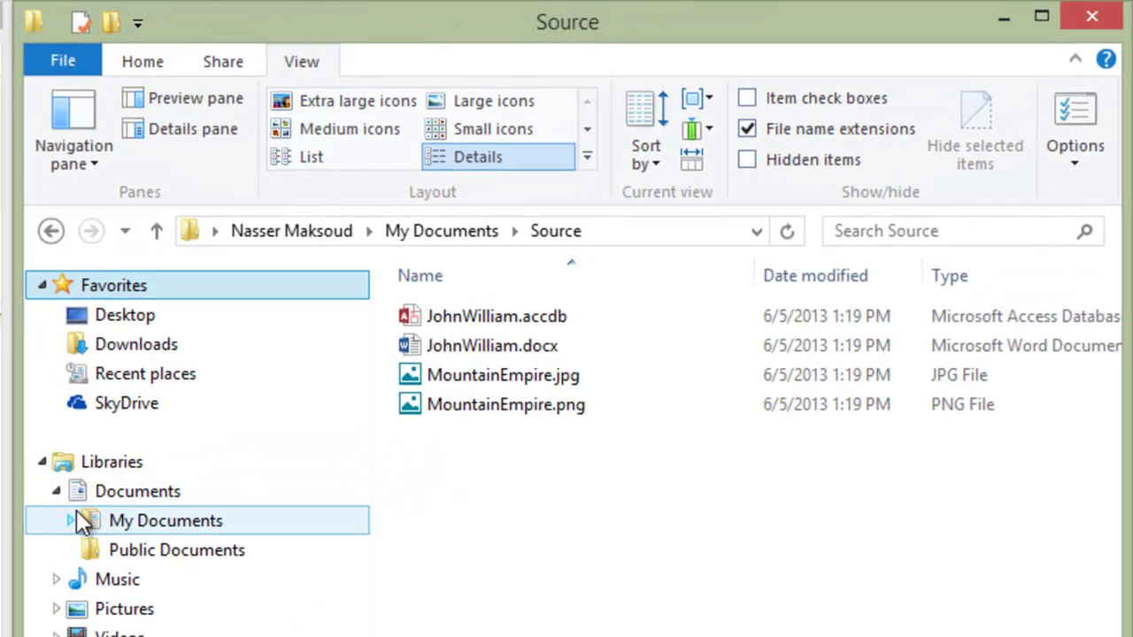
# Step: In the Source window's tree, expand Computer Components, Software and every application folder from Acrobat Reader to Paint
pyautogui.click(71, 521)
pyautogui.moveTo(358, 503); pyautogui.dragTo(362, 537)
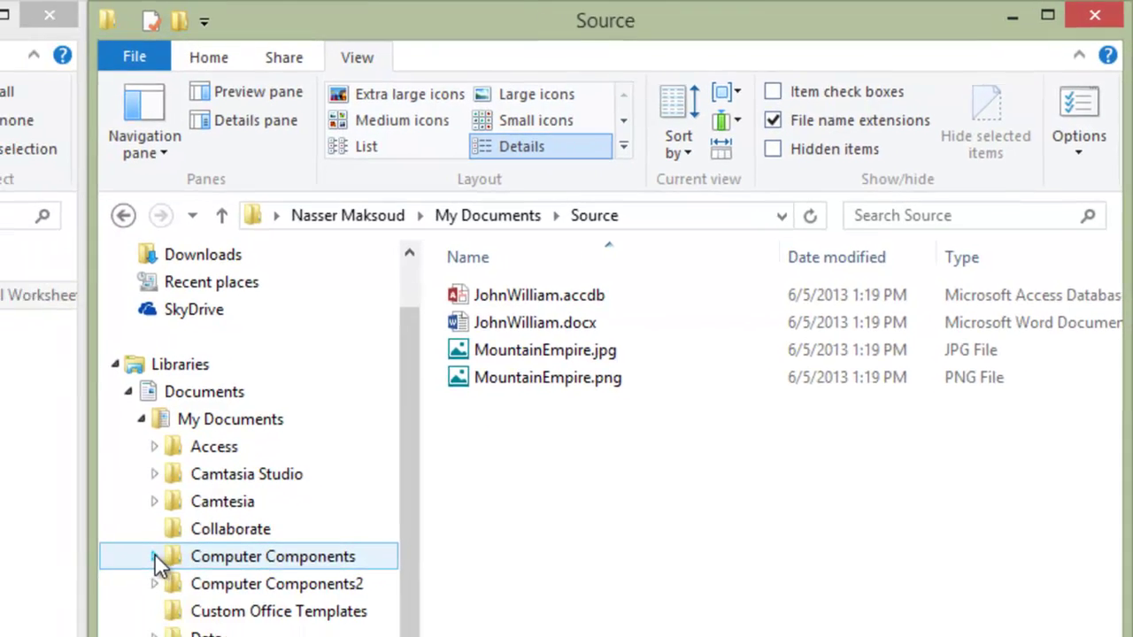
pyautogui.click(155, 557)
pyautogui.click(482, 412)
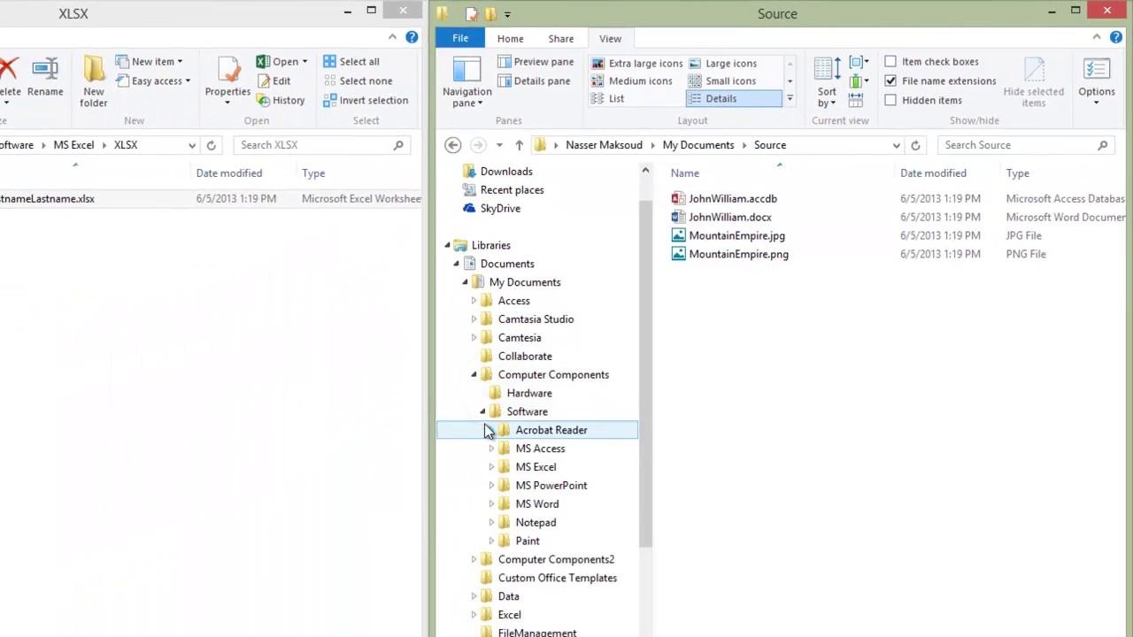
pyautogui.click(485, 430)
pyautogui.moveTo(643, 353); pyautogui.dragTo(656, 441)
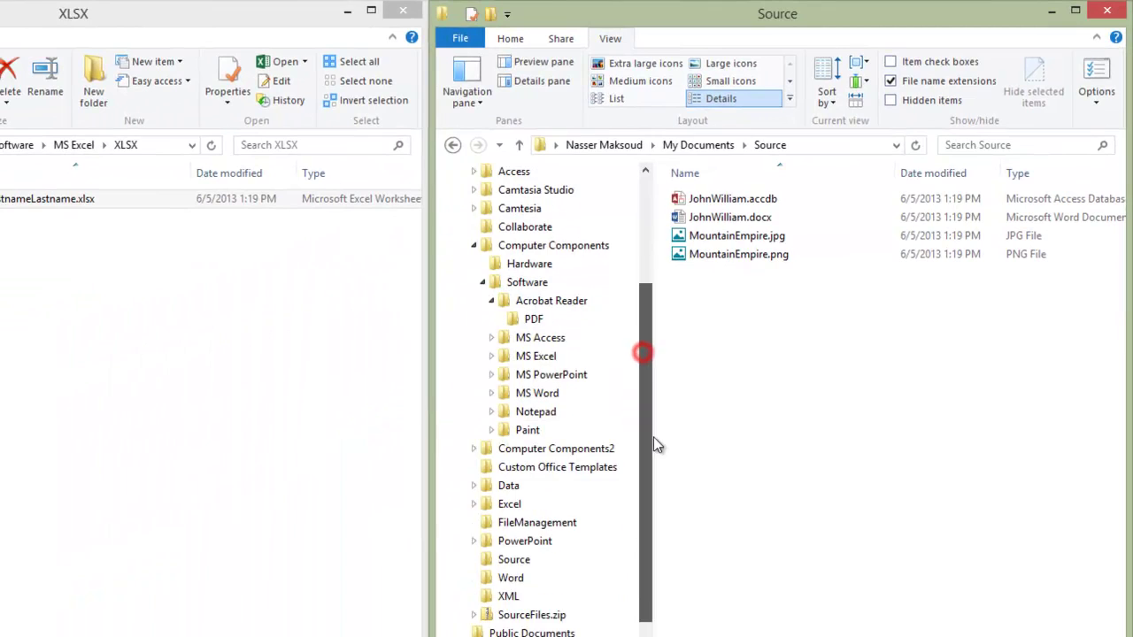
pyautogui.click(493, 318)
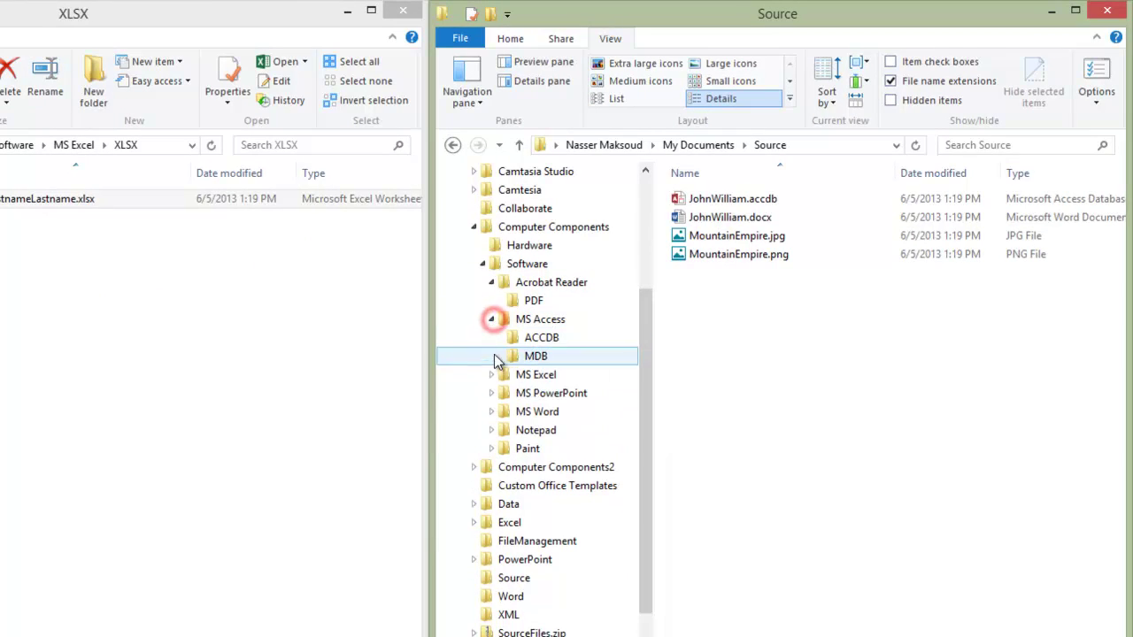
pyautogui.click(491, 375)
pyautogui.click(491, 431)
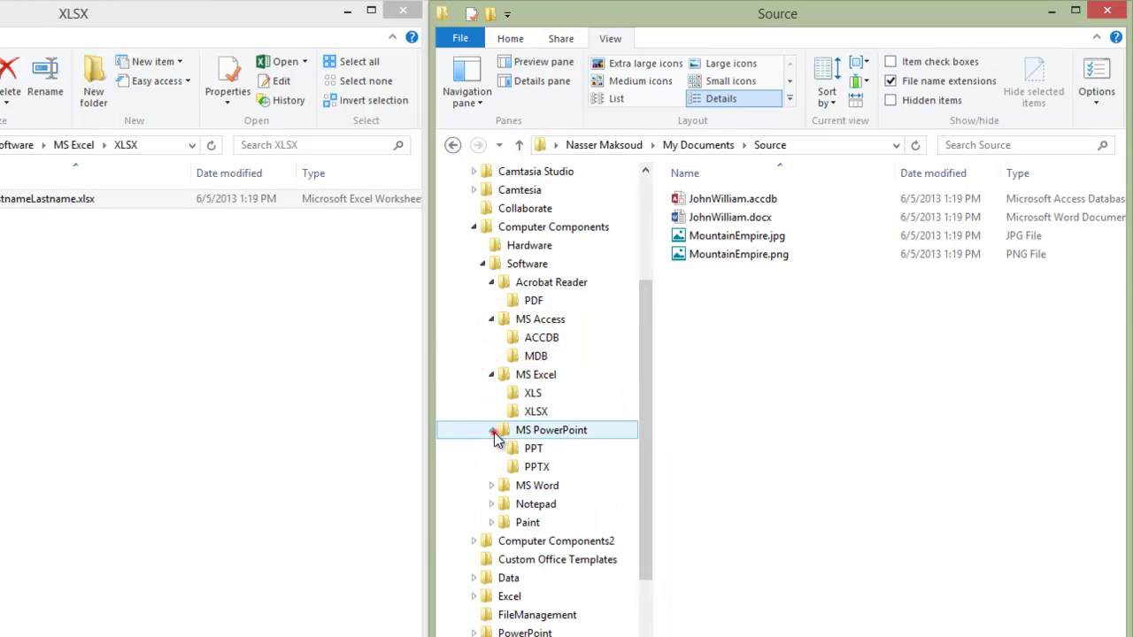
pyautogui.click(491, 485)
pyautogui.click(491, 541)
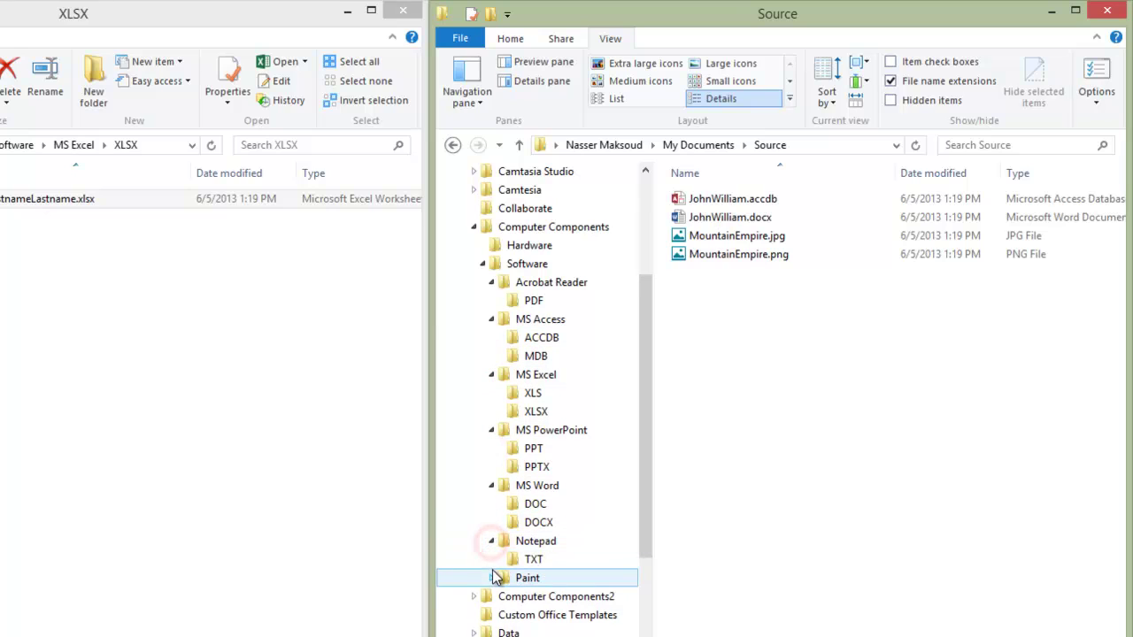
pyautogui.click(492, 578)
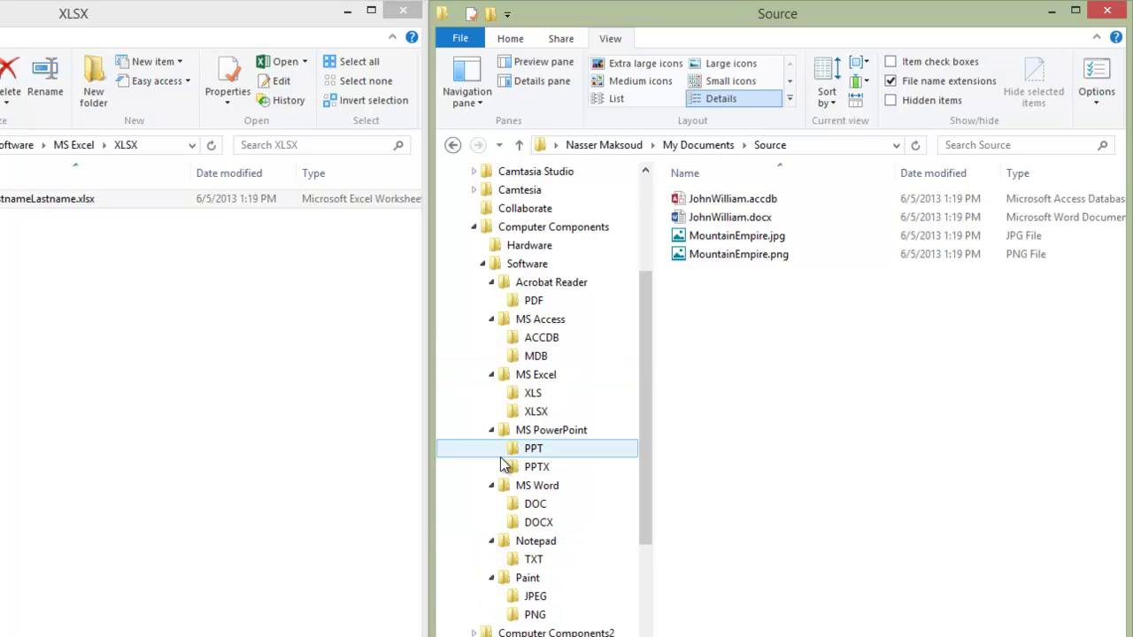
pyautogui.click(742, 199)
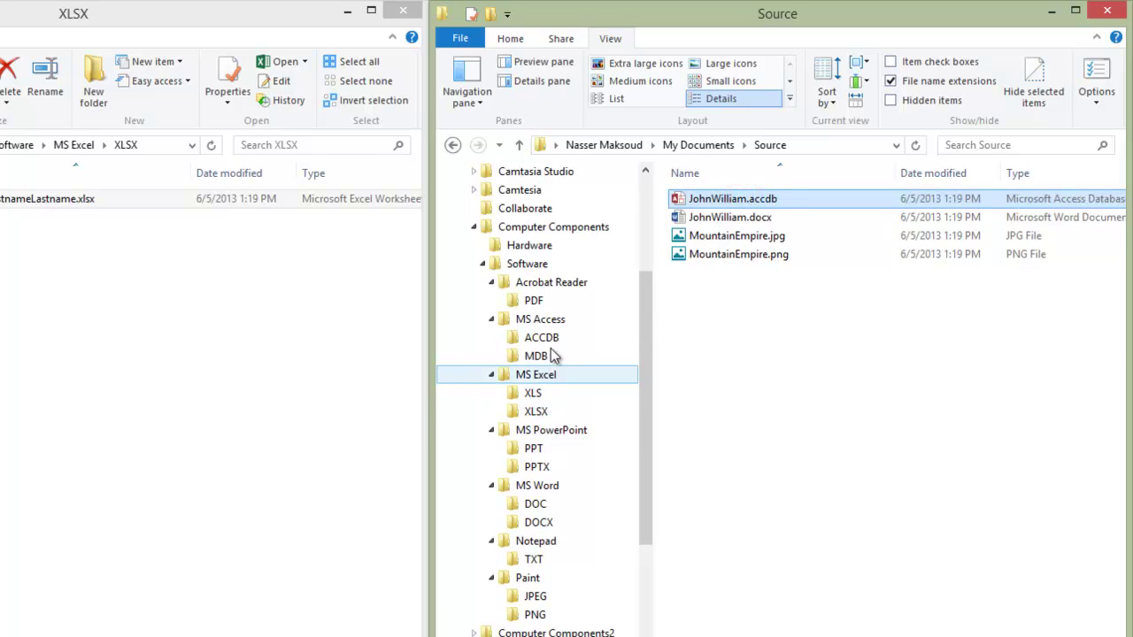
# Step: Move the renamed .accdb and .docx files and MountainEmpire.jpg and .png into ACCDB, DOCX, JPEG and PNG
pyautogui.click(730, 199)
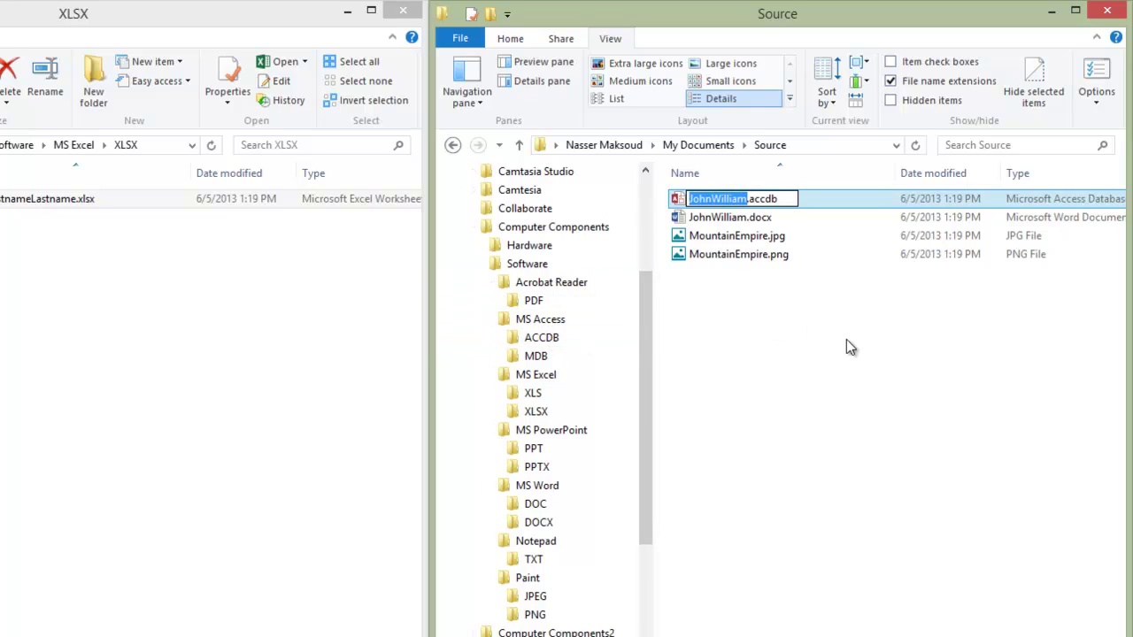
pyautogui.click(859, 312)
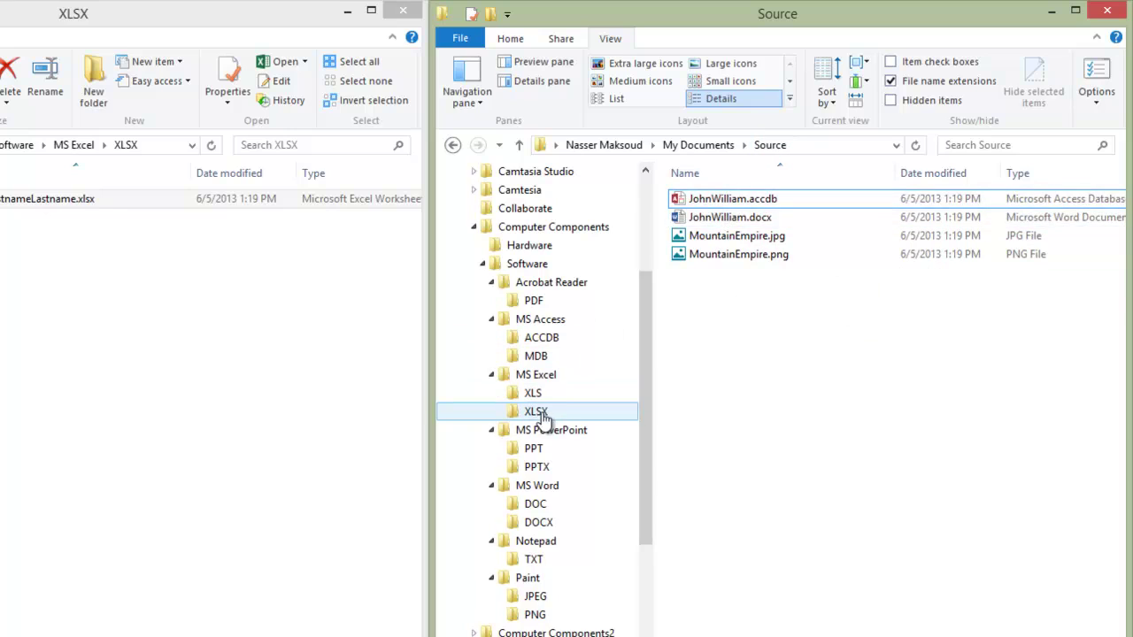
pyautogui.moveTo(735, 202); pyautogui.dragTo(588, 343)
pyautogui.click(760, 200)
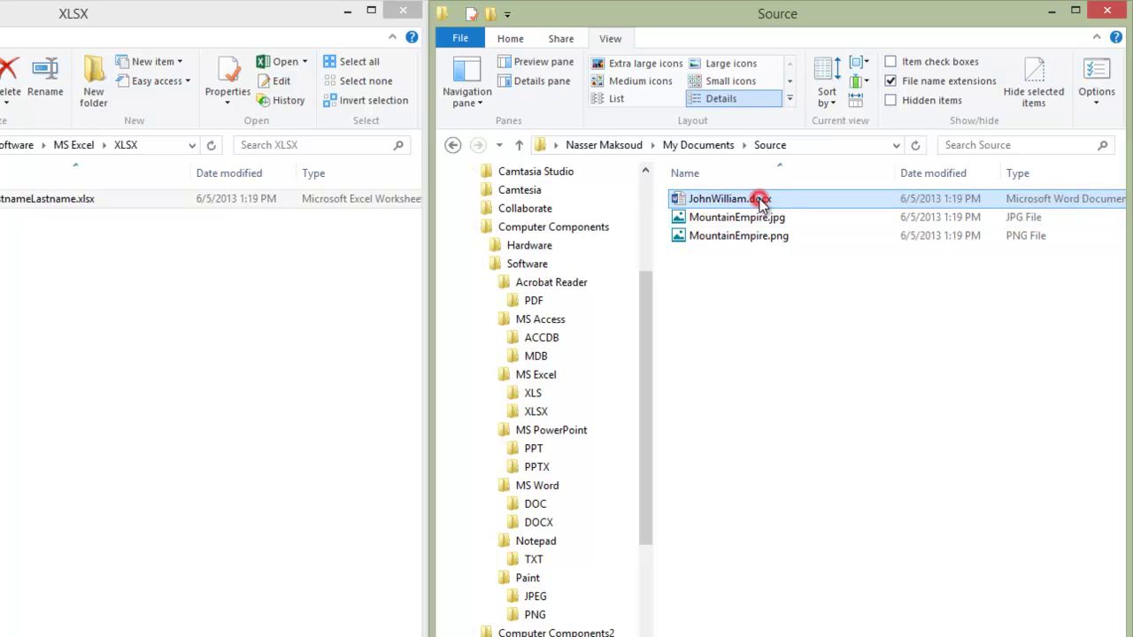
pyautogui.moveTo(760, 200); pyautogui.dragTo(577, 522)
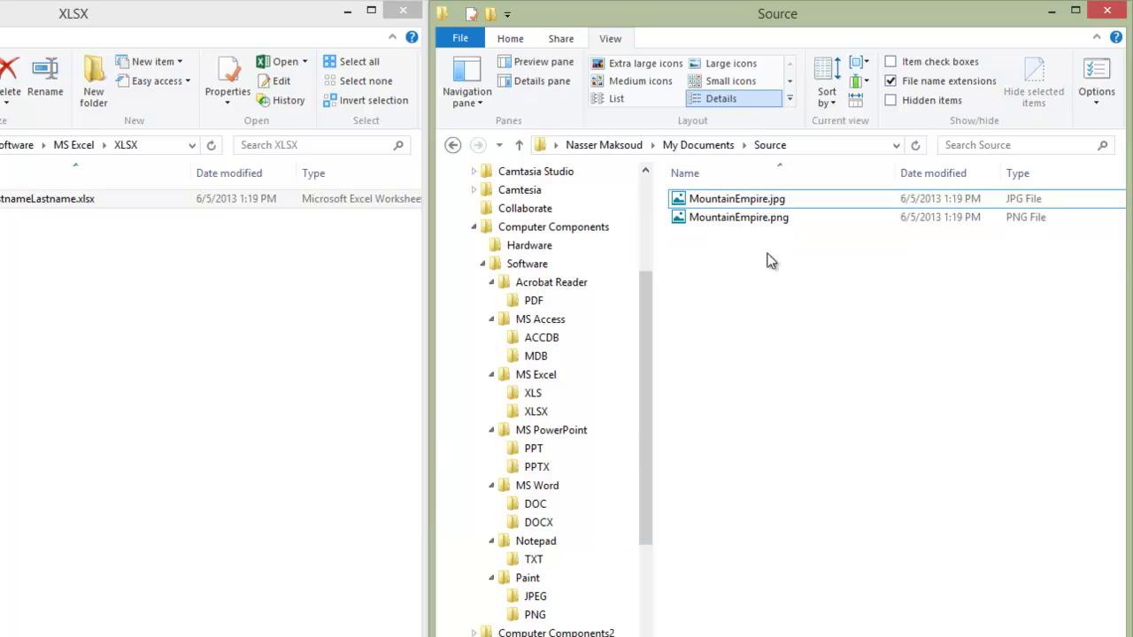
pyautogui.click(765, 203)
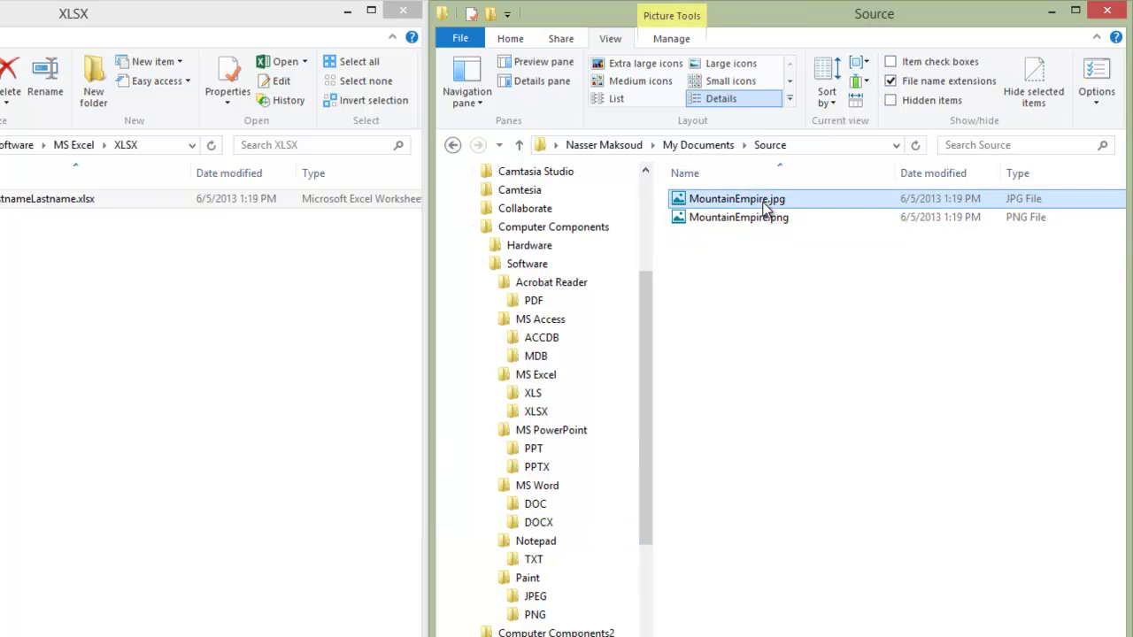
pyautogui.moveTo(765, 204); pyautogui.dragTo(564, 601)
pyautogui.moveTo(741, 206); pyautogui.dragTo(549, 624)
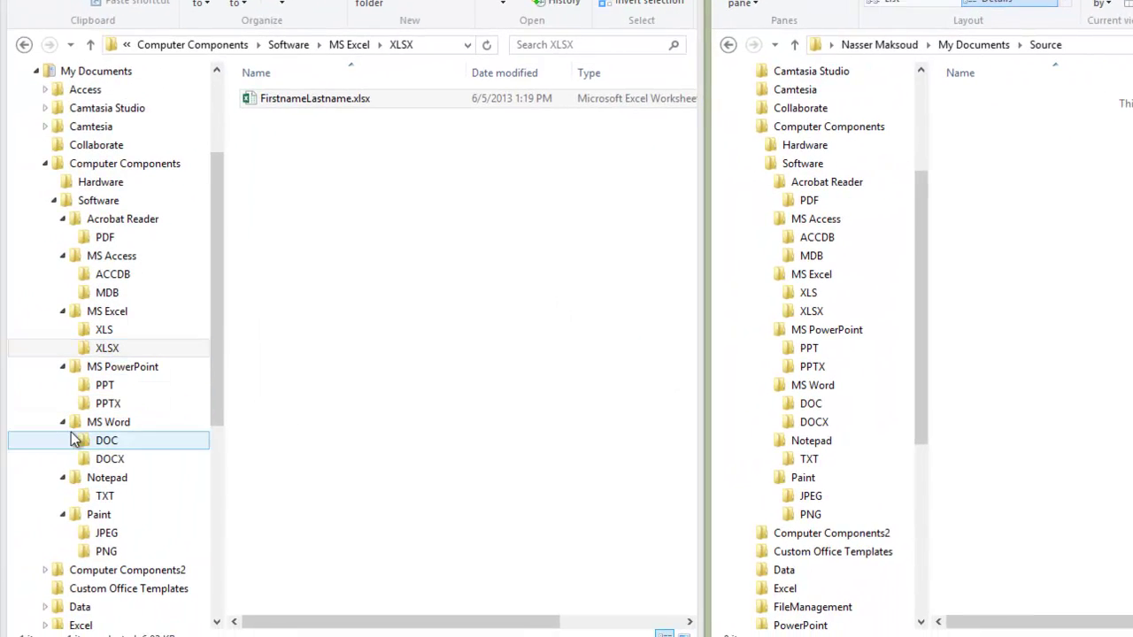
# Step: Check the contents of the PNG, JPEG, TXT, DOCX, DOC, PPTX and PPT folders
pyautogui.click(106, 552)
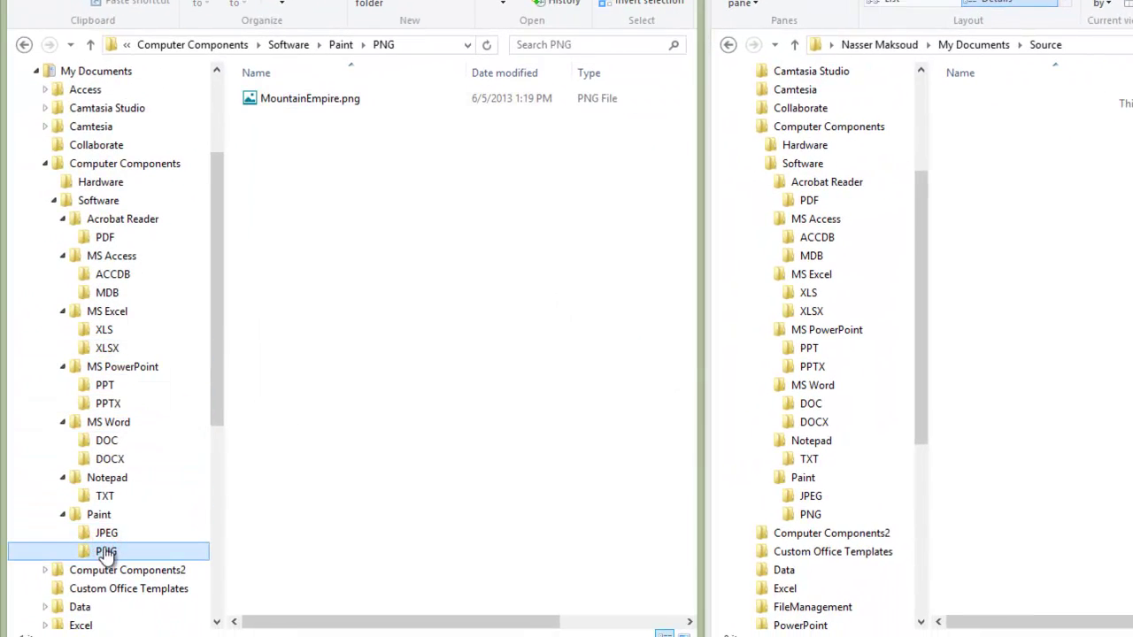
pyautogui.click(106, 533)
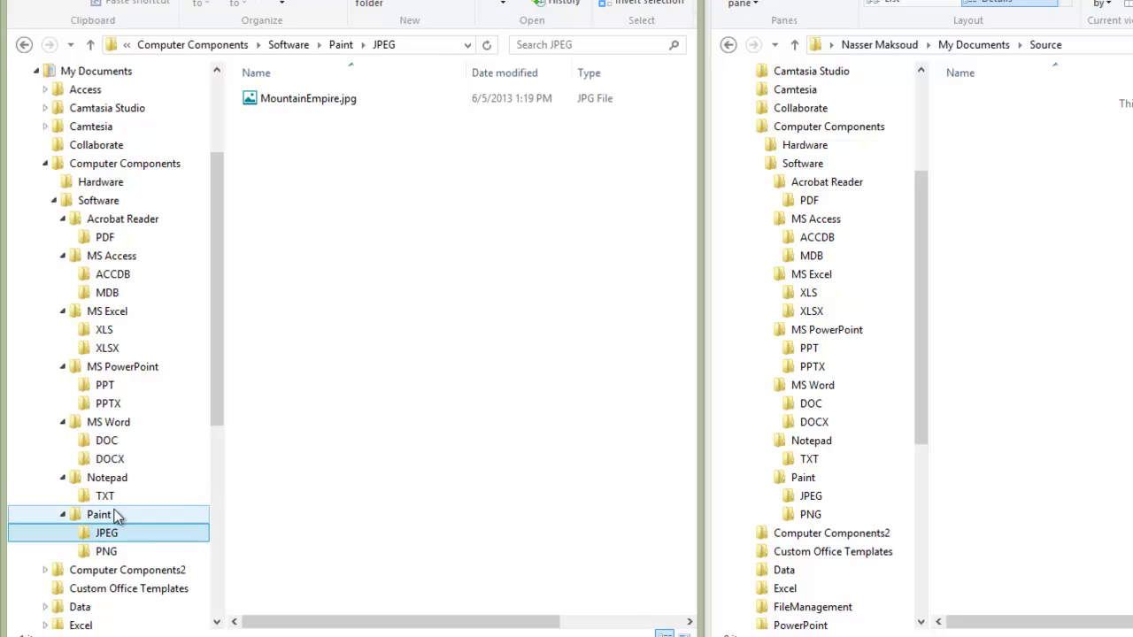
pyautogui.click(103, 497)
pyautogui.click(103, 459)
pyautogui.click(103, 441)
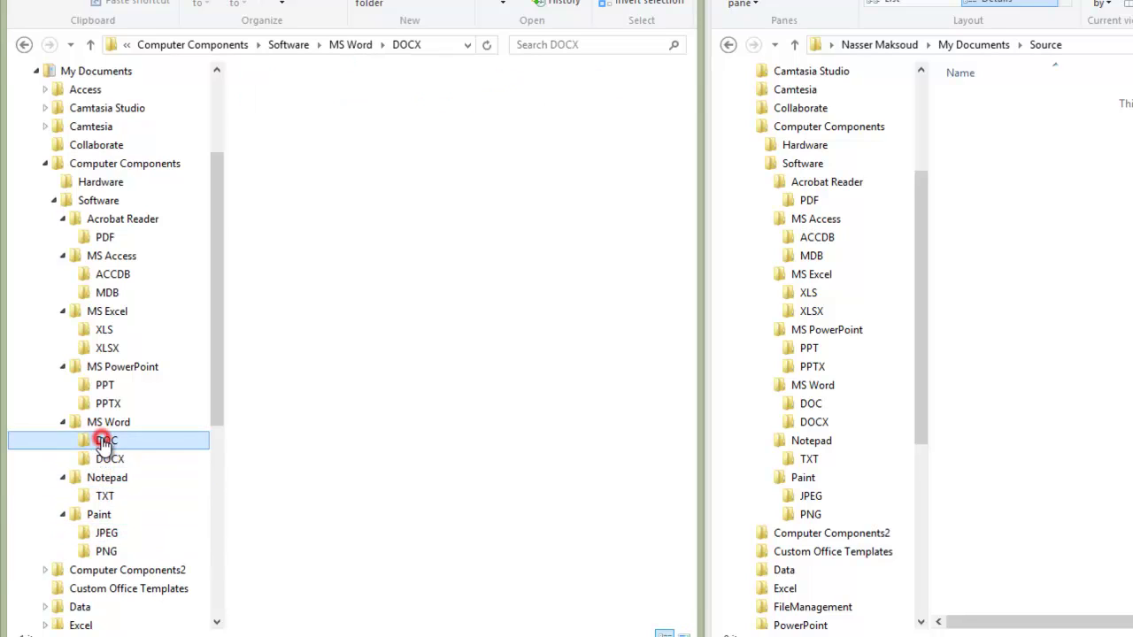
pyautogui.click(106, 405)
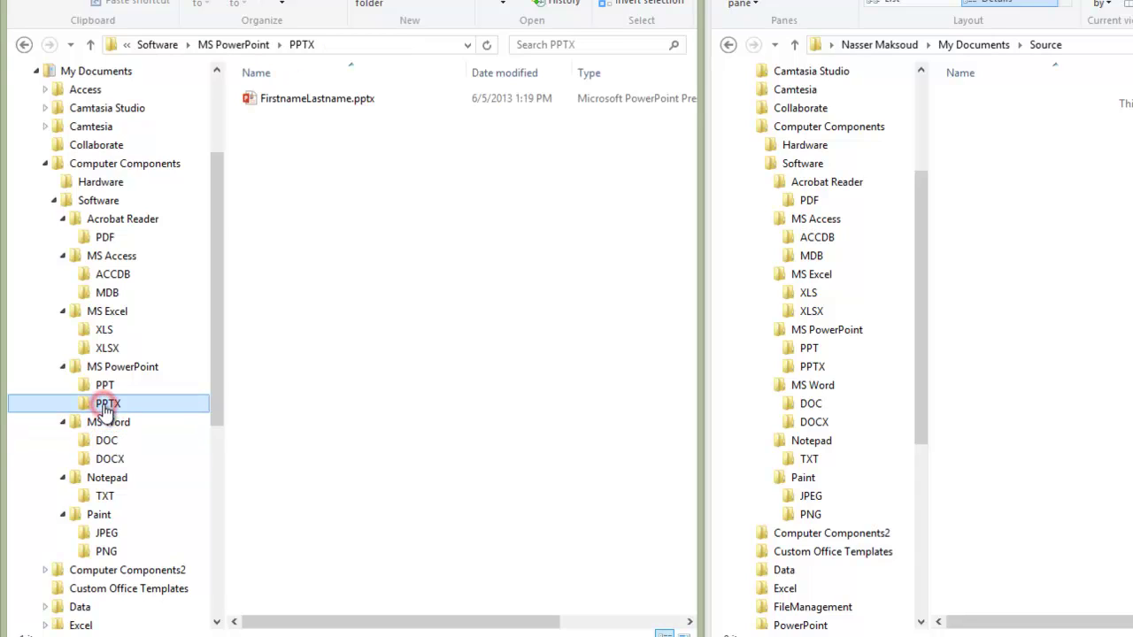
pyautogui.click(104, 384)
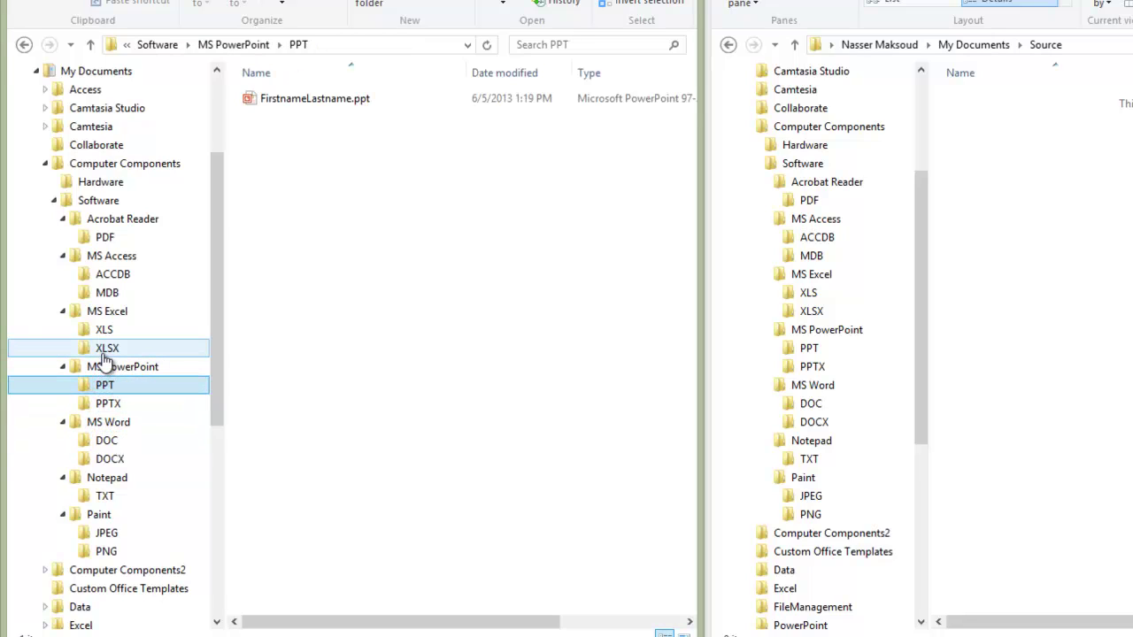
# Step: Check the Excel, XLS, MDB, ACCDB and PDF folders, then close the Source window
pyautogui.click(103, 352)
pyautogui.click(103, 330)
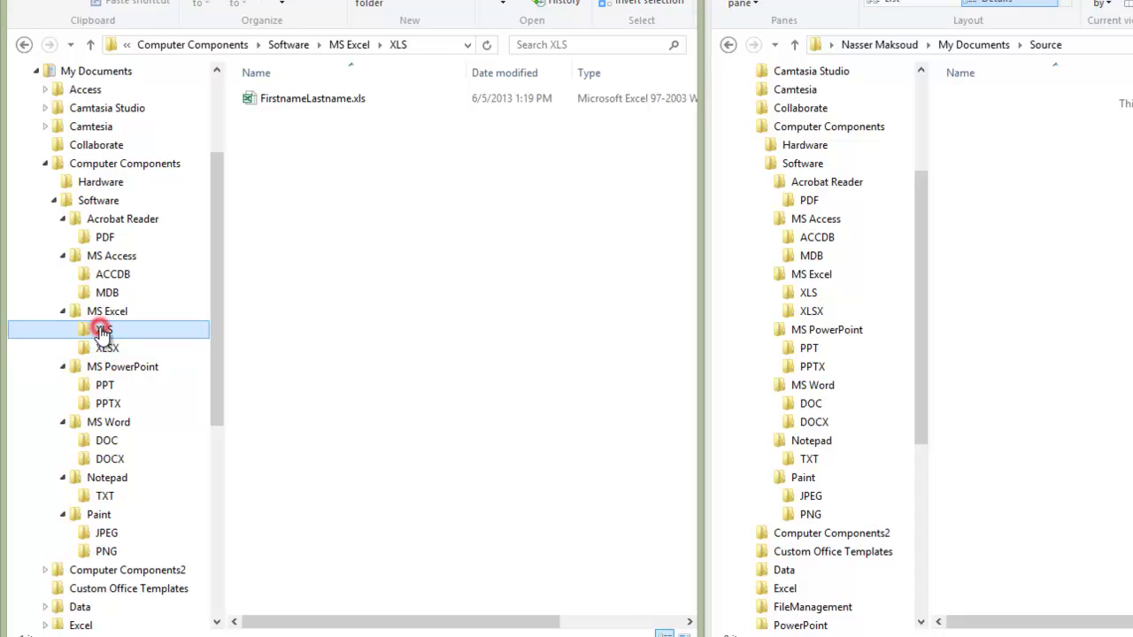
pyautogui.click(107, 294)
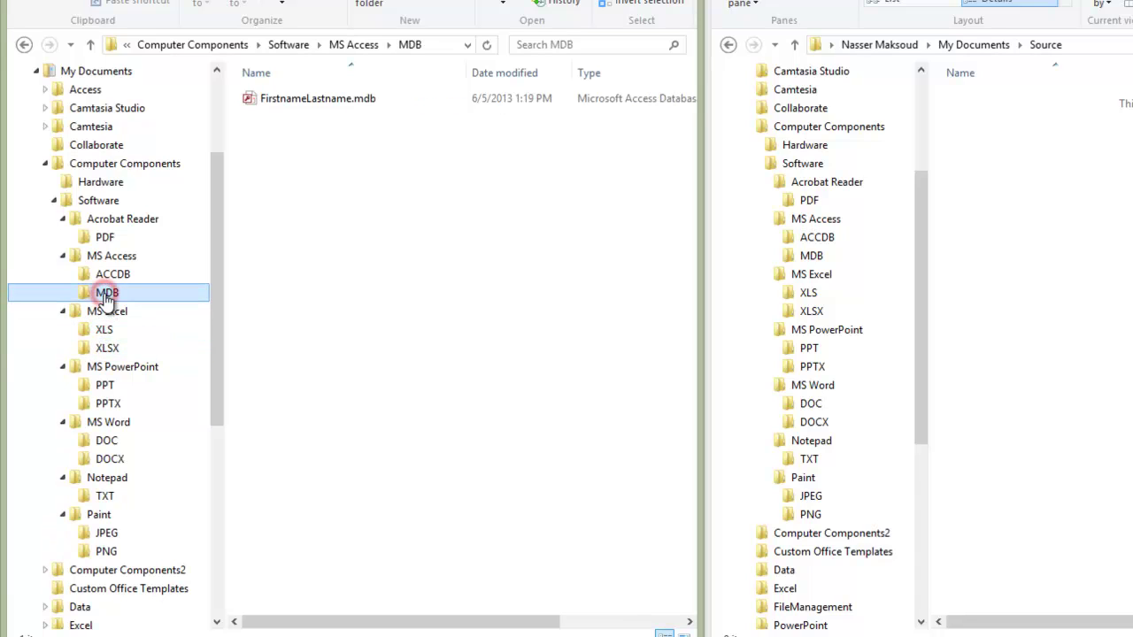
pyautogui.click(107, 274)
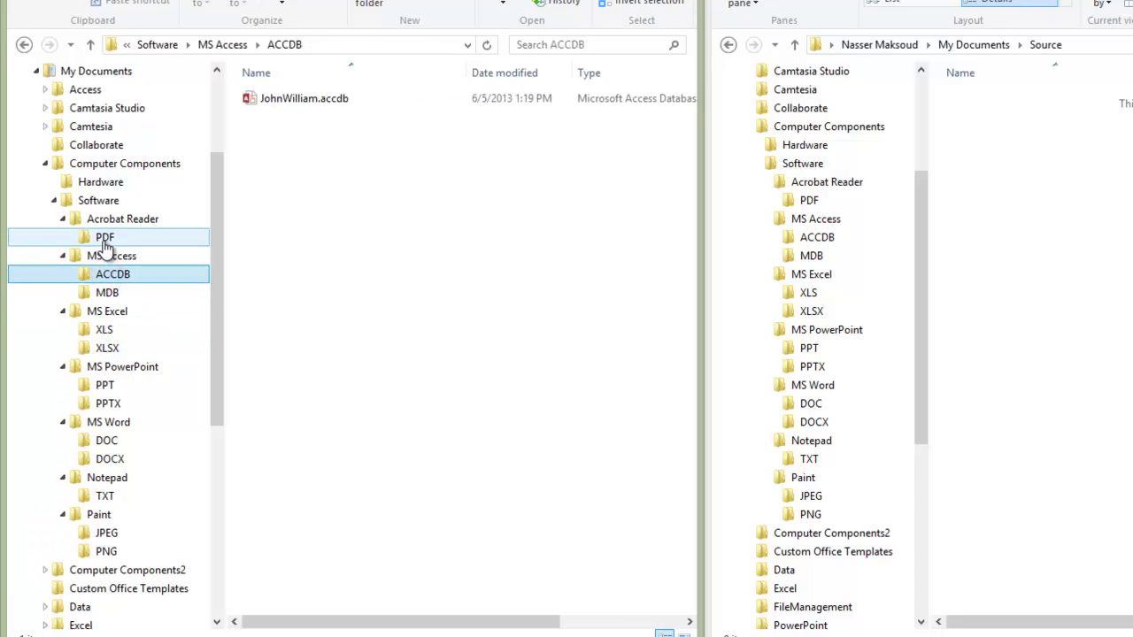
pyautogui.click(104, 238)
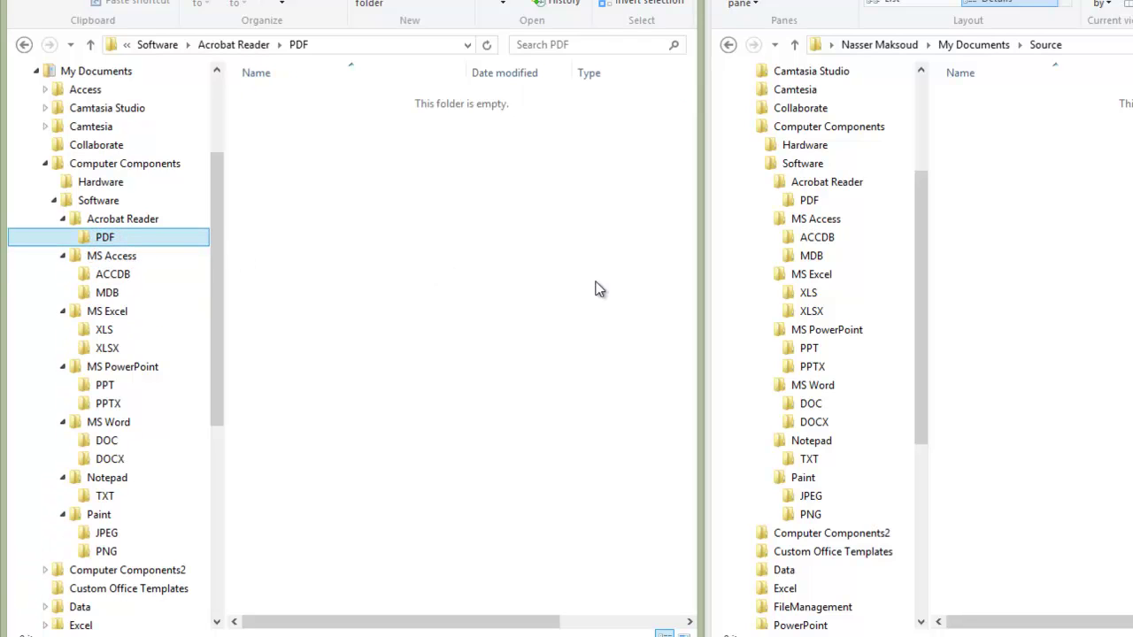
pyautogui.hotkey('alt', 'F4')
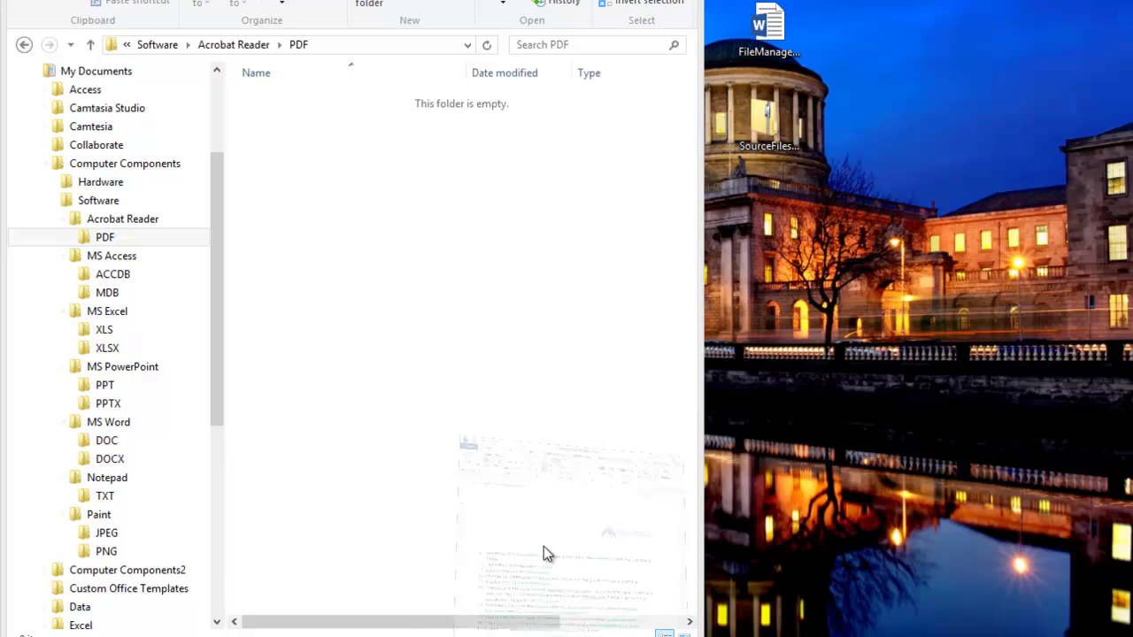
# Step: Switch to the Word lab instructions and highlight parts of step 14, including Computer Components
pyautogui.hotkey('alt', 'Tab')
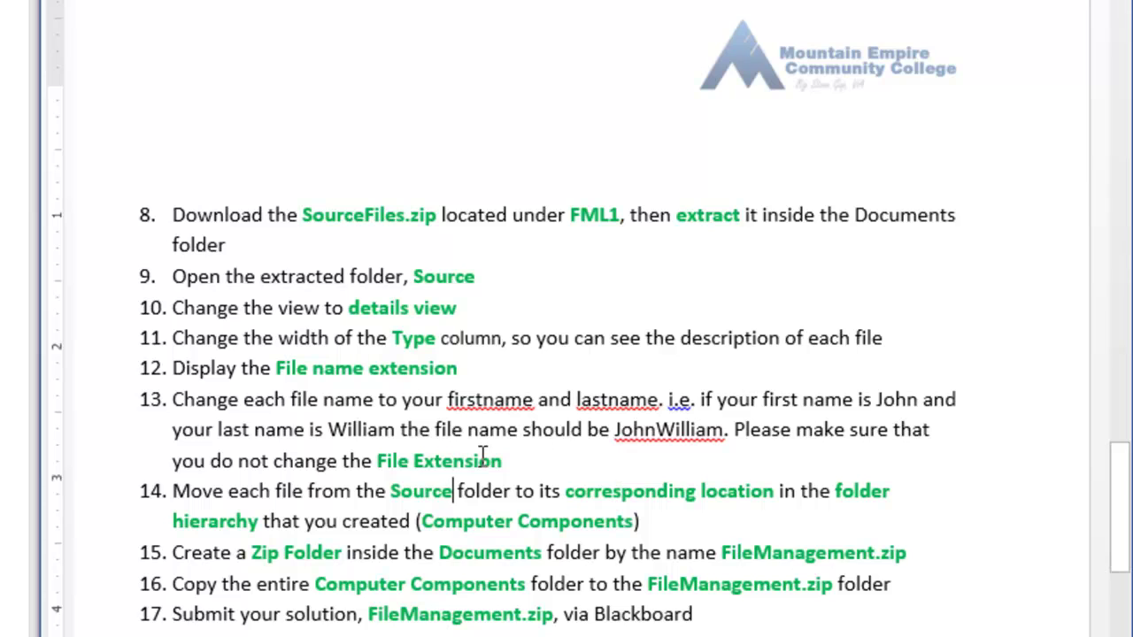
pyautogui.moveTo(173, 491); pyautogui.dragTo(297, 485)
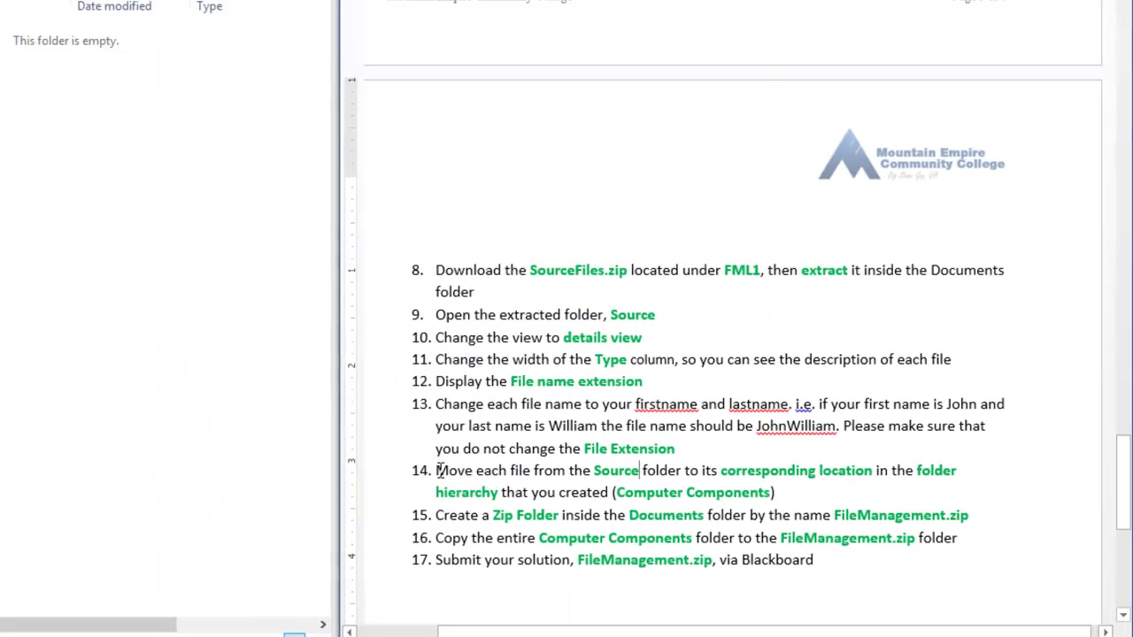
pyautogui.moveTo(591, 461); pyautogui.dragTo(650, 465)
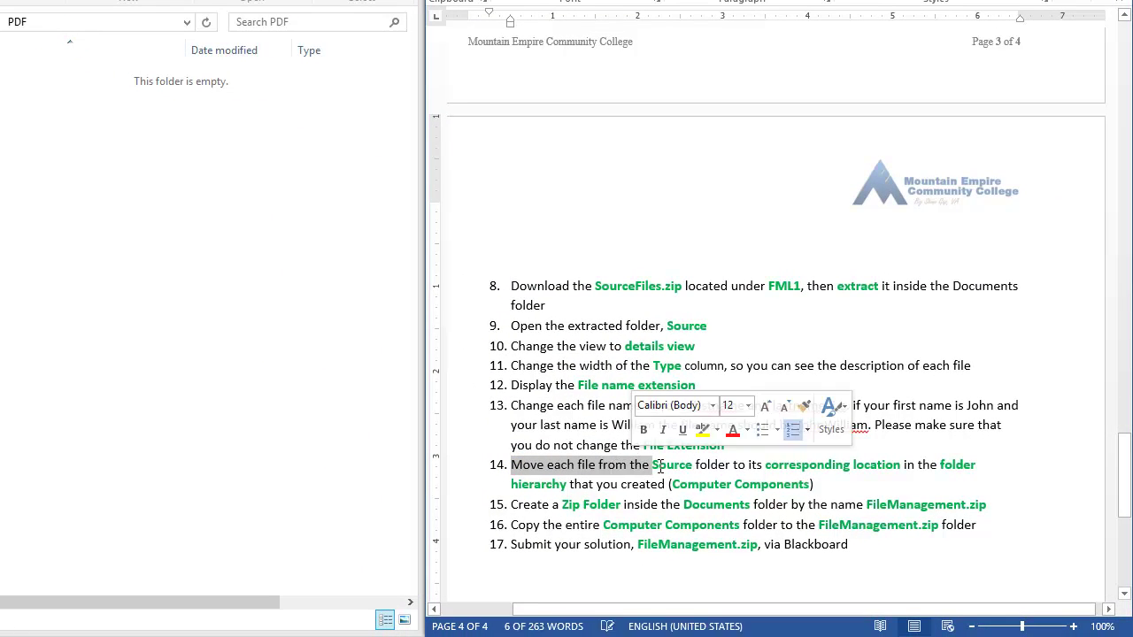
pyautogui.click(658, 465)
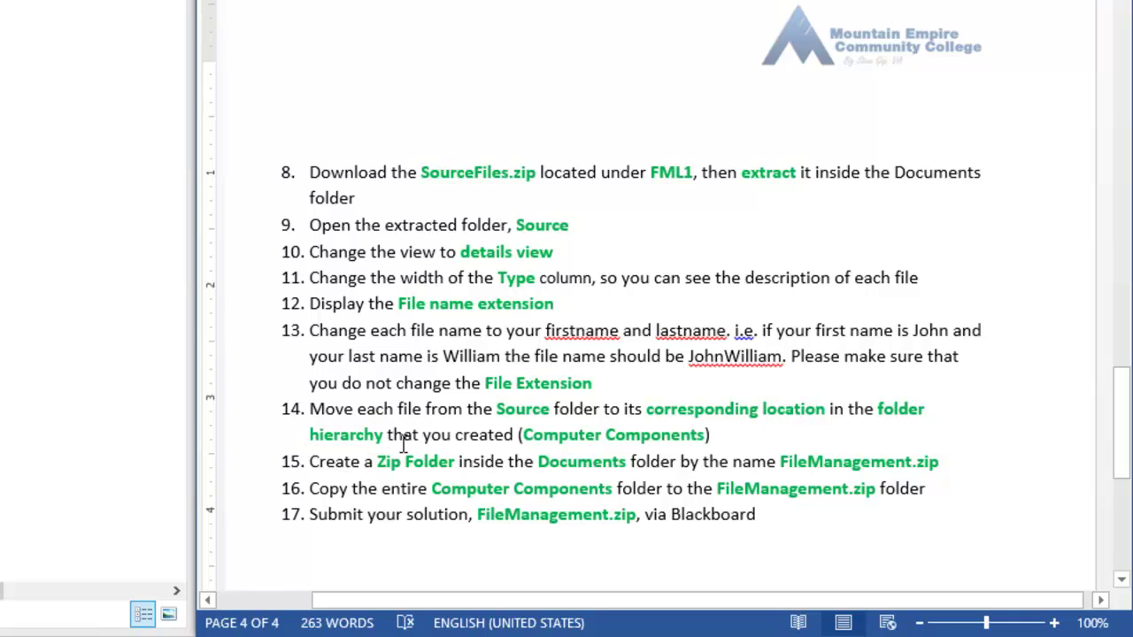
pyautogui.moveTo(524, 433); pyautogui.dragTo(685, 427)
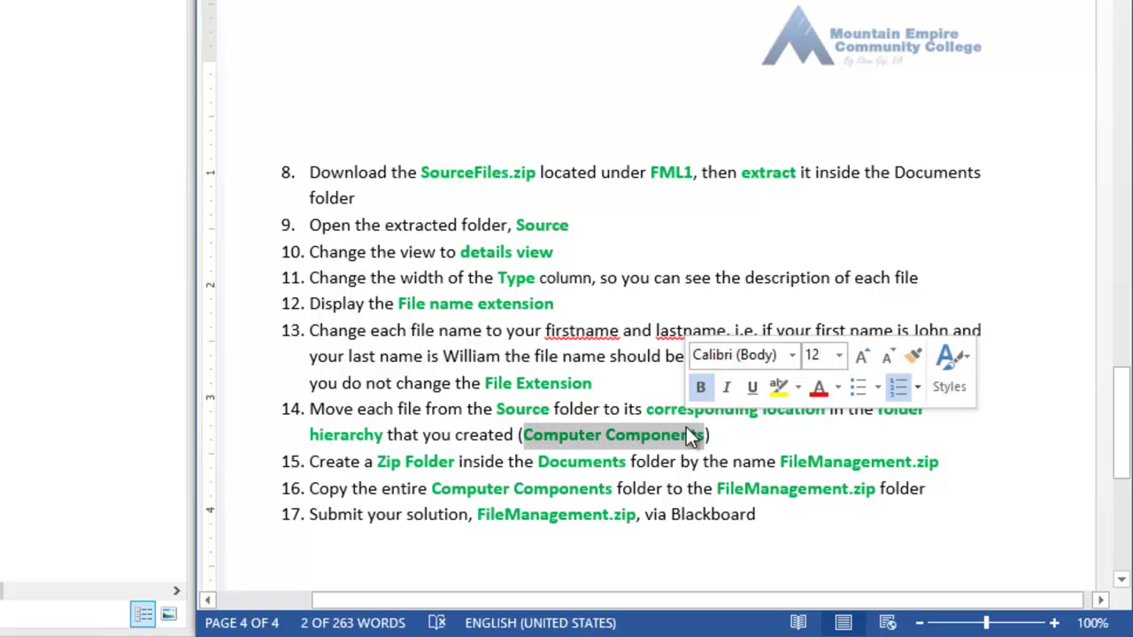
pyautogui.click(488, 435)
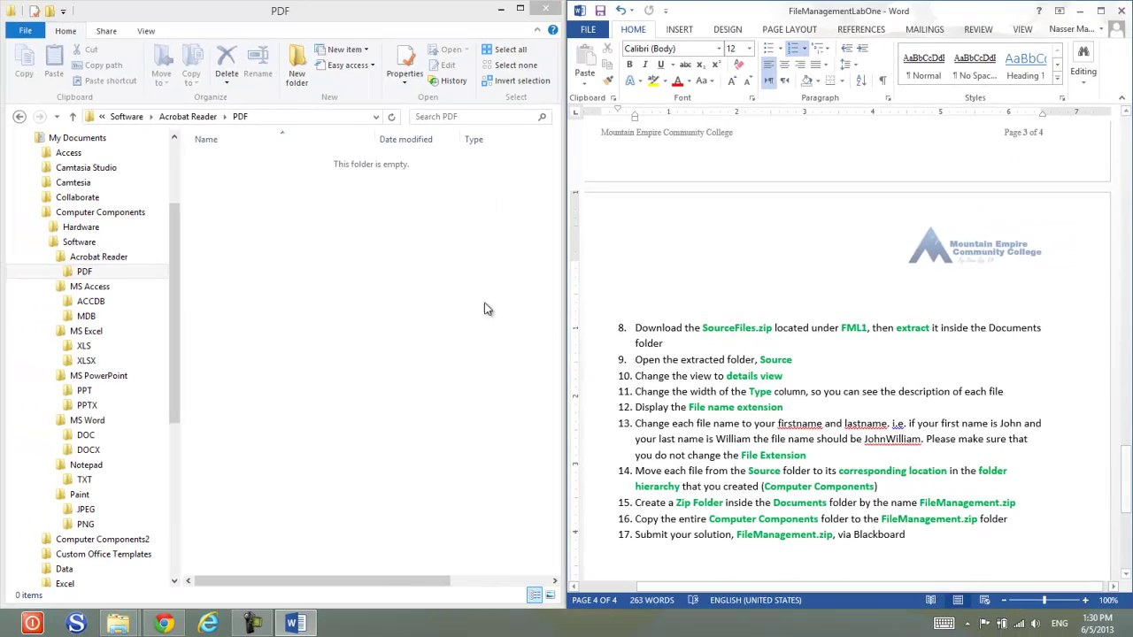
# Step: Create a new compressed (zipped) folder named FileManagement in the Documents library
pyautogui.moveTo(175, 221); pyautogui.dragTo(176, 190)
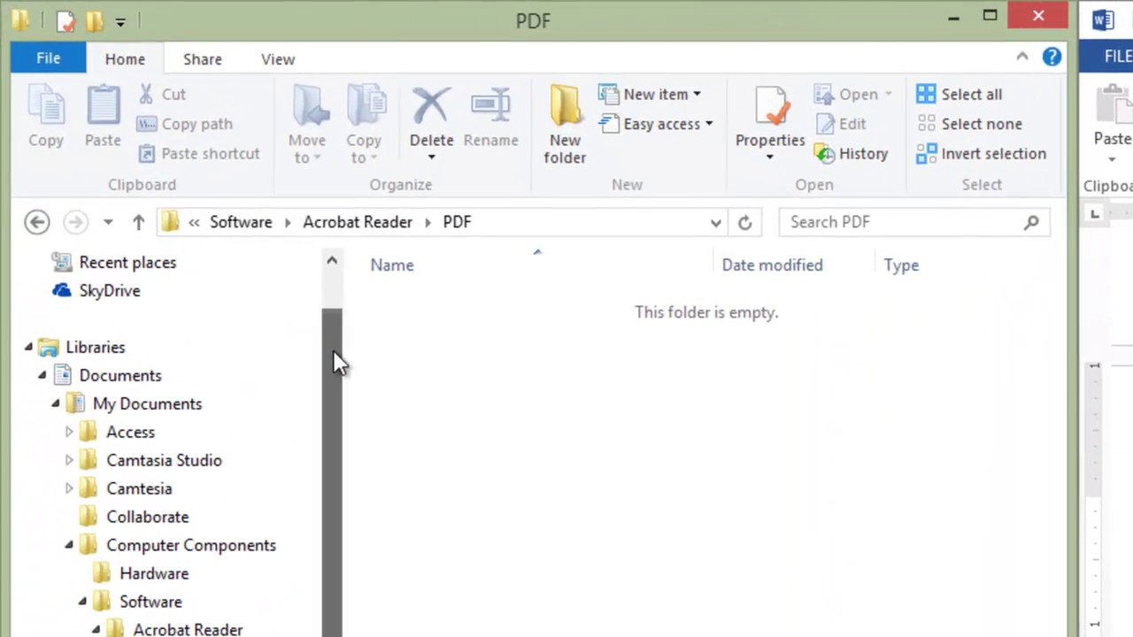
pyautogui.click(126, 375)
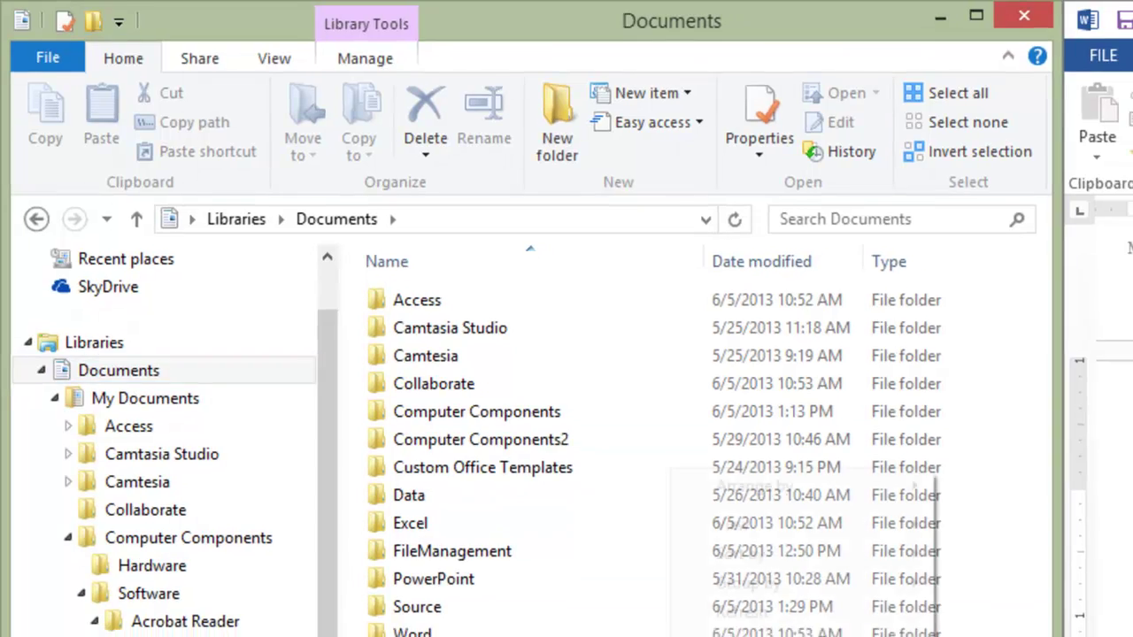
pyautogui.rightClick(516, 622)
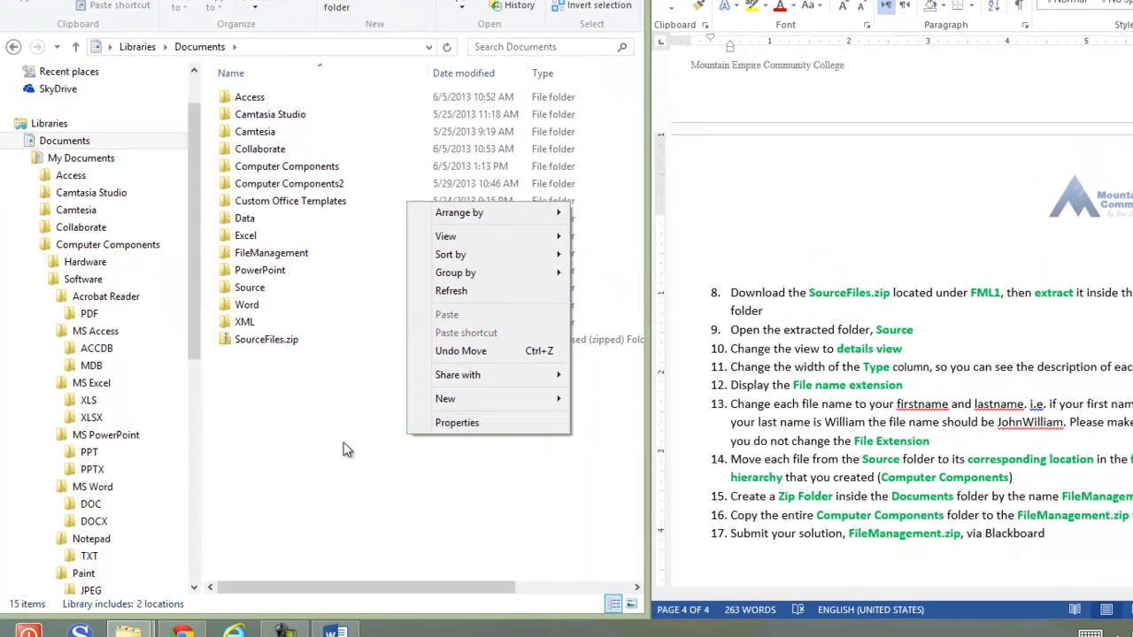
pyautogui.moveTo(493, 402)
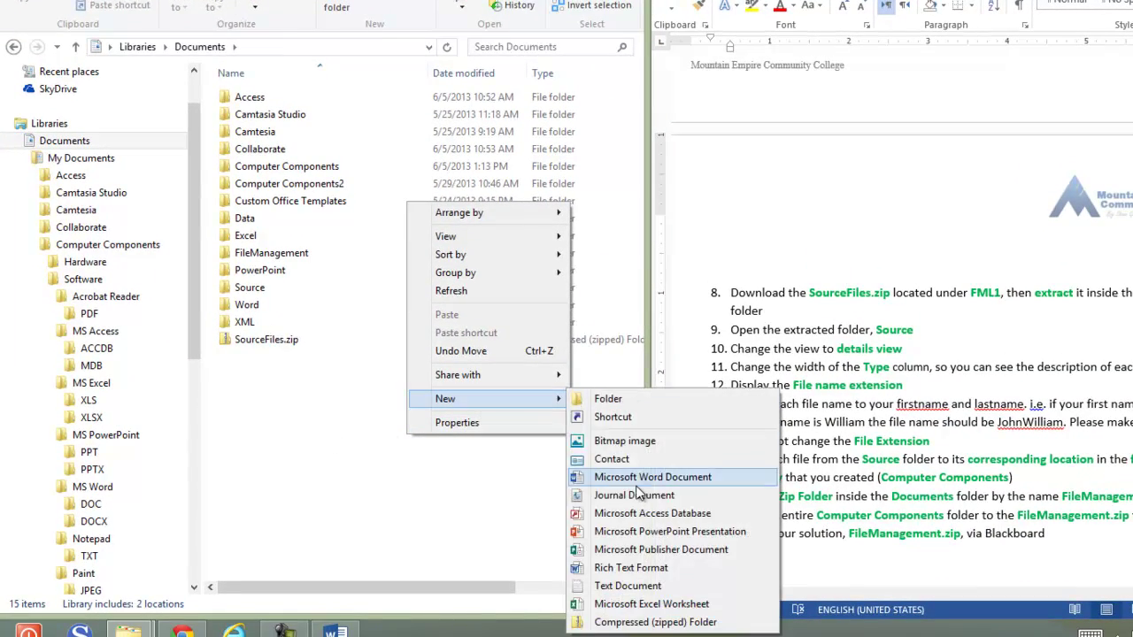
pyautogui.click(655, 622)
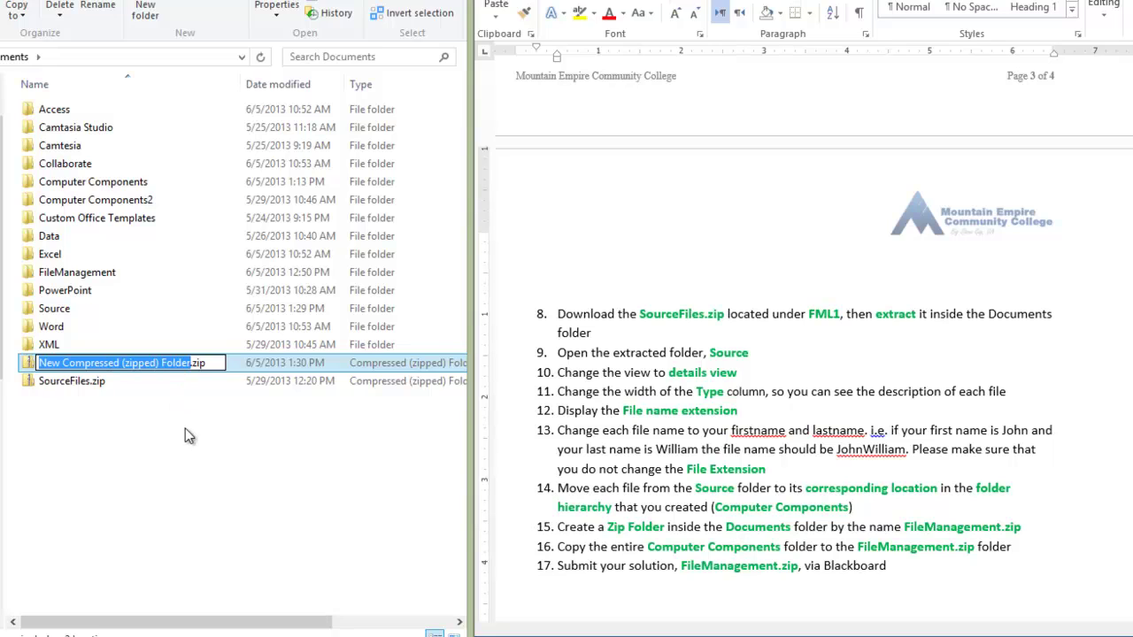
pyautogui.write('FileMan')
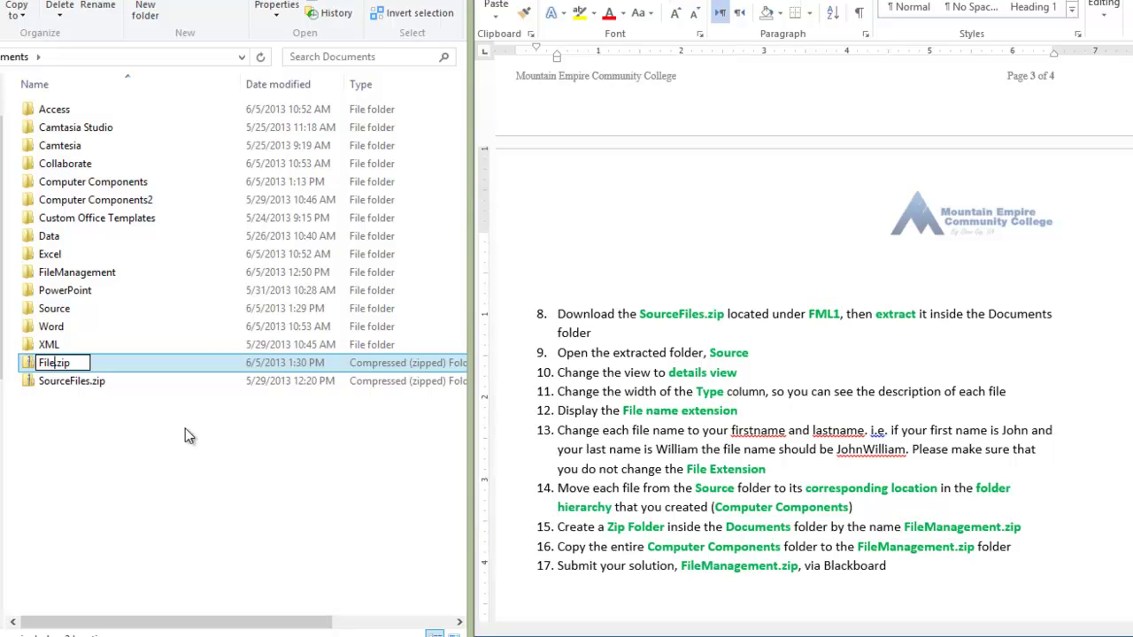
pyautogui.write('agemen')
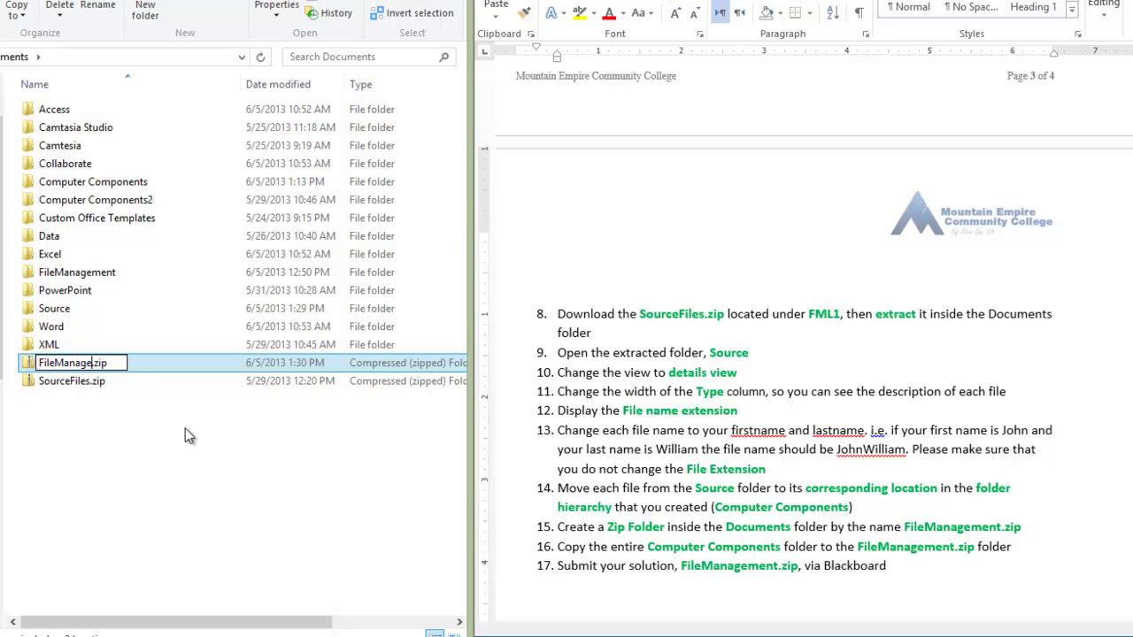
pyautogui.write('t')
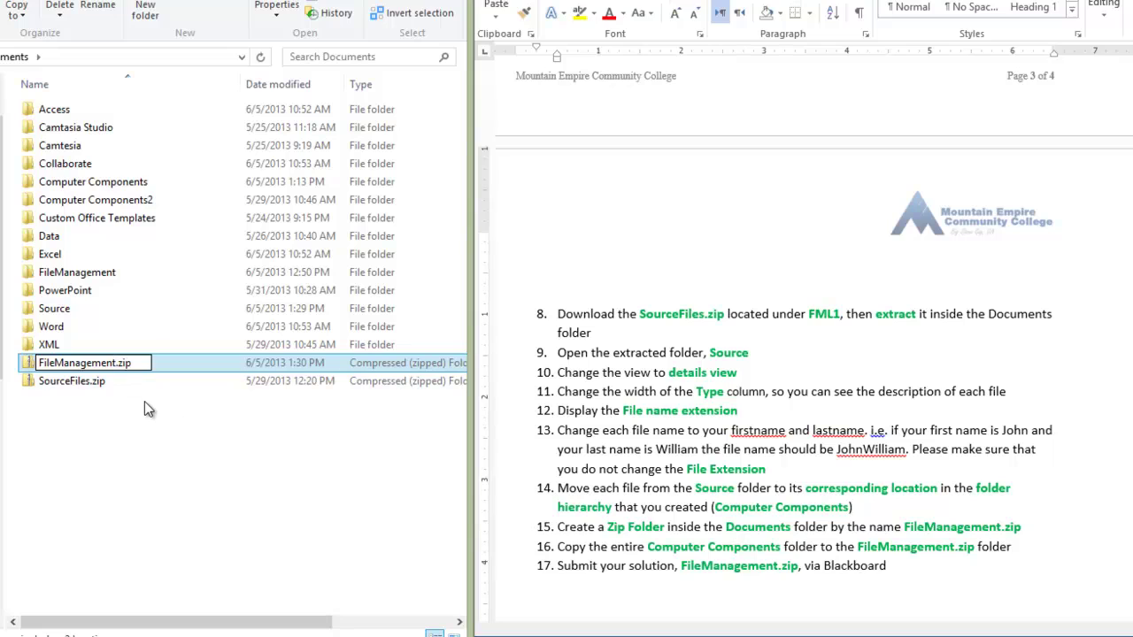
pyautogui.press('Return')
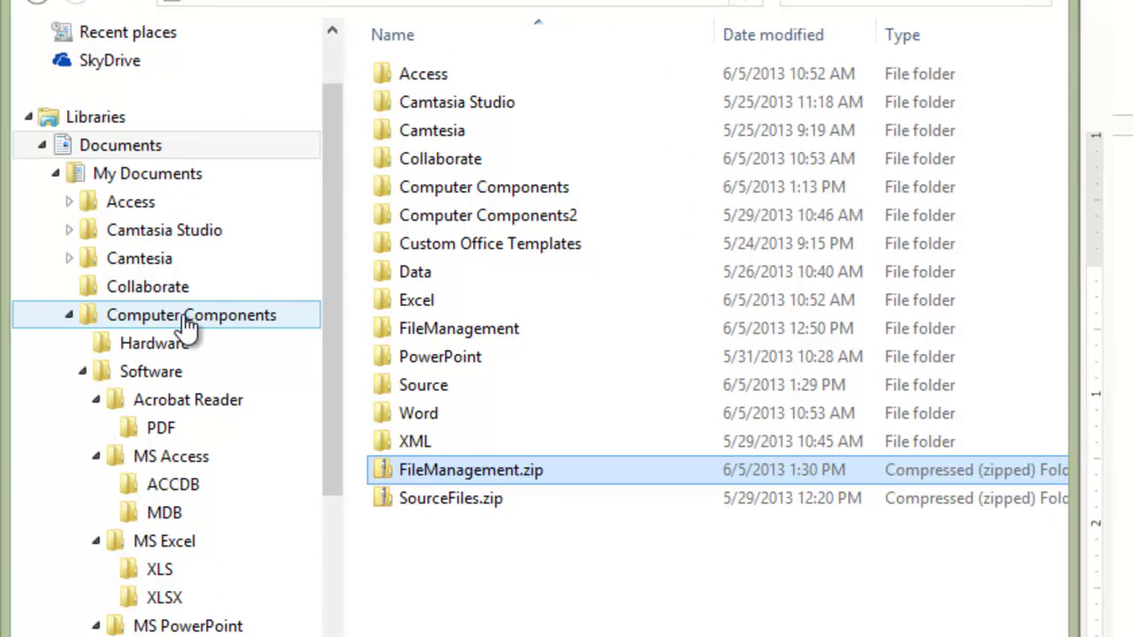
# Step: Look inside Computer Components, then open FileManagement.zip from the Documents library
pyautogui.click(171, 320)
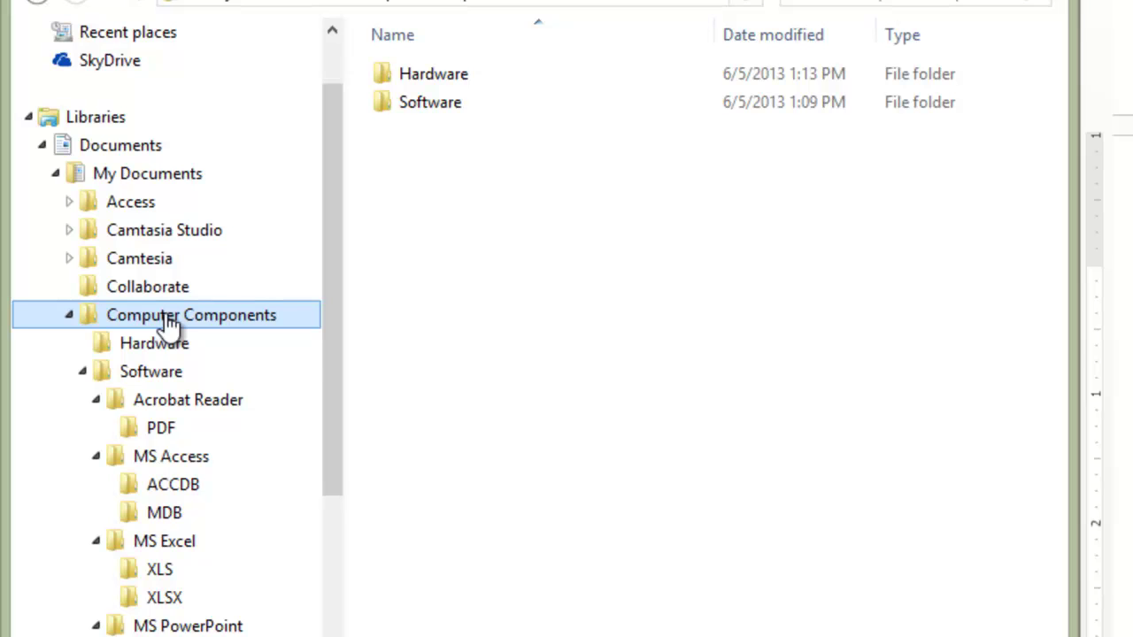
pyautogui.click(109, 152)
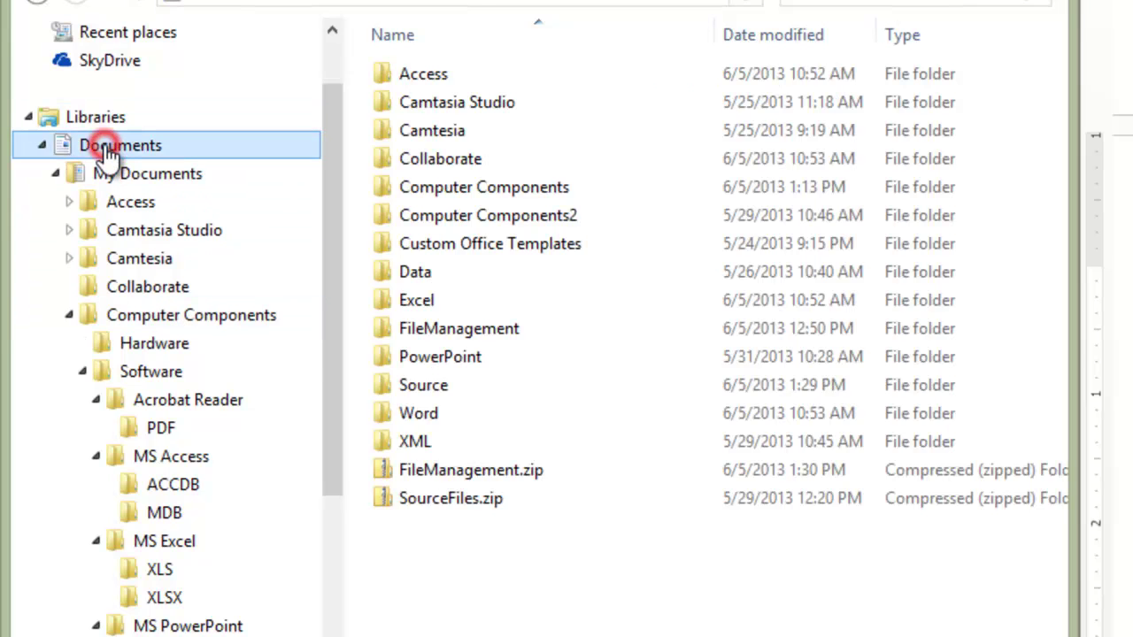
pyautogui.doubleClick(449, 472)
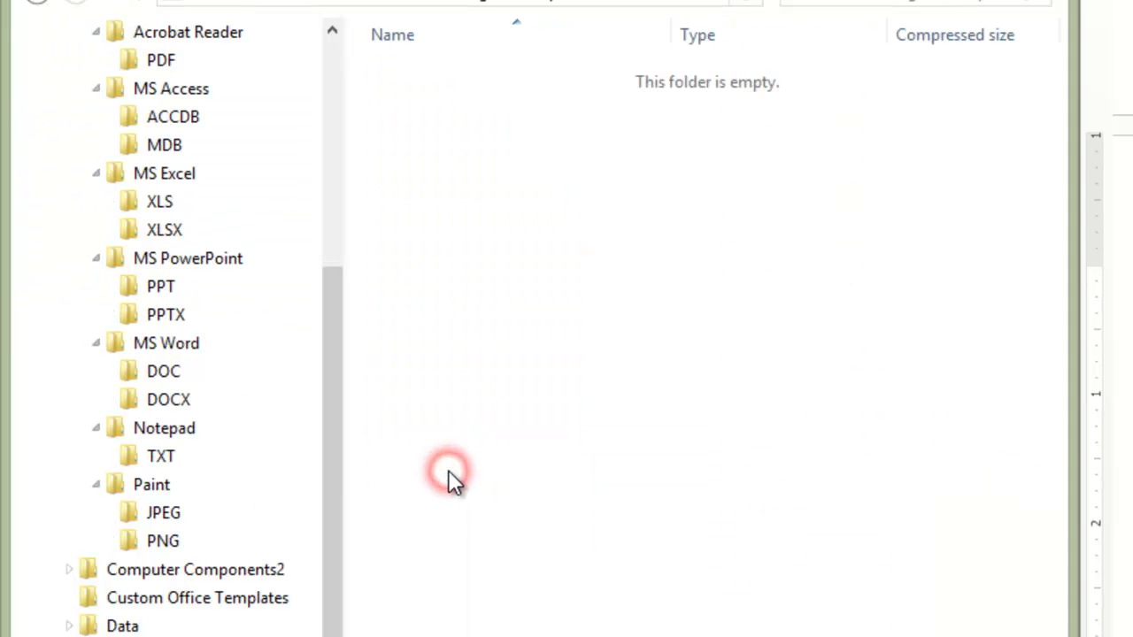
pyautogui.moveTo(337, 397); pyautogui.dragTo(321, 261)
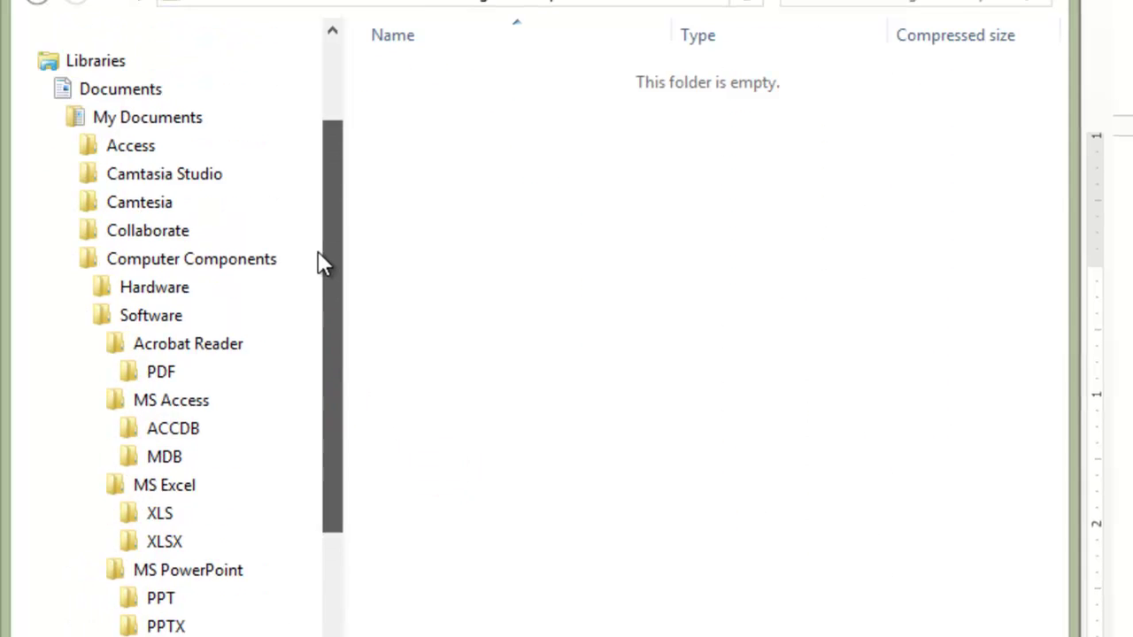
# Step: Copy the Computer Components folder and paste it into FileManagement.zip
pyautogui.hotkey('ctrl', 'c')
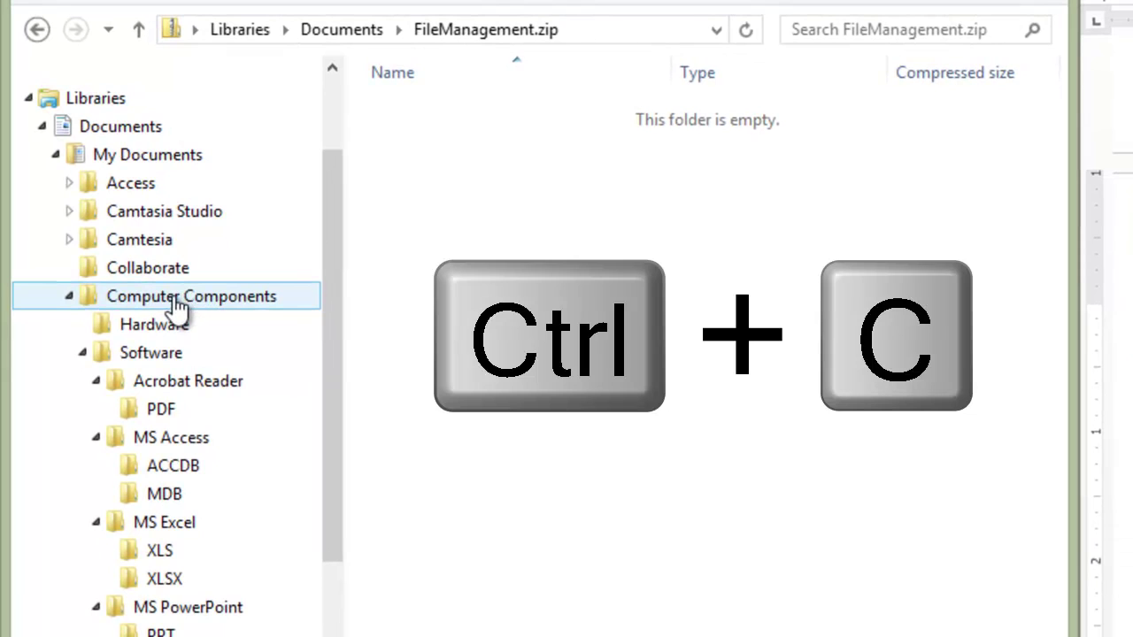
pyautogui.rightClick(177, 303)
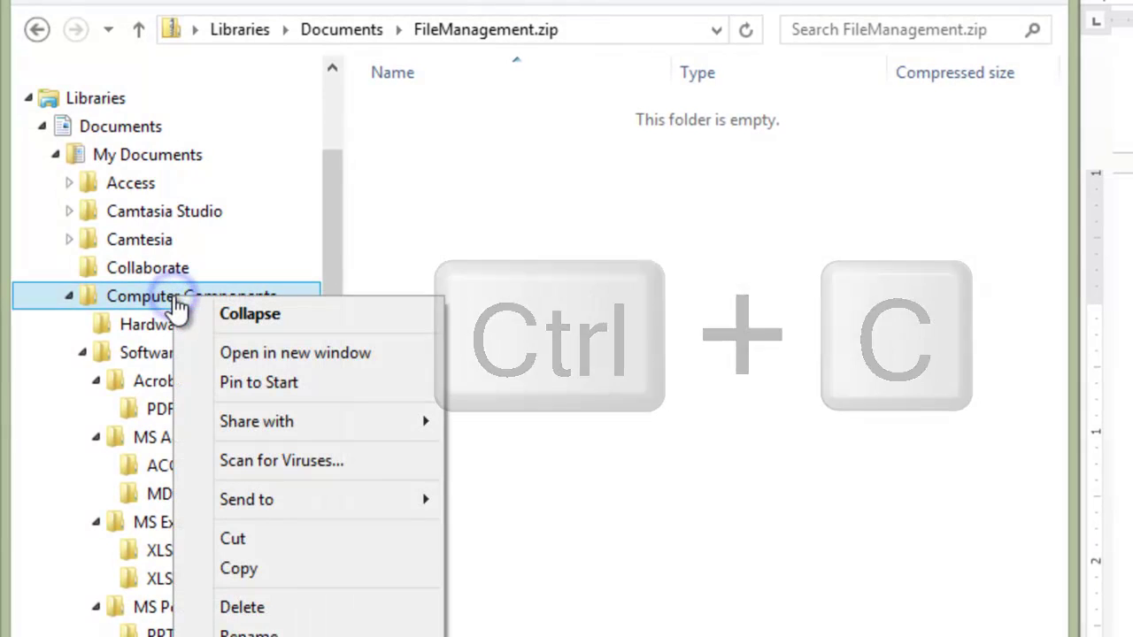
pyautogui.click(259, 566)
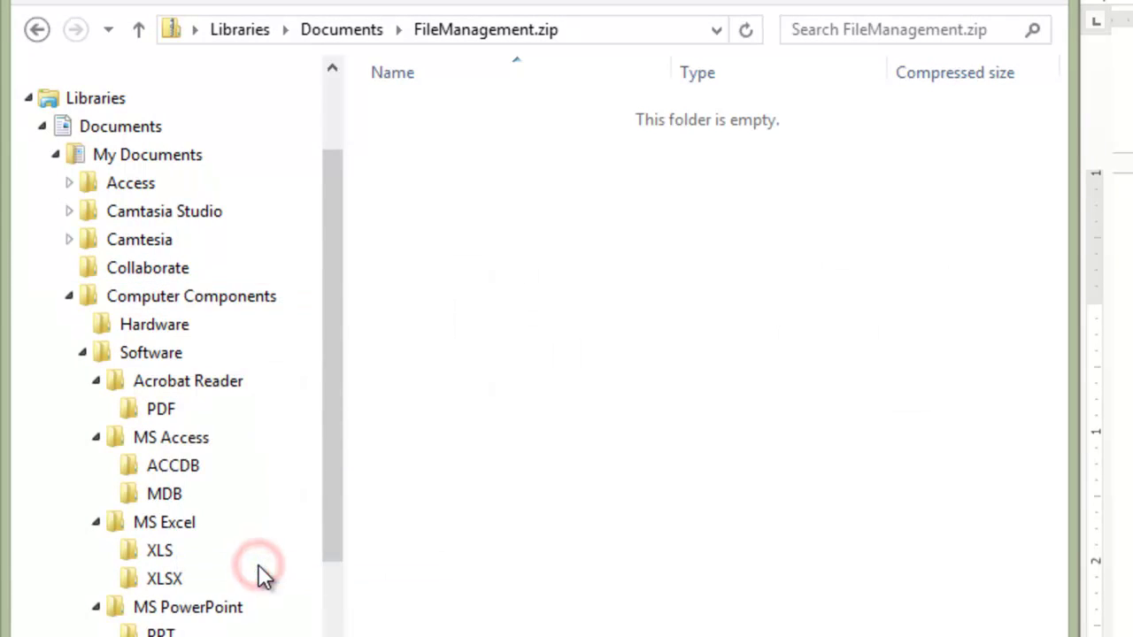
pyautogui.click(510, 334)
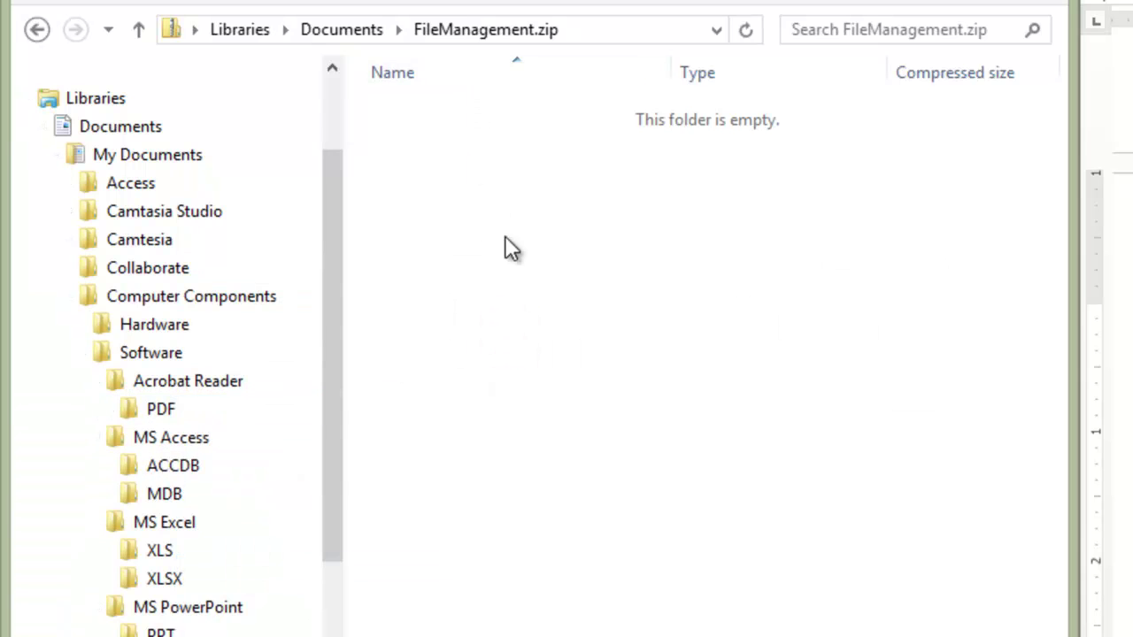
pyautogui.rightClick(531, 310)
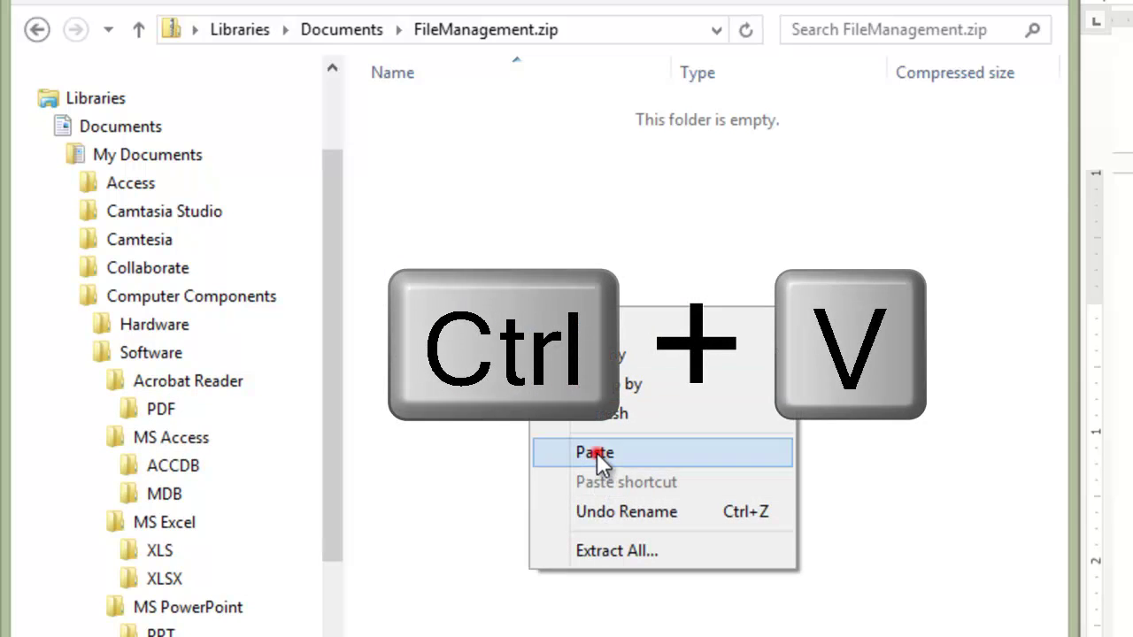
pyautogui.click(596, 452)
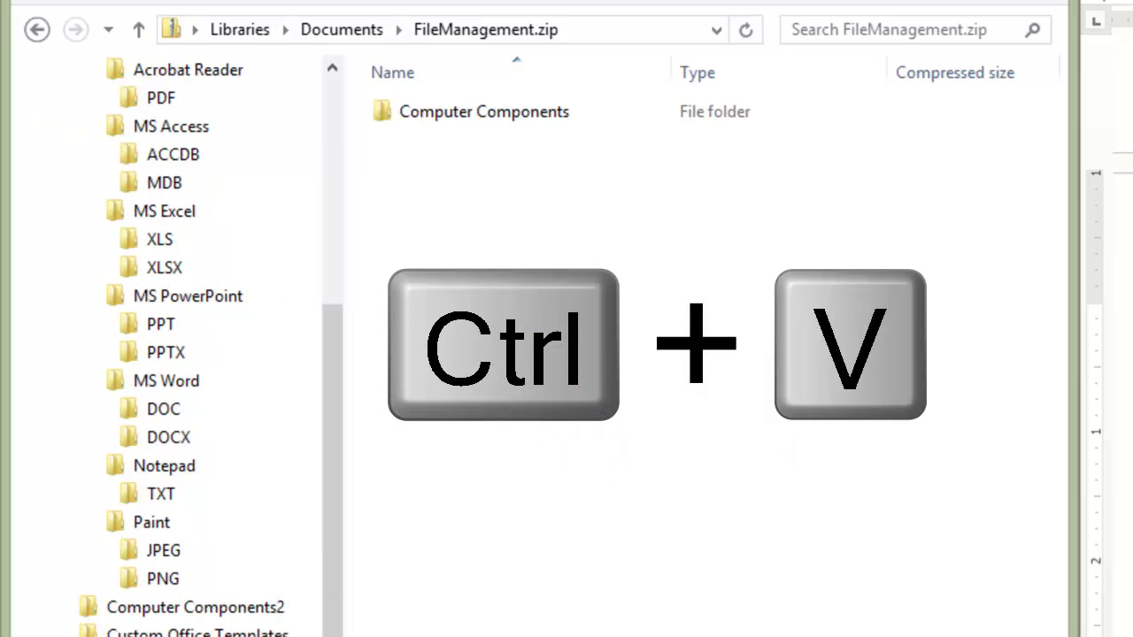
# Step: Inside the zip, check Computer Components > Software > Acrobat Reader's PDF and MDB folders
pyautogui.doubleClick(447, 112)
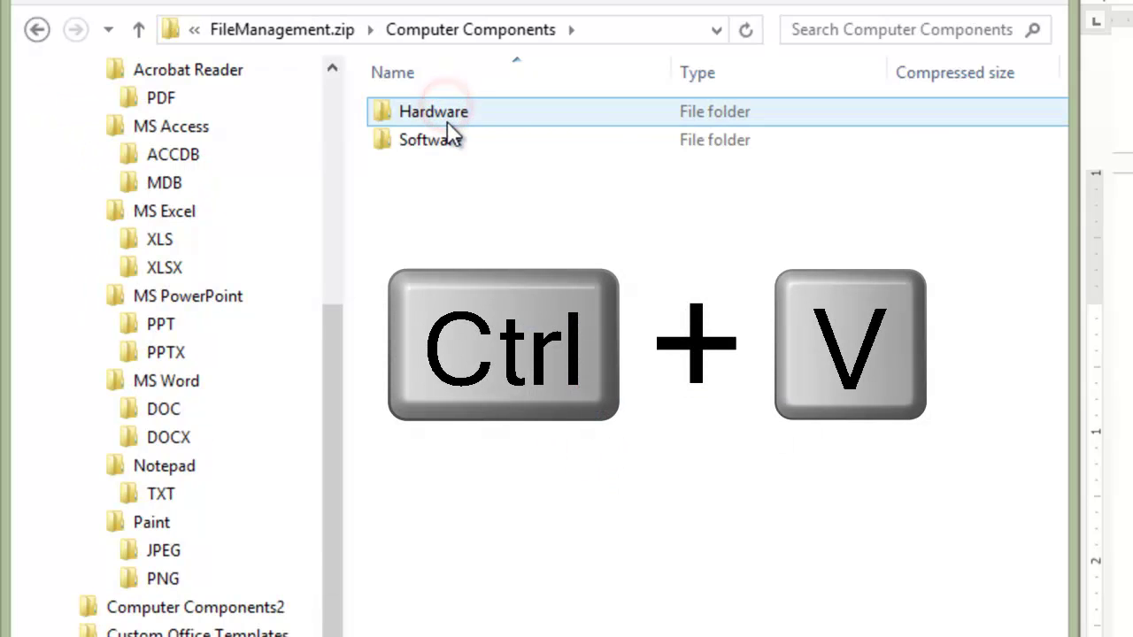
pyautogui.doubleClick(444, 138)
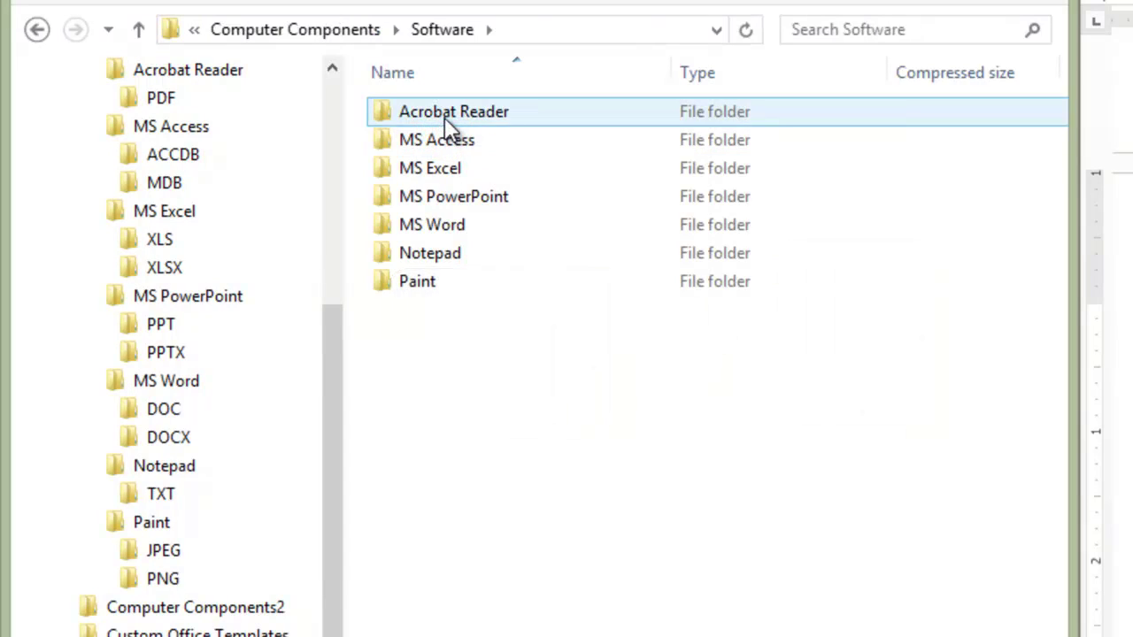
pyautogui.doubleClick(445, 117)
pyautogui.doubleClick(442, 112)
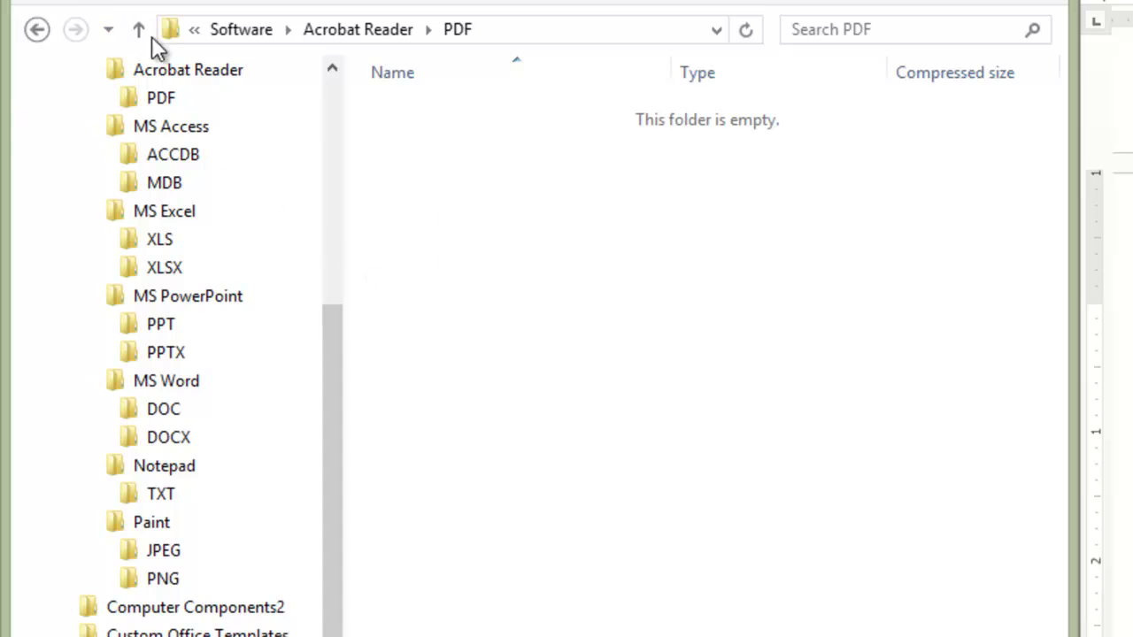
pyautogui.click(169, 183)
pyautogui.moveTo(328, 324); pyautogui.dragTo(306, 95)
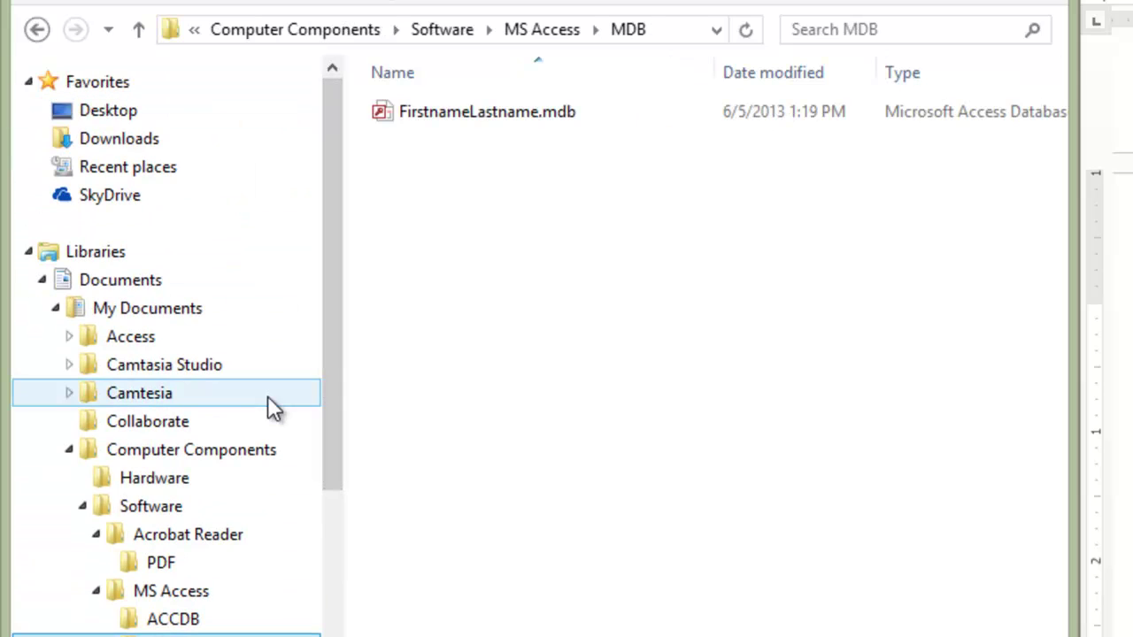
# Step: Reopen FileManagement.zip from Documents and check the file in Software > Notepad > TXT
pyautogui.click(148, 280)
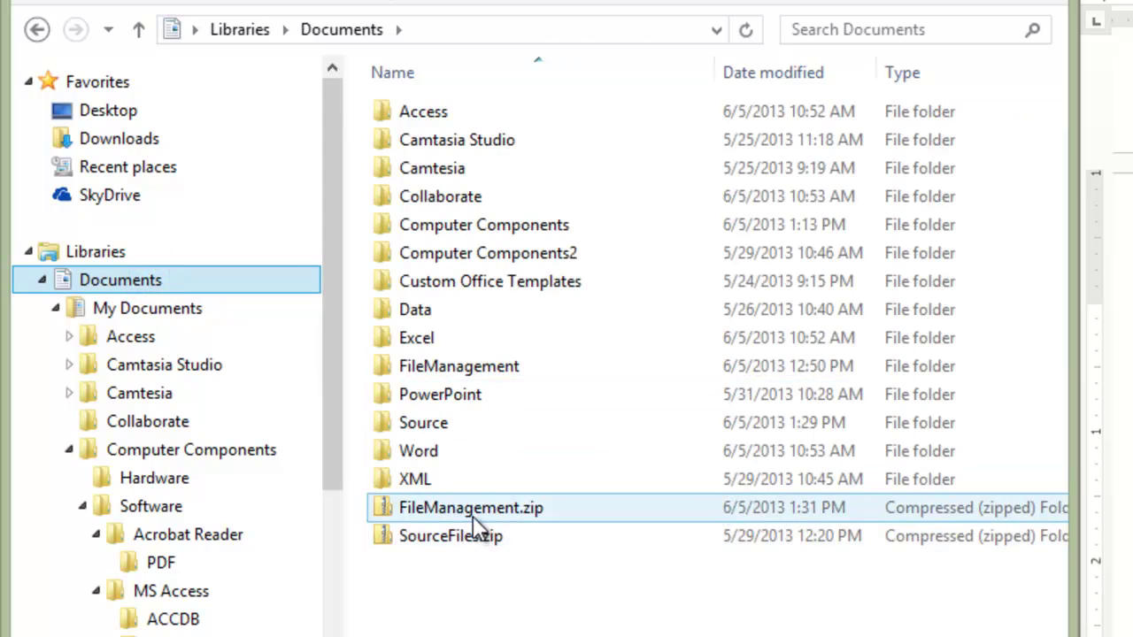
pyautogui.doubleClick(473, 514)
pyautogui.doubleClick(463, 116)
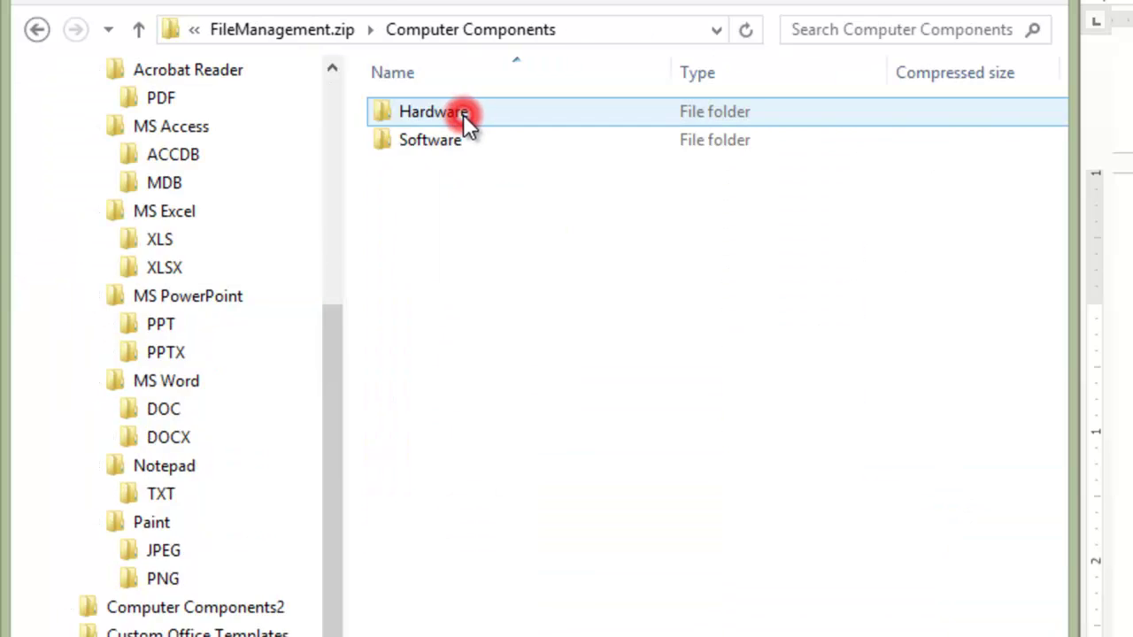
pyautogui.doubleClick(444, 143)
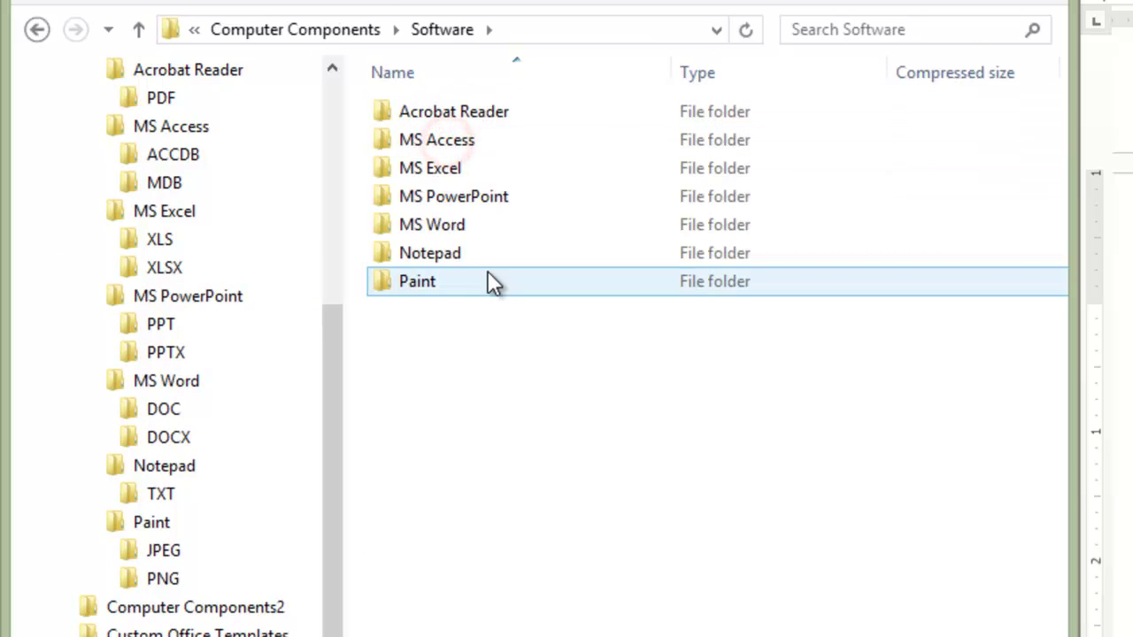
pyautogui.doubleClick(463, 257)
pyautogui.doubleClick(405, 113)
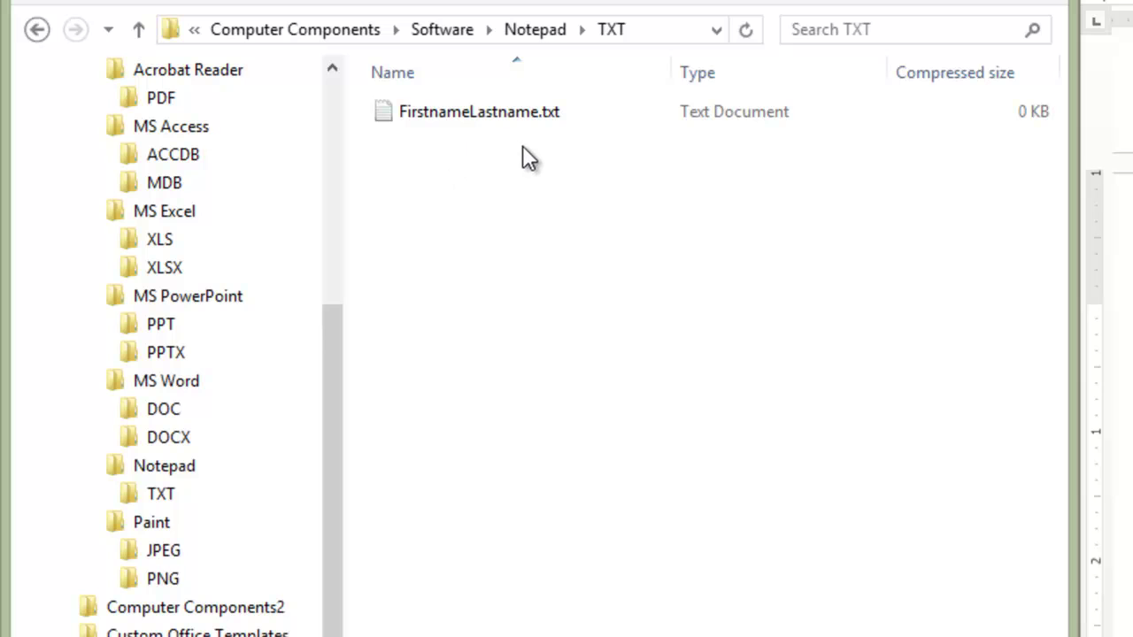
pyautogui.moveTo(328, 396); pyautogui.dragTo(339, 310)
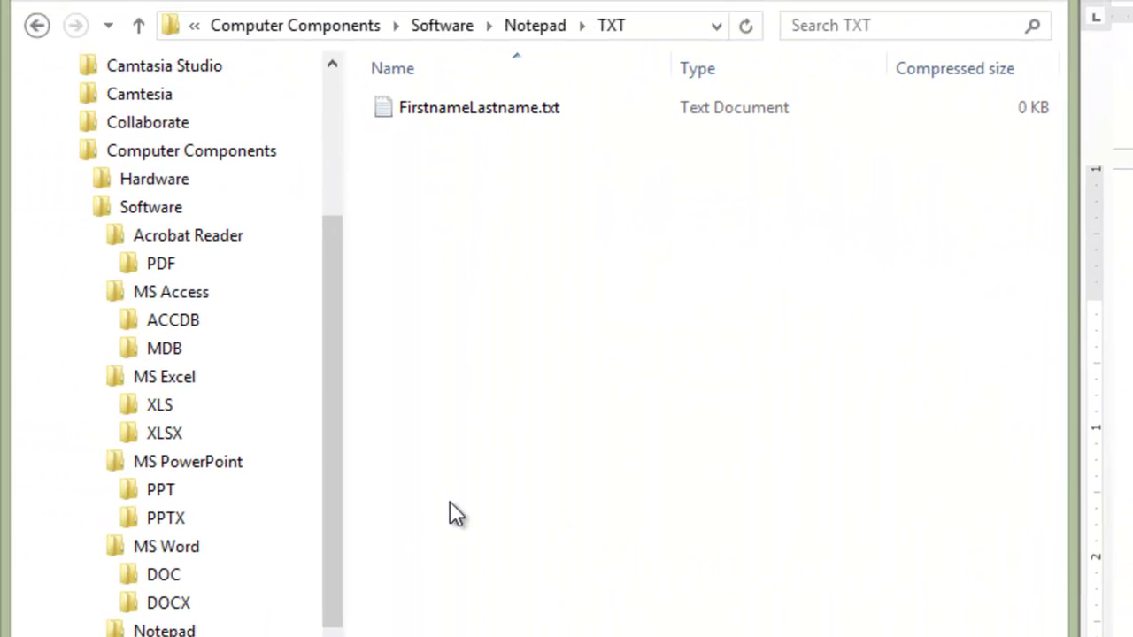
pyautogui.moveTo(337, 464); pyautogui.dragTo(319, 262)
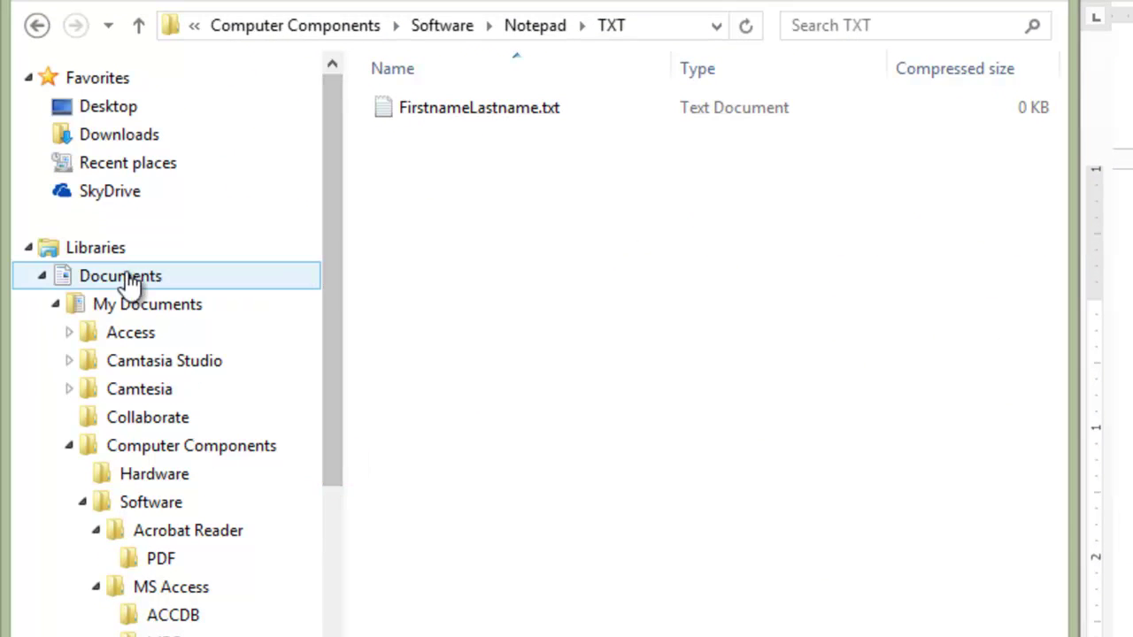
# Step: Reopen FileManagement.zip and drill into Software > MS Excel > XLSX to select the spreadsheet
pyautogui.click(141, 278)
pyautogui.click(497, 507)
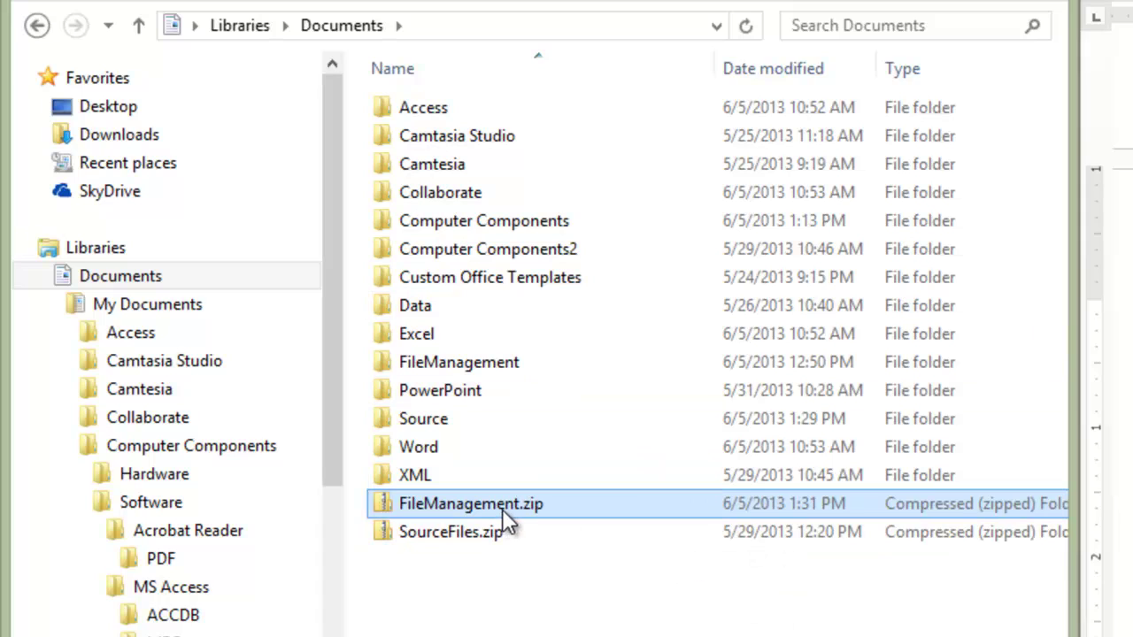
pyautogui.moveTo(502, 516)
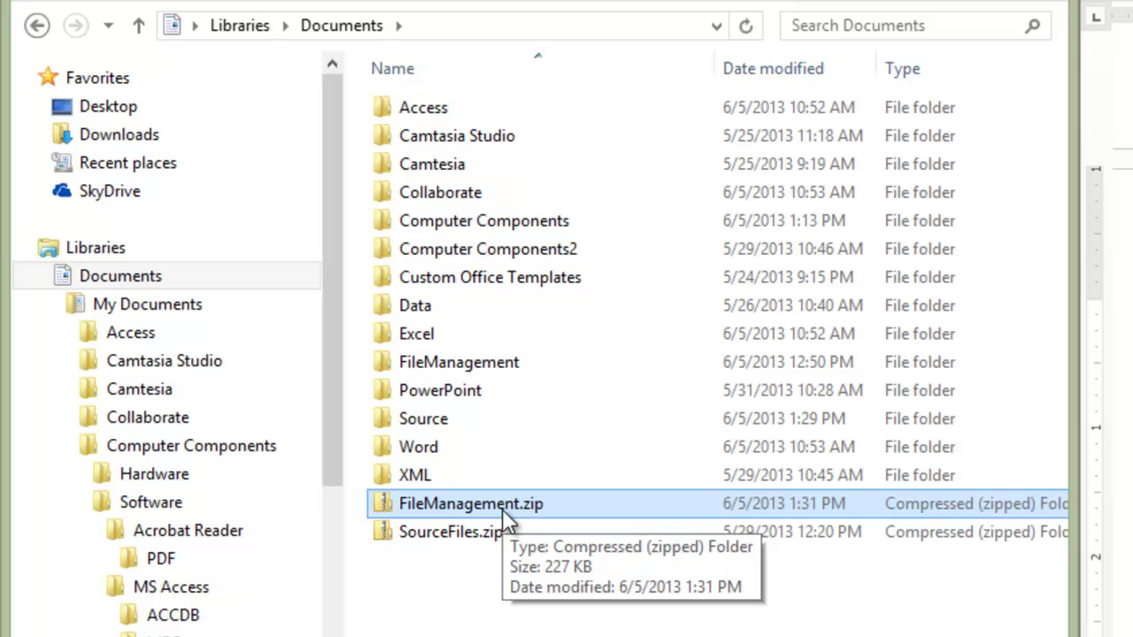
pyautogui.doubleClick(502, 509)
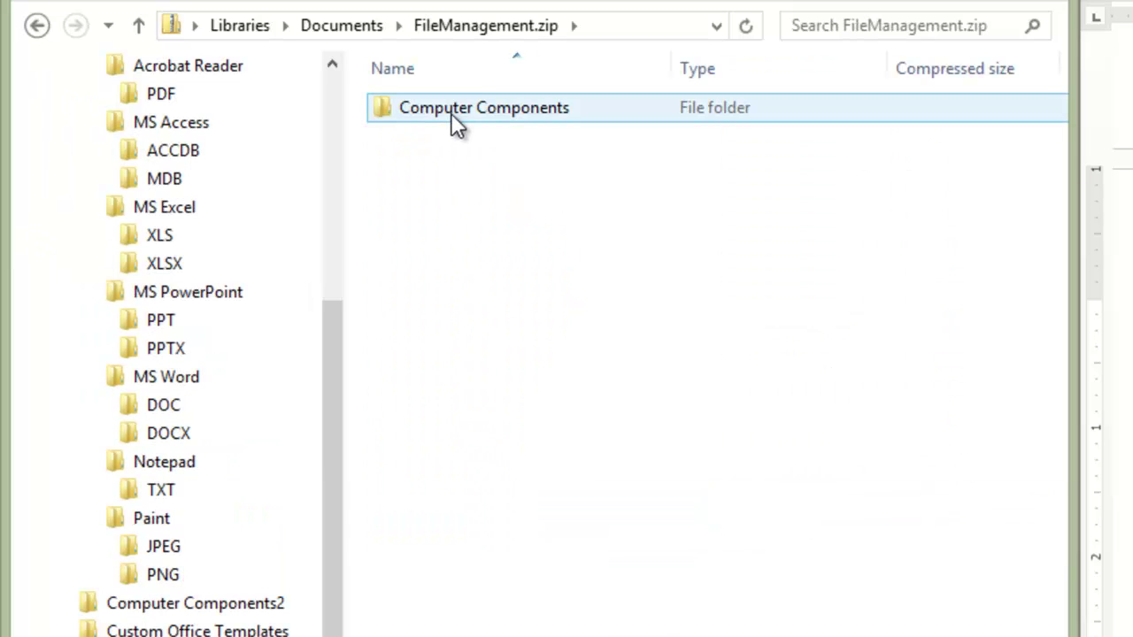
pyautogui.doubleClick(451, 112)
pyautogui.click(446, 137)
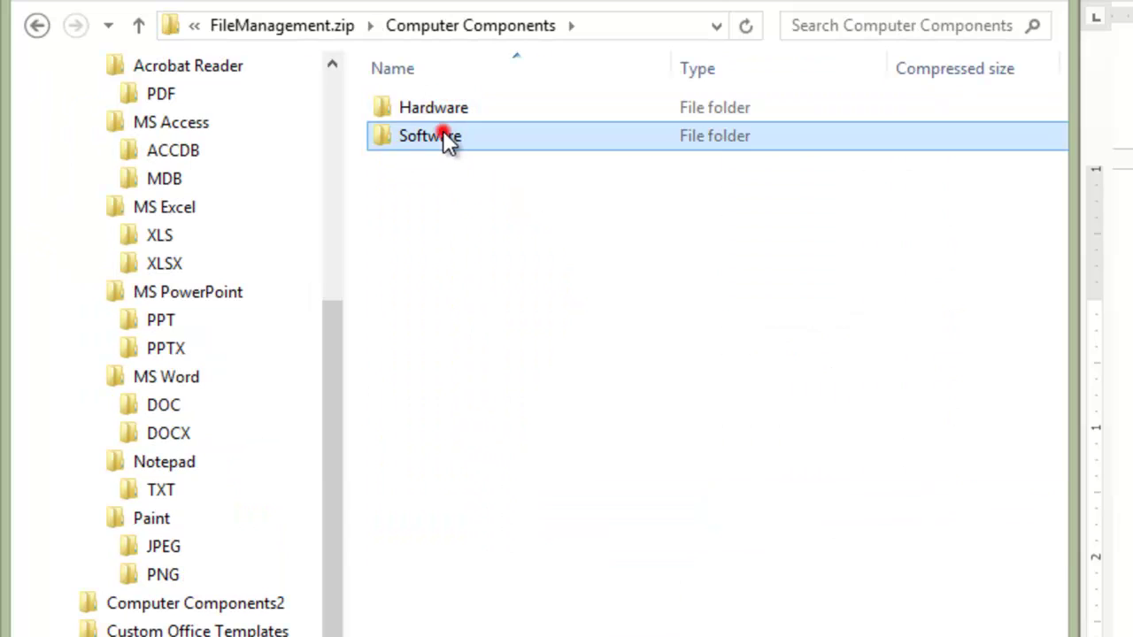
pyautogui.doubleClick(446, 139)
pyautogui.click(447, 165)
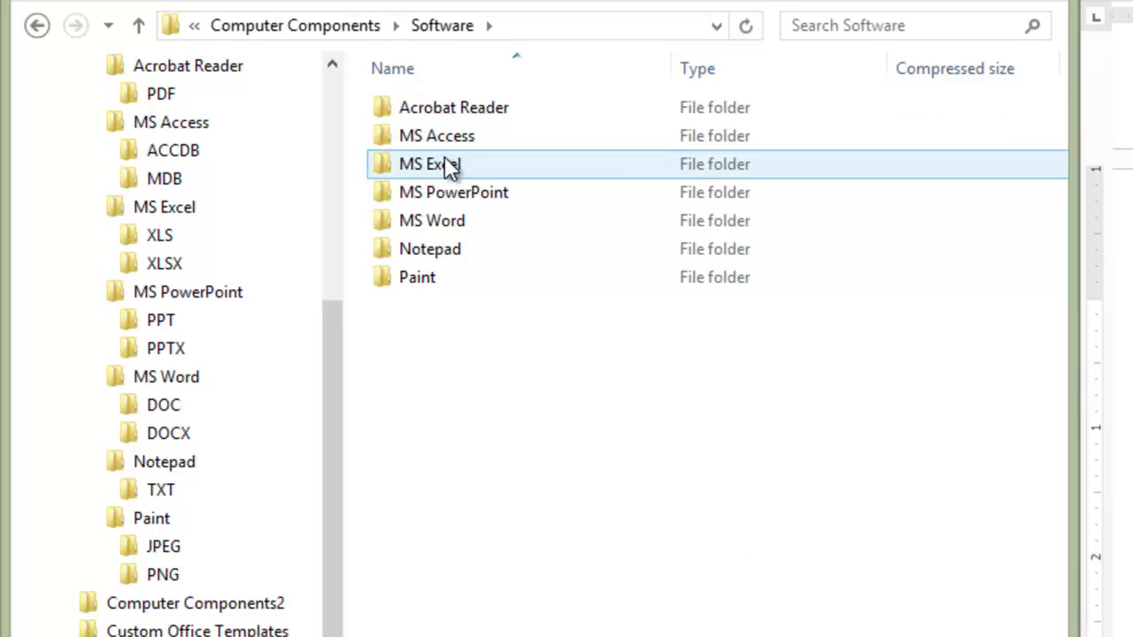
pyautogui.doubleClick(449, 166)
pyautogui.click(422, 133)
pyautogui.doubleClick(422, 130)
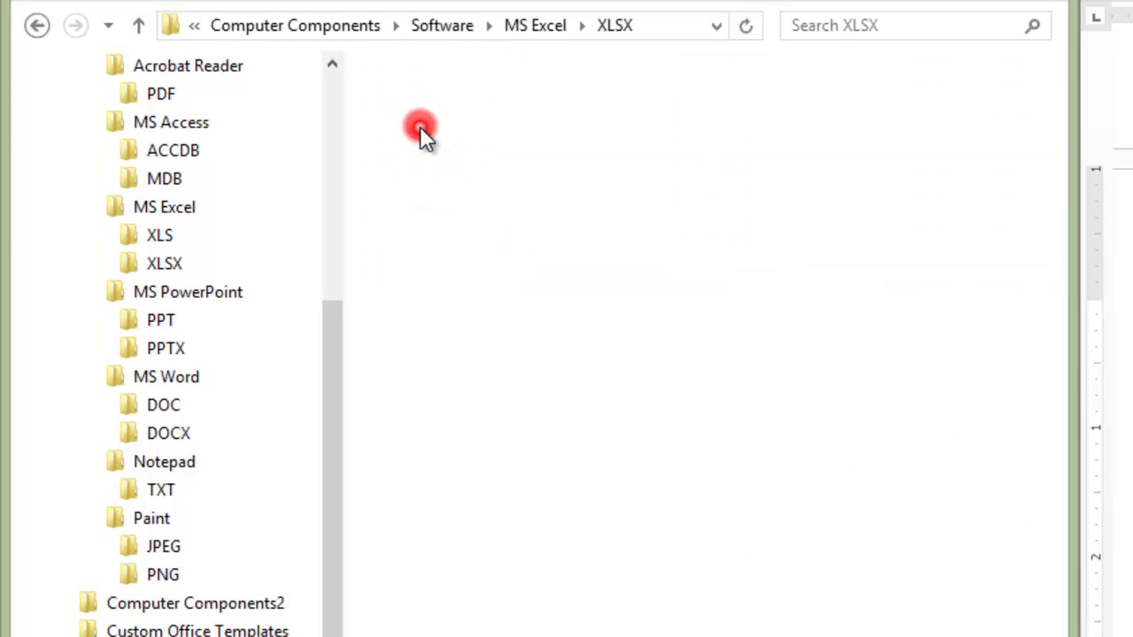
pyautogui.click(495, 113)
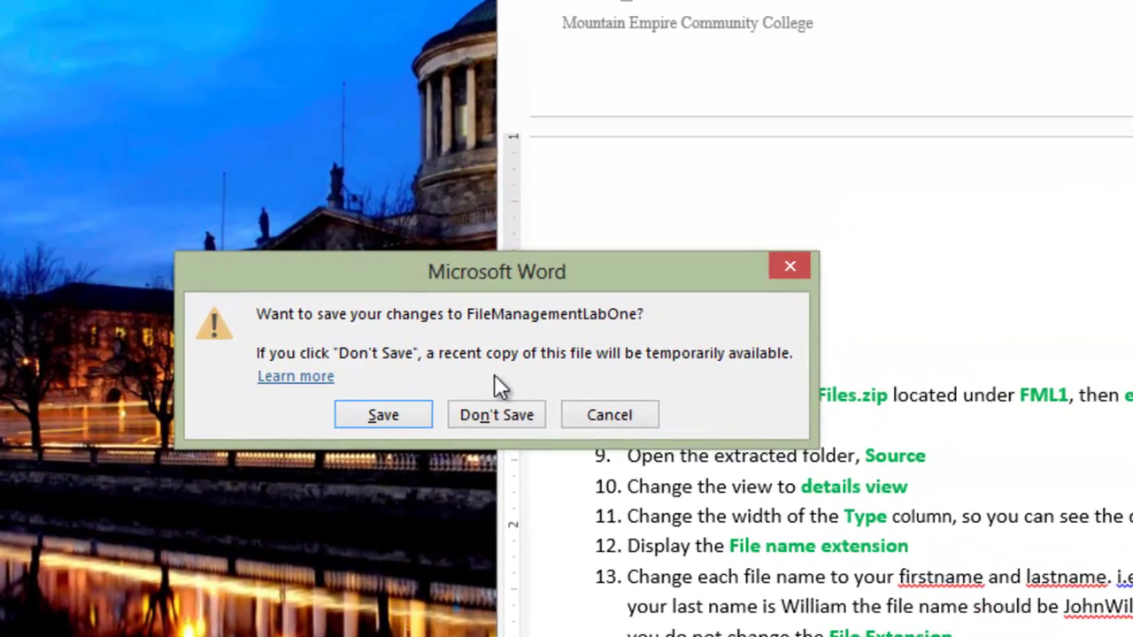
# Step: Save FileManagementLabOne at Word's prompt and switch back to the Blackboard browser window
pyautogui.click(365, 423)
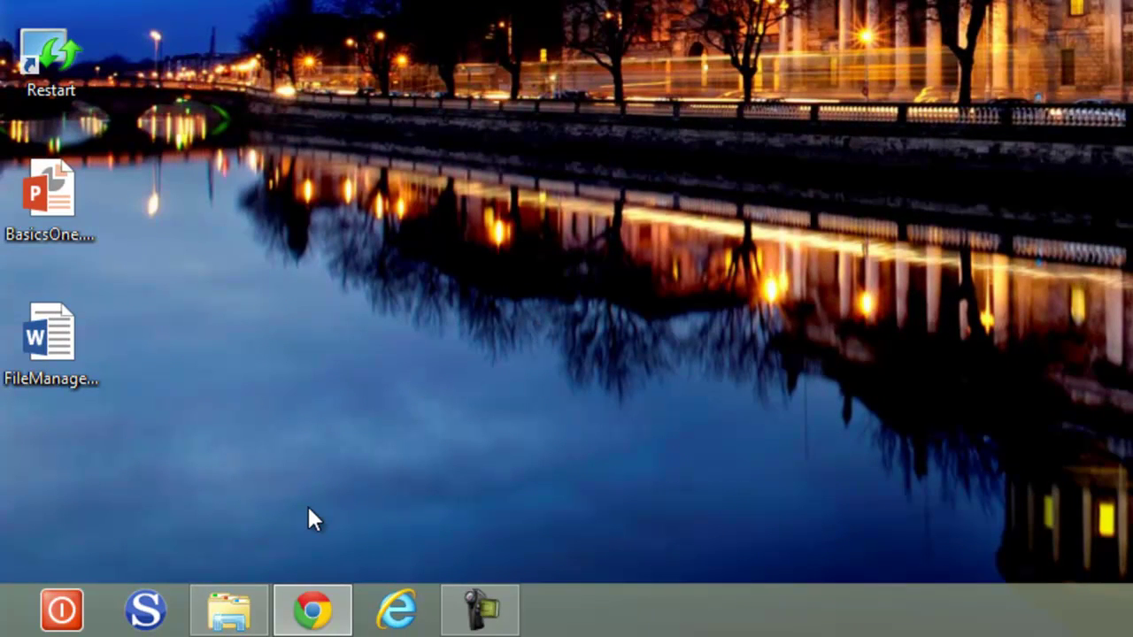
pyautogui.click(313, 610)
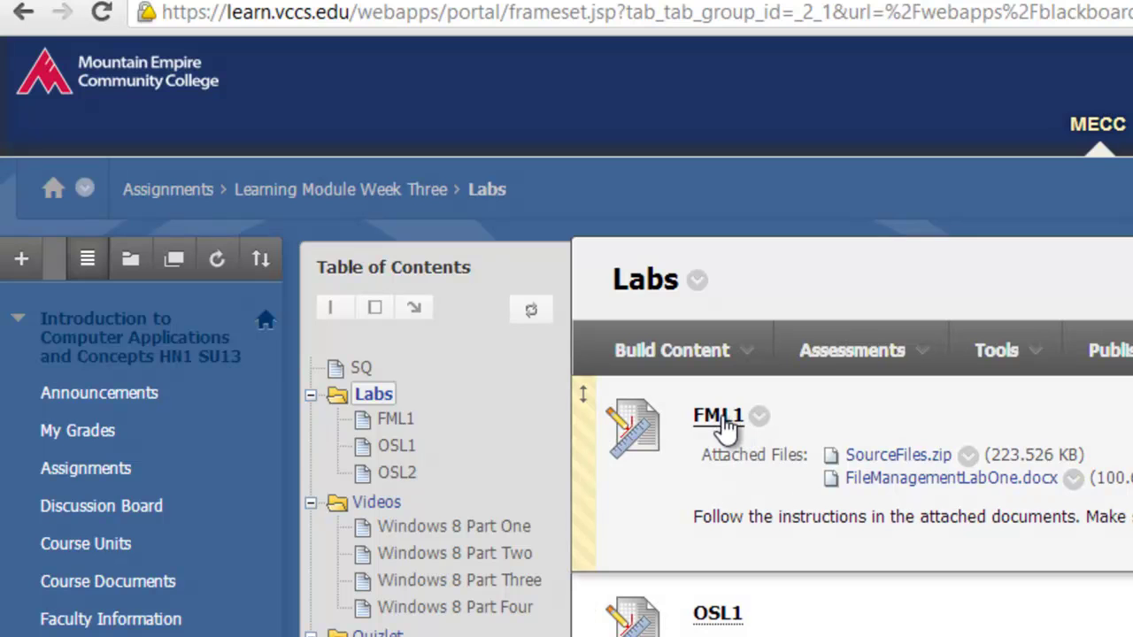
# Step: Open FML1 and attach FileManagement.zip from Documents via Browse My Computer
pyautogui.click(723, 419)
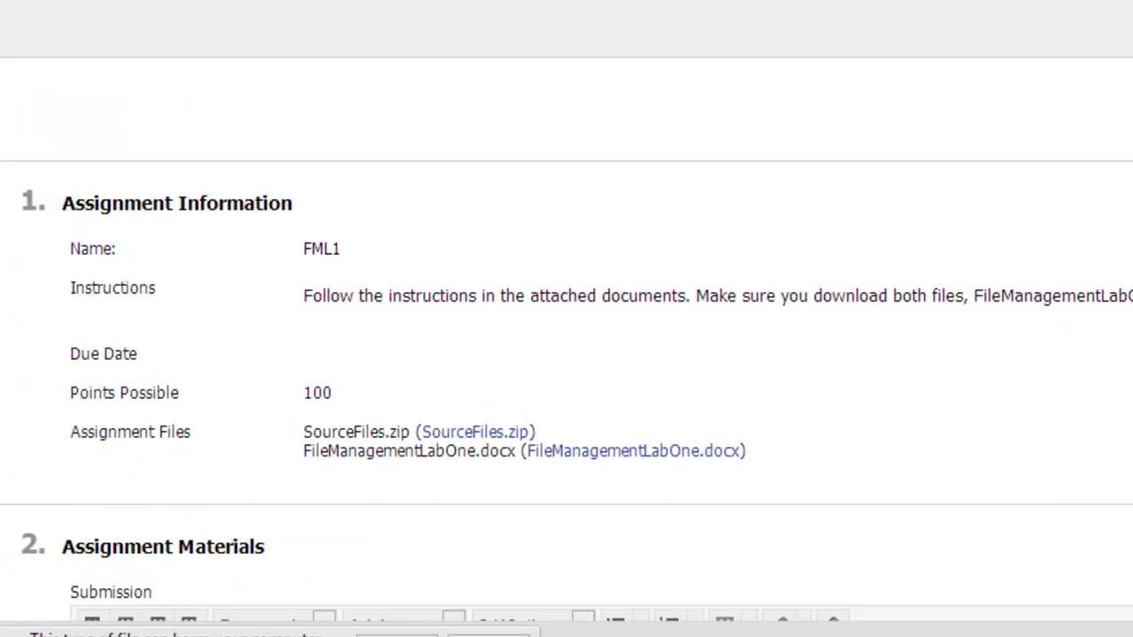
pyautogui.scroll(-6, 567, 319)
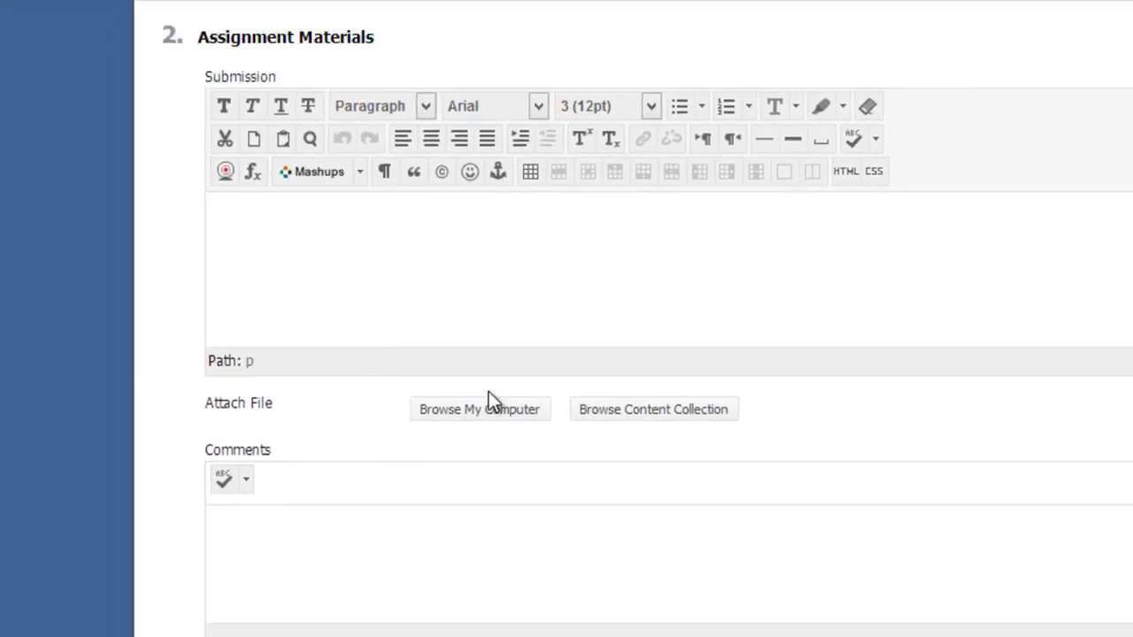
pyautogui.click(379, 334)
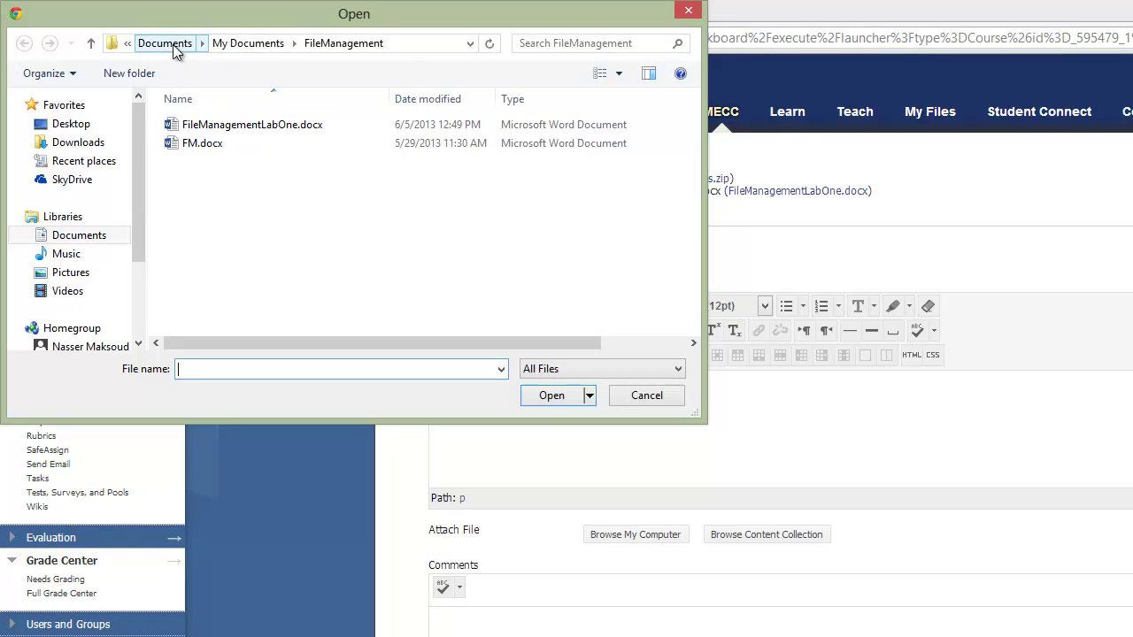
pyautogui.click(76, 234)
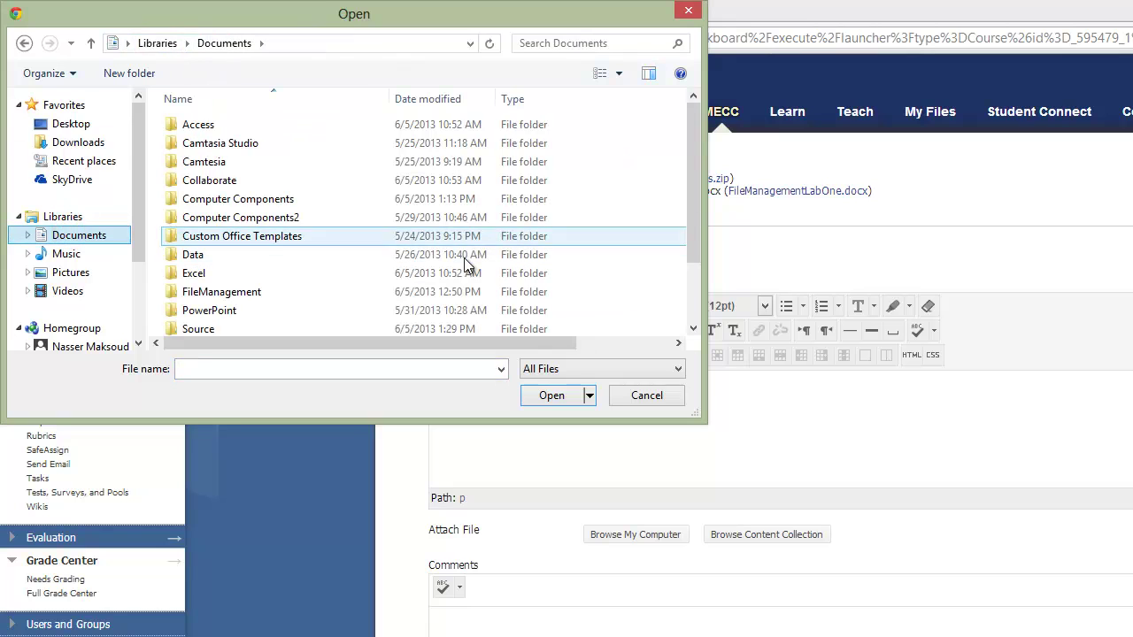
pyautogui.moveTo(697, 124); pyautogui.dragTo(697, 226)
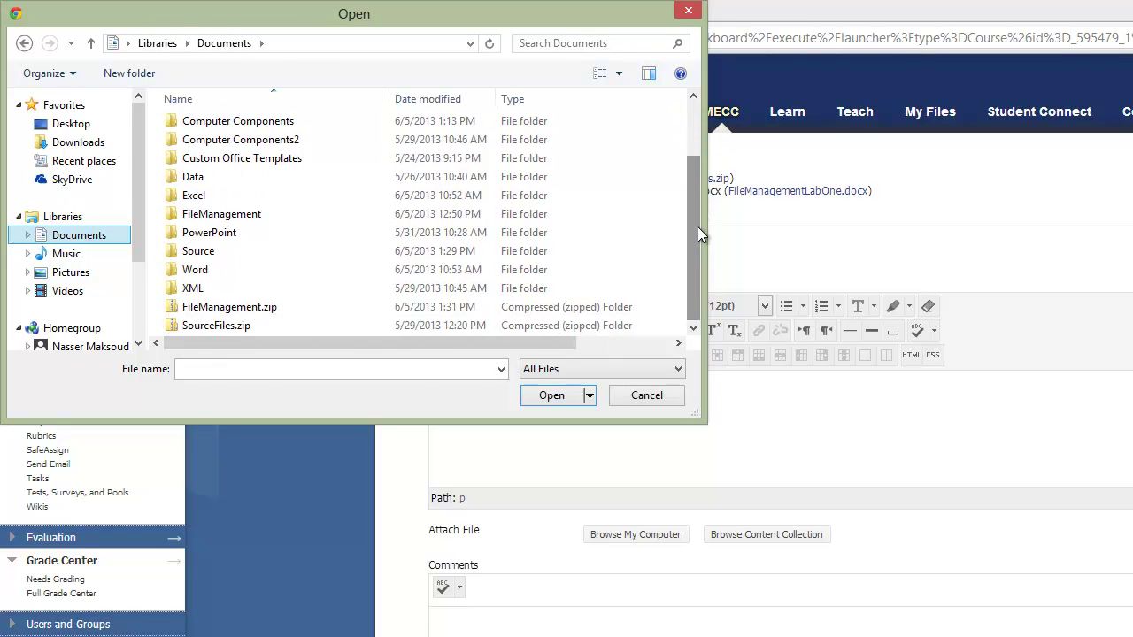
pyautogui.click(237, 311)
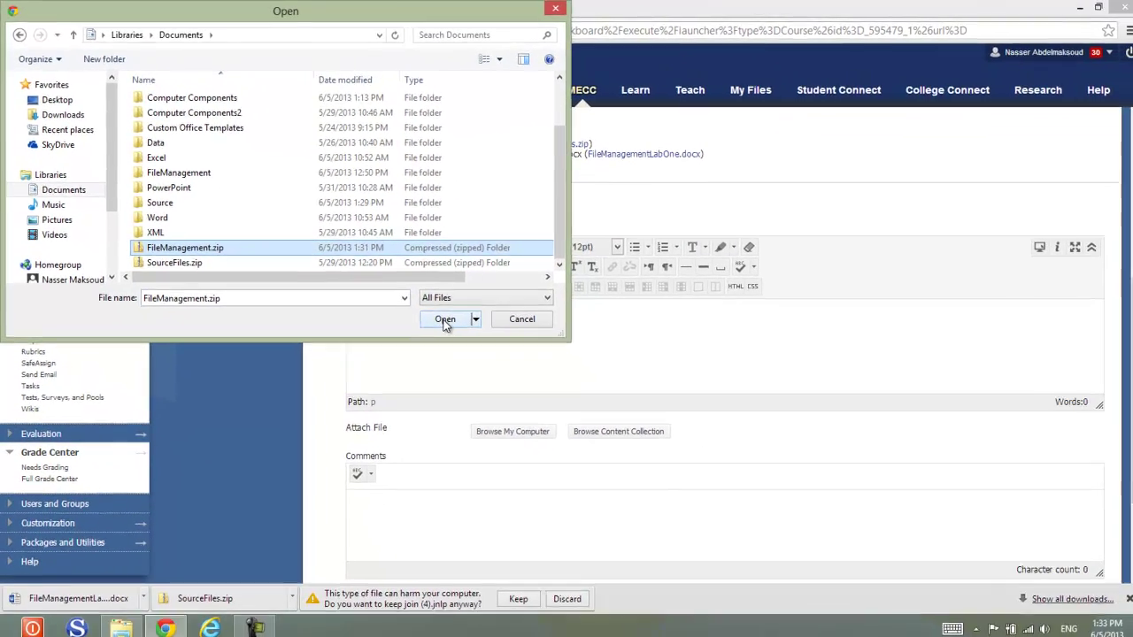
pyautogui.click(552, 394)
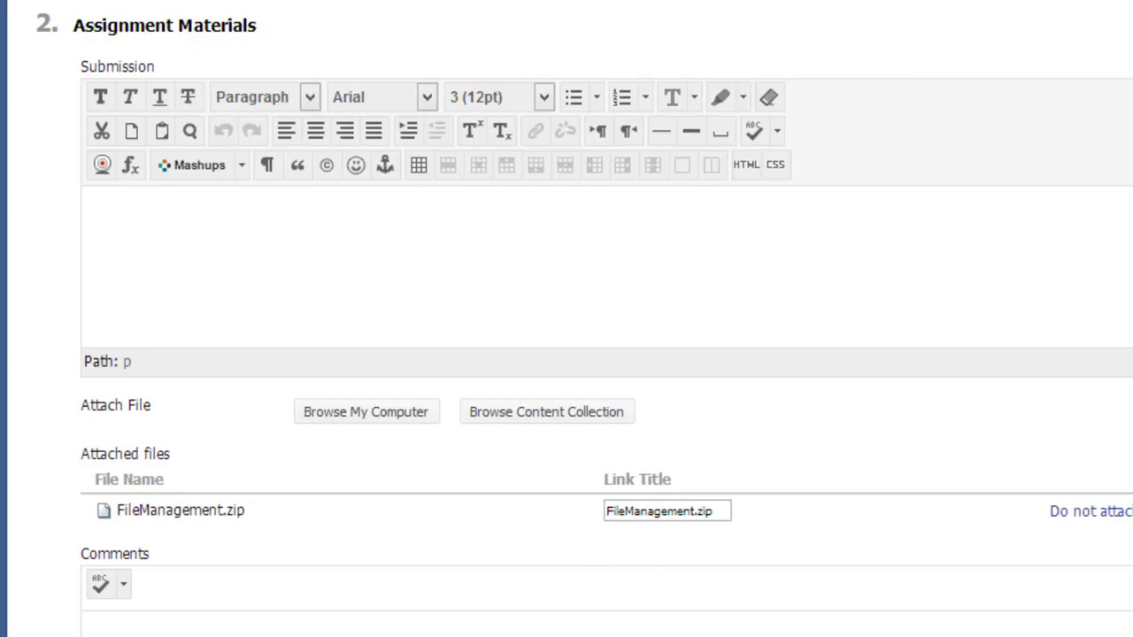
pyautogui.scroll(-2, 1126, 314)
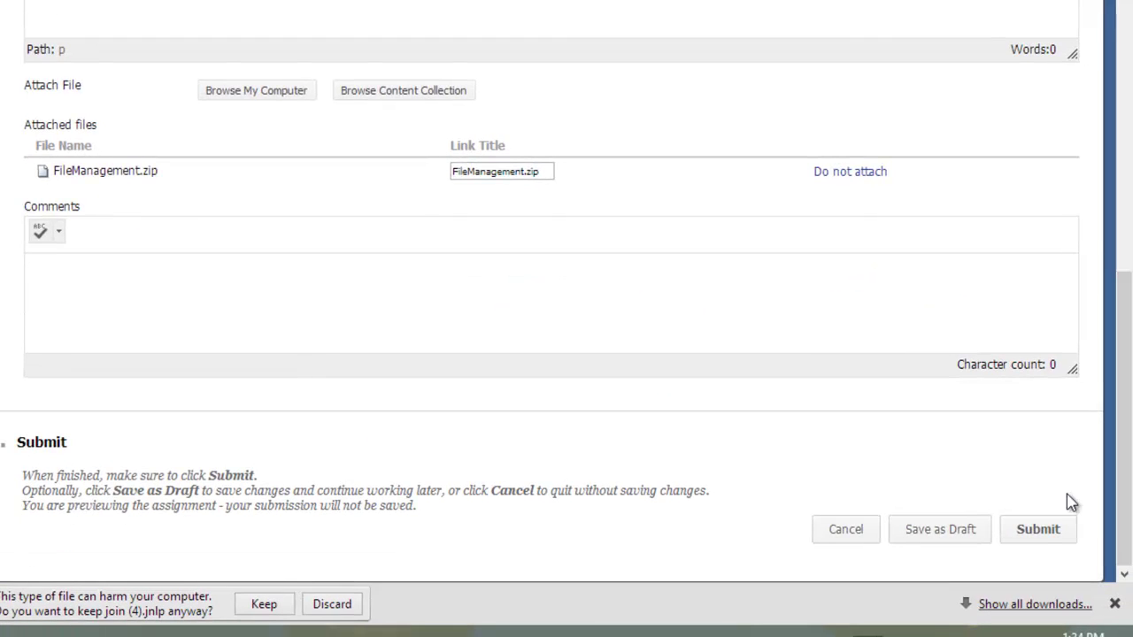
# Step: Submit FML1 and review its submission history listing FileManagement.zip as Needs Grading
pyautogui.click(1036, 532)
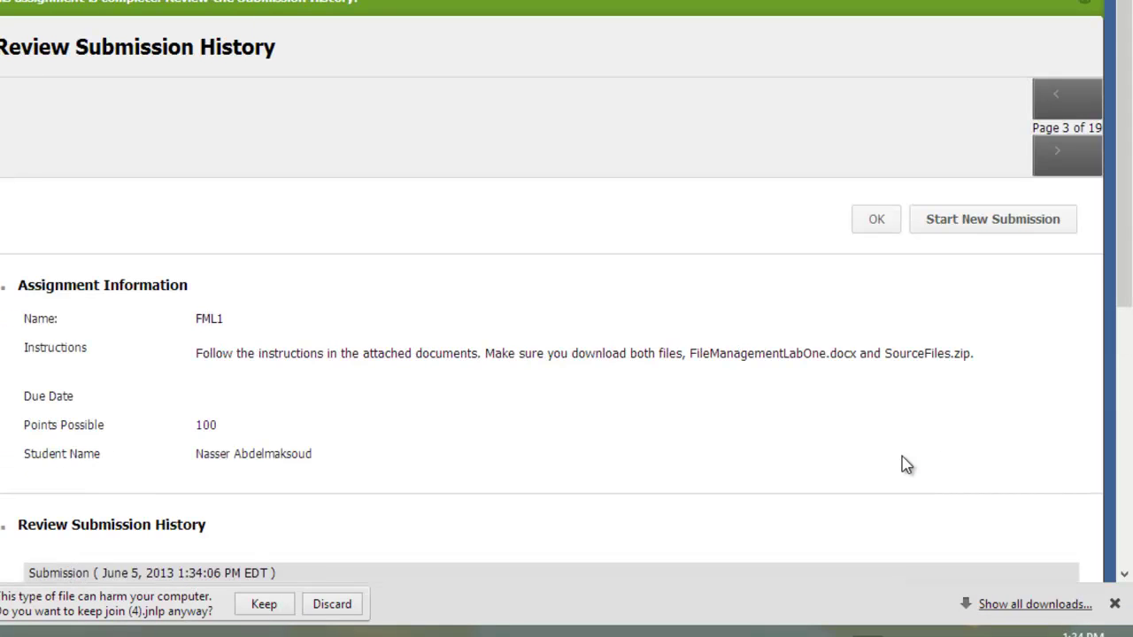
pyautogui.moveTo(1126, 226); pyautogui.dragTo(1128, 280)
pyautogui.moveTo(1117, 229); pyautogui.dragTo(1123, 260)
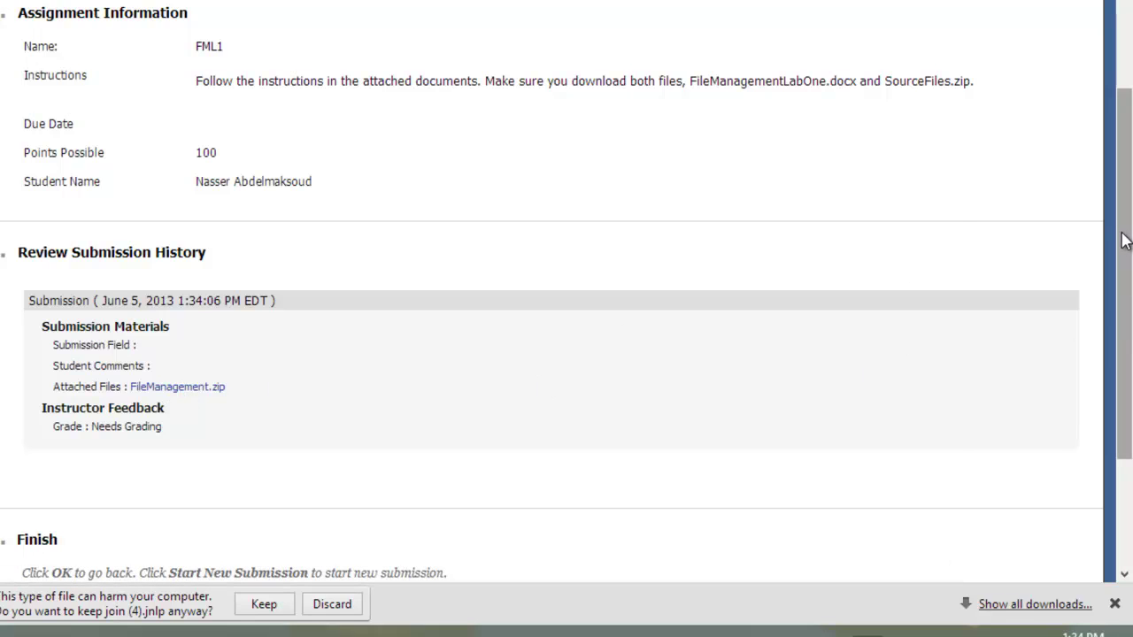
pyautogui.scroll(-3, 1123, 241)
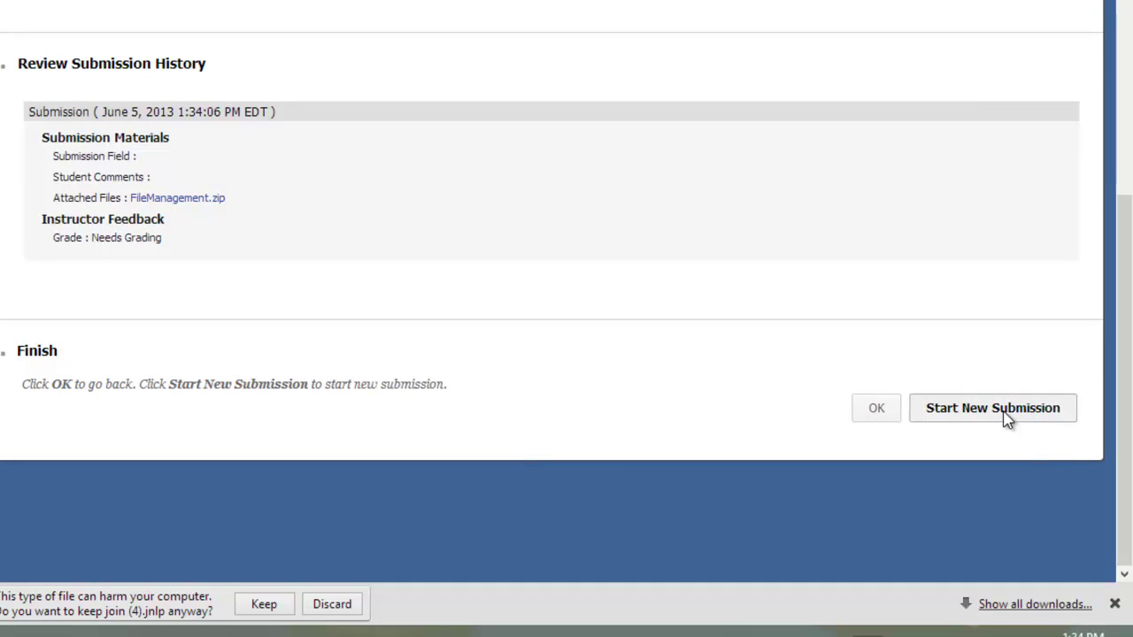
# Step: Dismiss the submission review with OK and return to the top of the page
pyautogui.click(876, 415)
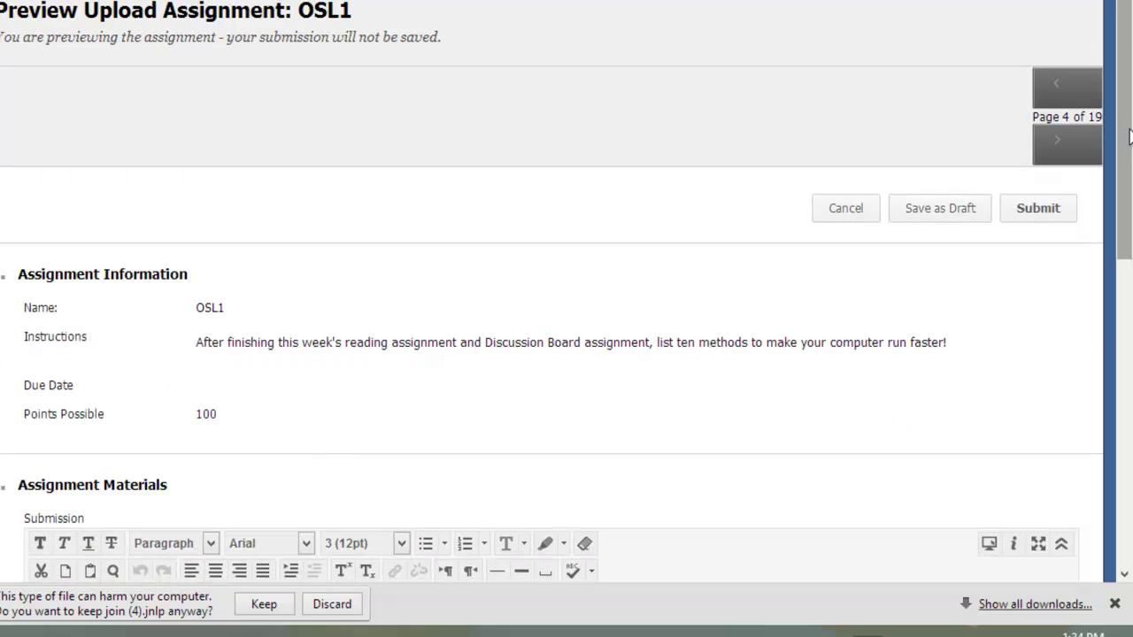
pyautogui.moveTo(1130, 134); pyautogui.dragTo(1129, 442)
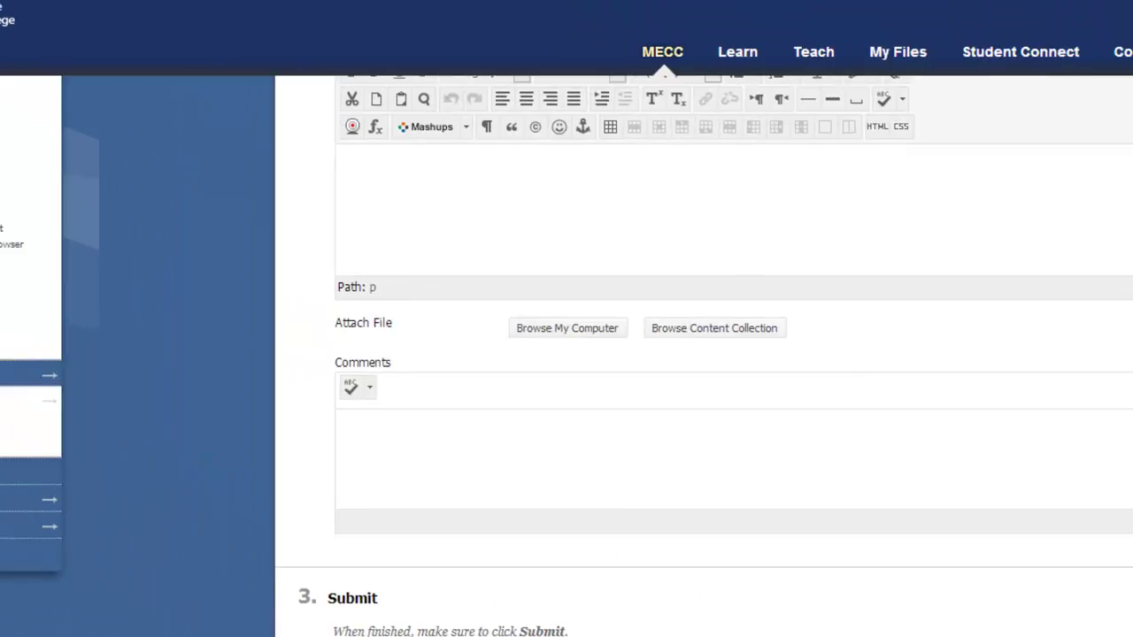
pyautogui.scroll(10, 1130, 443)
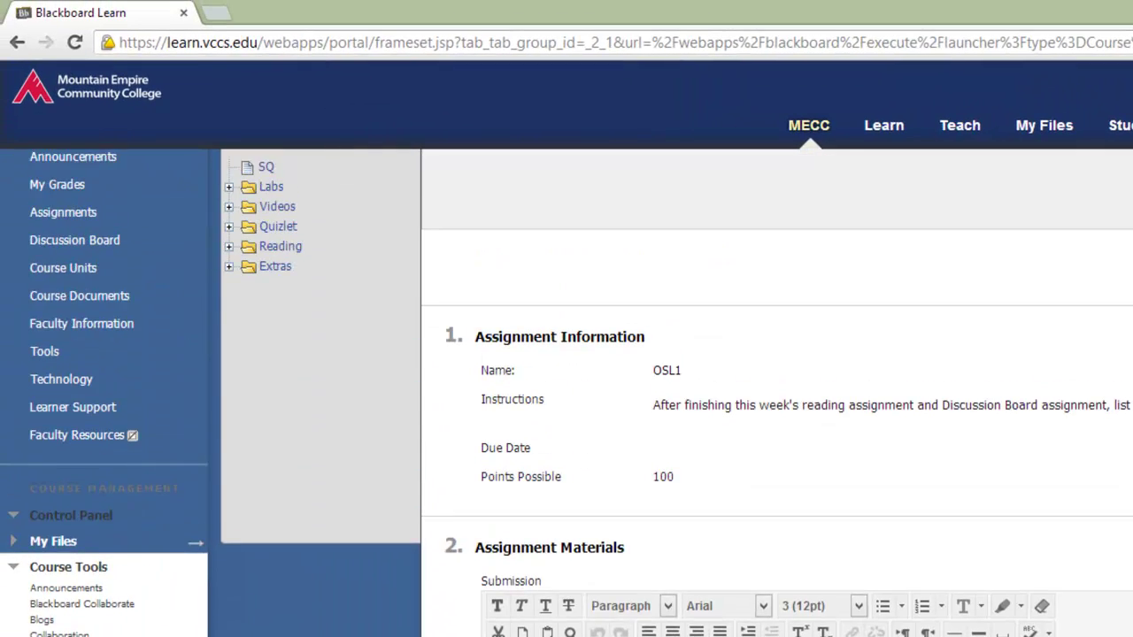
pyautogui.scroll(2, 567, 394)
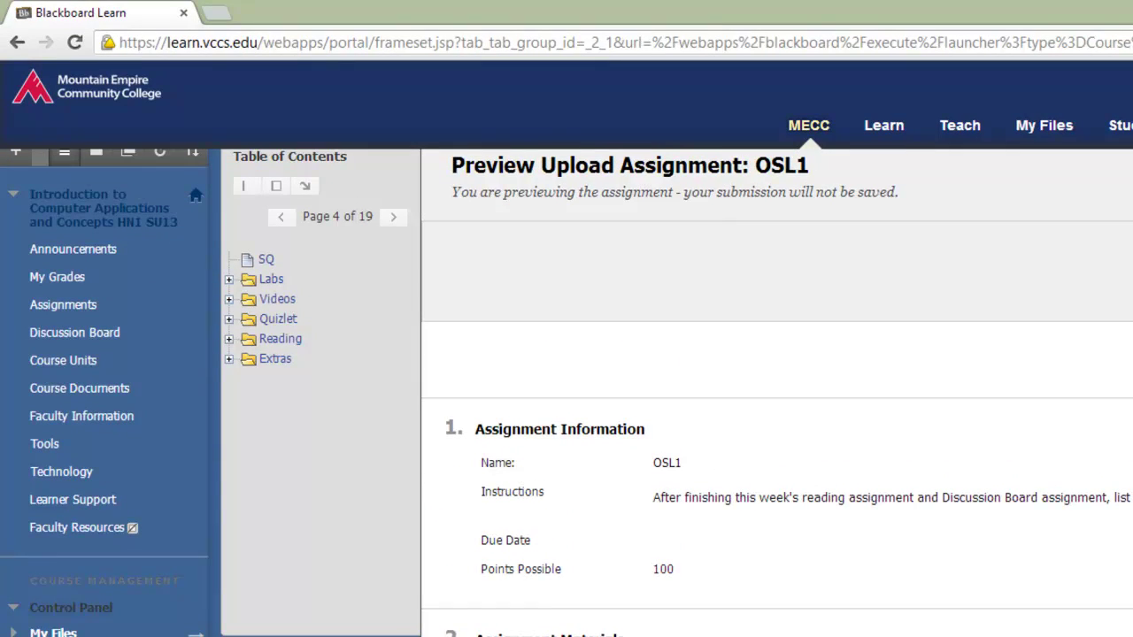
# Step: Go through Assignments > Learning Module Week Three > Labs > FML1 and look over its upload page
pyautogui.click(51, 304)
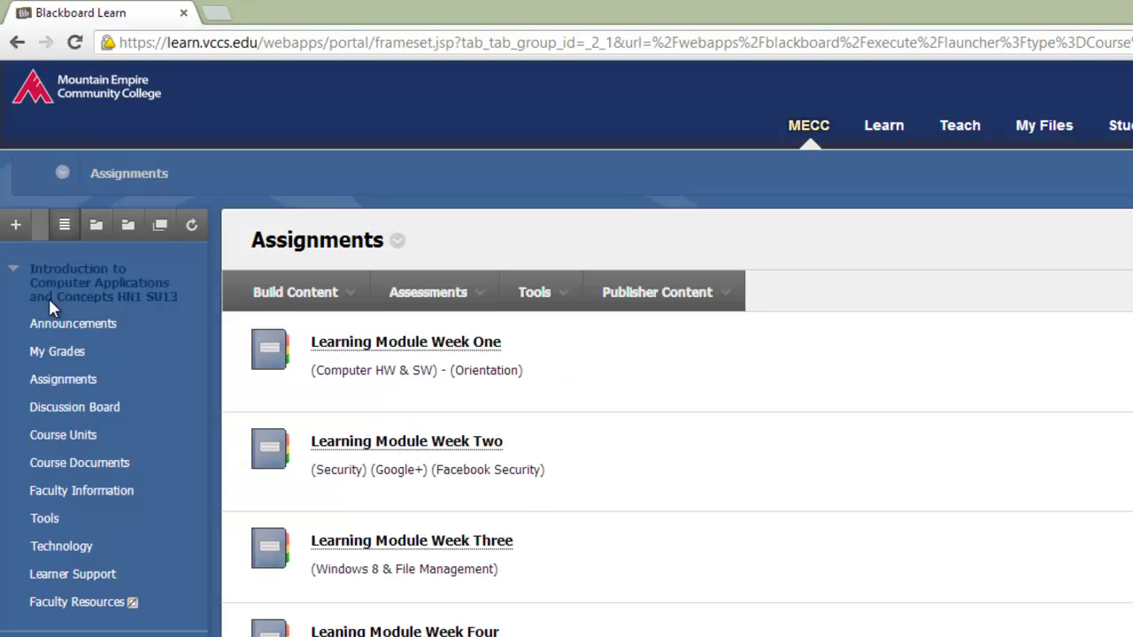
pyautogui.click(381, 541)
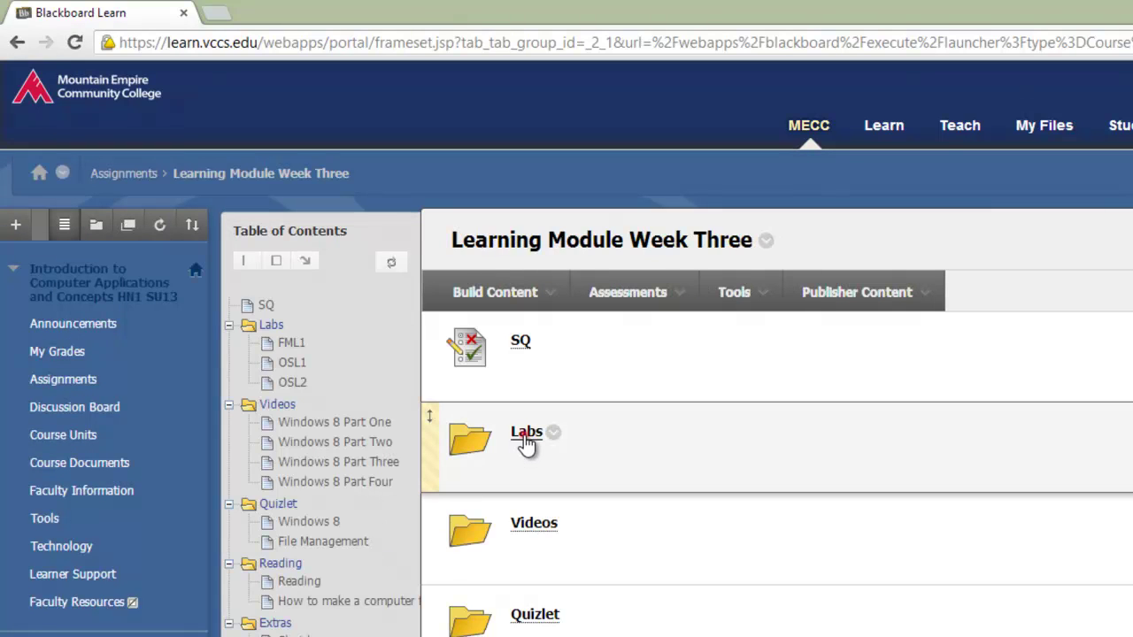
pyautogui.click(525, 440)
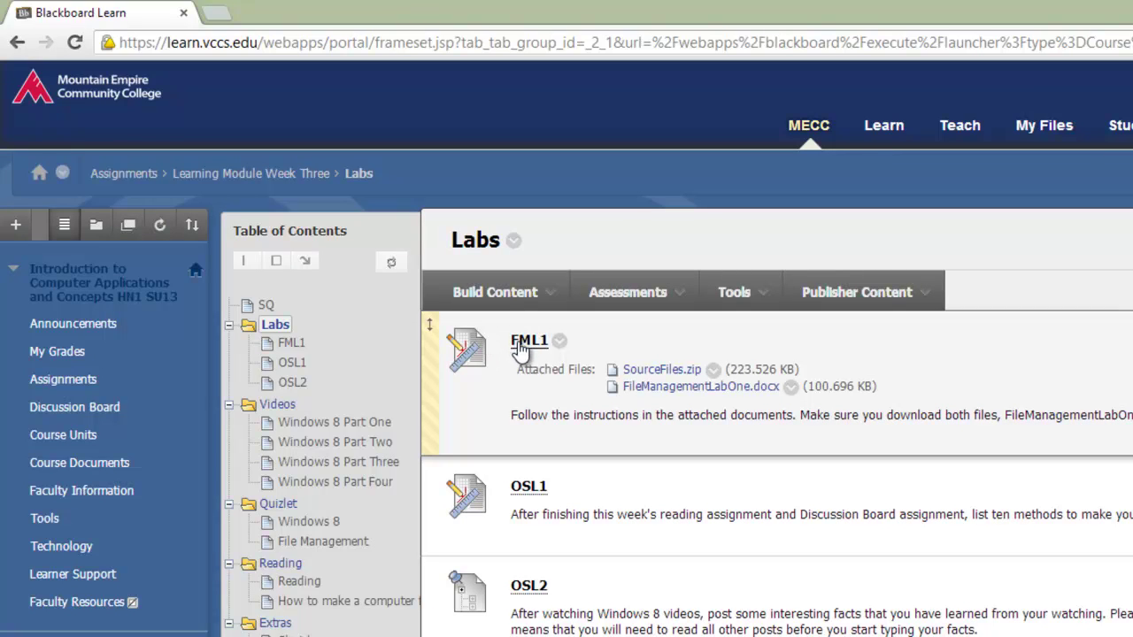
pyautogui.click(522, 343)
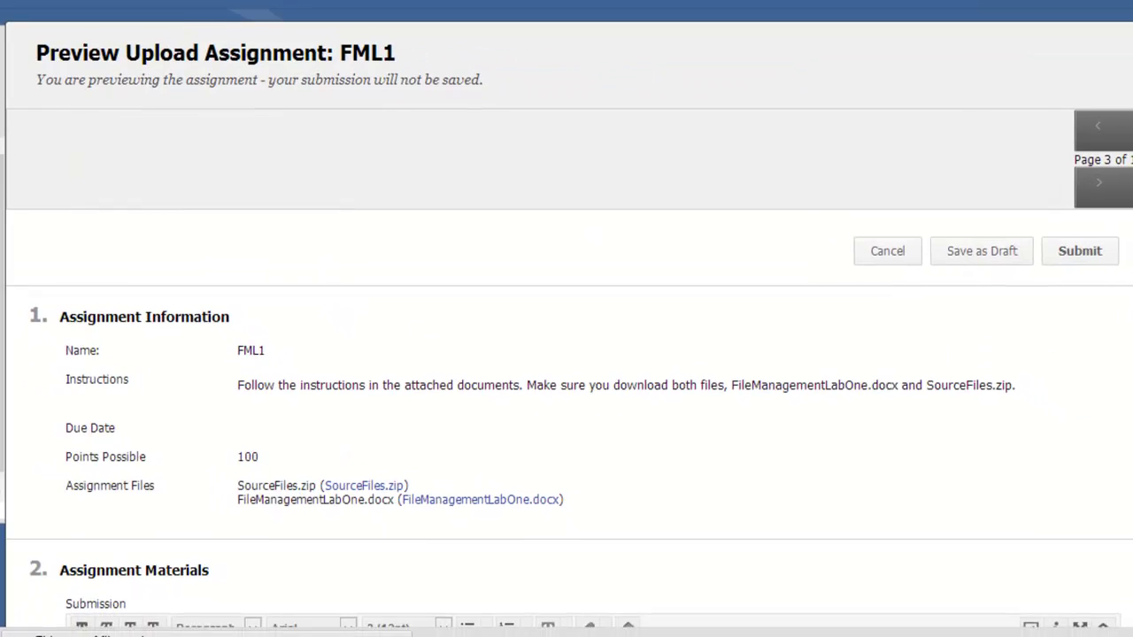
pyautogui.scroll(-3, 567, 354)
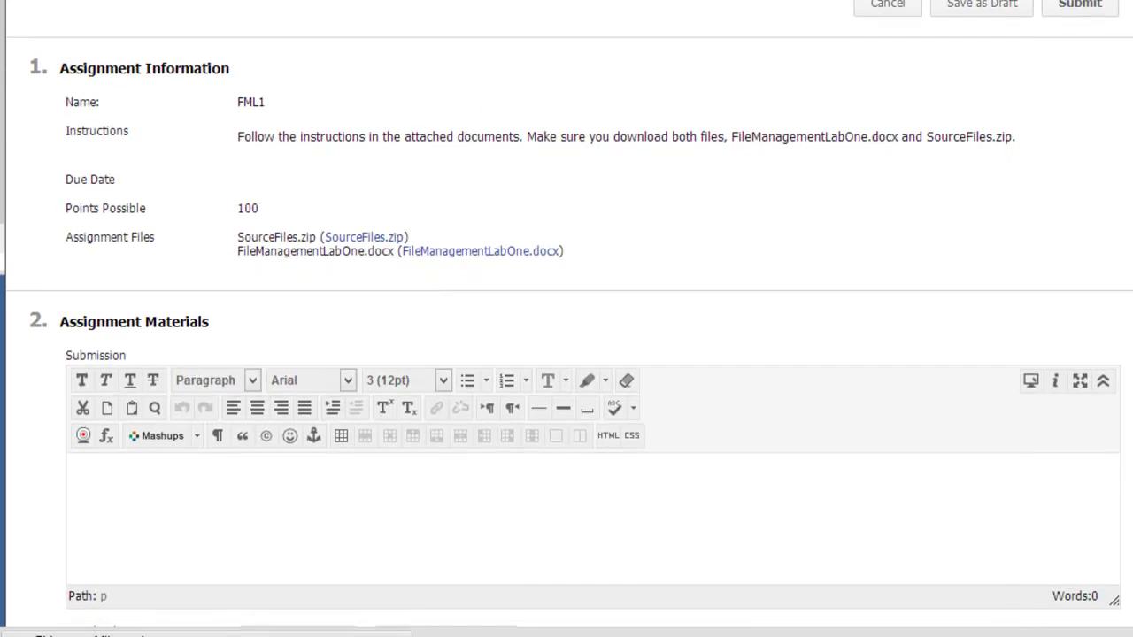
pyautogui.scroll(-5, 566, 354)
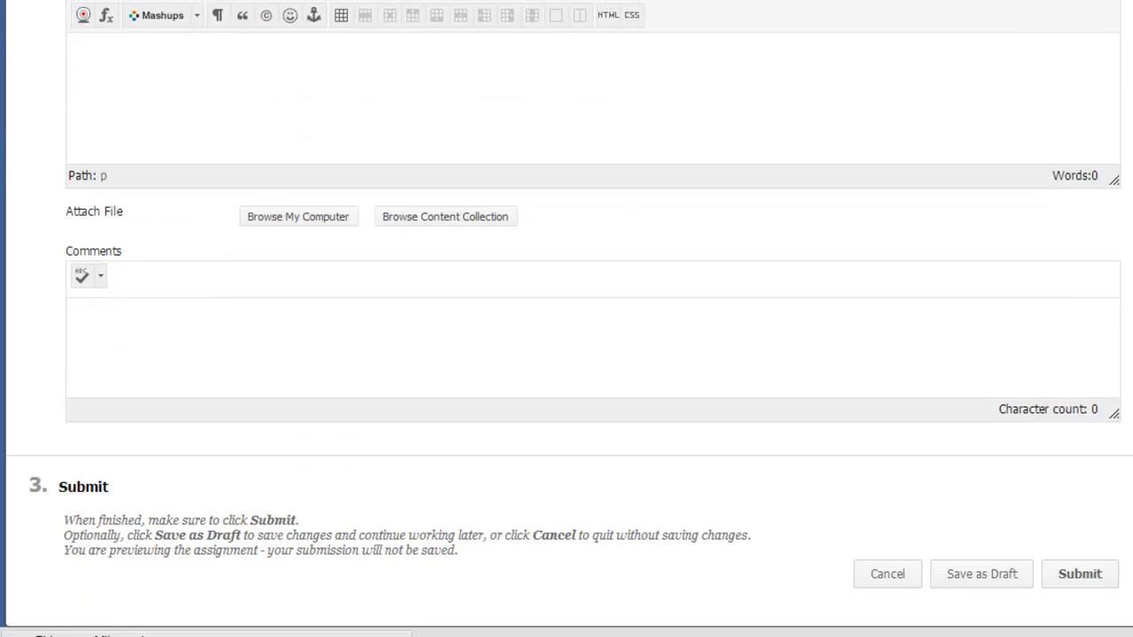
pyautogui.scroll(5, 567, 319)
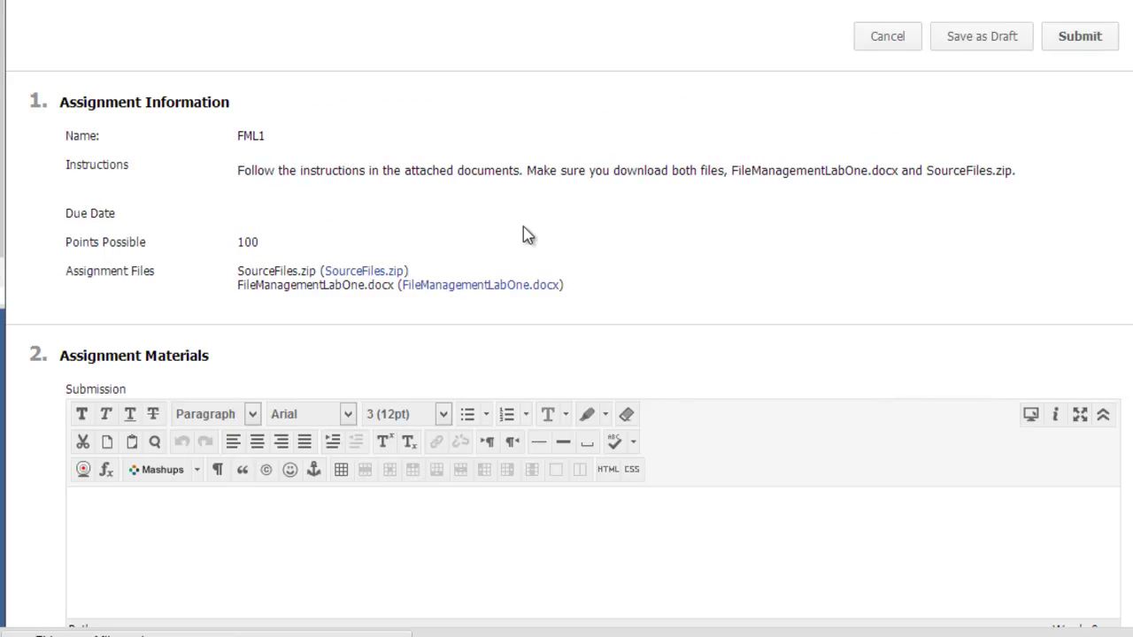
pyautogui.scroll(-5, 567, 354)
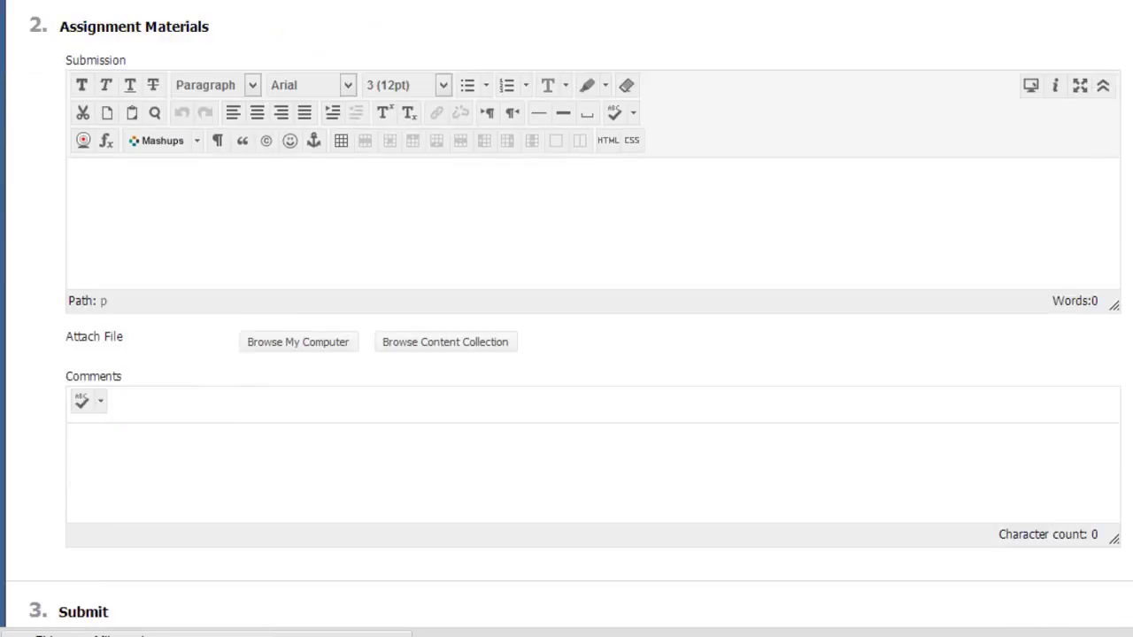
pyautogui.scroll(-1, 566, 319)
pyautogui.scroll(10, 796, 558)
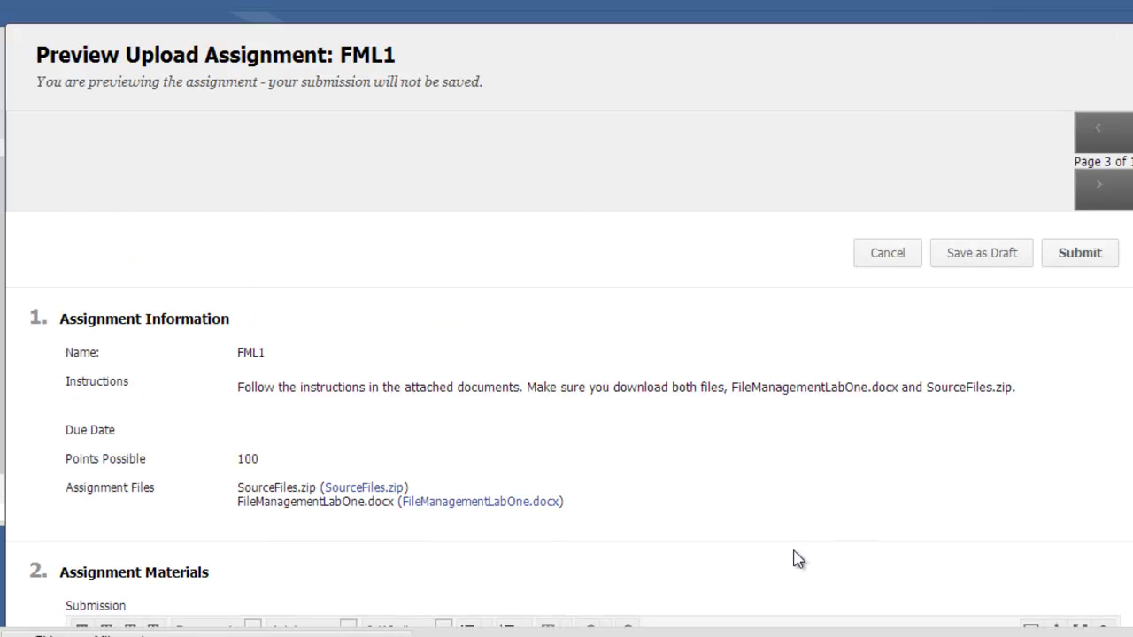
pyautogui.scroll(-2, 566, 354)
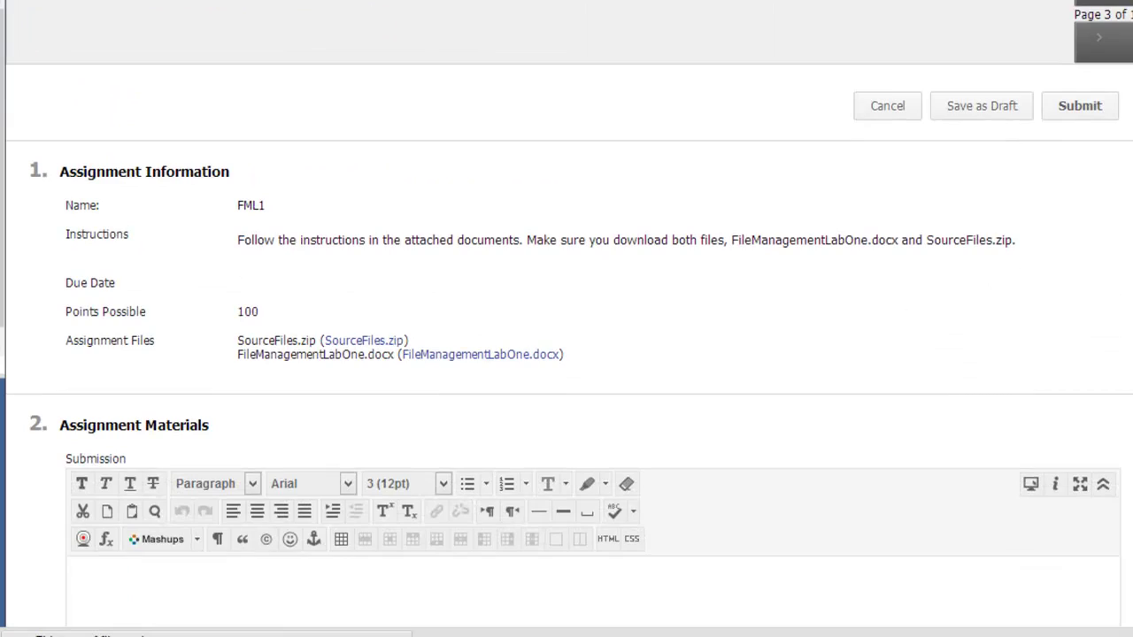
pyautogui.scroll(-5, 956, 331)
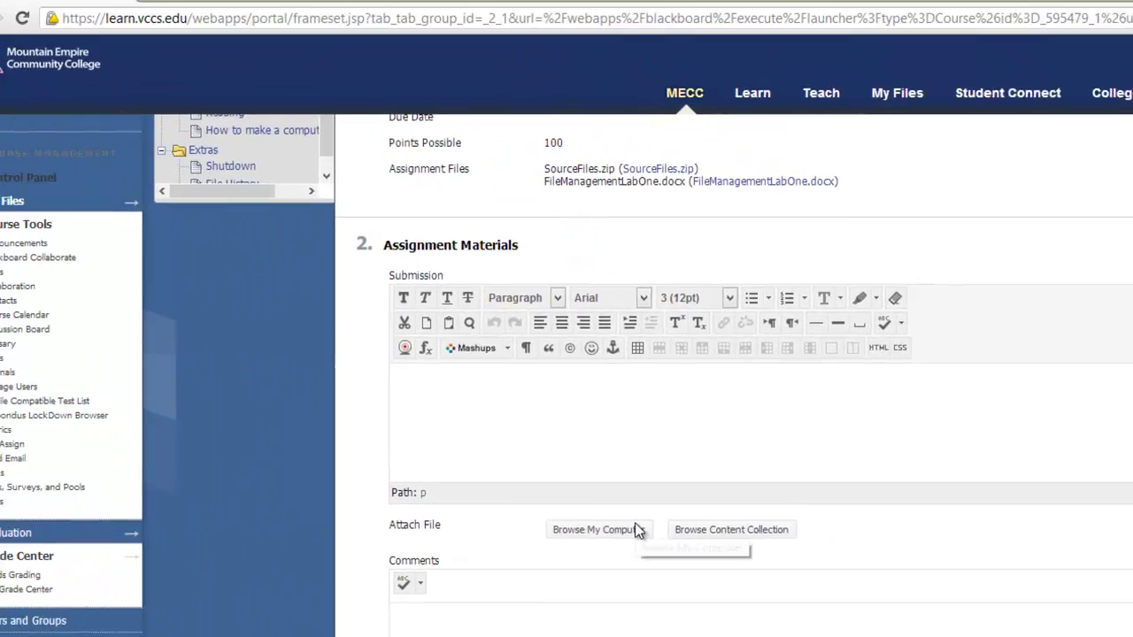
# Step: Attach FileManagement.zip from Documents through Browse My Computer and submit FML1 again
pyautogui.click(380, 441)
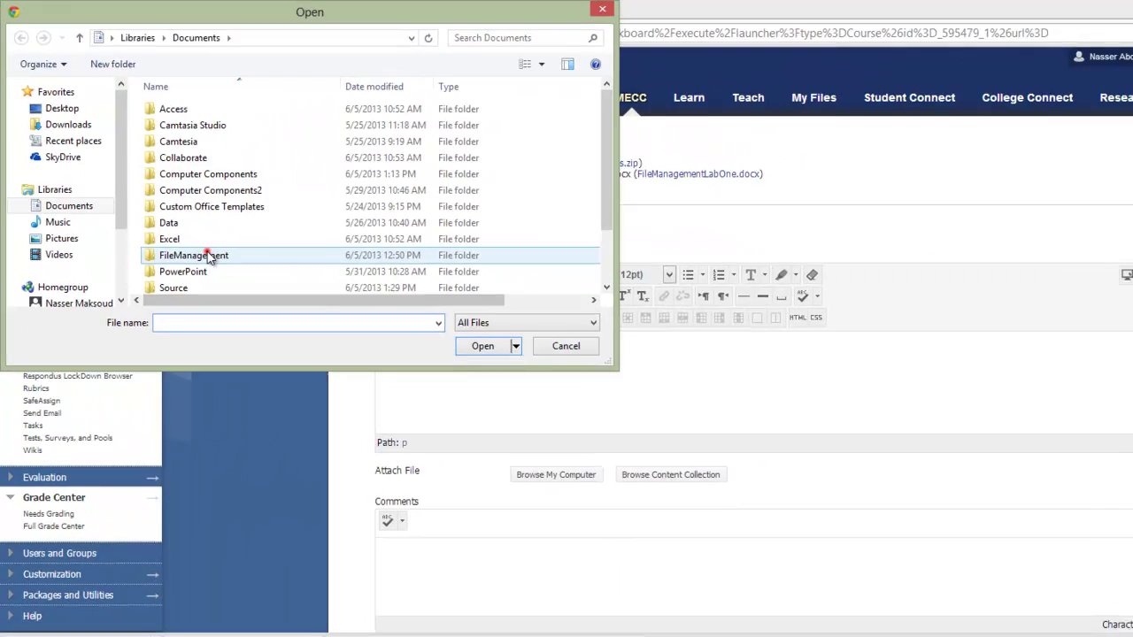
pyautogui.click(222, 291)
pyautogui.click(688, 191)
pyautogui.scroll(-2, 550, 154)
pyautogui.click(190, 245)
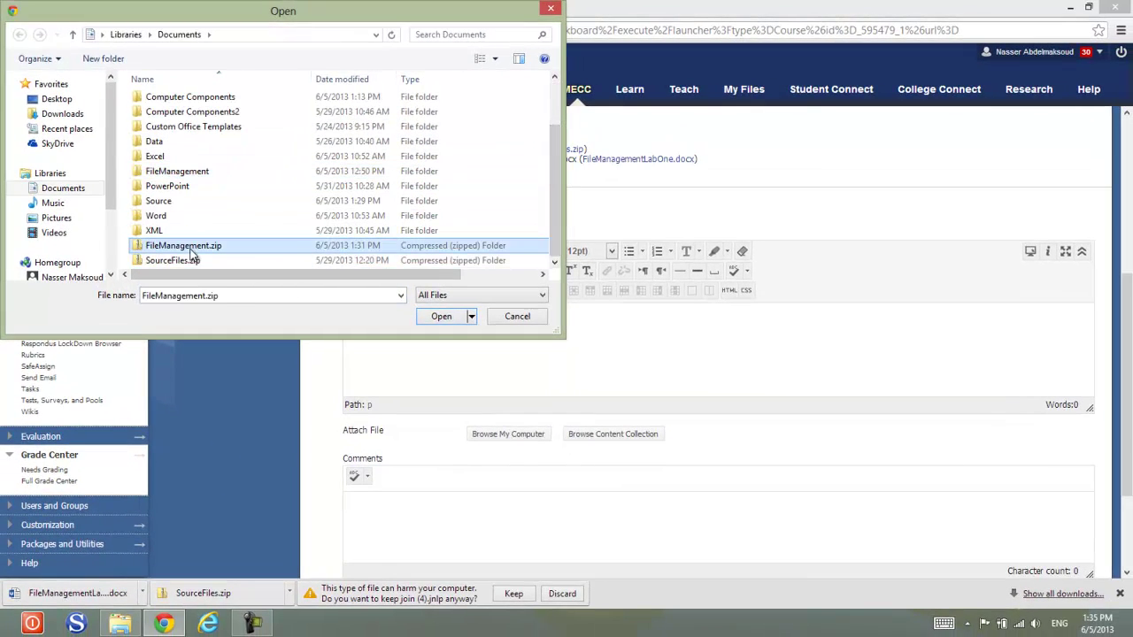
pyautogui.click(438, 321)
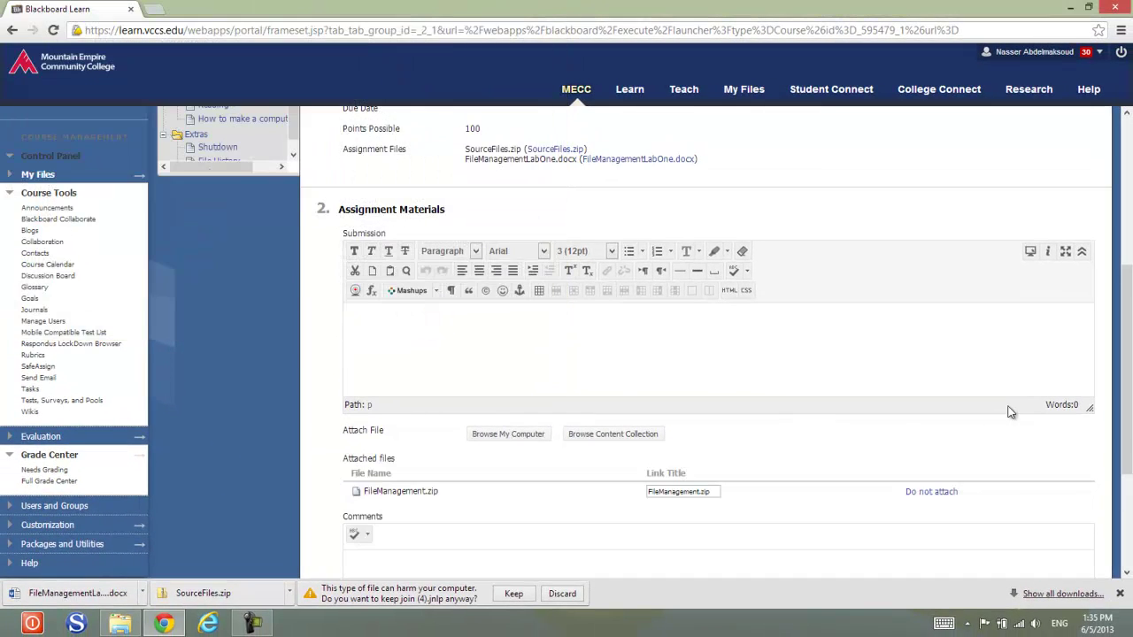
pyautogui.scroll(-3, 1130, 329)
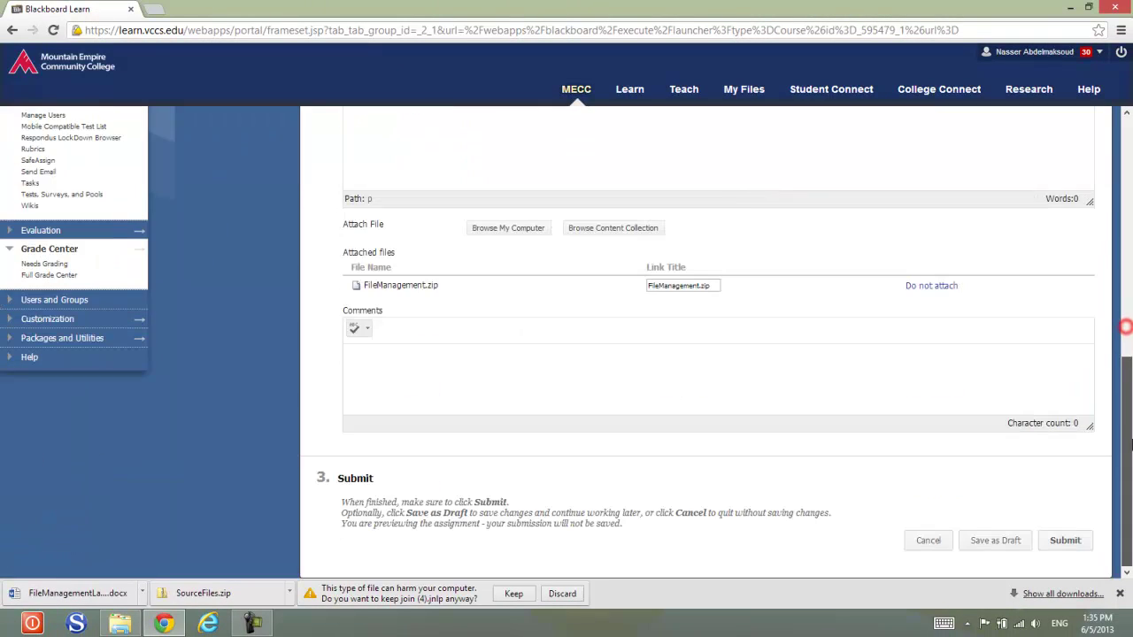
pyautogui.click(1066, 541)
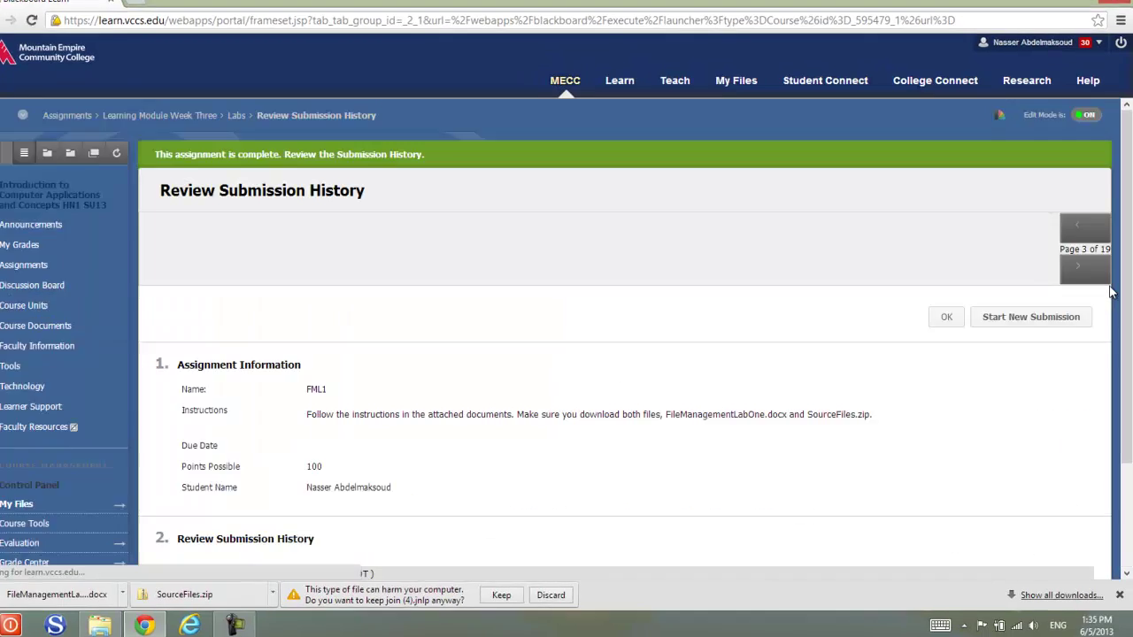
# Step: Confirm the FML1 submission review with OK and minimize the browser to the desktop
pyautogui.scroll(-3, 1126, 153)
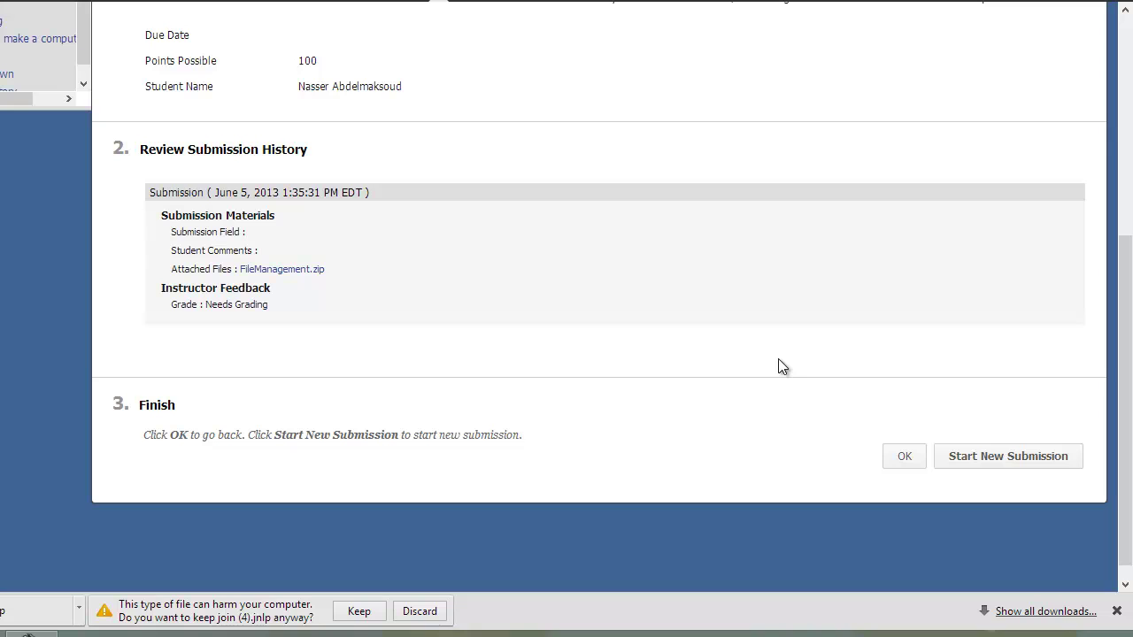
pyautogui.click(905, 457)
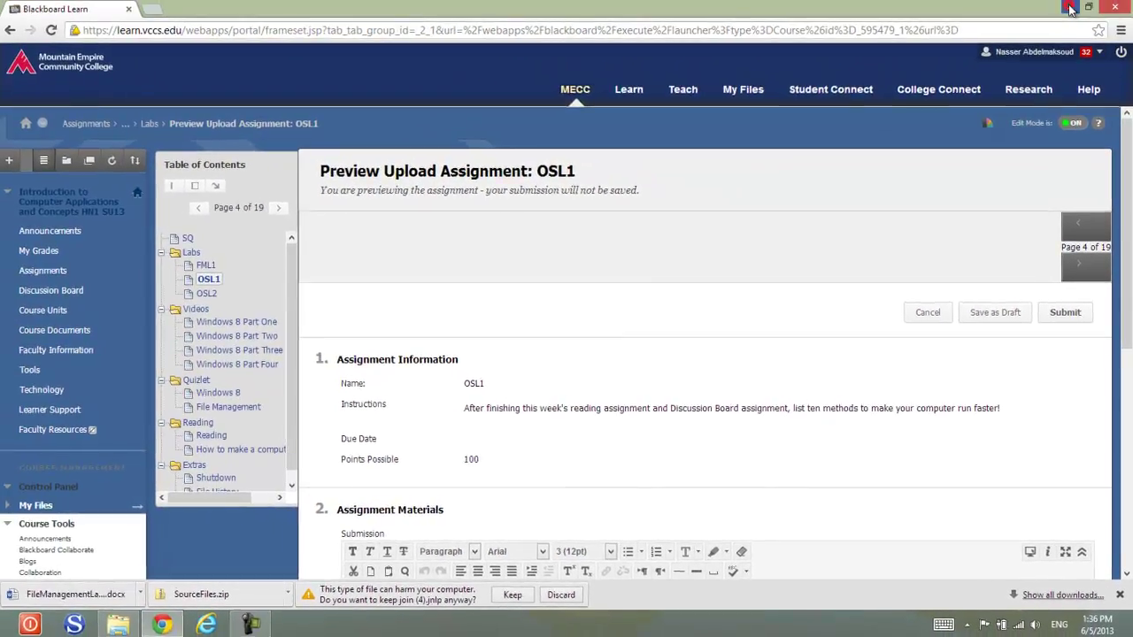
pyautogui.click(1070, 9)
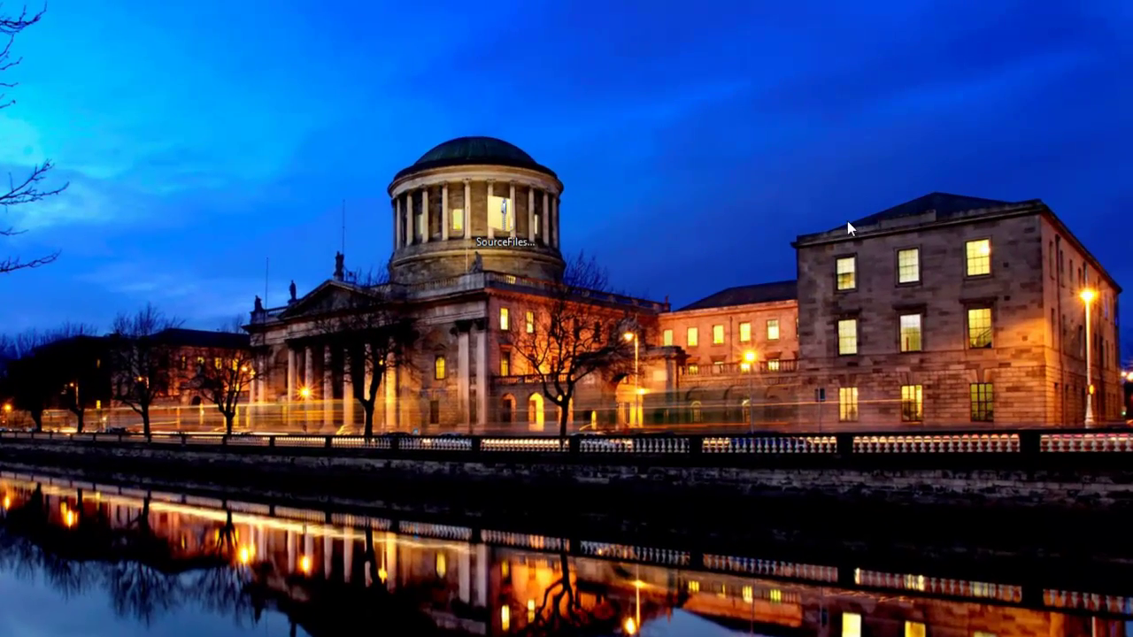